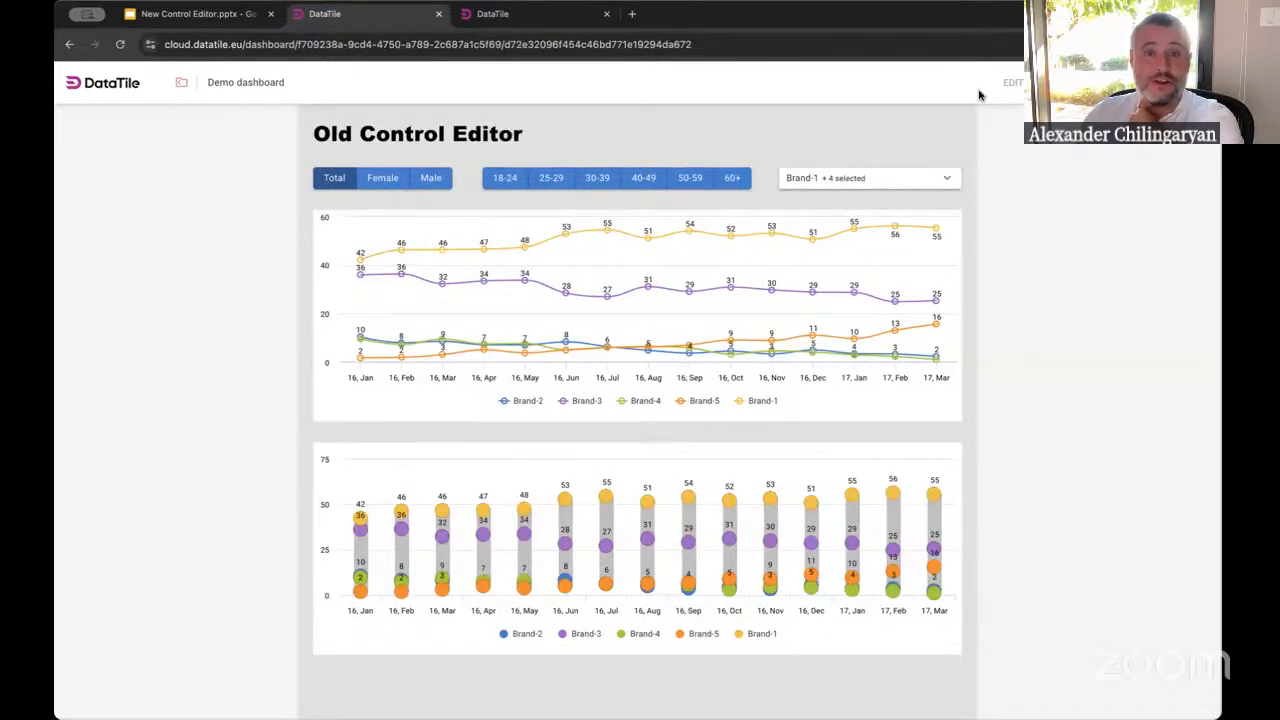
Put the Old Control Editor dashboard into edit mode and open the content editor of its age buttons control
click(1011, 83)
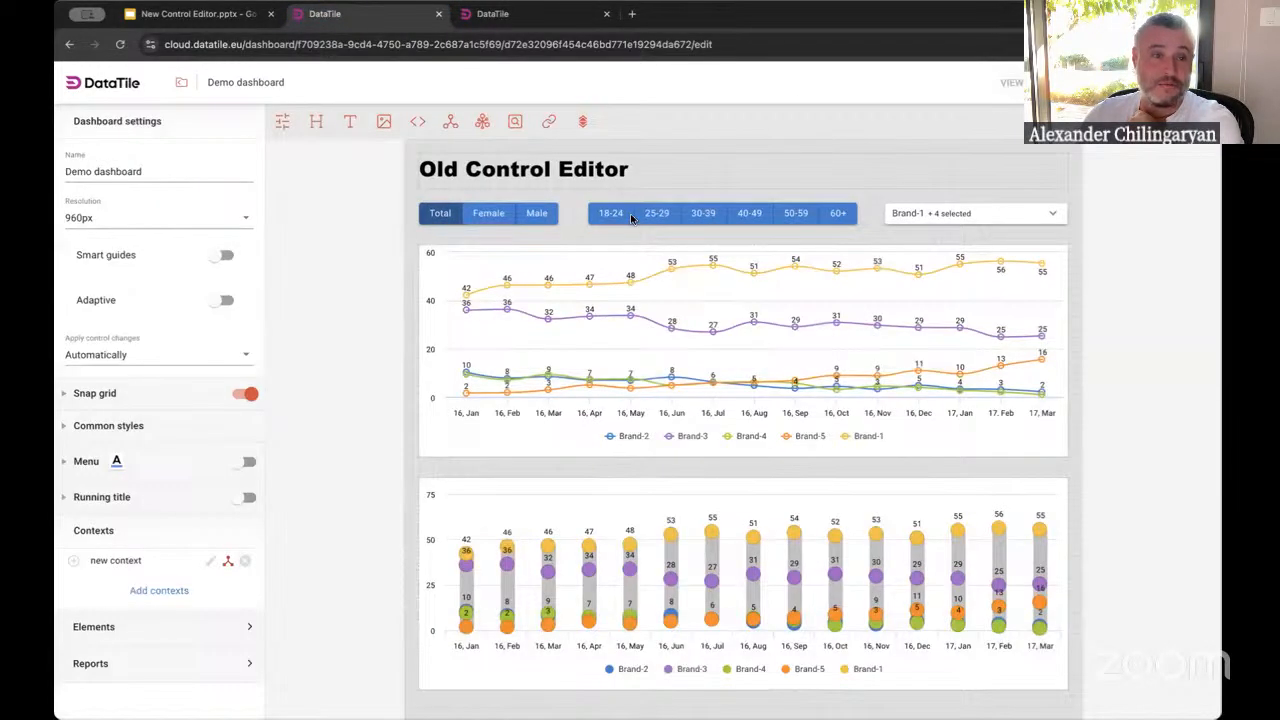
click(631, 219)
click(178, 180)
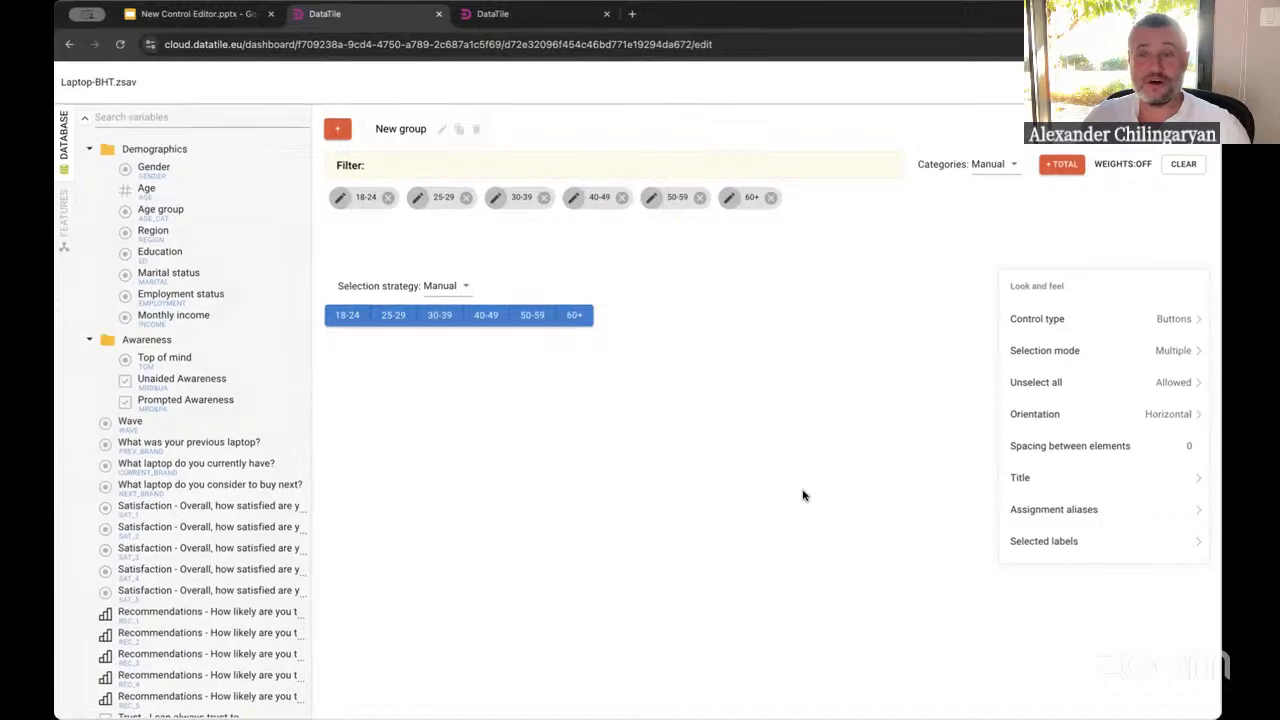
Switch to the New Control Editor dashboard, put it into edit mode and open its age buttons control in the content editor
click(530, 14)
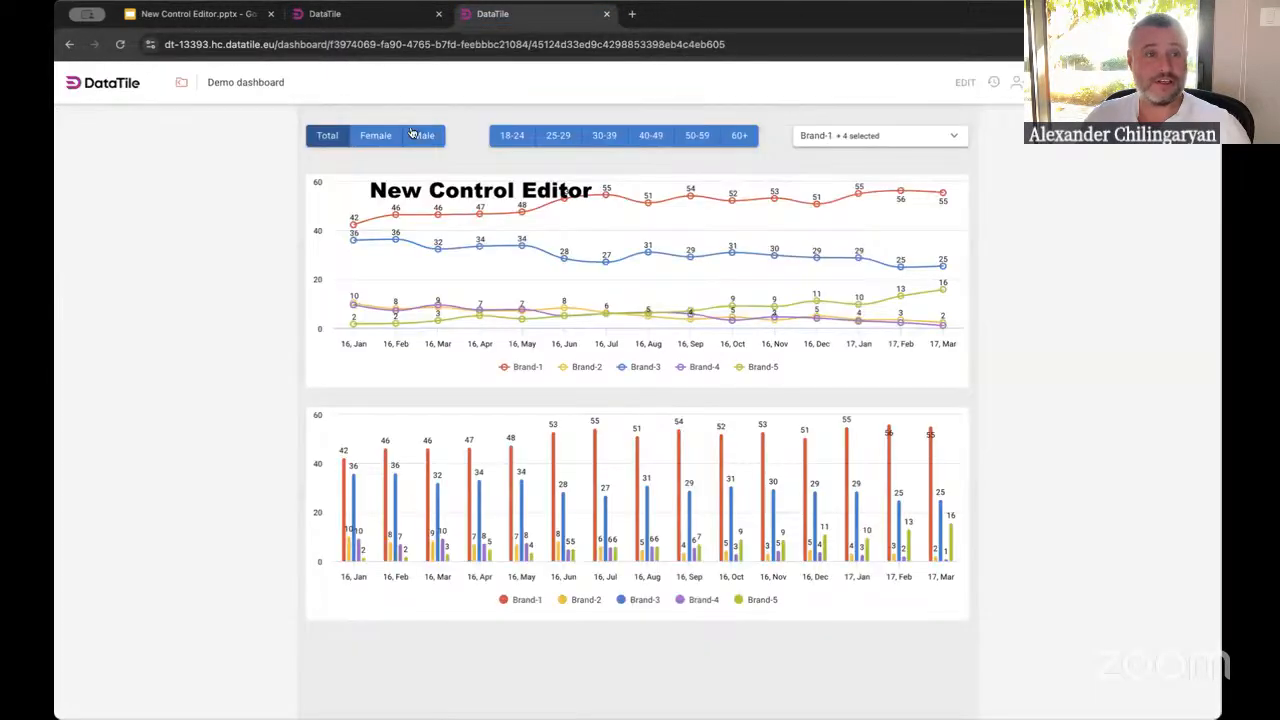
click(965, 82)
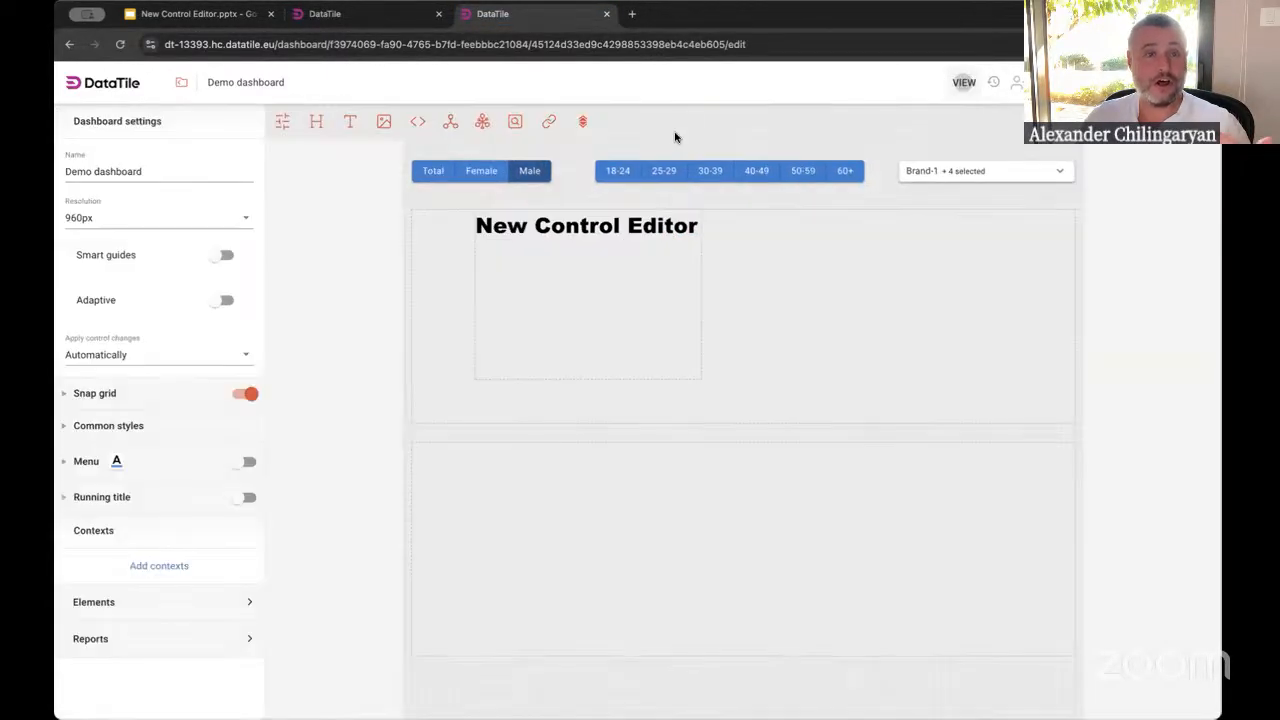
click(183, 177)
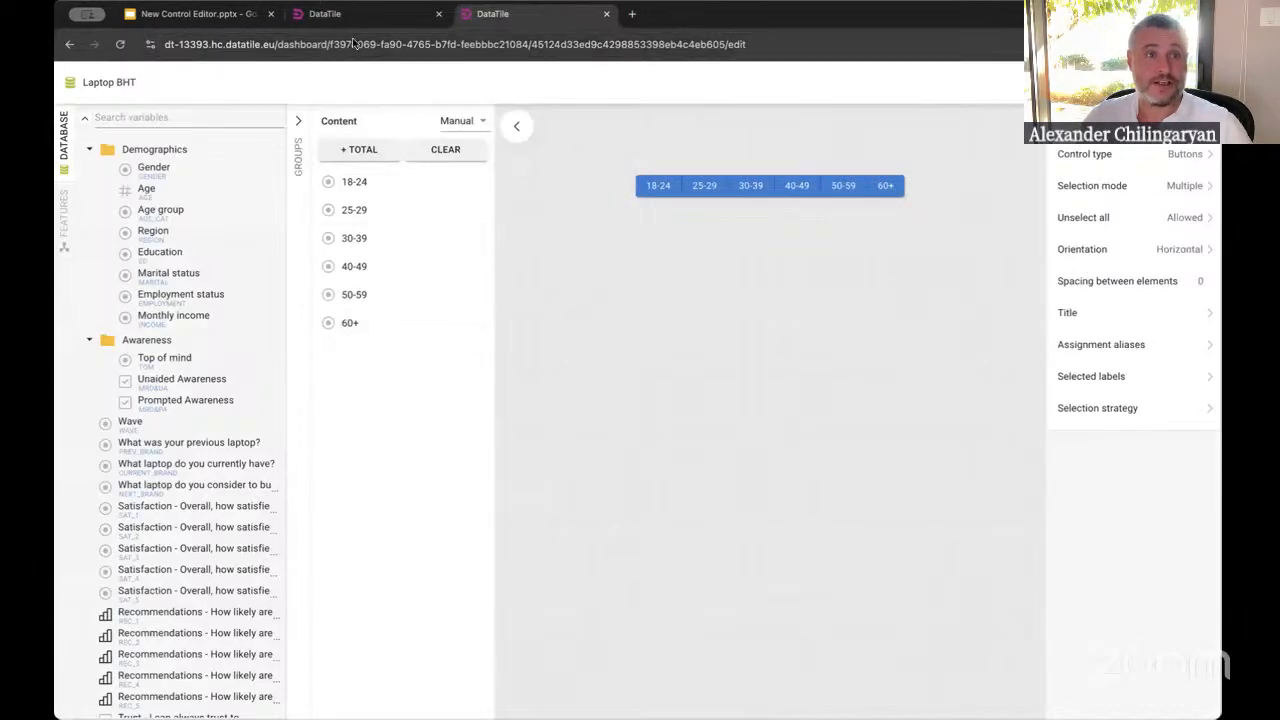
In the old editor, try to add the Age group variable to a second group, and discard that group
click(349, 20)
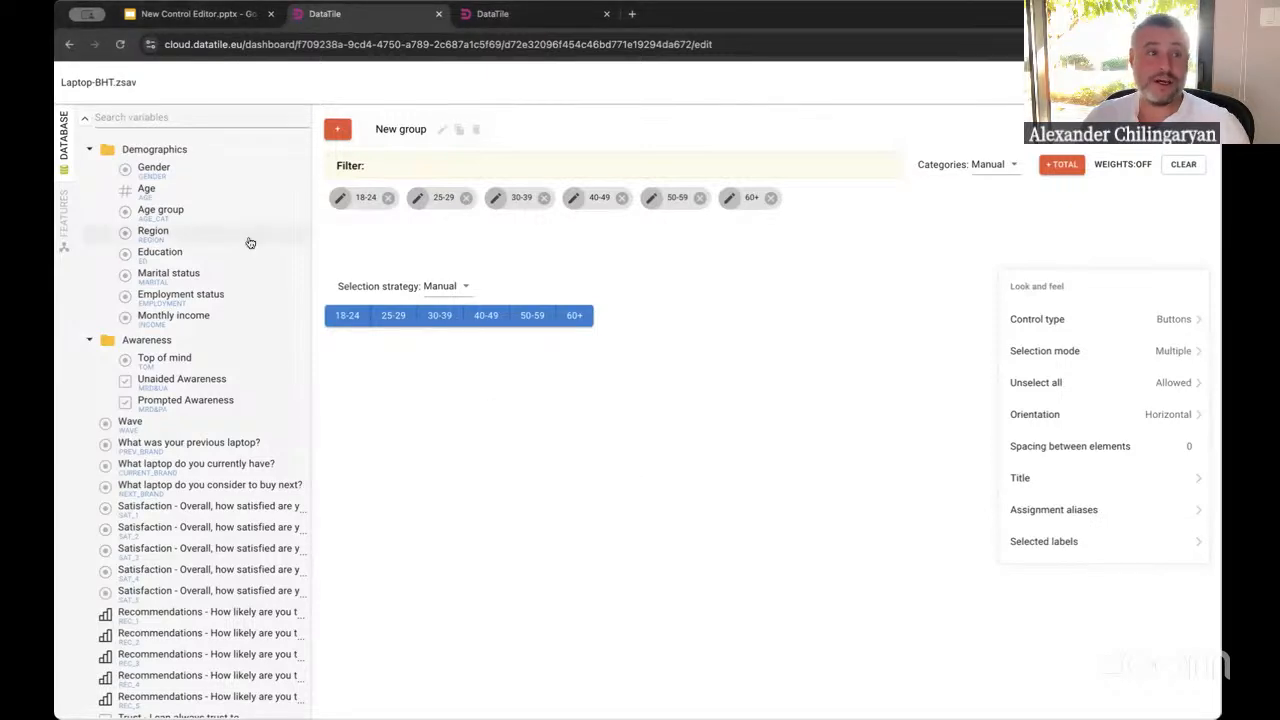
click(174, 217)
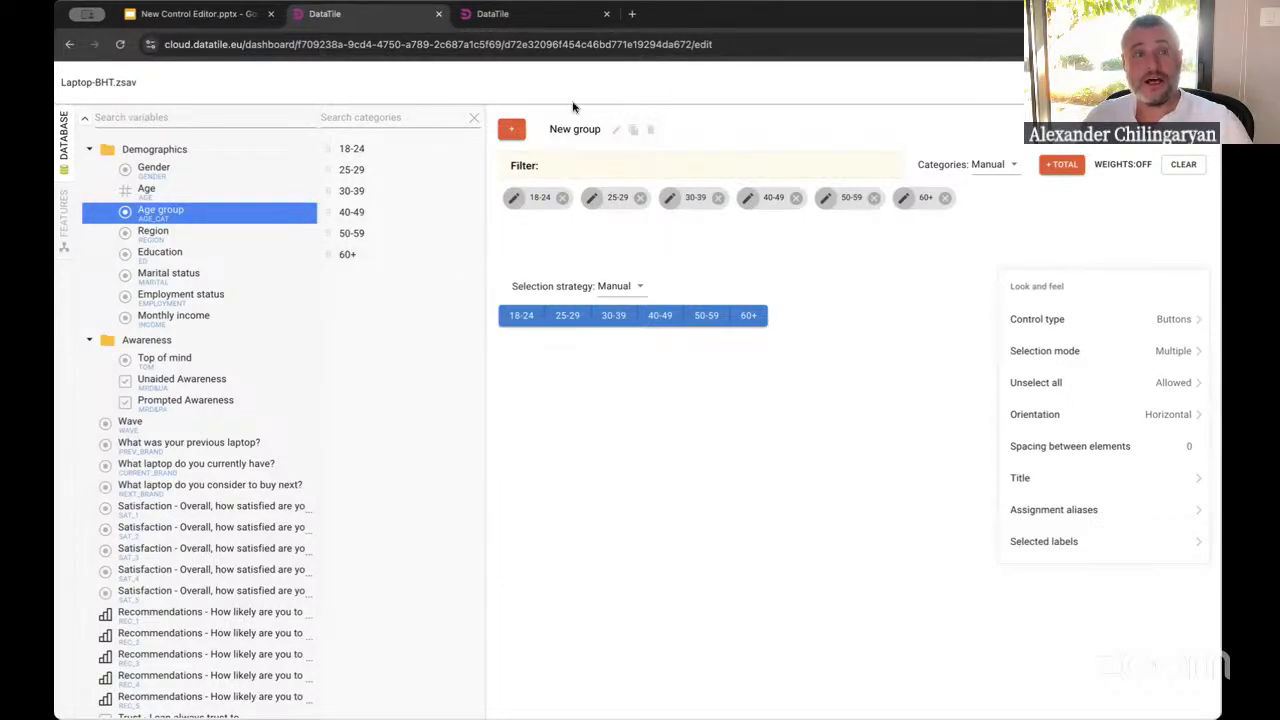
click(511, 129)
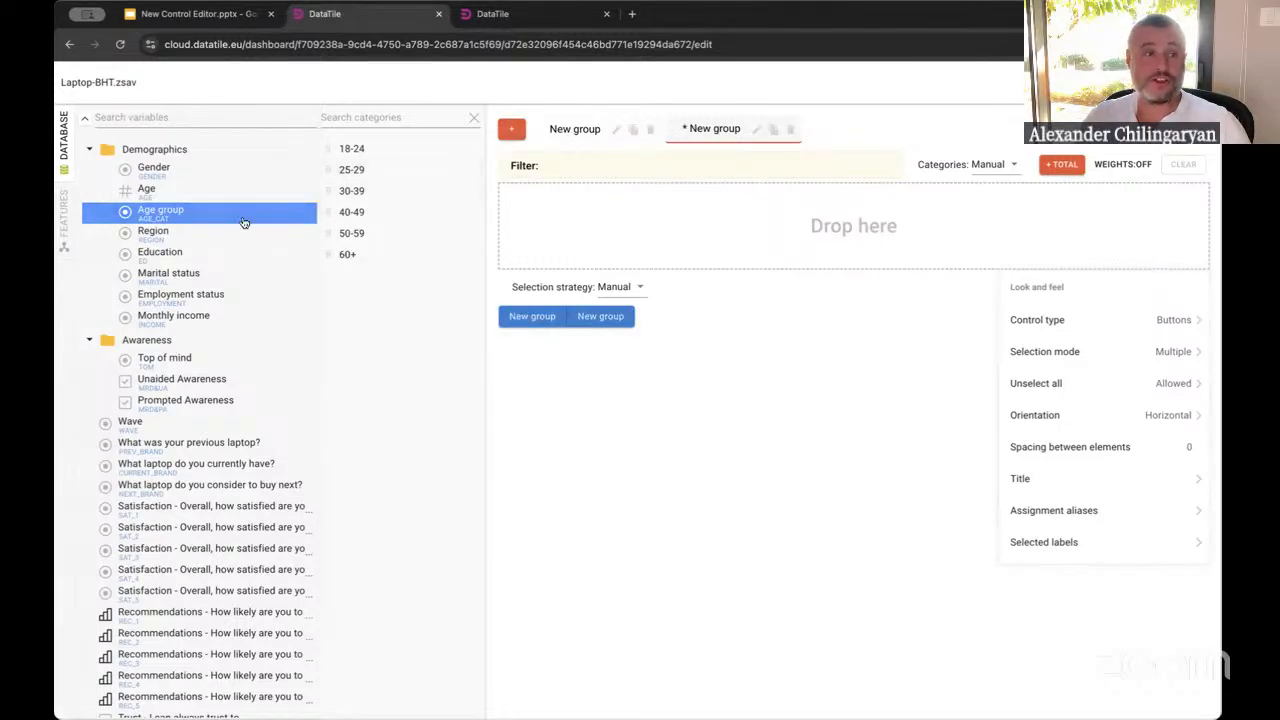
drag(243, 218, 627, 218)
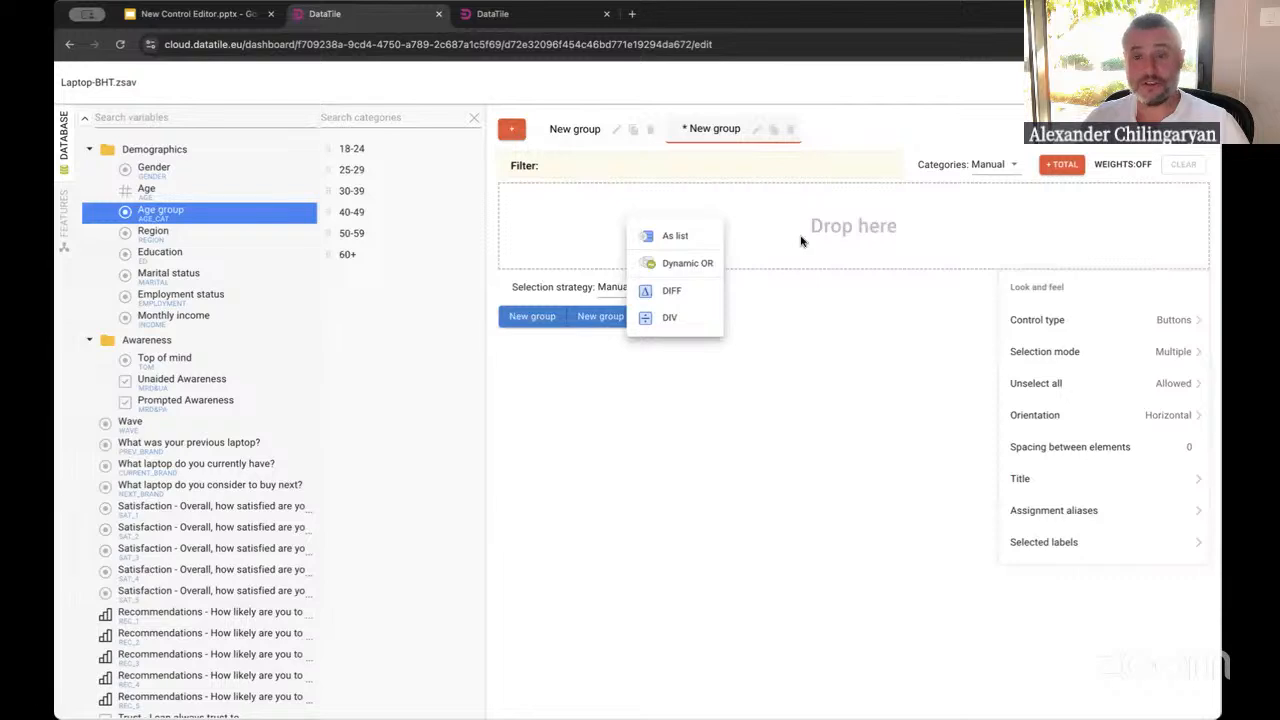
click(806, 376)
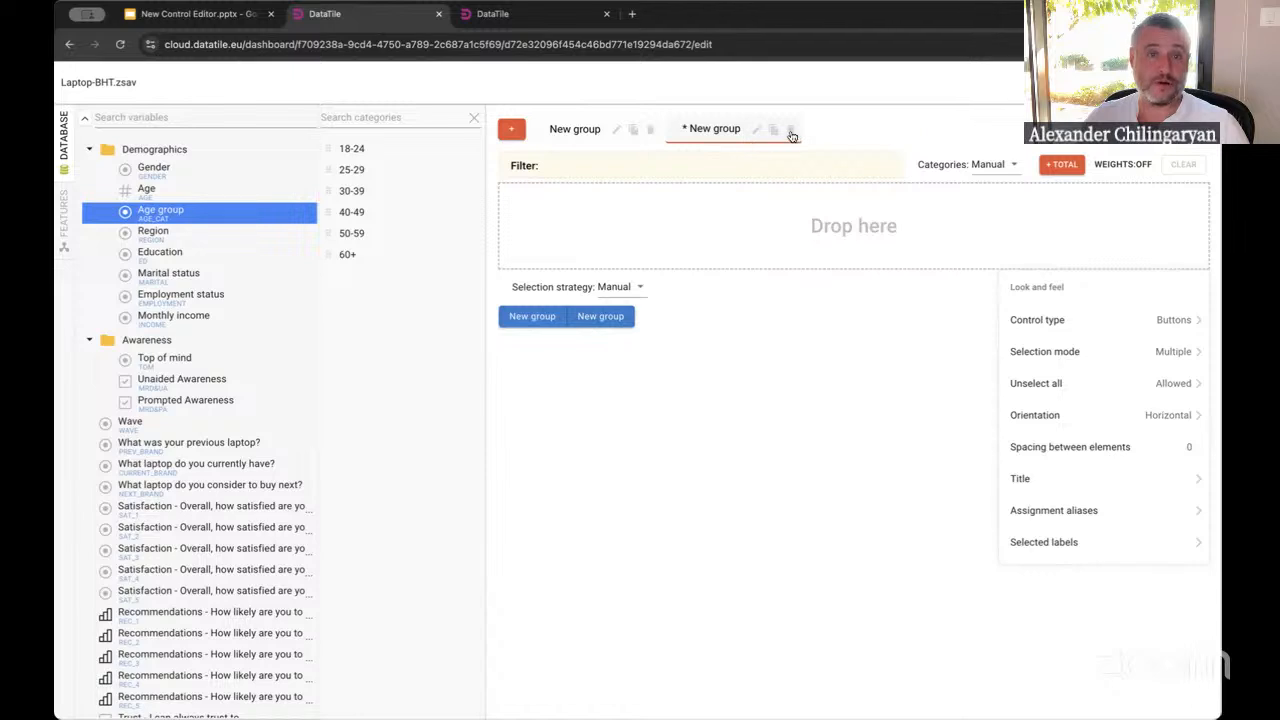
click(791, 131)
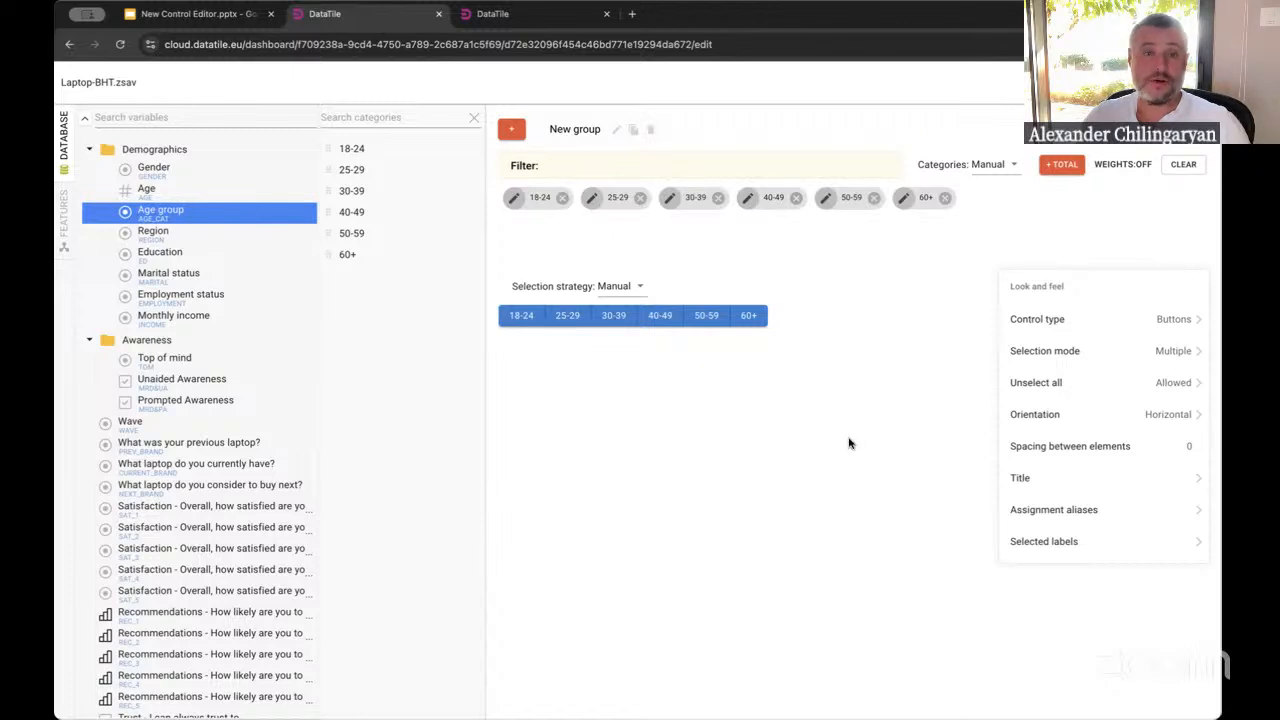
Return to the new control editor and show the categories of the Age group variable
click(524, 14)
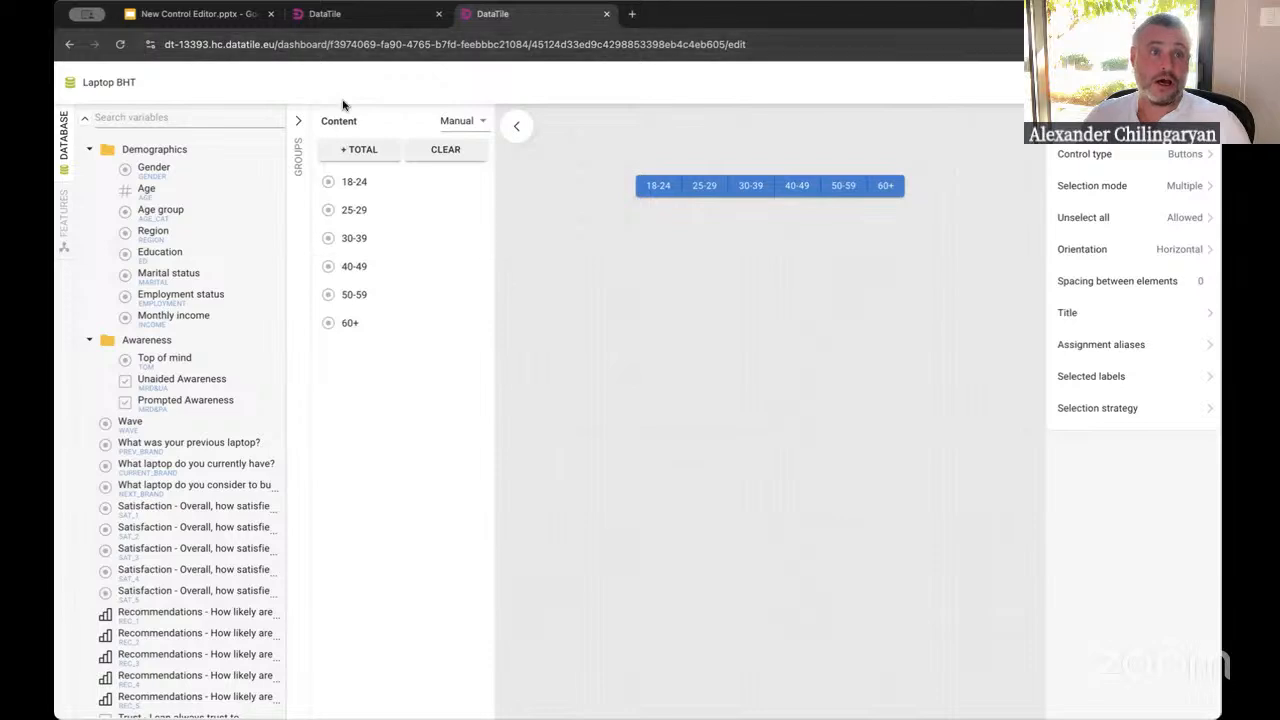
click(158, 213)
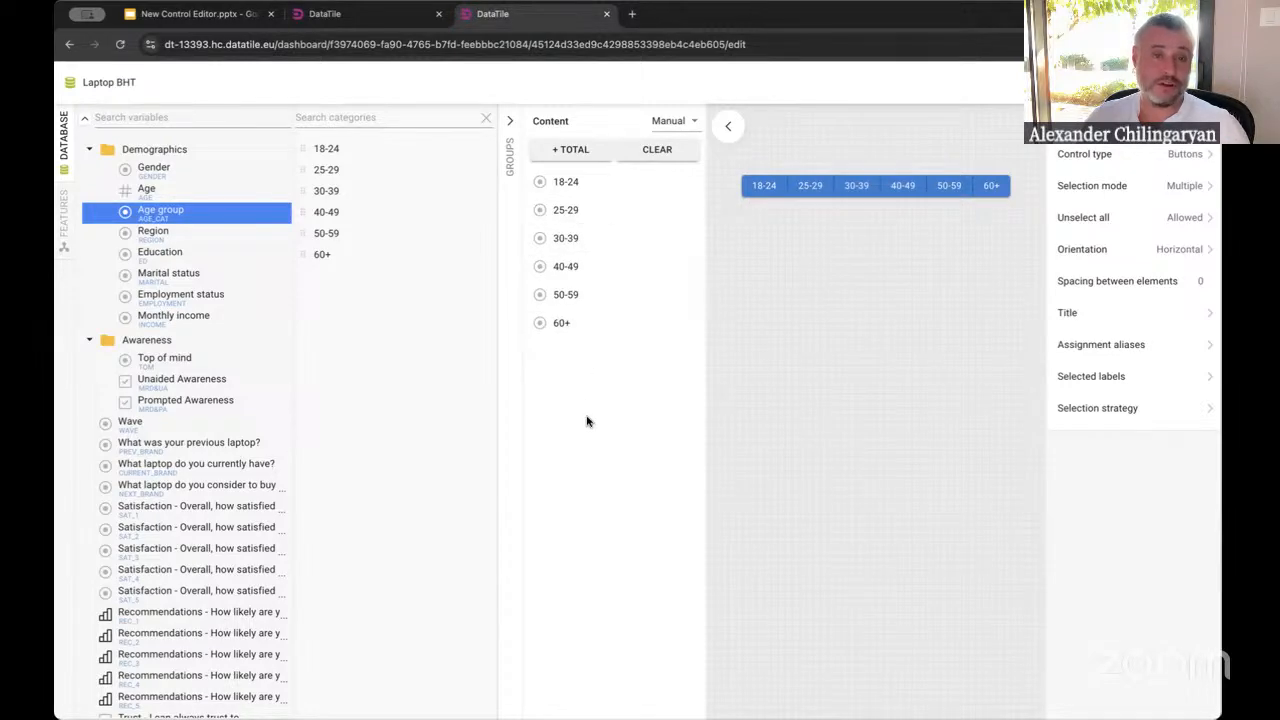
In the old editor, add the variables from "What was your previous laptop?" through the first Recommendations question to the group as individual categories
click(335, 14)
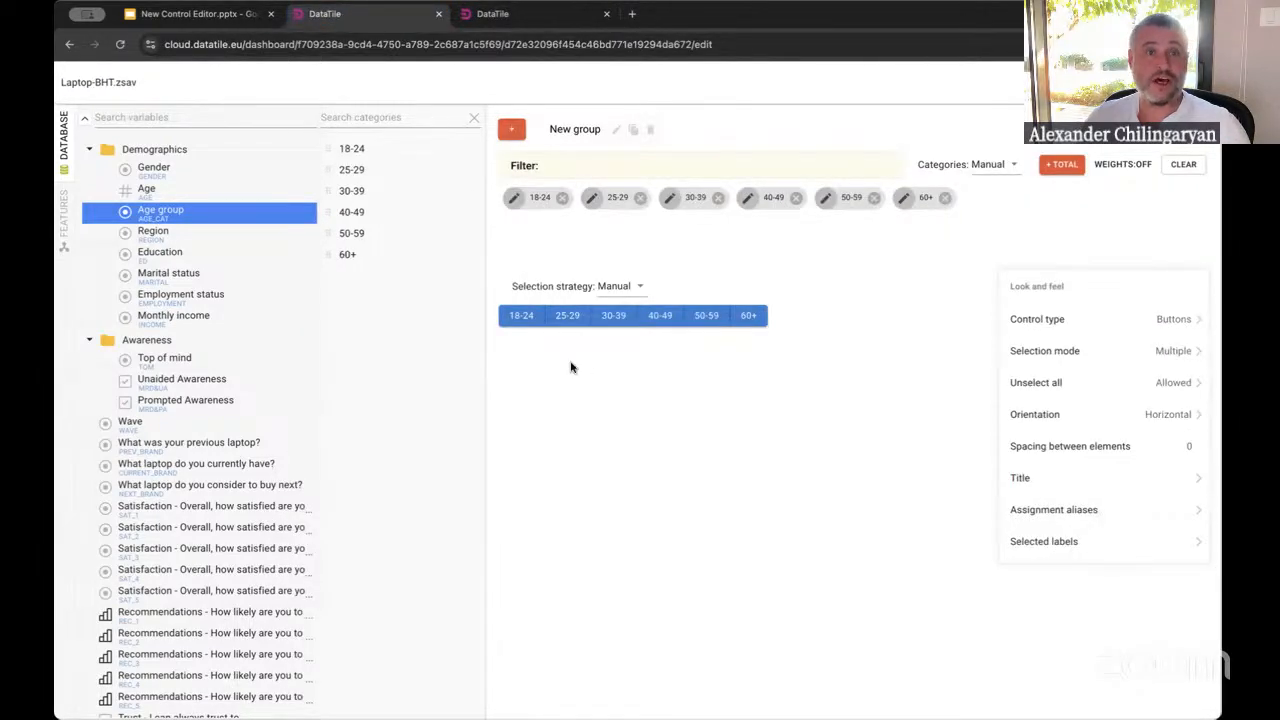
click(150, 446)
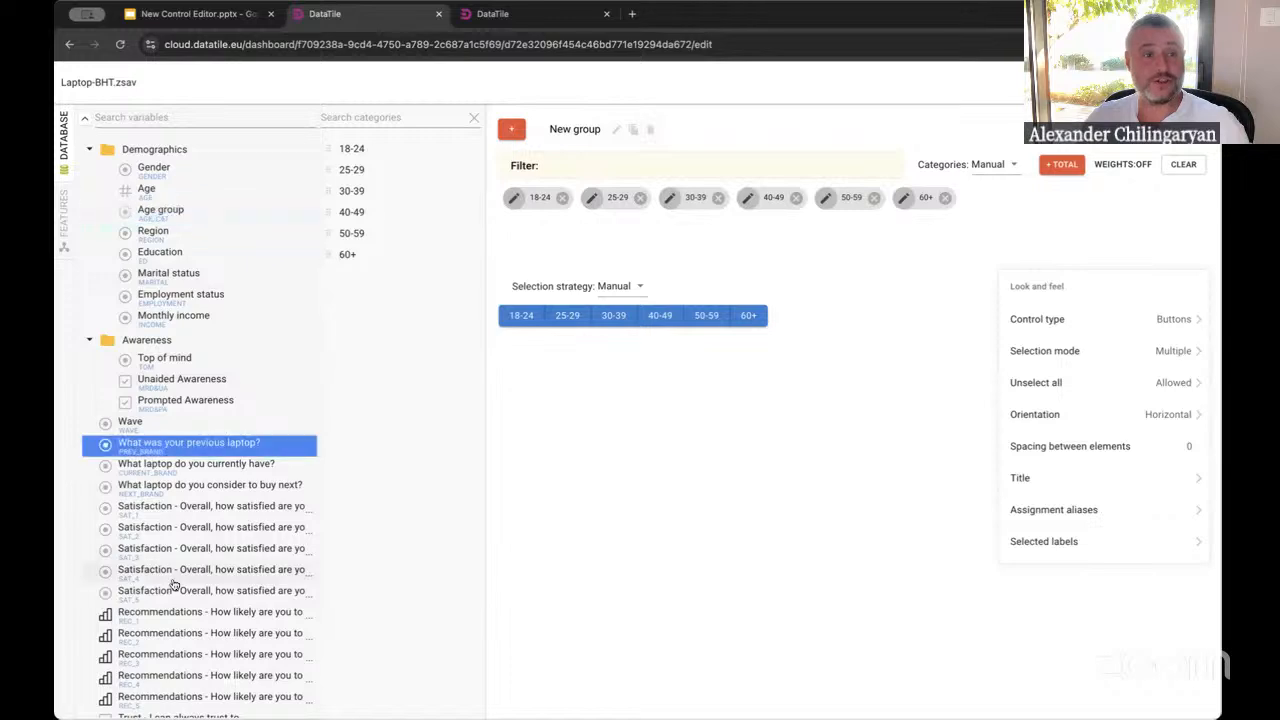
shift+click(177, 612)
drag(177, 612, 660, 245)
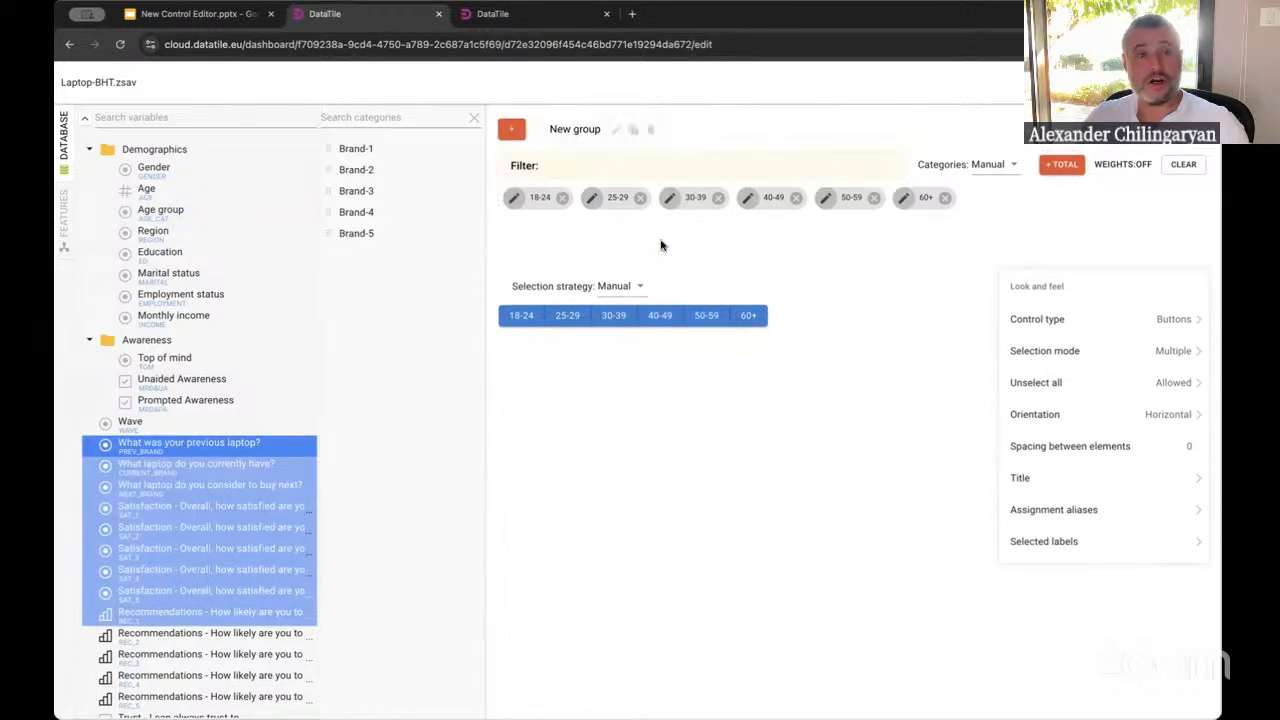
click(758, 258)
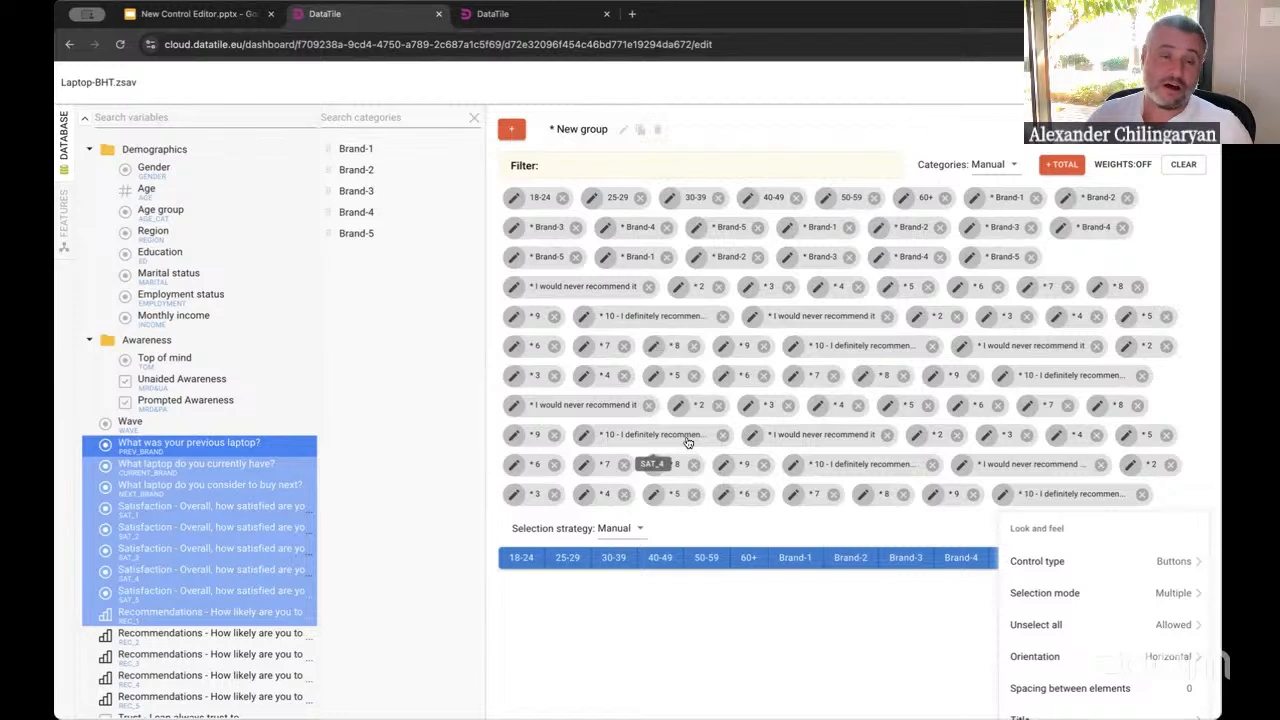
Check the expression of a "10 - I definitely recommend it" category, and move the first "I would never recommend it" category directly after Brand-4
double_click(658, 316)
click(582, 318)
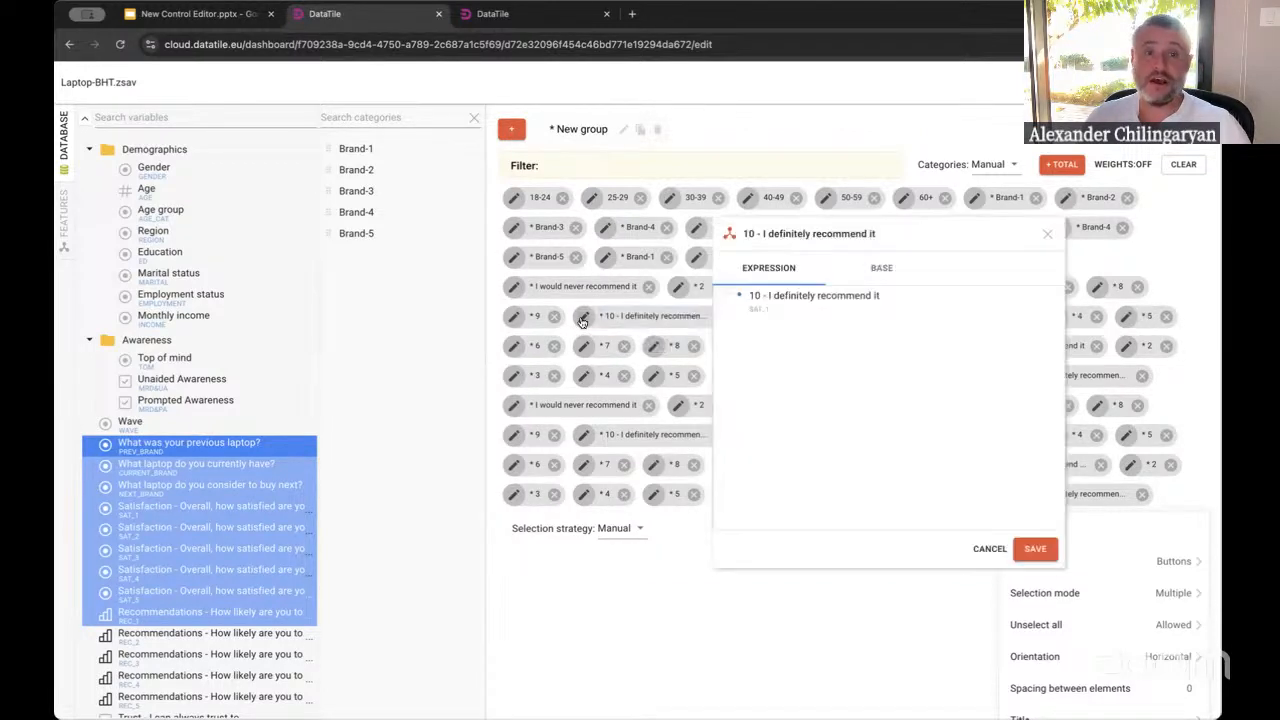
click(992, 548)
drag(617, 289, 664, 240)
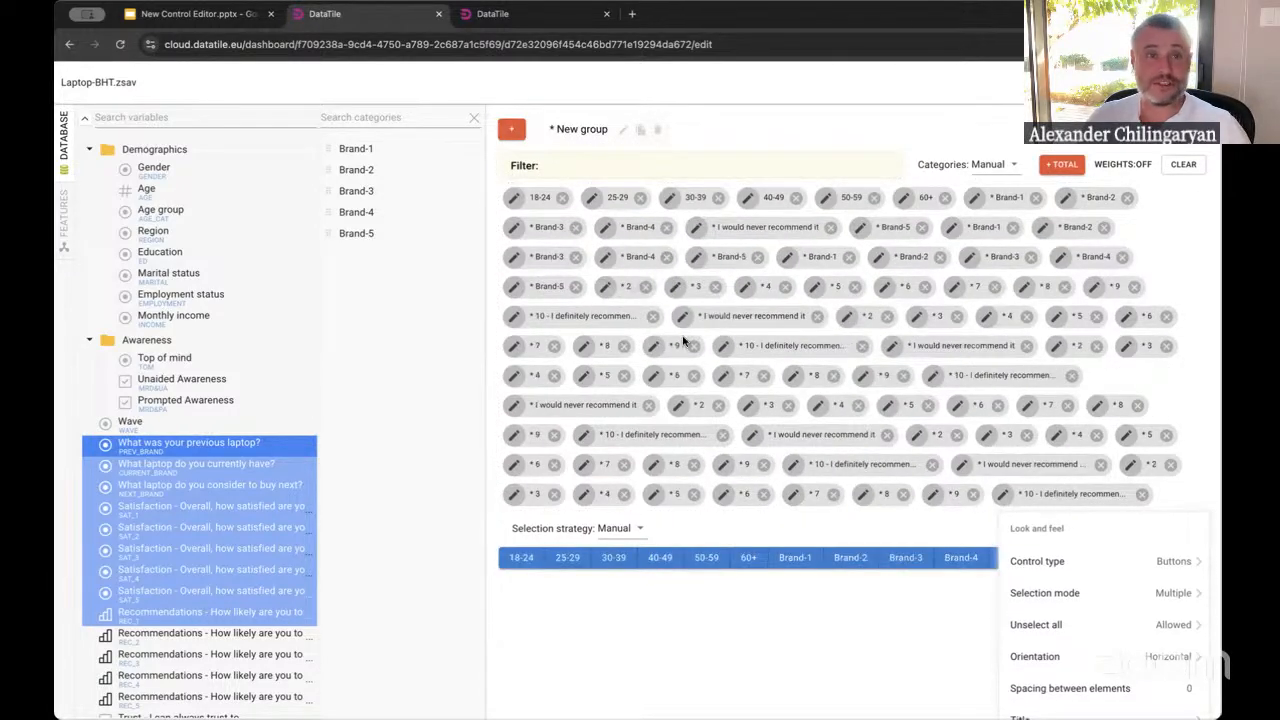
In the new control editor, expand the groups list and add two new empty groups to the age control
click(500, 16)
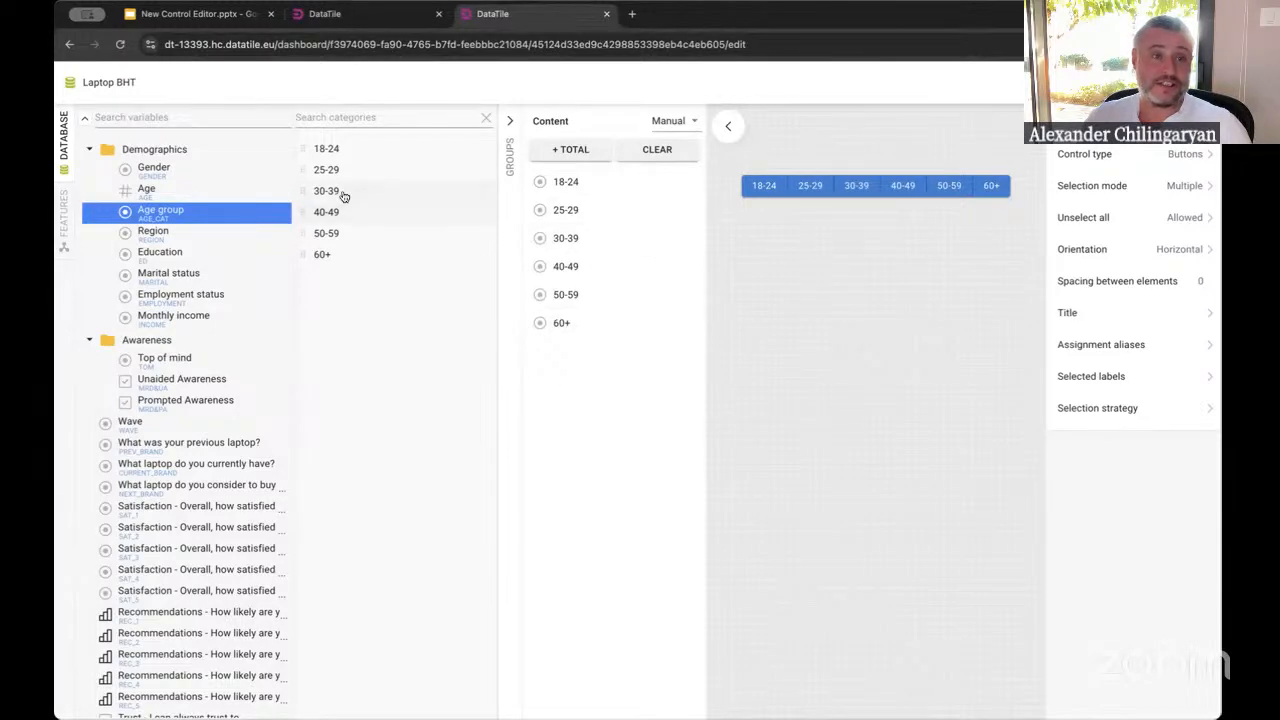
drag(342, 193, 405, 180)
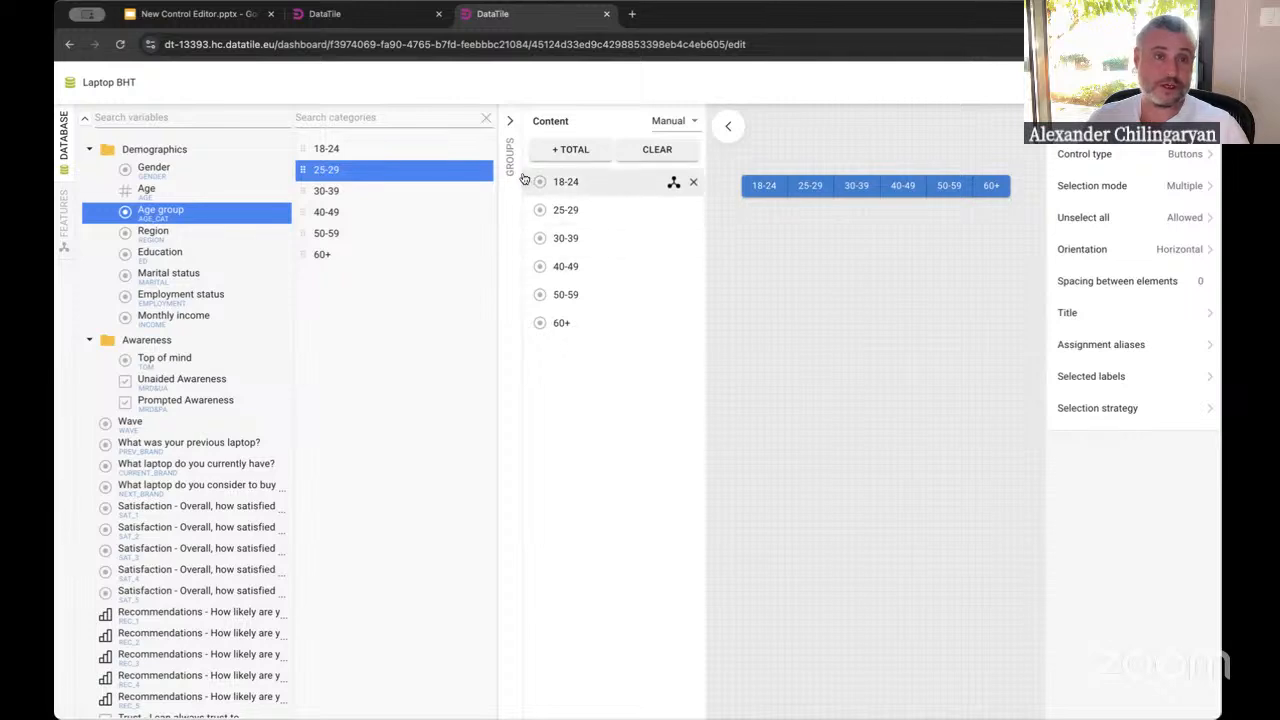
click(513, 122)
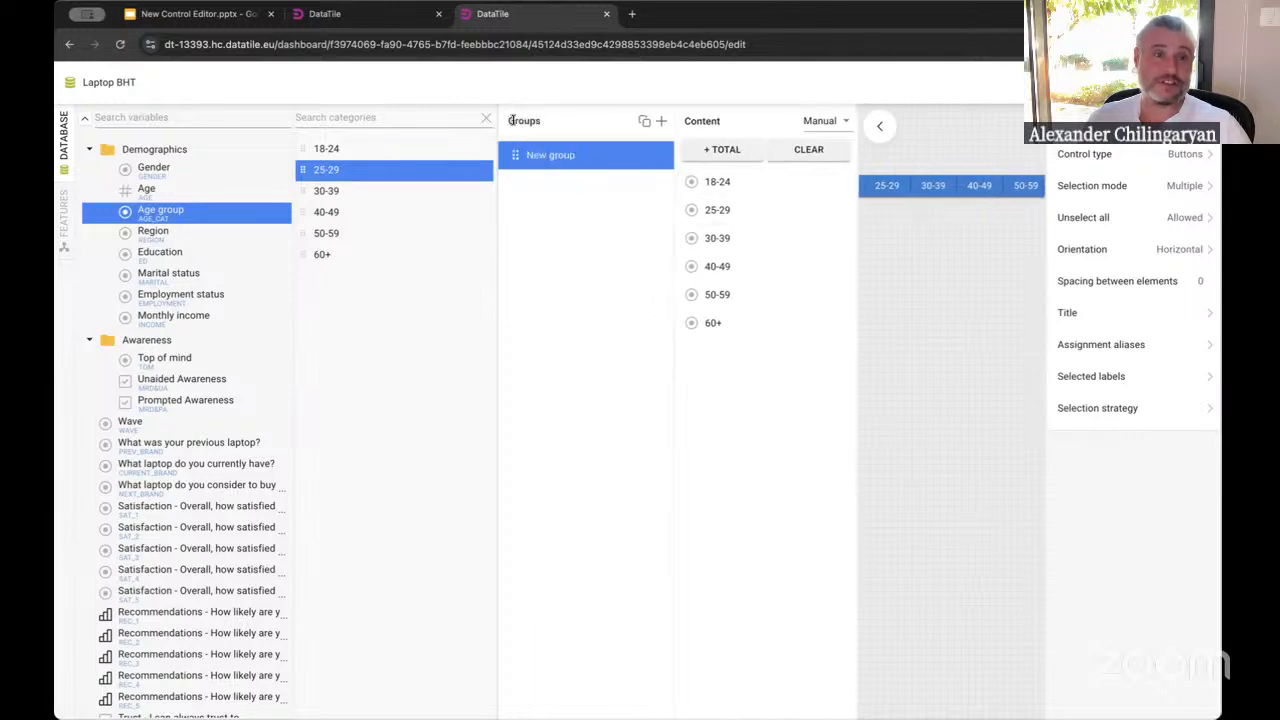
click(661, 121)
click(661, 121)
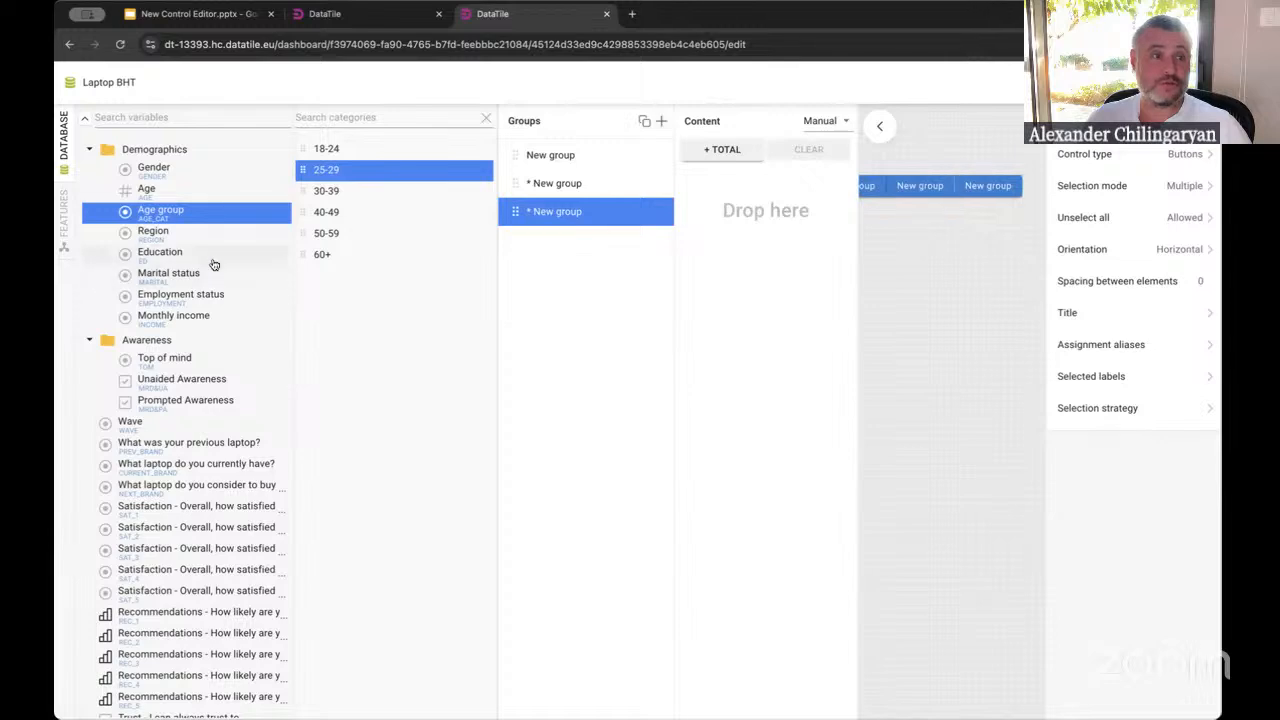
Check the group creation options offered for the Education variable in the groups list, without applying any
drag(163, 252, 556, 277)
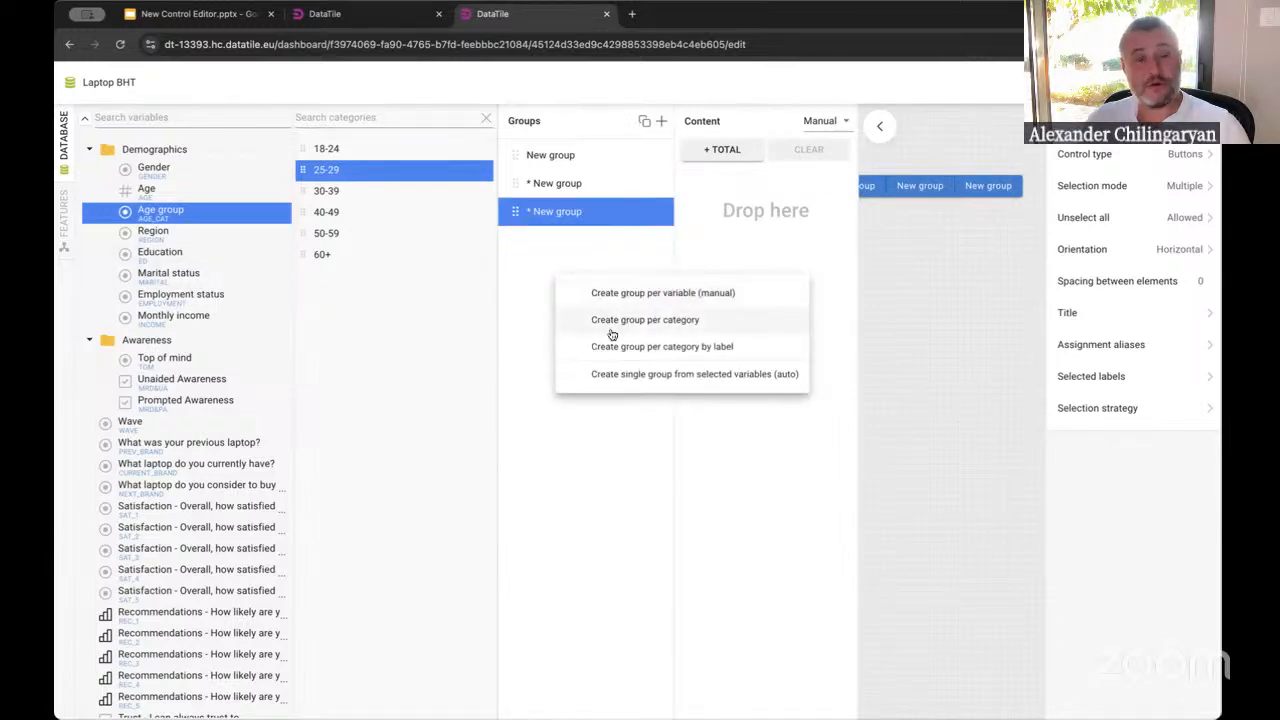
click(558, 484)
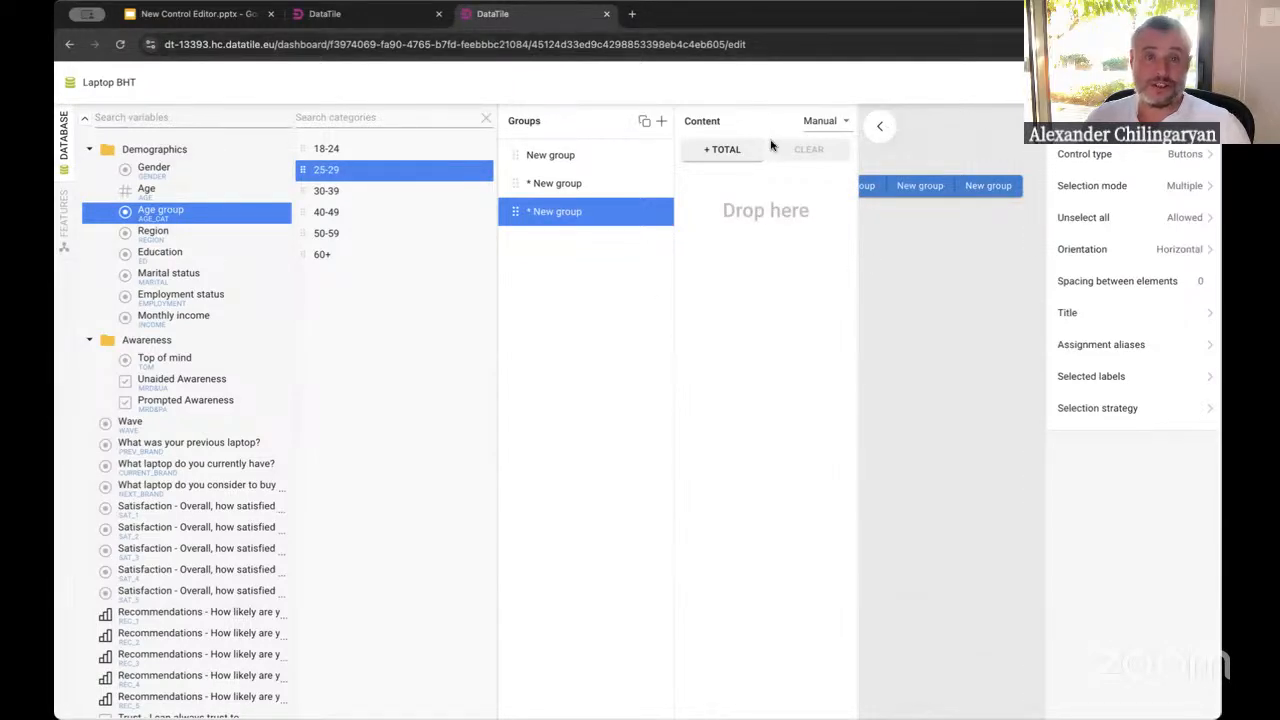
Collapse the content setup to preview the control, change the control type to Dropdown and check its option list
click(881, 129)
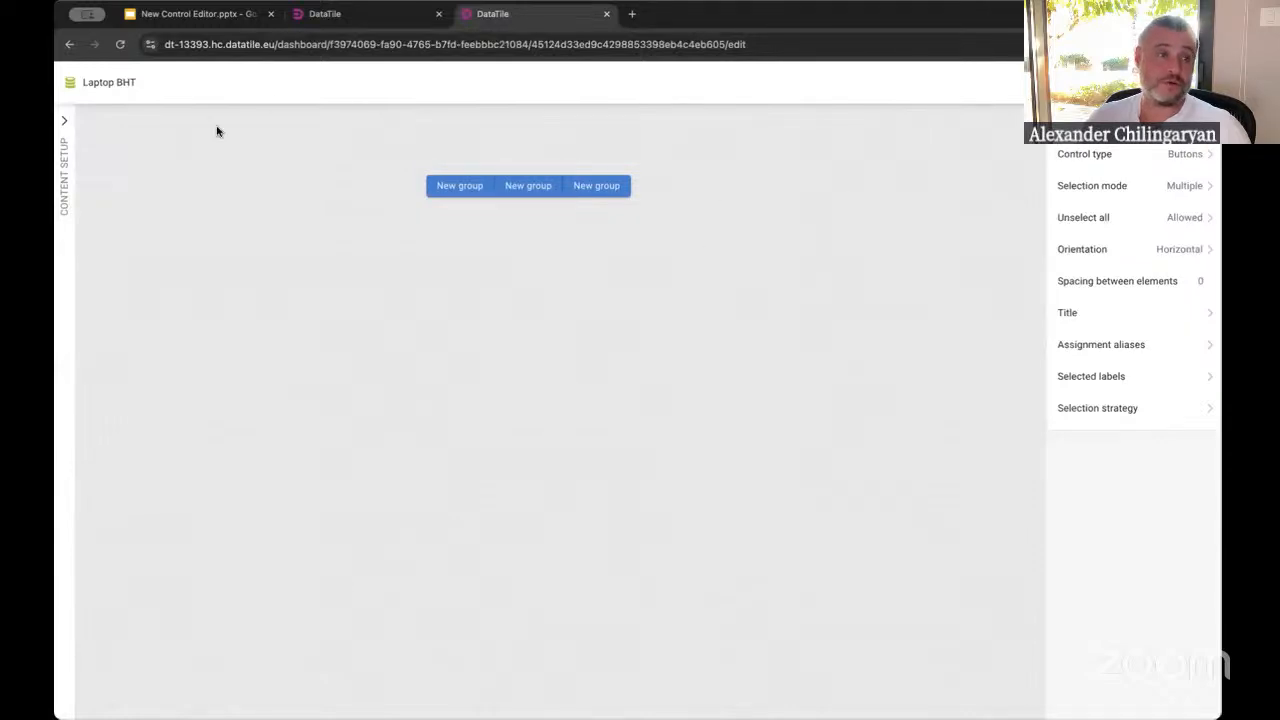
click(64, 126)
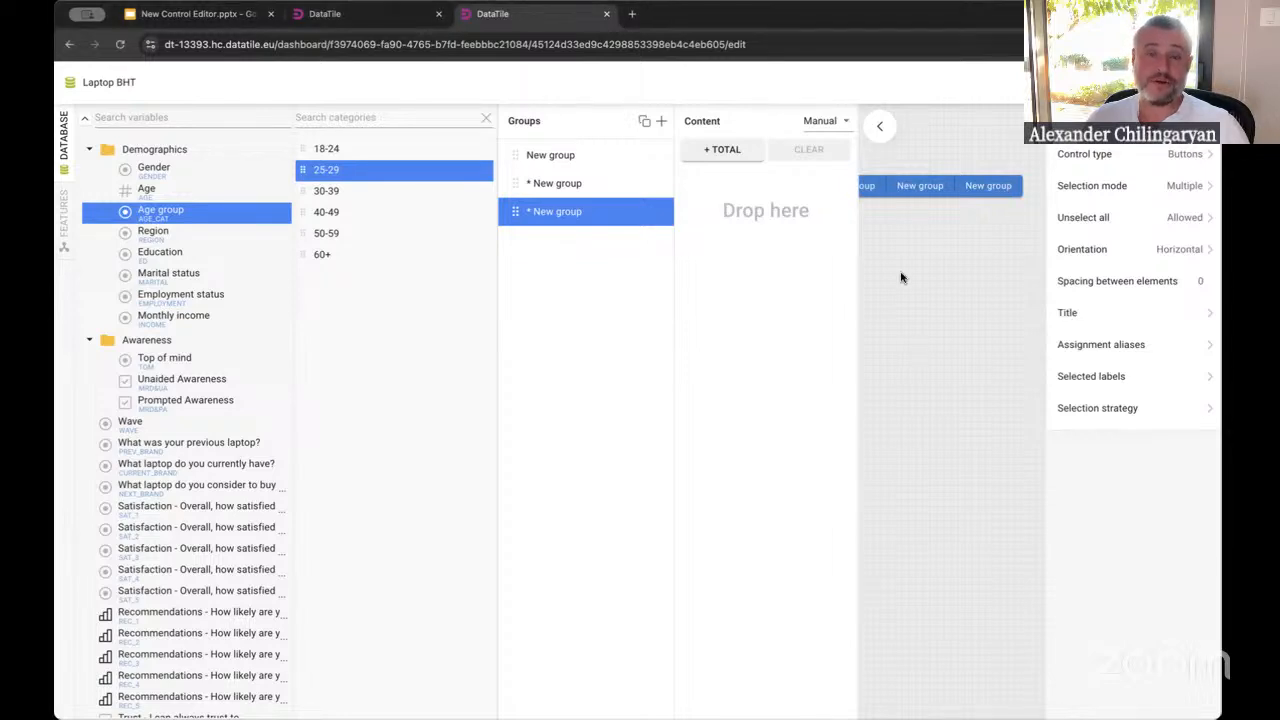
click(882, 125)
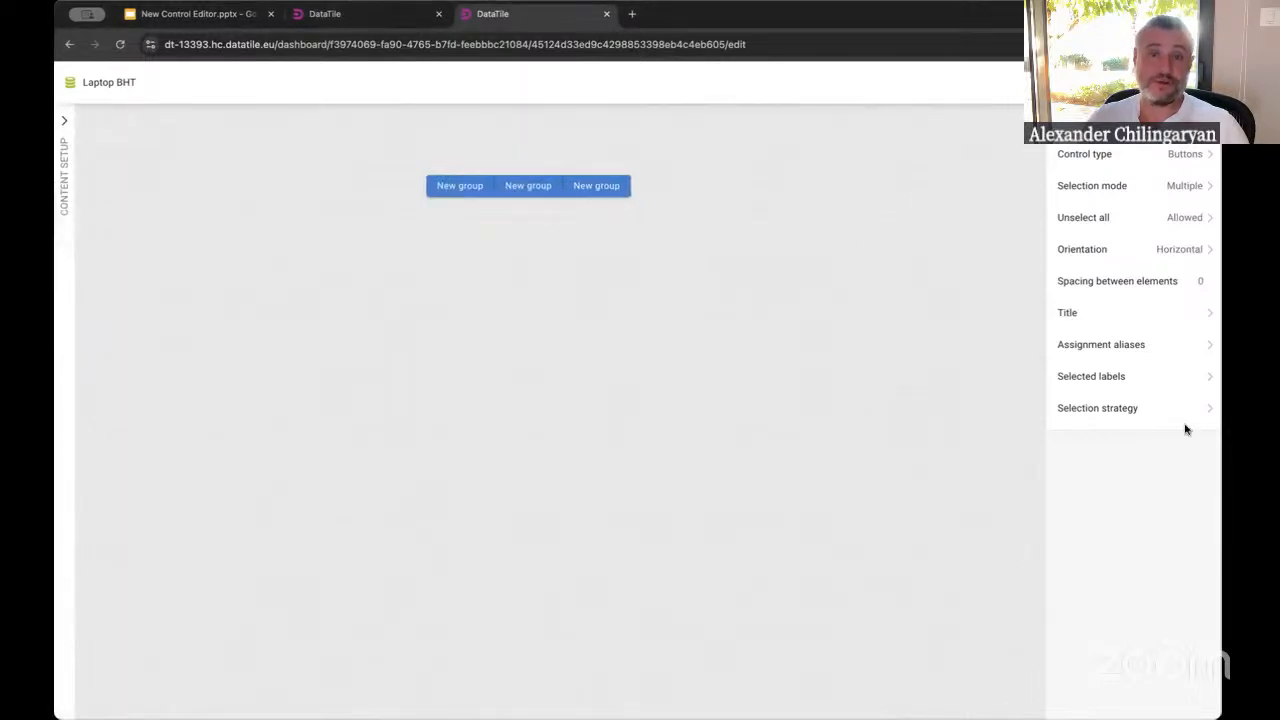
click(1183, 158)
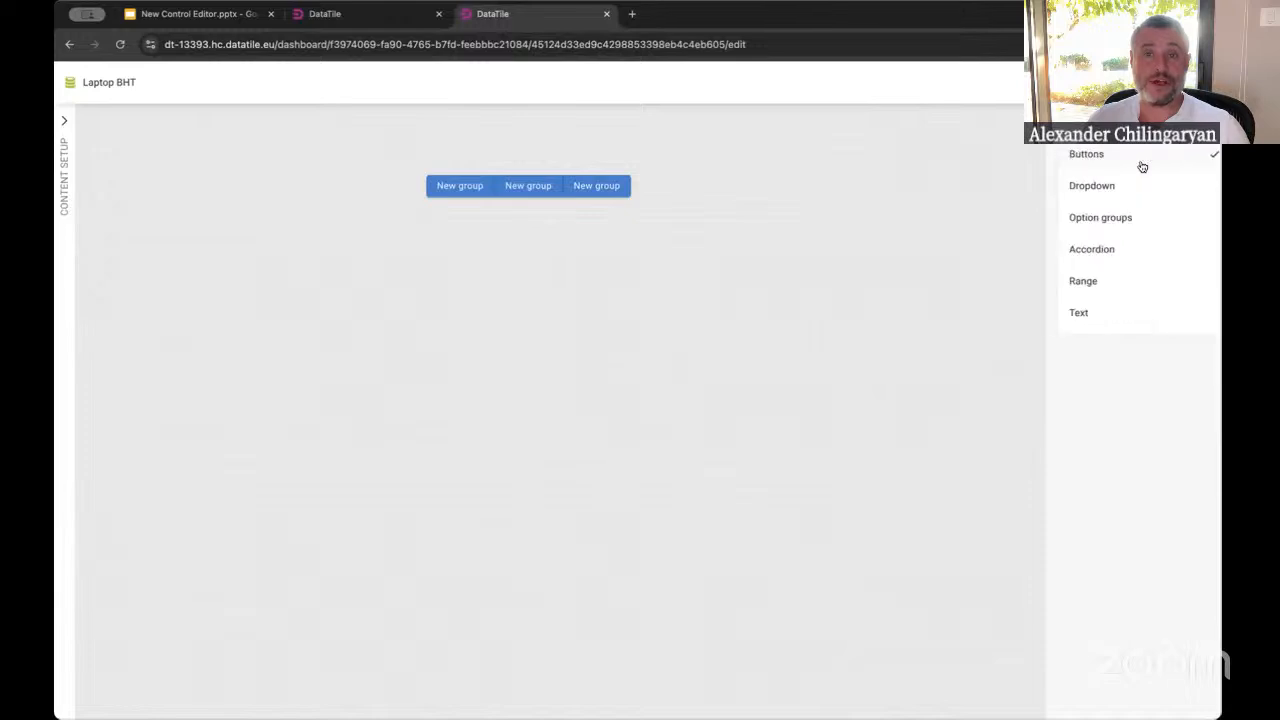
click(1088, 187)
click(546, 186)
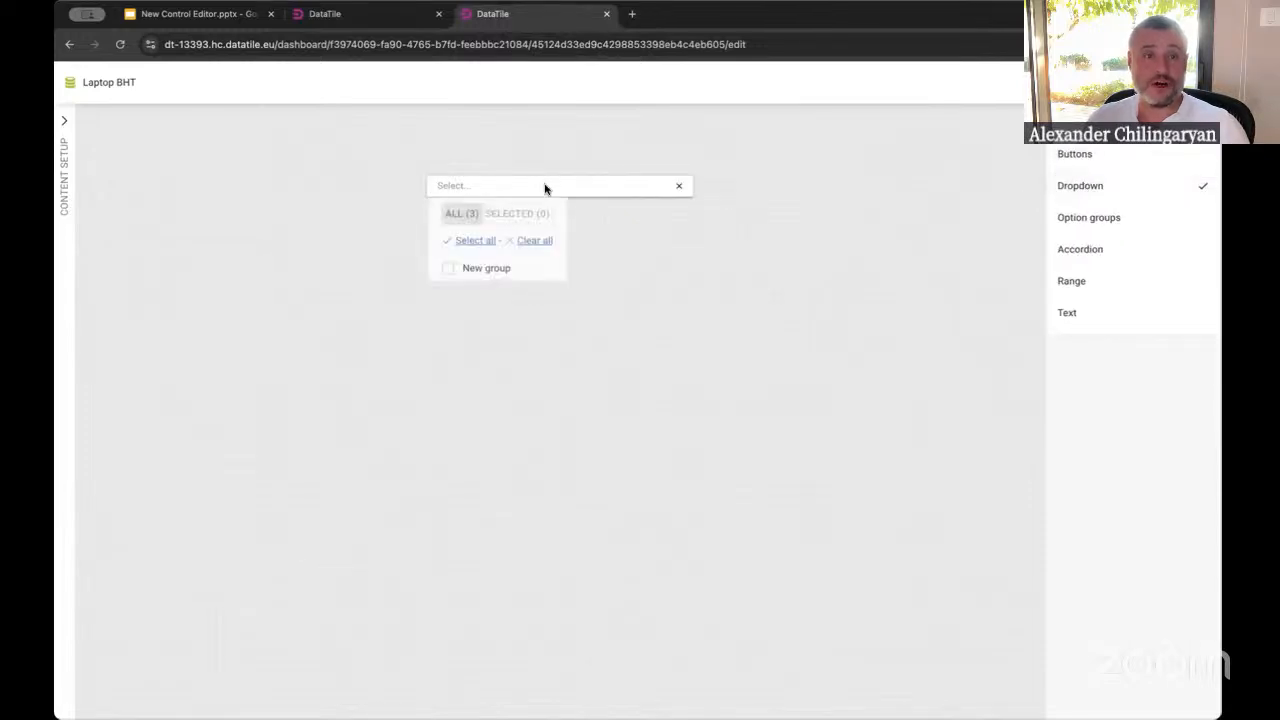
click(960, 201)
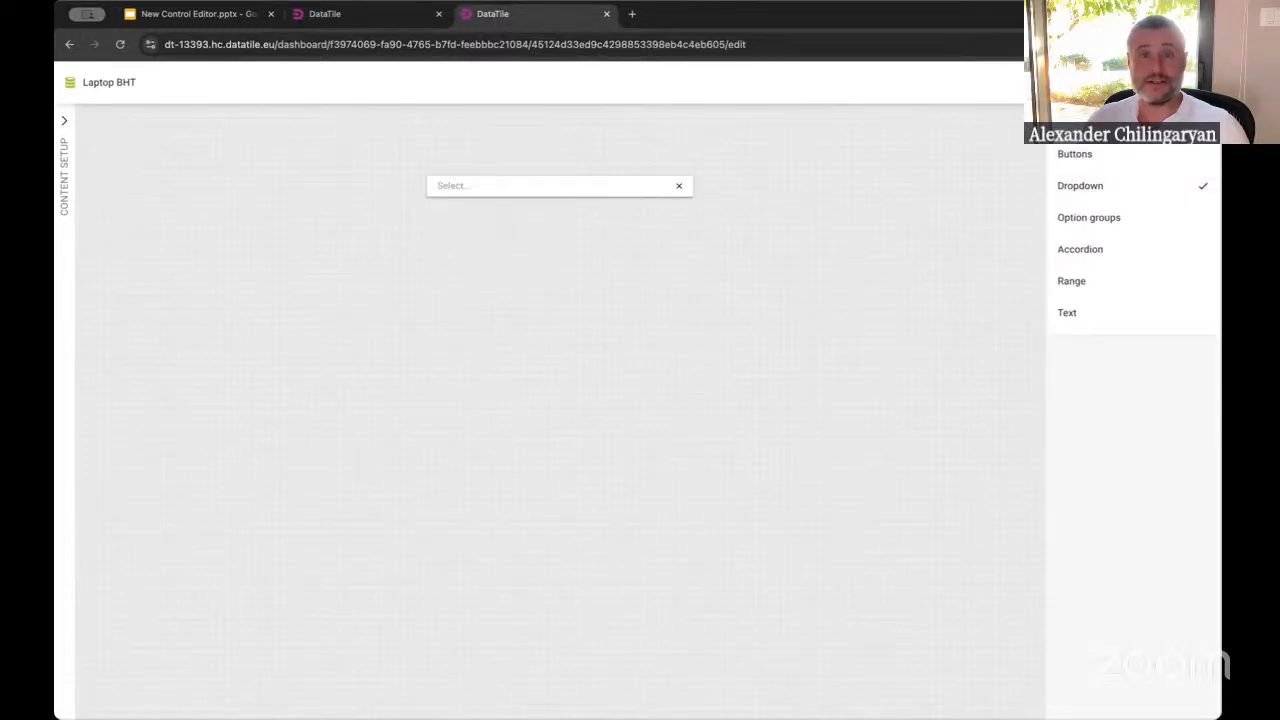
Reopen the content setup, select the first group and check the insertion options for the Education variable in its content, without applying any
click(64, 120)
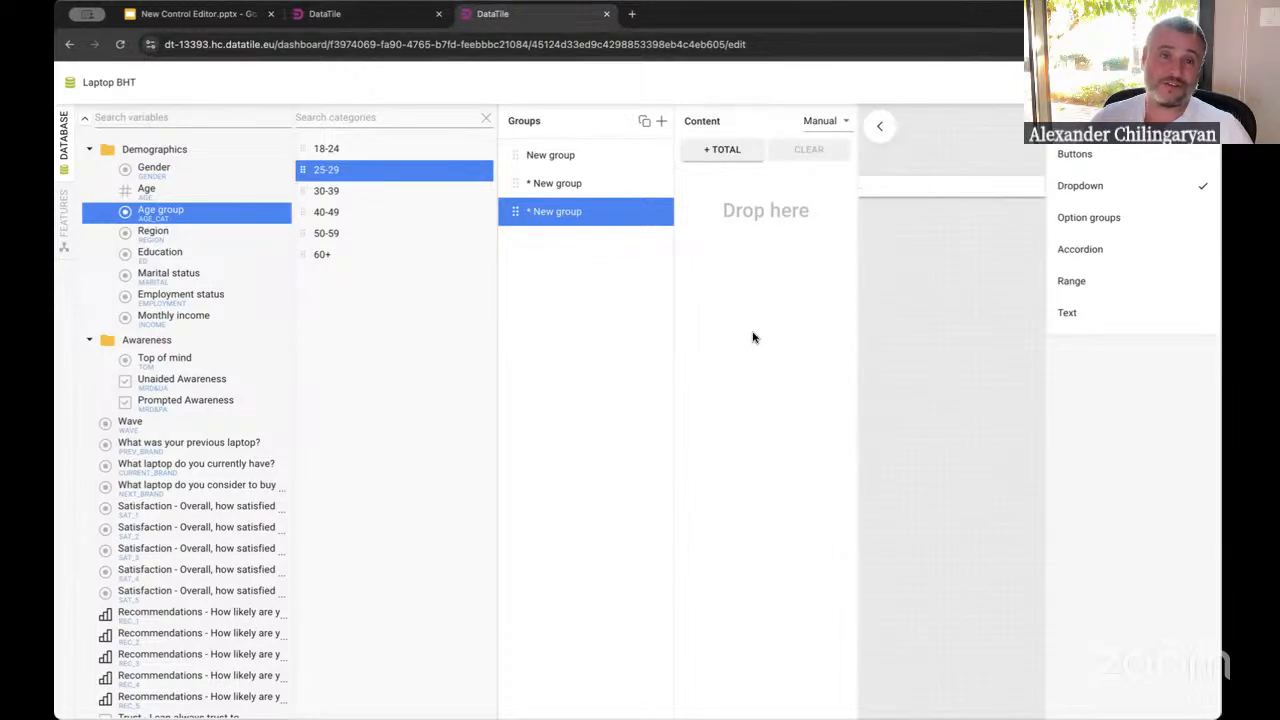
click(556, 156)
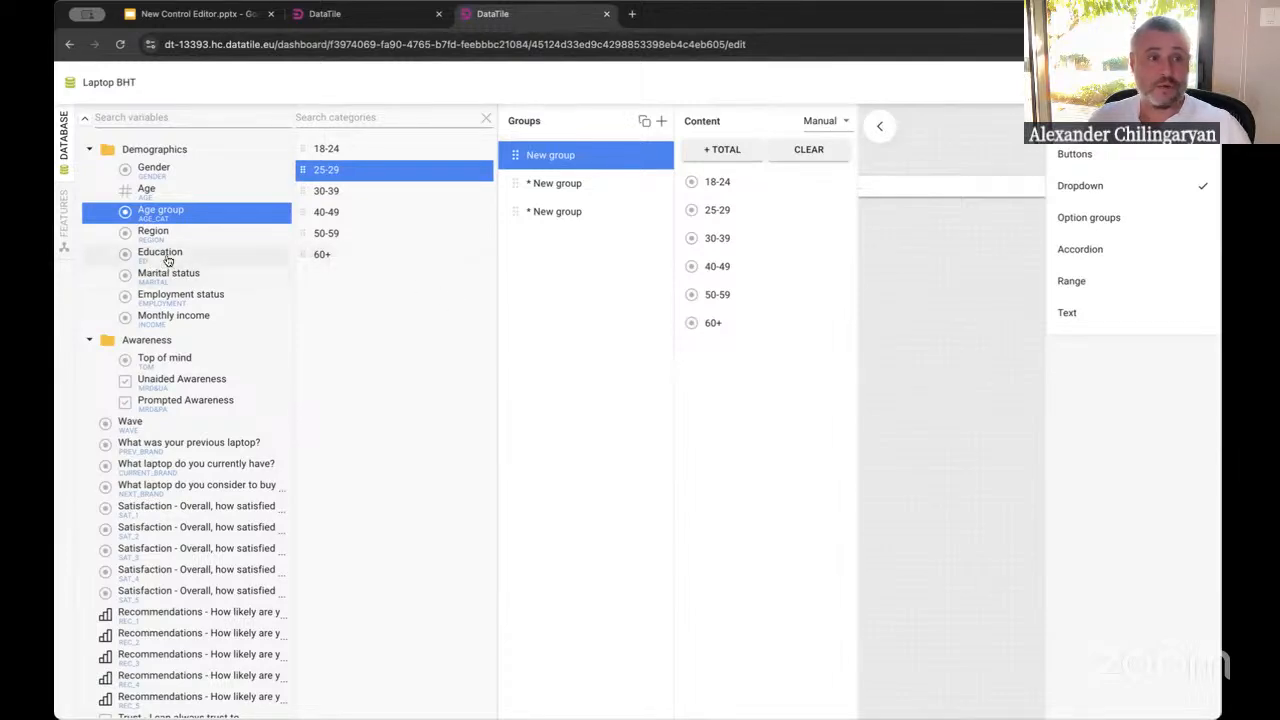
drag(163, 256, 741, 349)
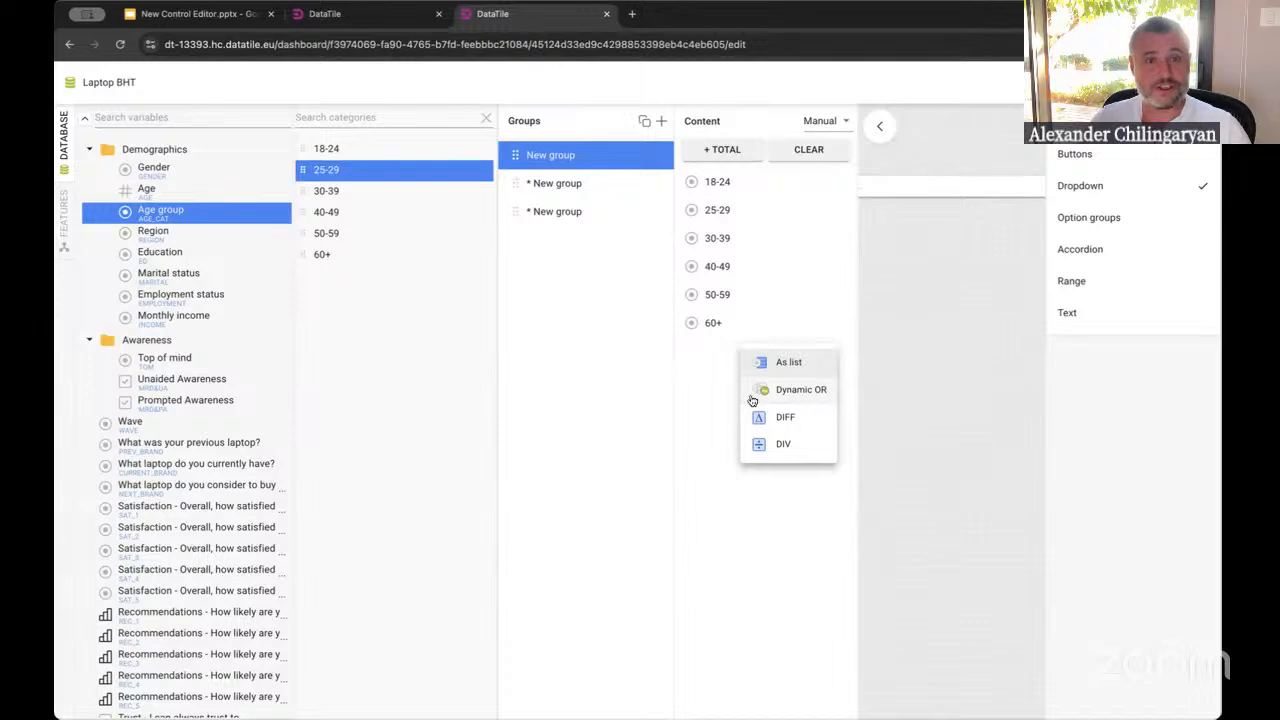
click(688, 379)
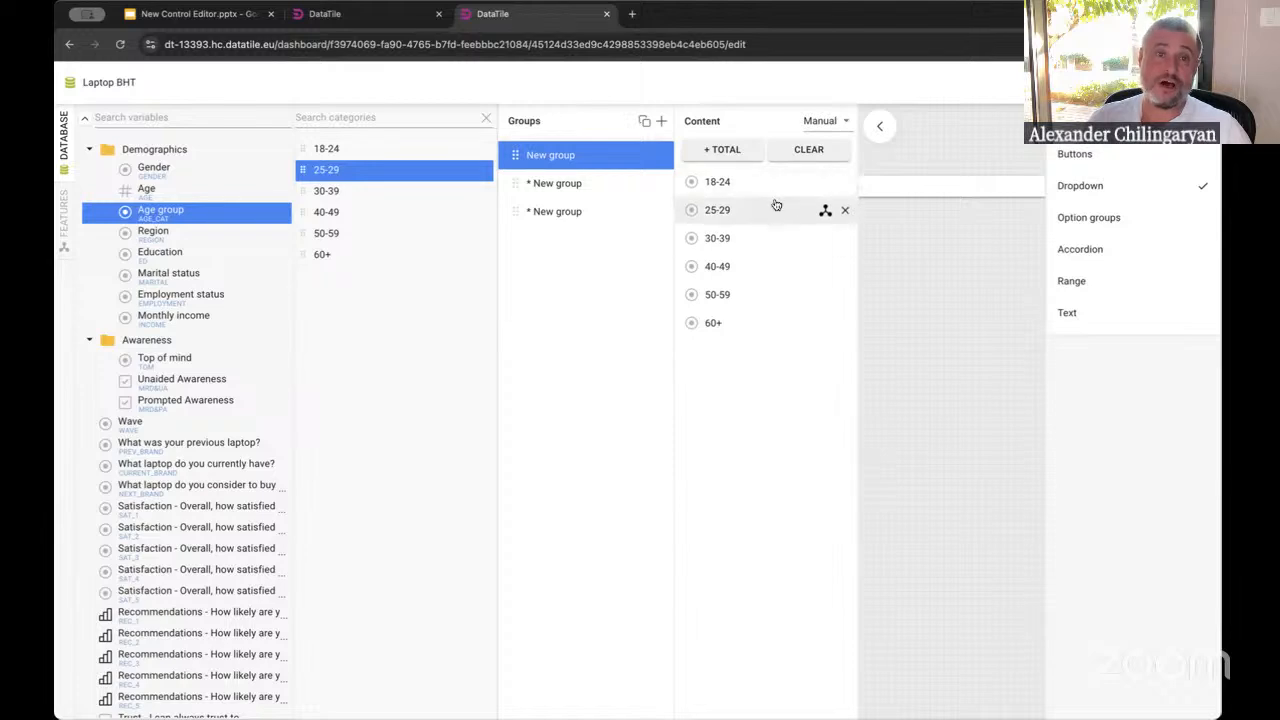
Select categories 25-29 and 30-39 in the first group, and open two Brand-4 labels for renaming in the old control editor
click(745, 211)
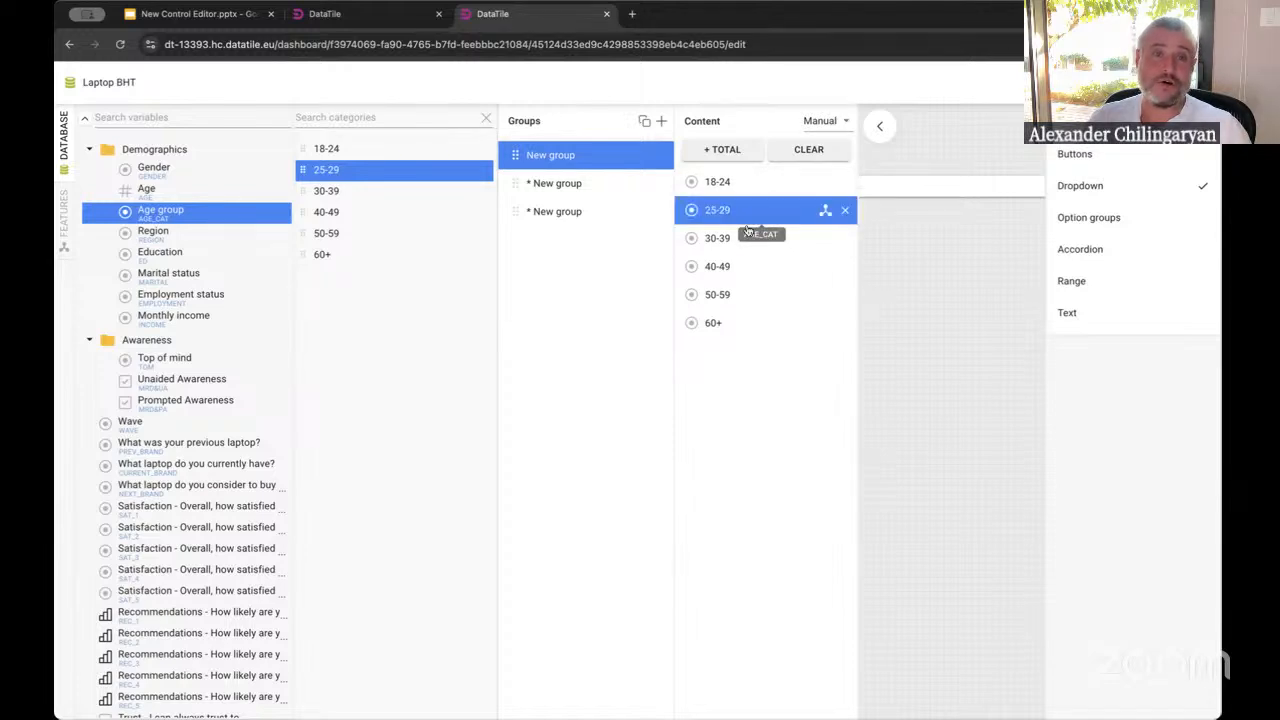
click(744, 240)
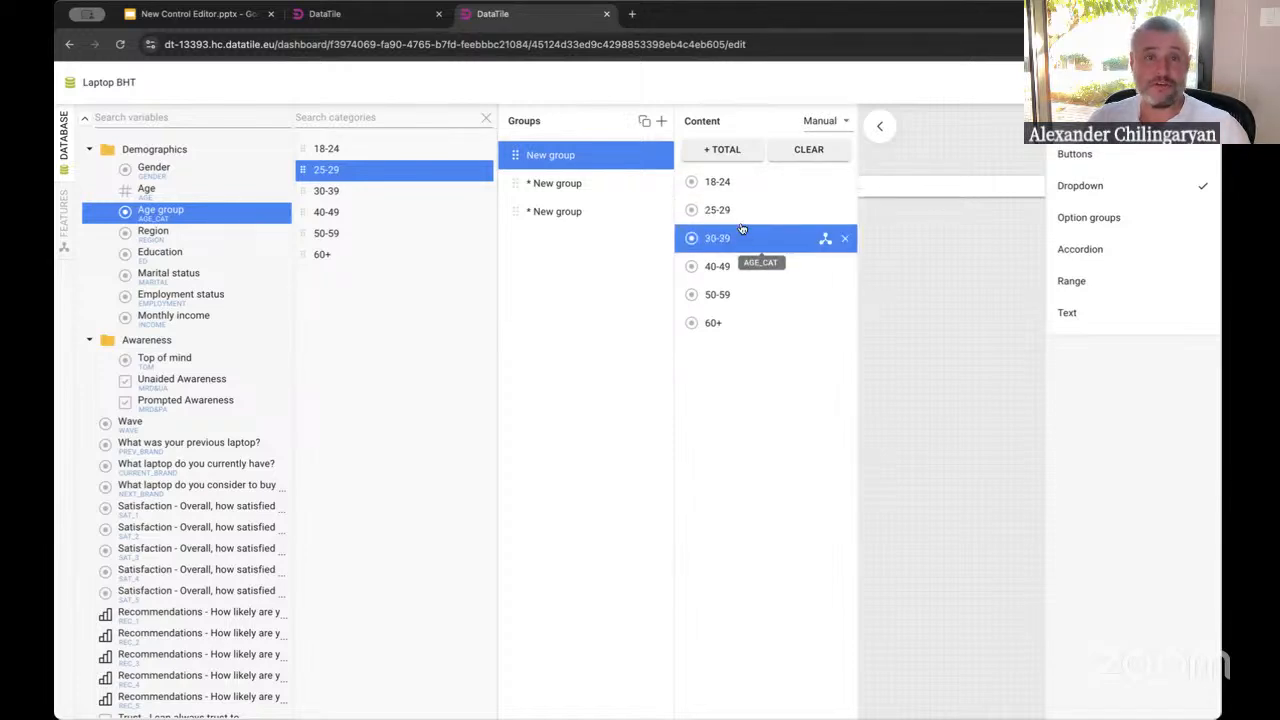
click(349, 14)
double_click(637, 229)
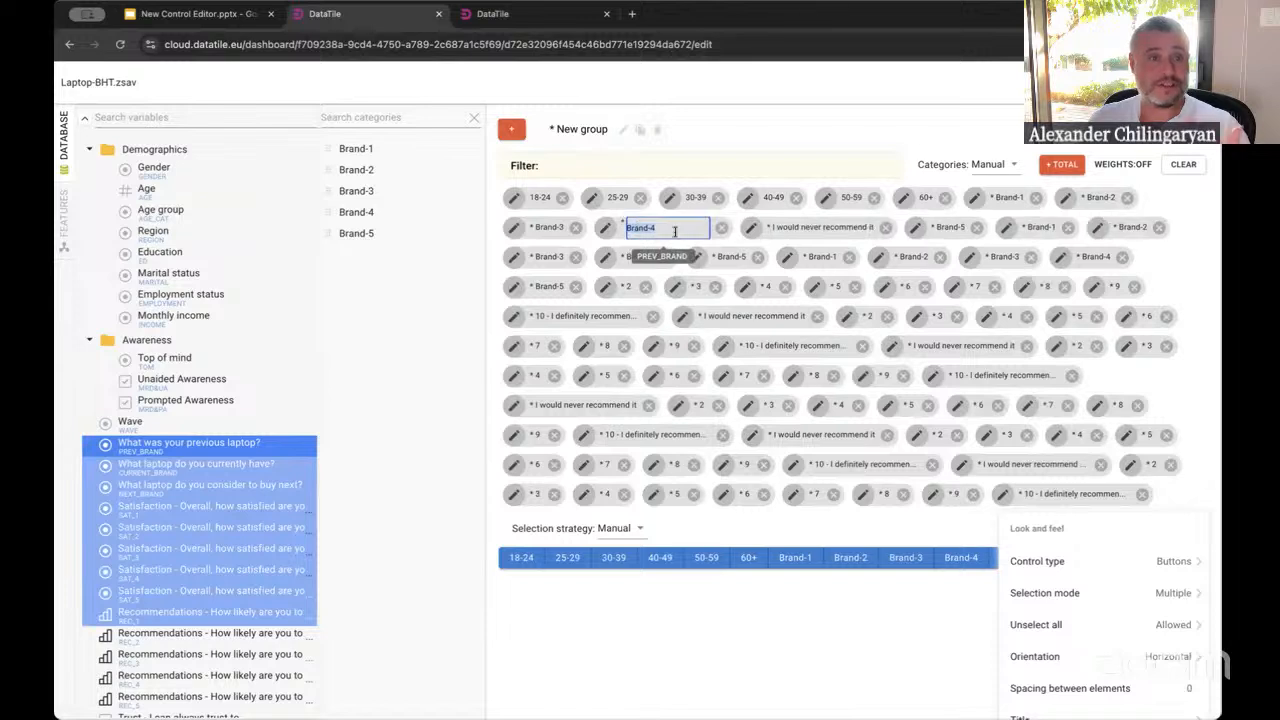
double_click(657, 258)
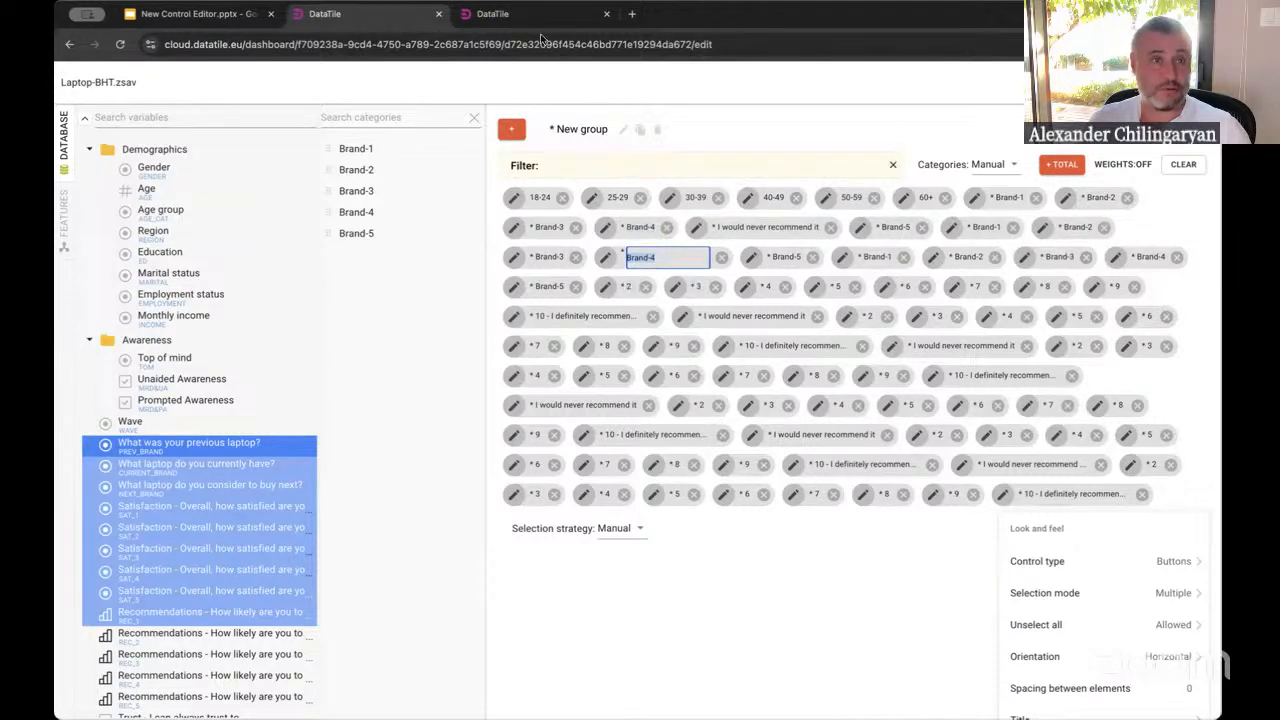
Return to the new control editor and open the 30-39 and 40-49 category labels for renaming without entering new names
click(517, 10)
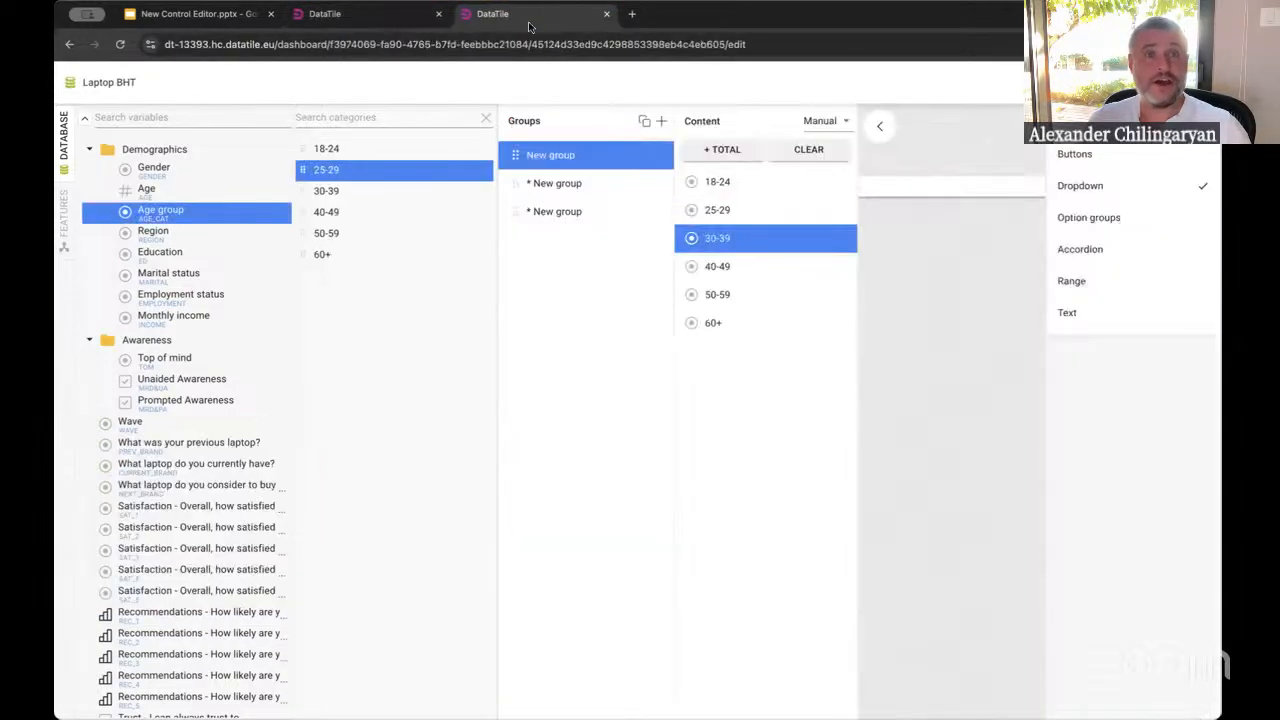
double_click(720, 238)
double_click(719, 267)
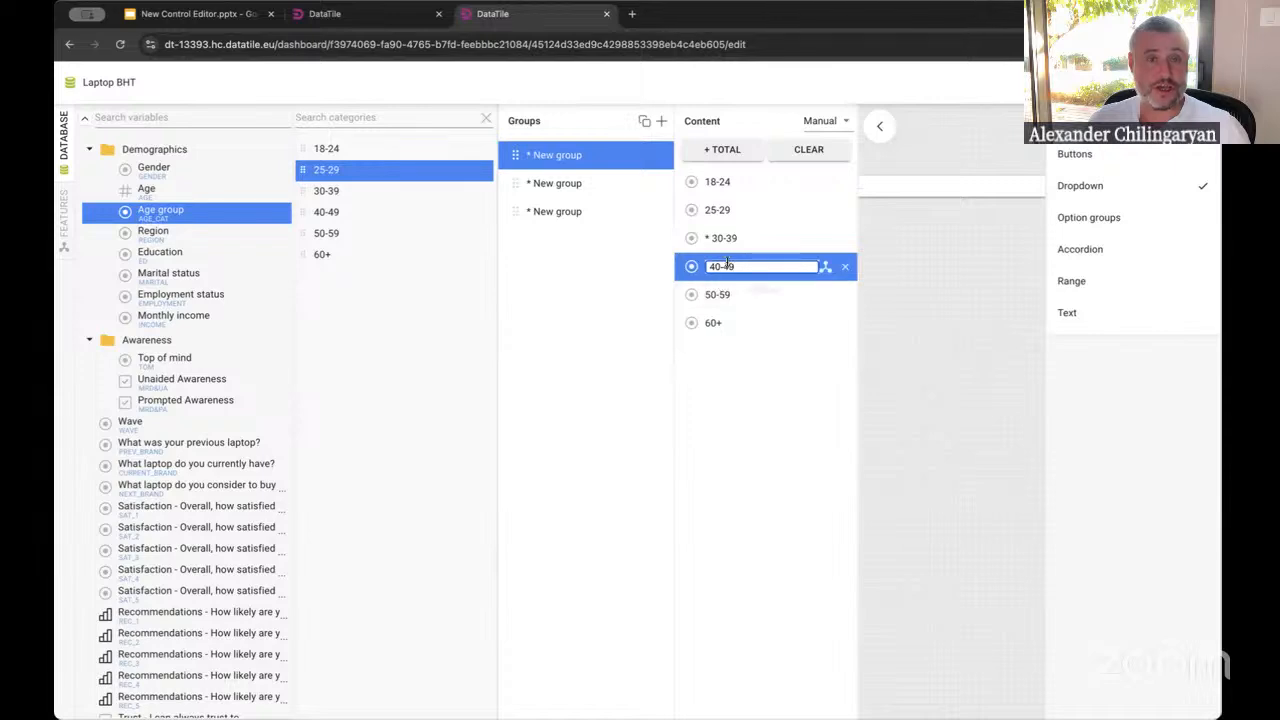
In the old control editor, check the expression of the current-laptop Brand-3 category and close it without saving
click(379, 17)
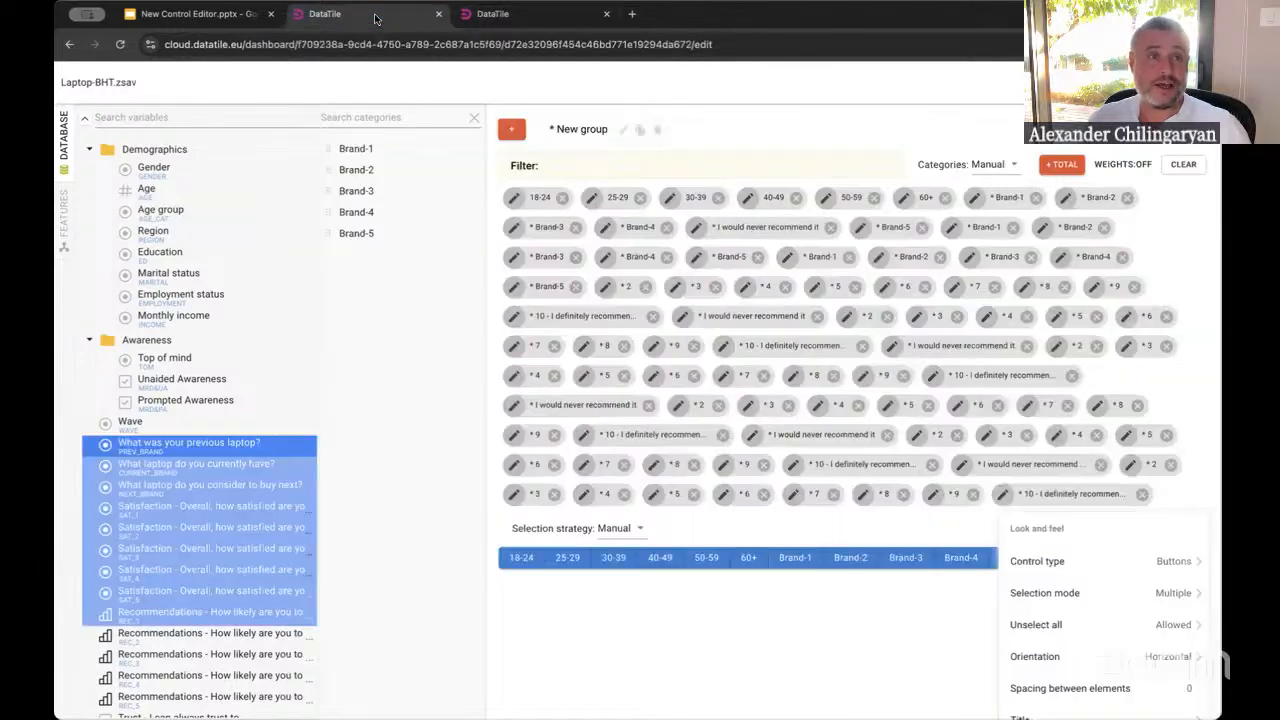
click(512, 256)
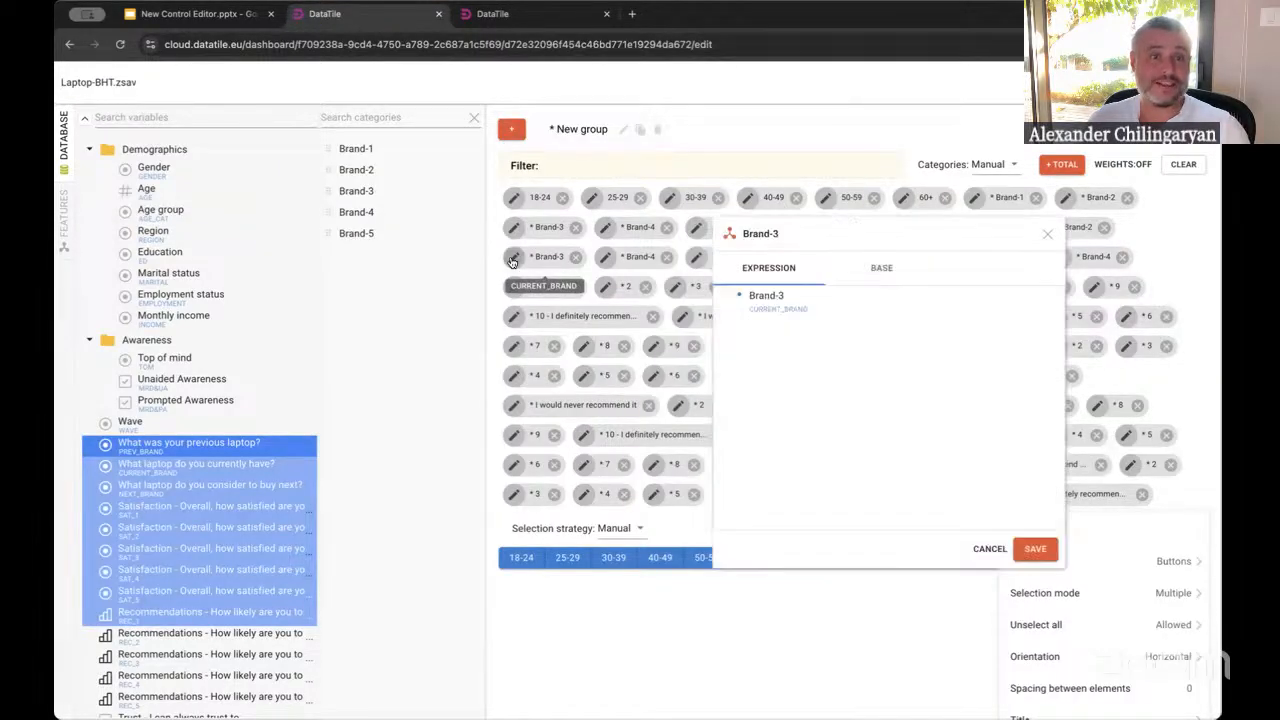
mouse_move(772, 298)
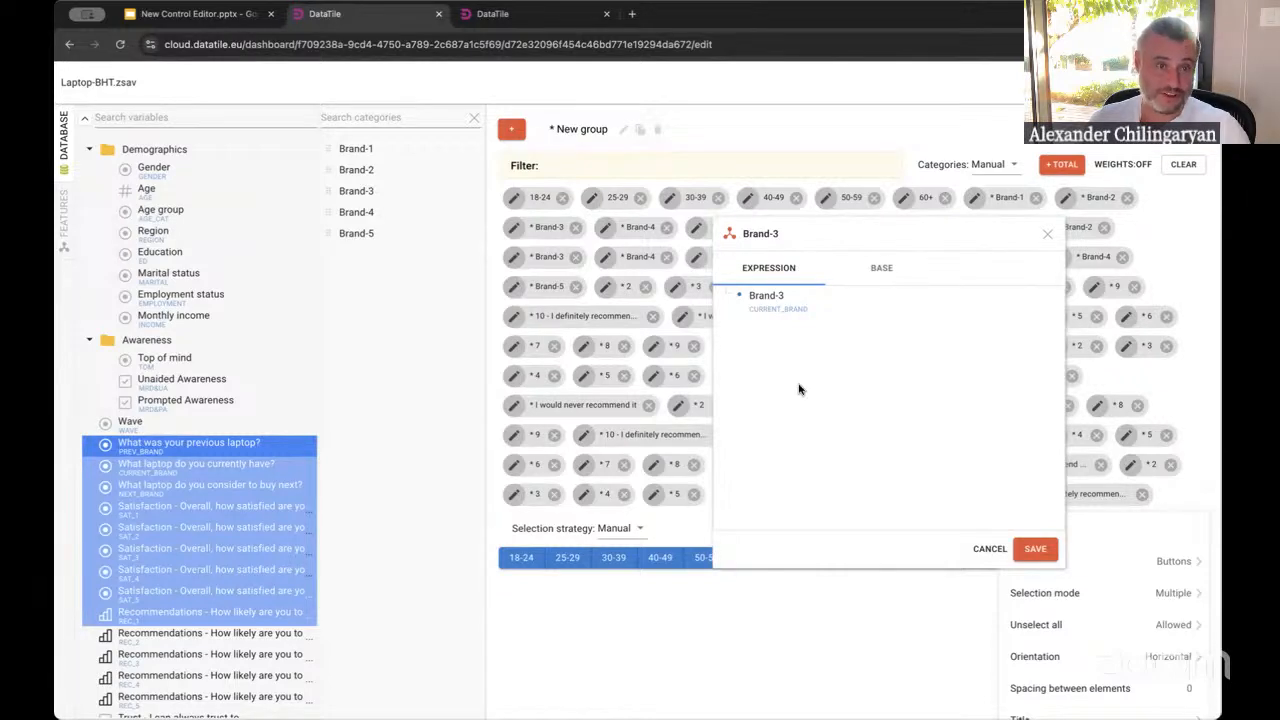
click(991, 550)
In the new control editor, open the 30-39 category's expression editor, reposition it and close it without saving
click(513, 16)
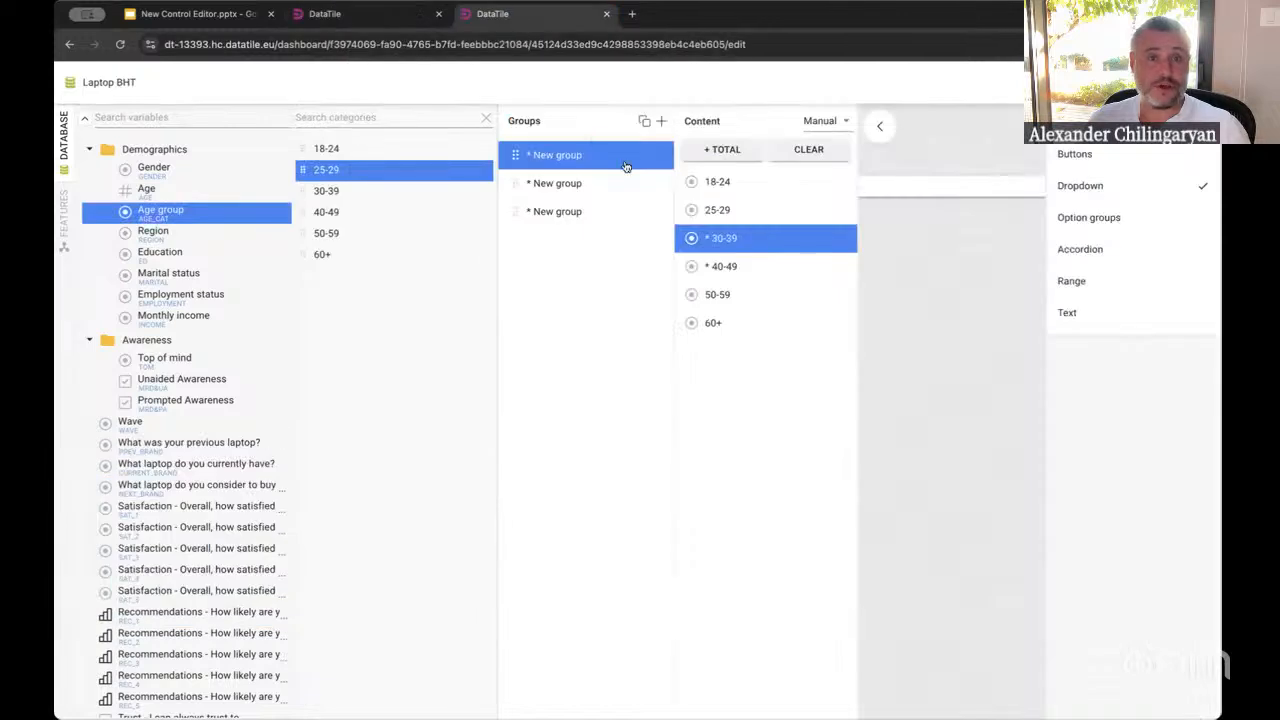
click(825, 240)
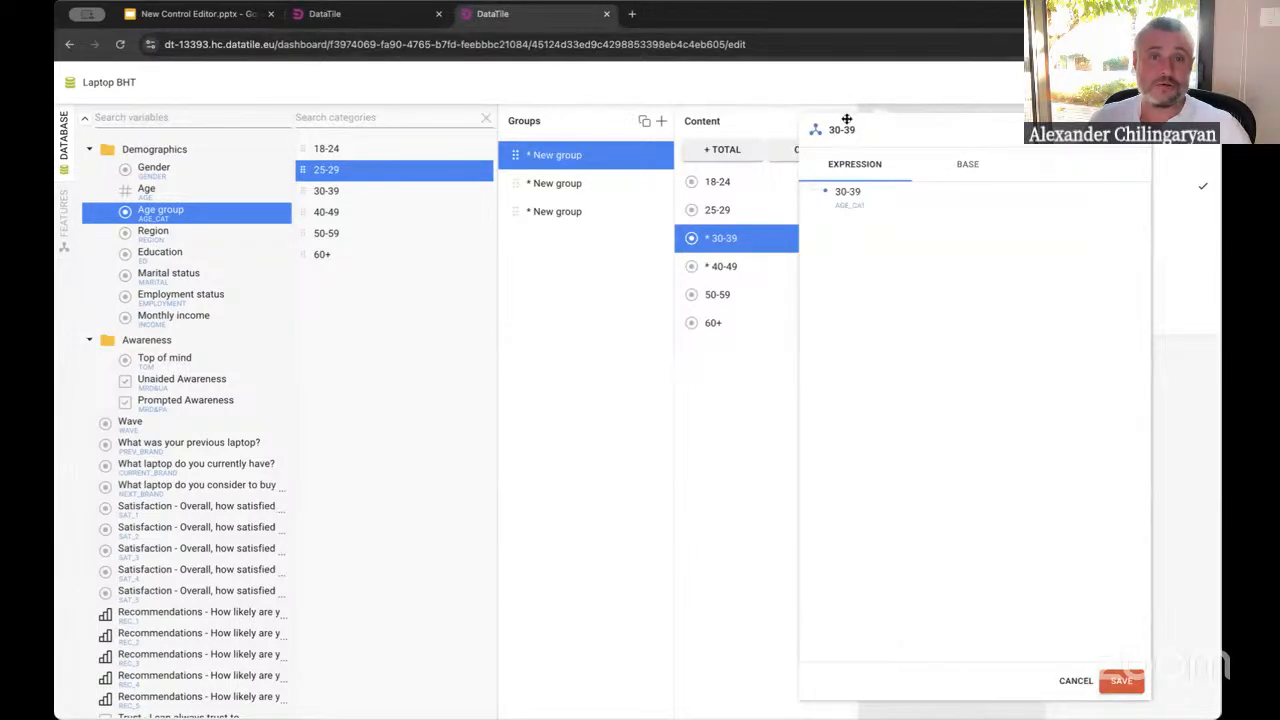
drag(851, 110, 843, 178)
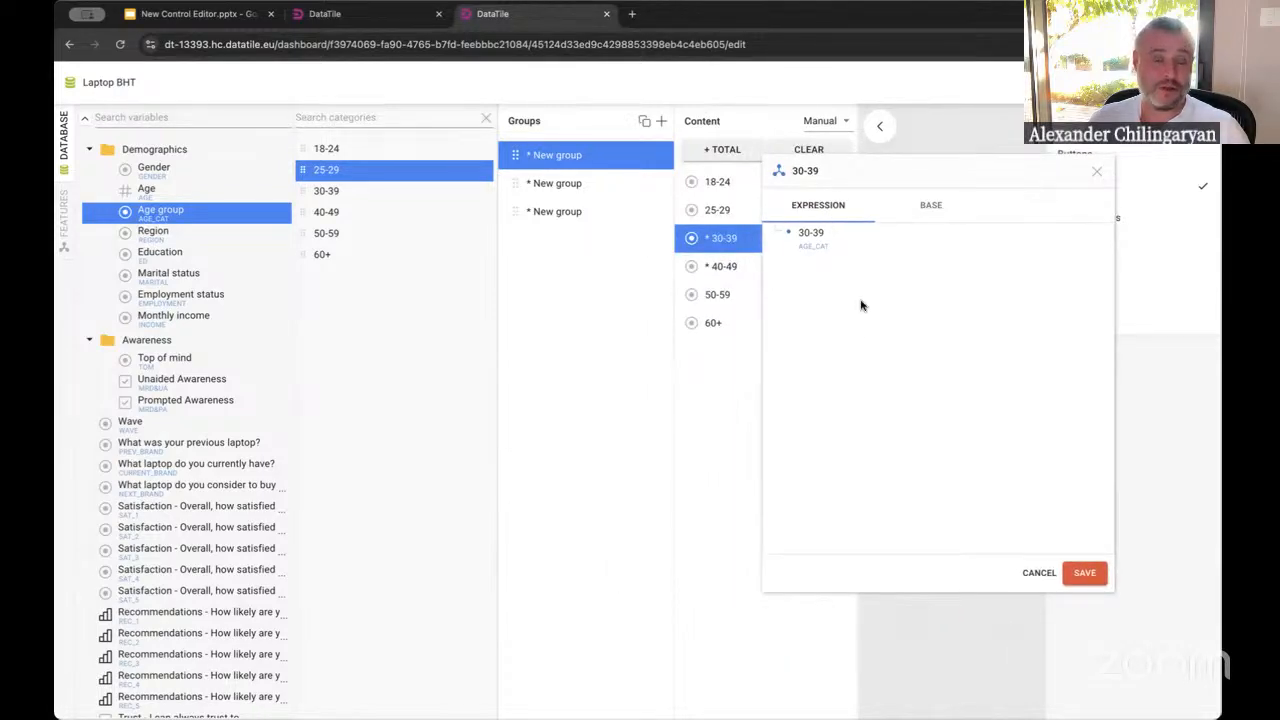
click(1038, 576)
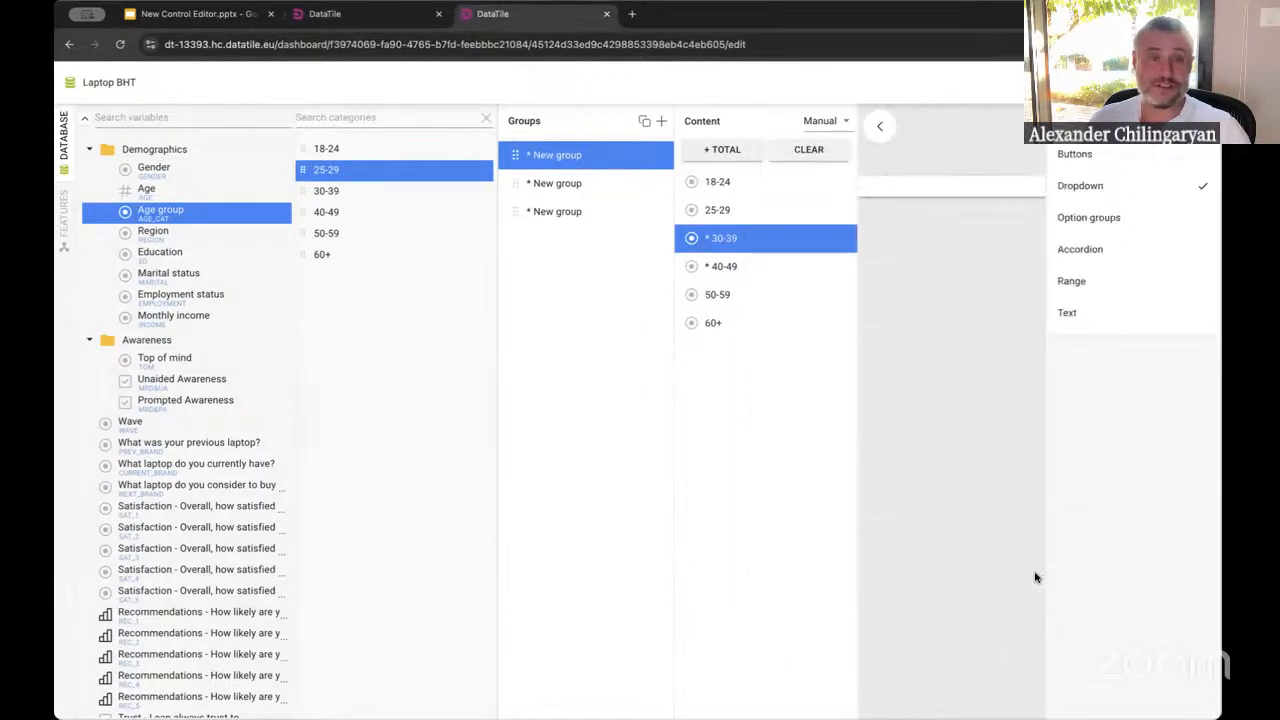
Check the old editor's category layout, then select 40-49 in the new editor and return to the control's main settings
click(372, 17)
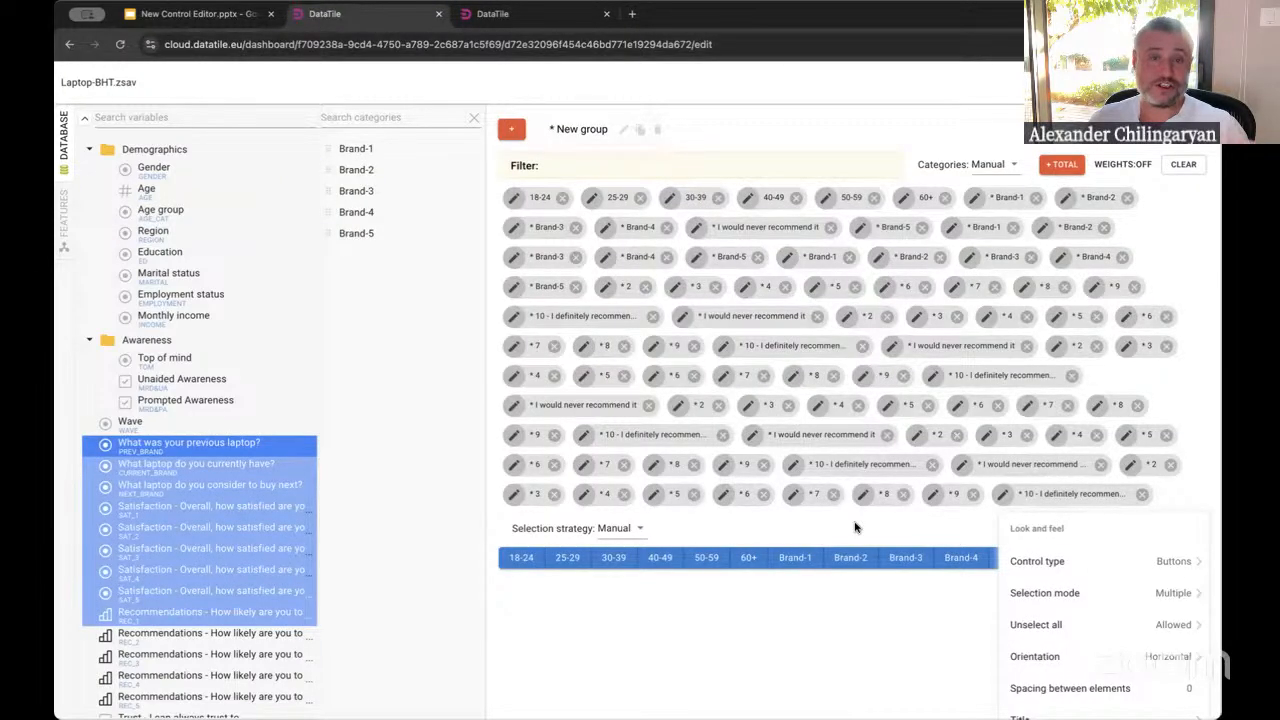
click(531, 17)
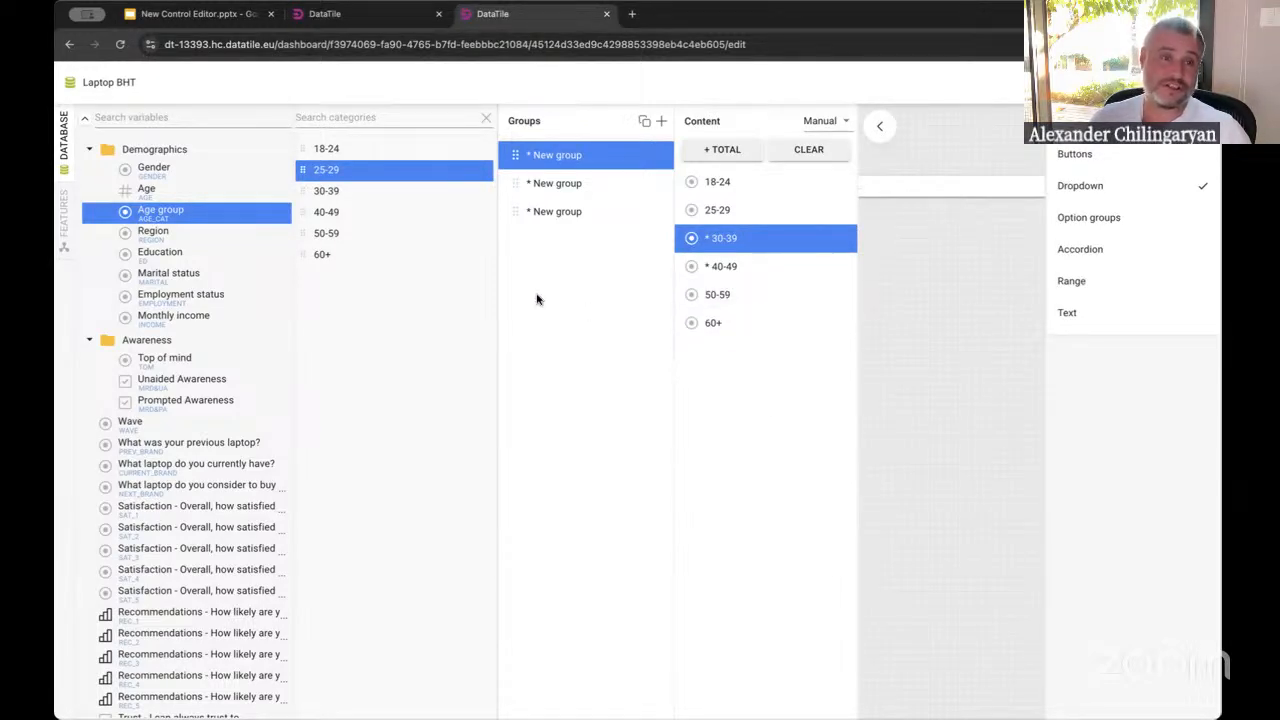
click(722, 268)
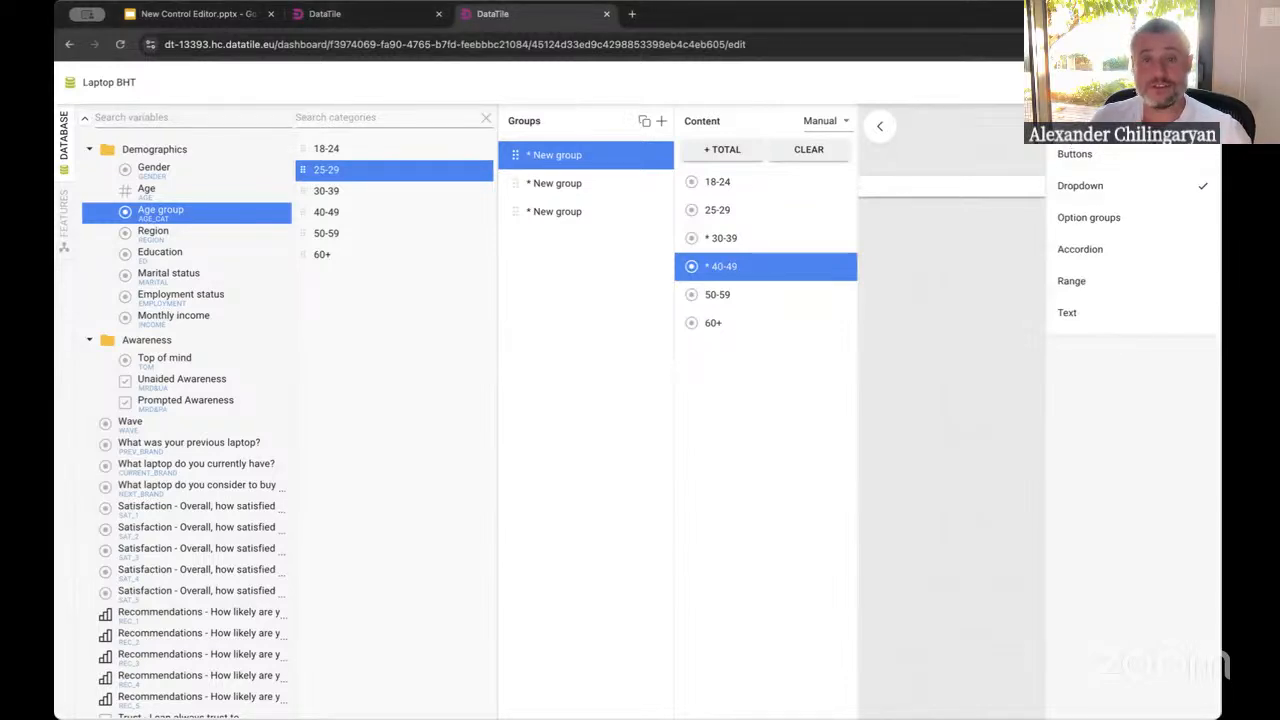
click(1068, 121)
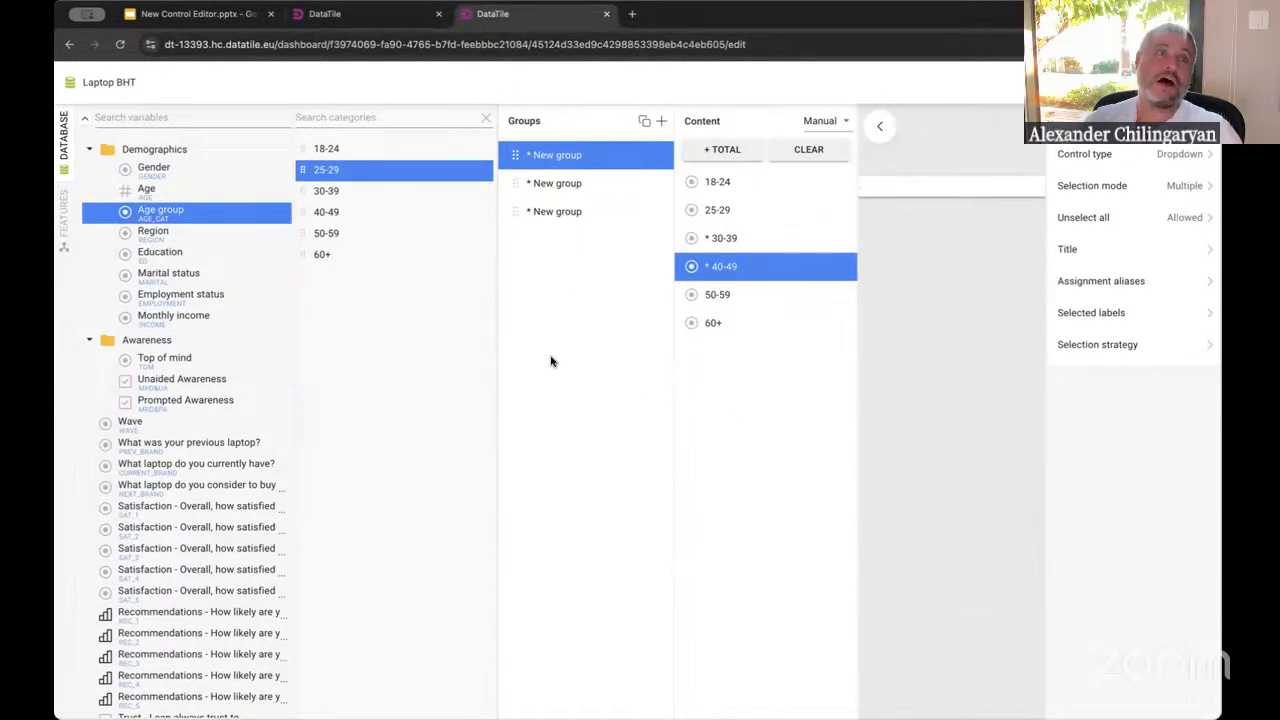
Compare the old control editor's look and feel settings with those of the new editor
click(351, 18)
scroll(958, 652, down, 2)
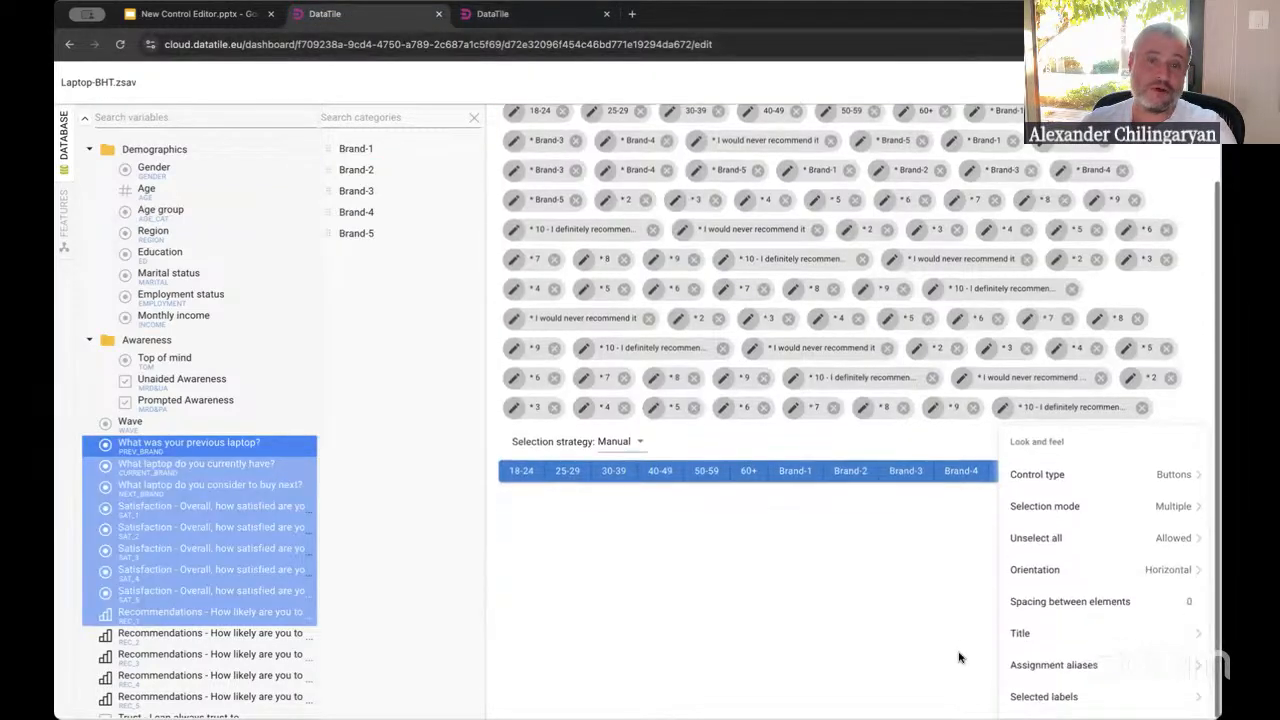
click(495, 18)
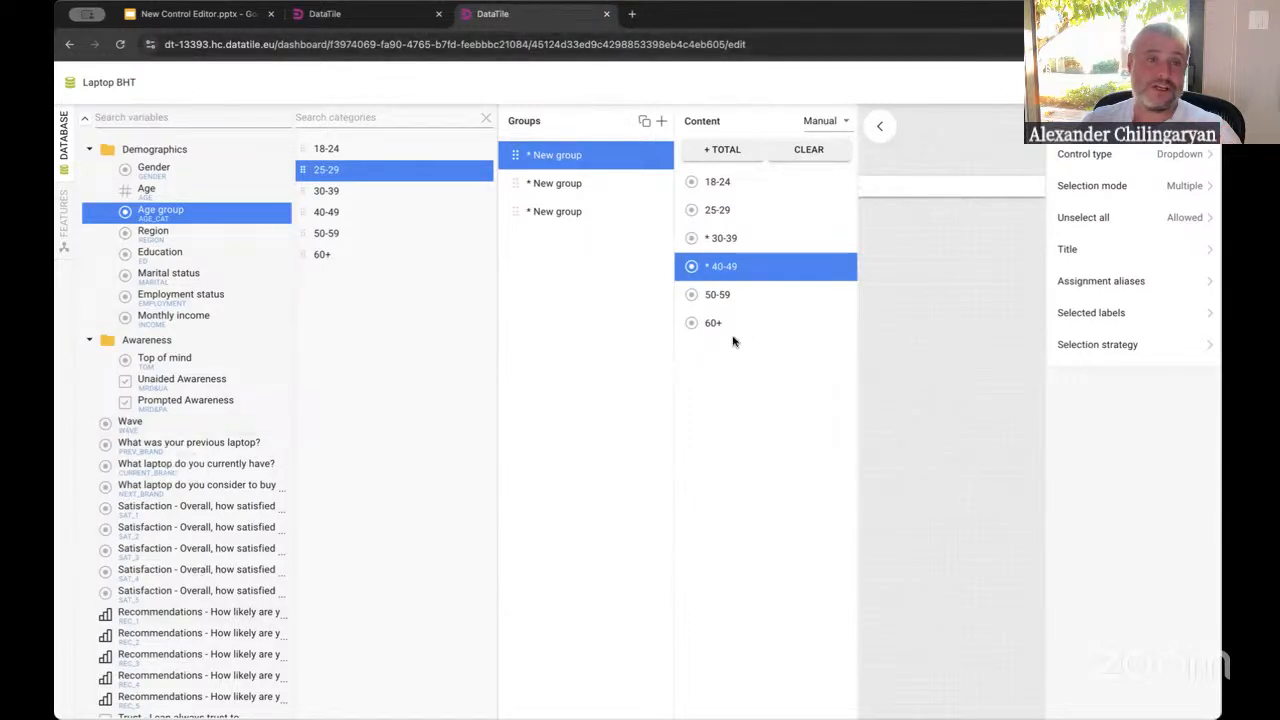
In the old control editor, create one group per selected variable and select the original New group
click(345, 14)
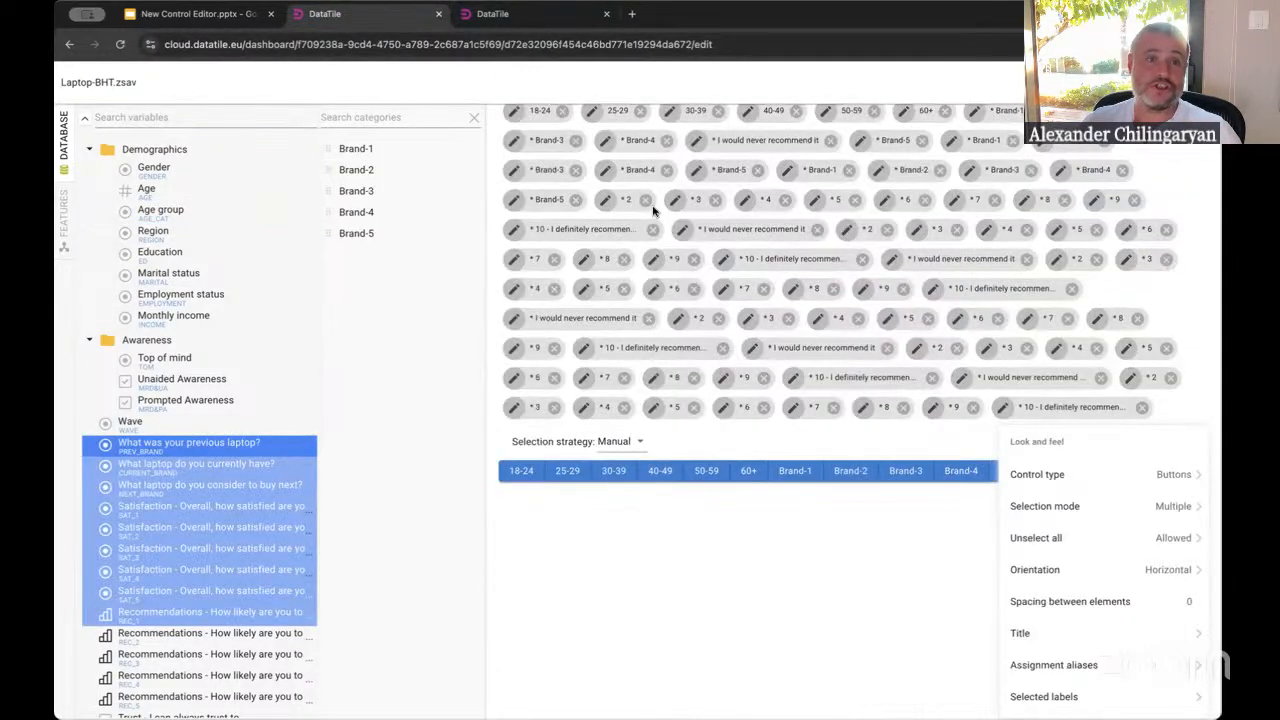
scroll(690, 346, up, 2)
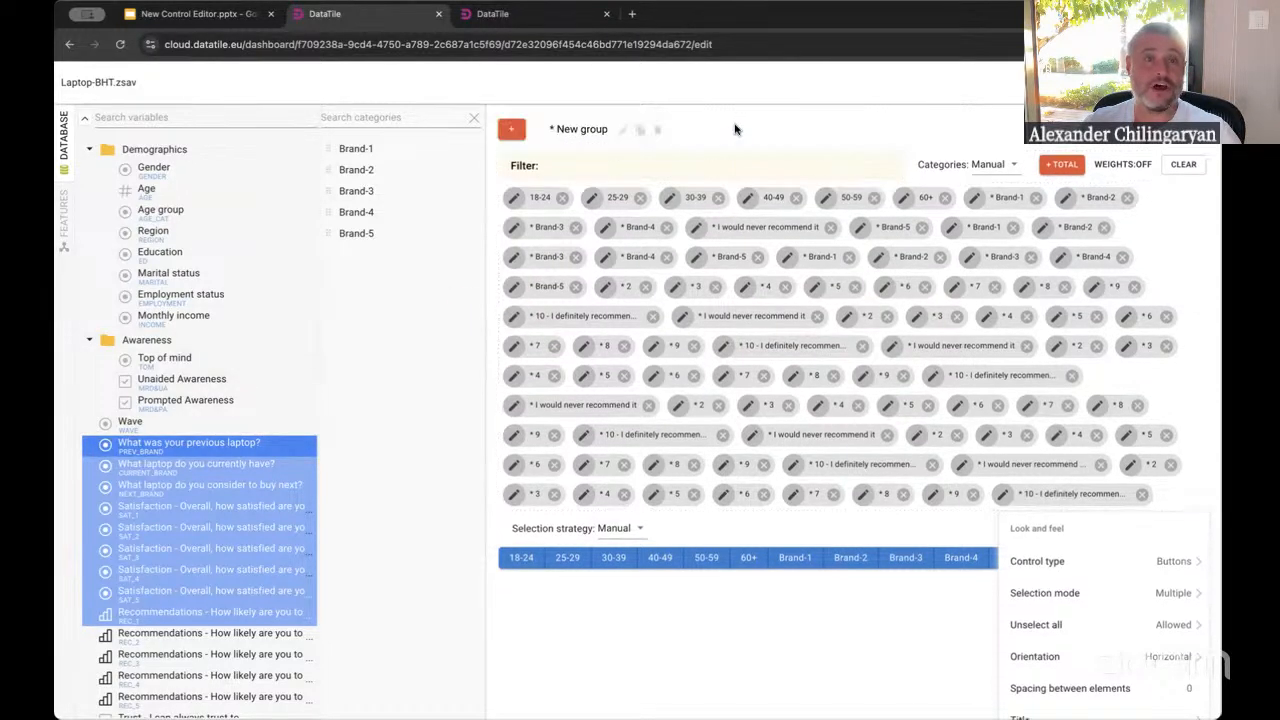
click(735, 129)
click(777, 145)
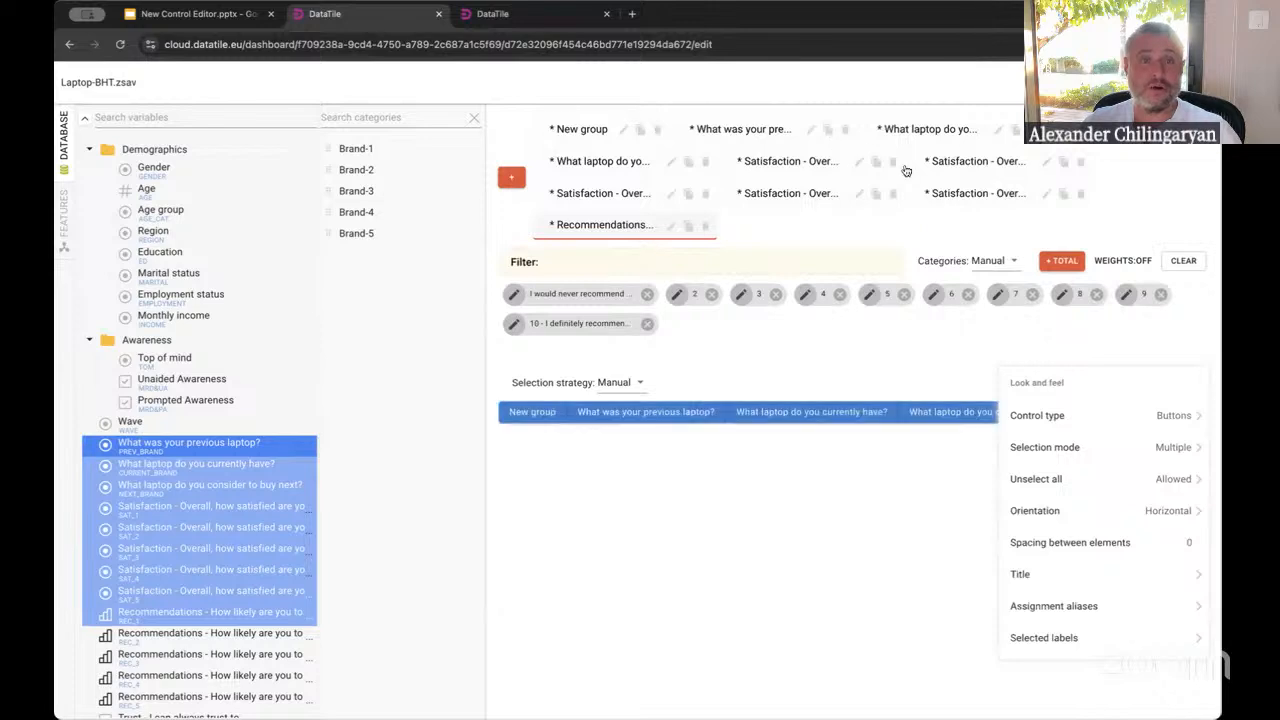
click(597, 128)
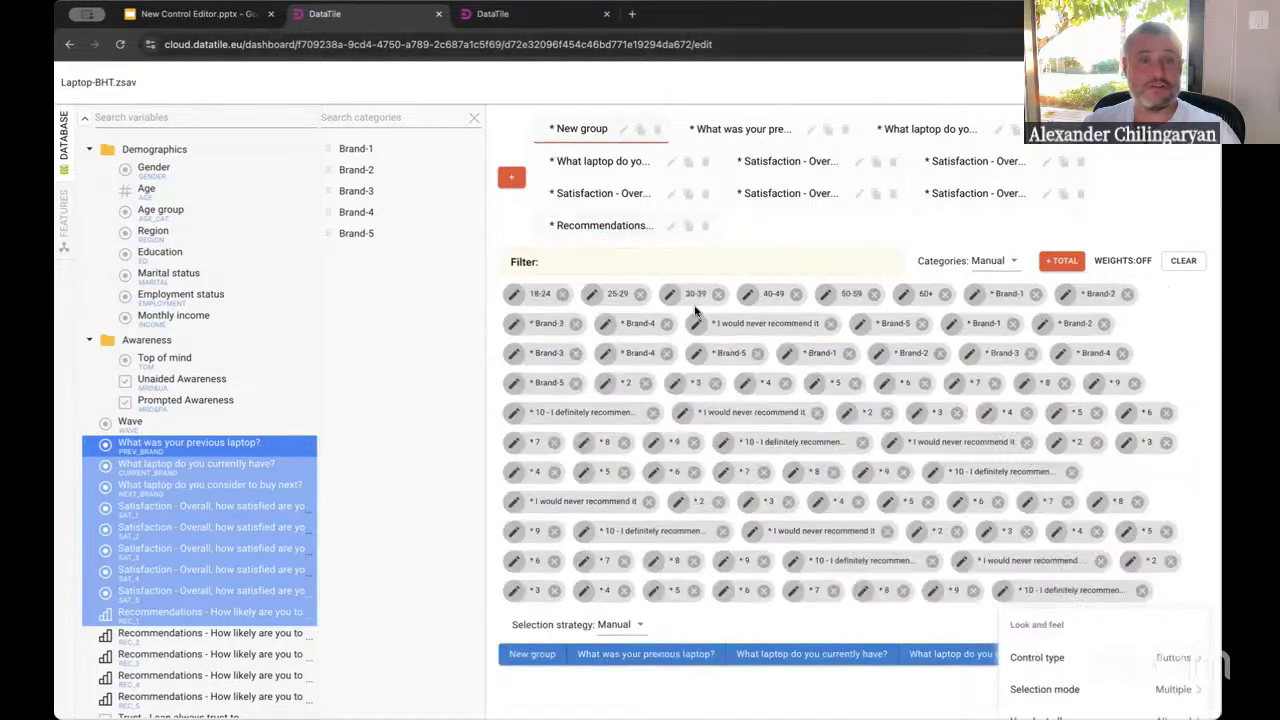
In the new control editor, create a manual group per variable from the previous-laptop question through the second Recommendations variable
click(510, 16)
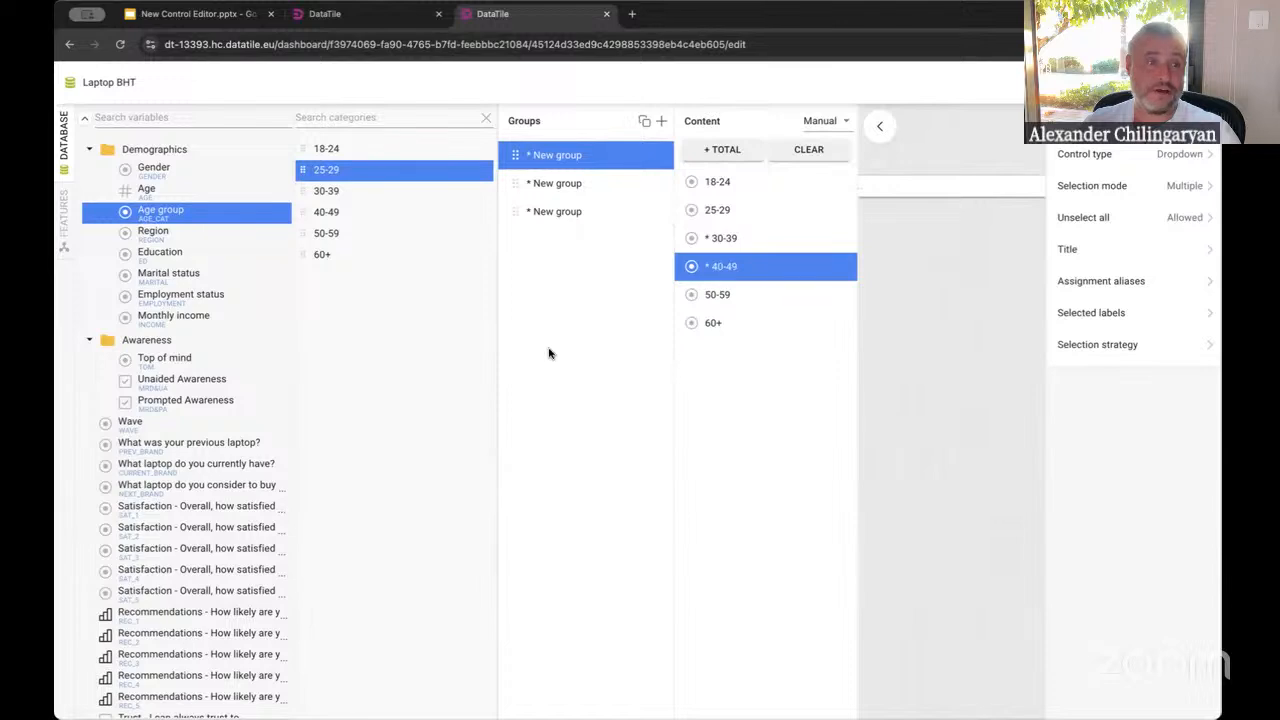
click(170, 453)
shift+click(190, 633)
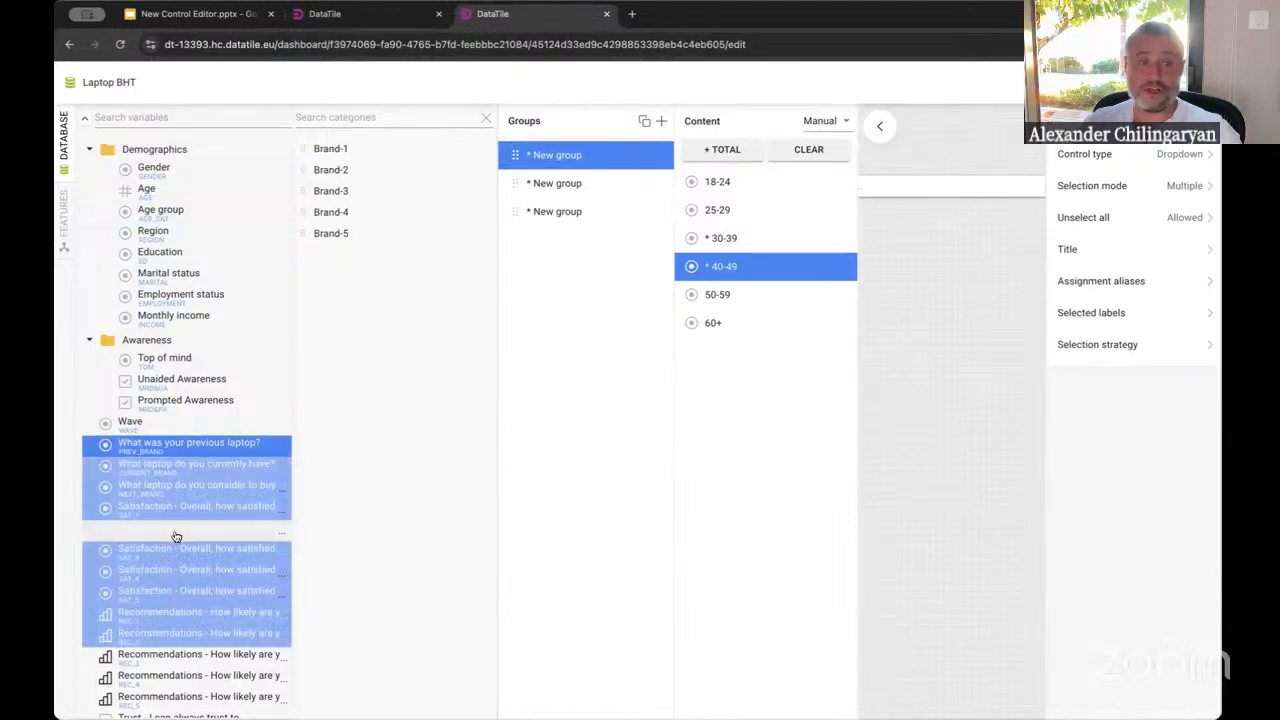
drag(171, 534, 563, 338)
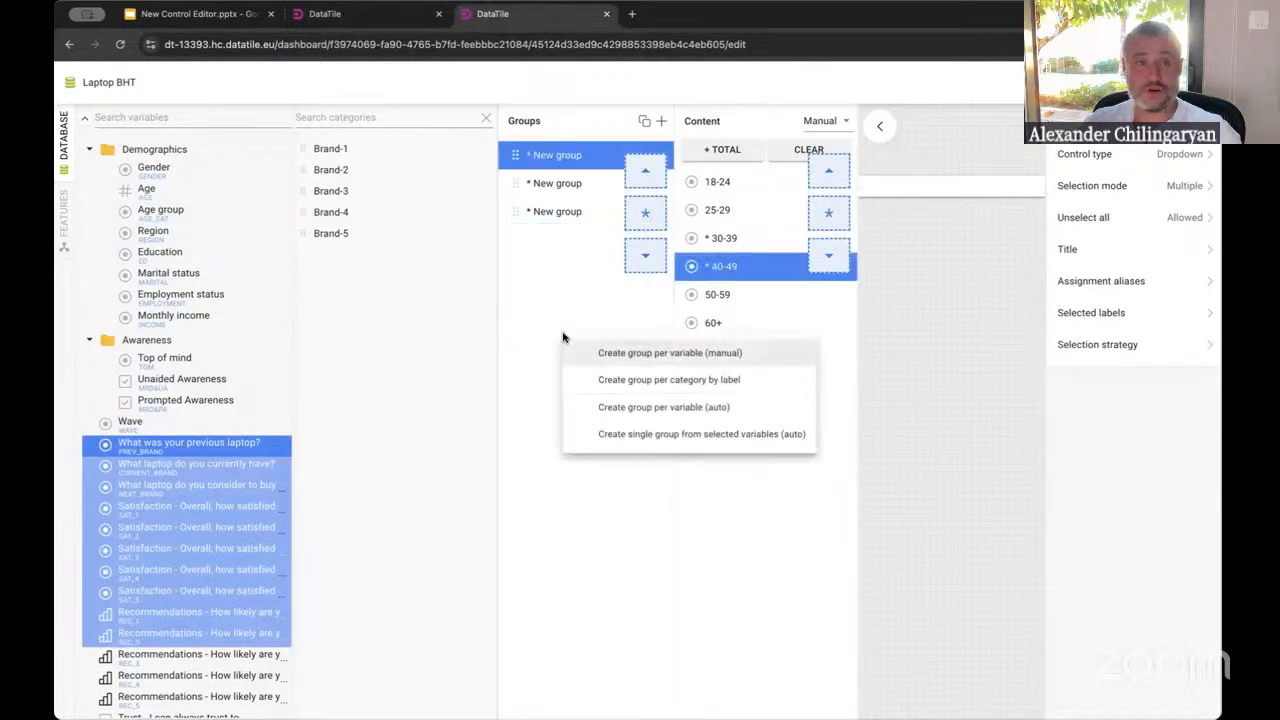
click(639, 359)
Check the contents of the two "What laptop do you" groups and reselect the first group with the age categories
click(566, 268)
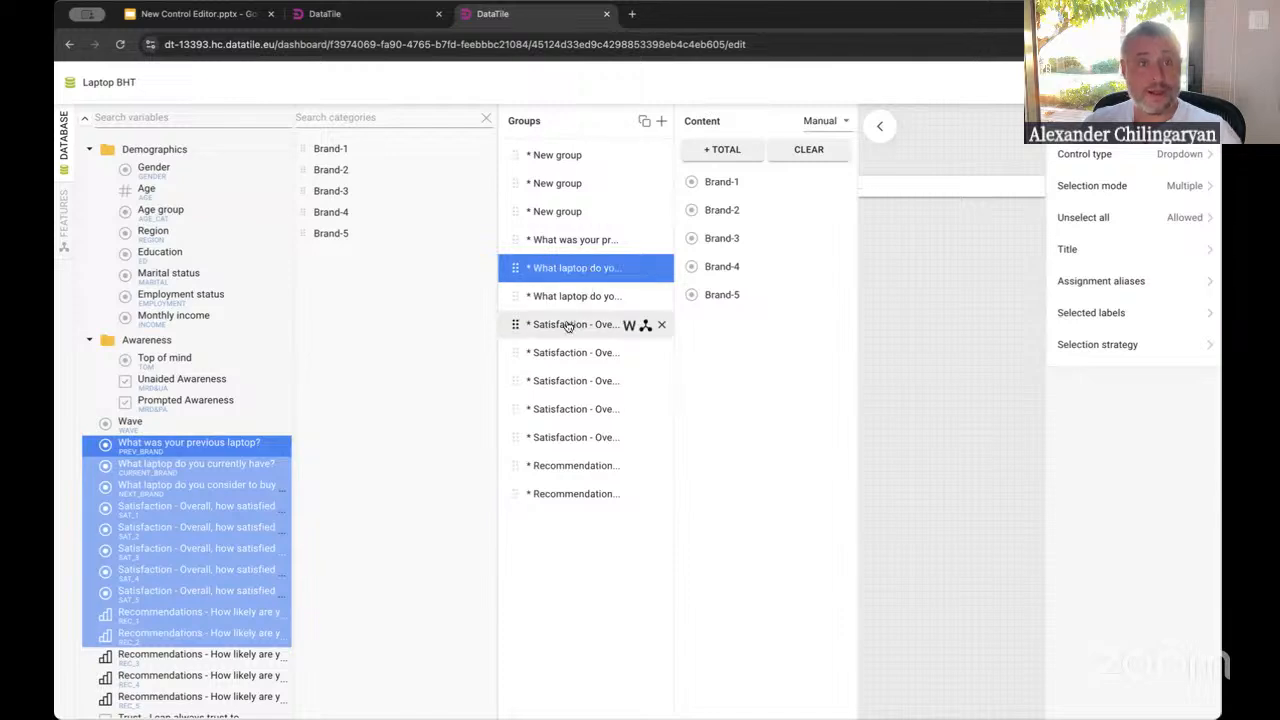
click(563, 296)
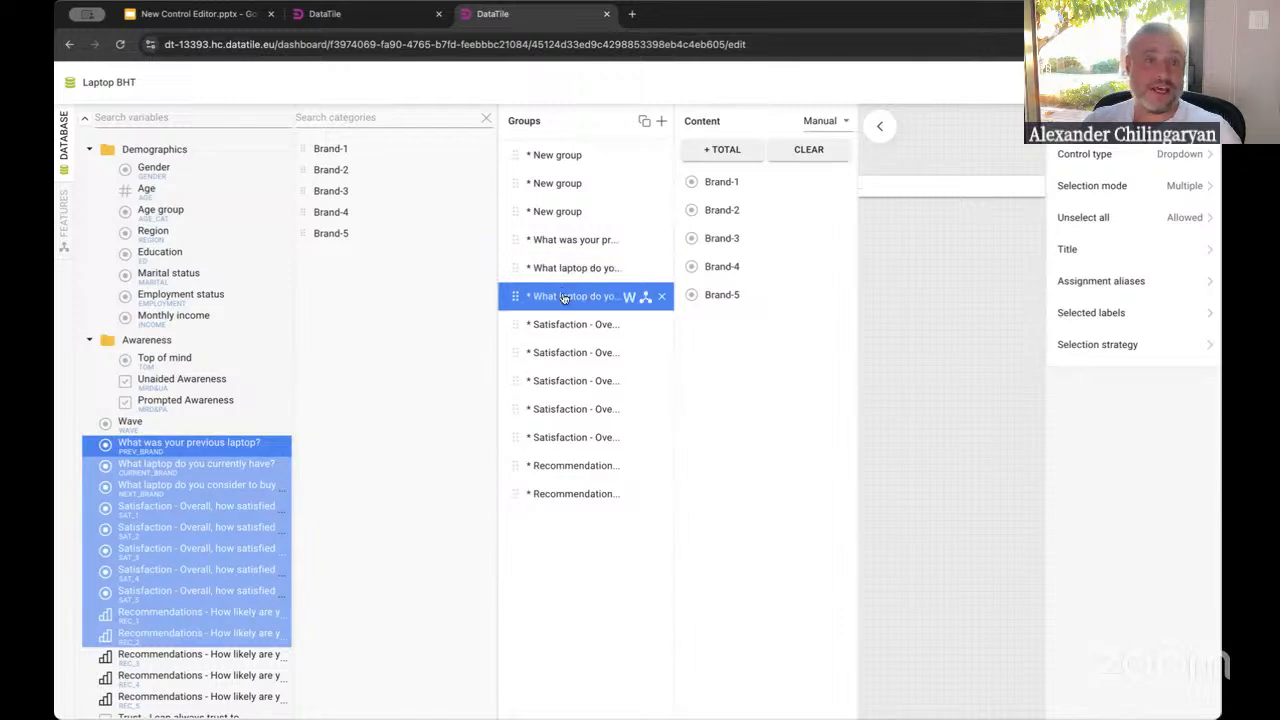
click(560, 176)
click(566, 157)
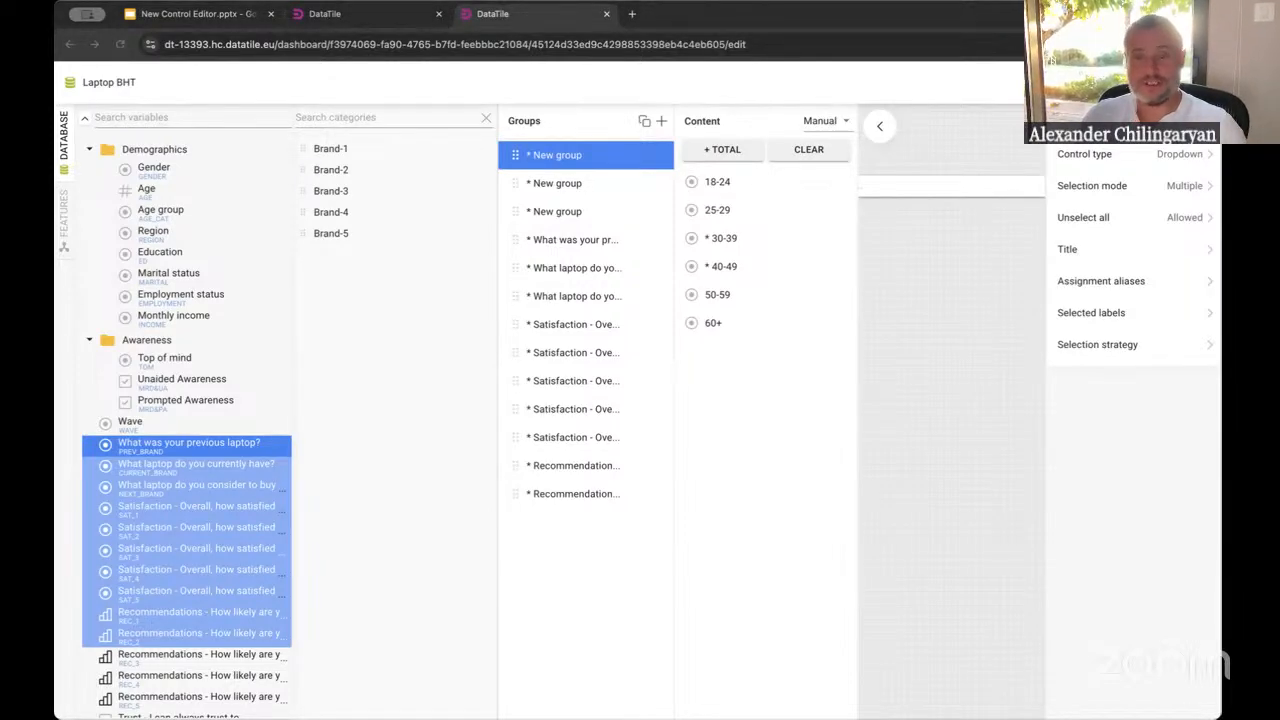
click(918, 506)
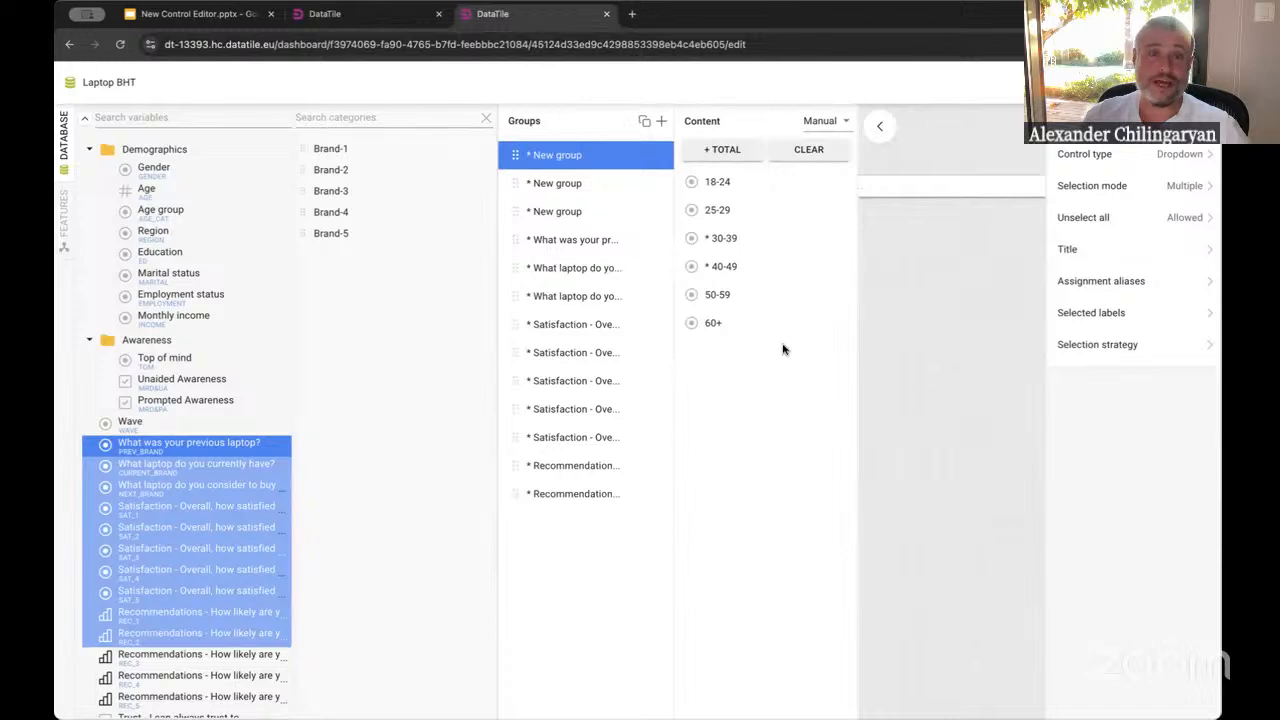
Close the control editor and delete the "New Control Editor" text widget from the dashboard
key(Escape)
click(626, 259)
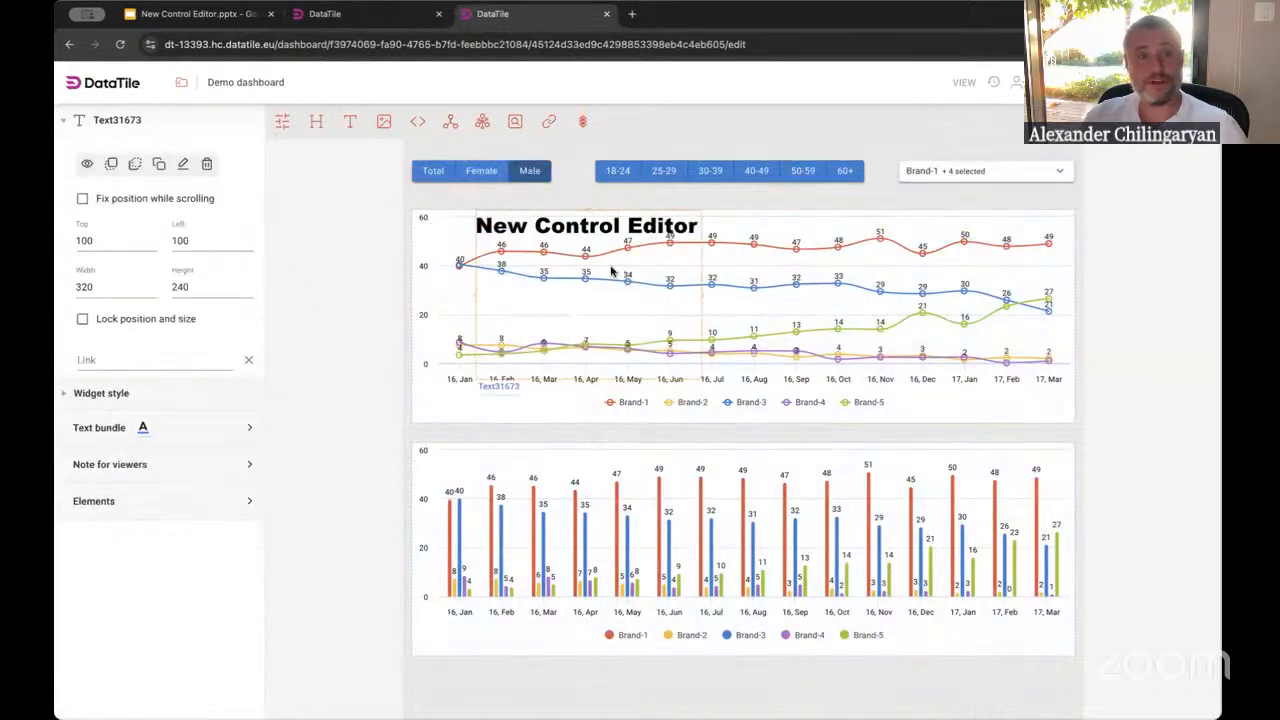
key(Delete)
key(Return)
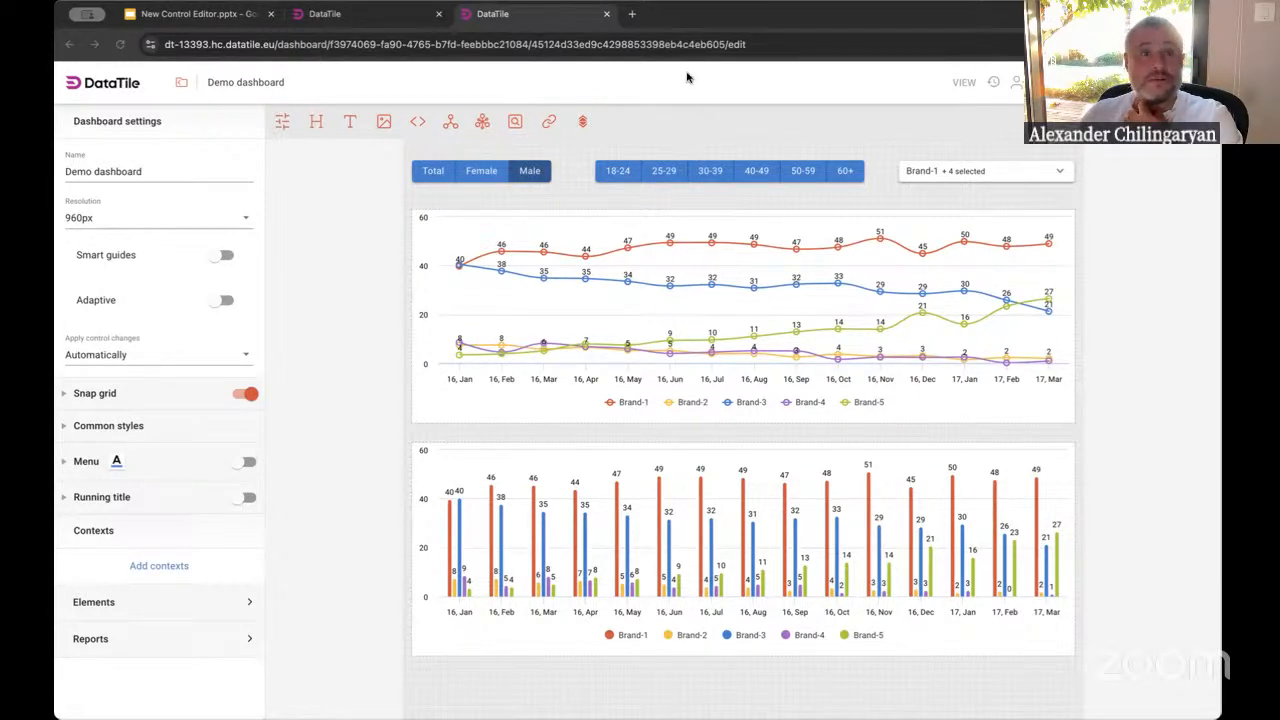
Reopen the DataTile recommendation page, examine the control types overview and expand the Option groups example for W1
key(super+shift+t)
scroll(503, 360, down, 1)
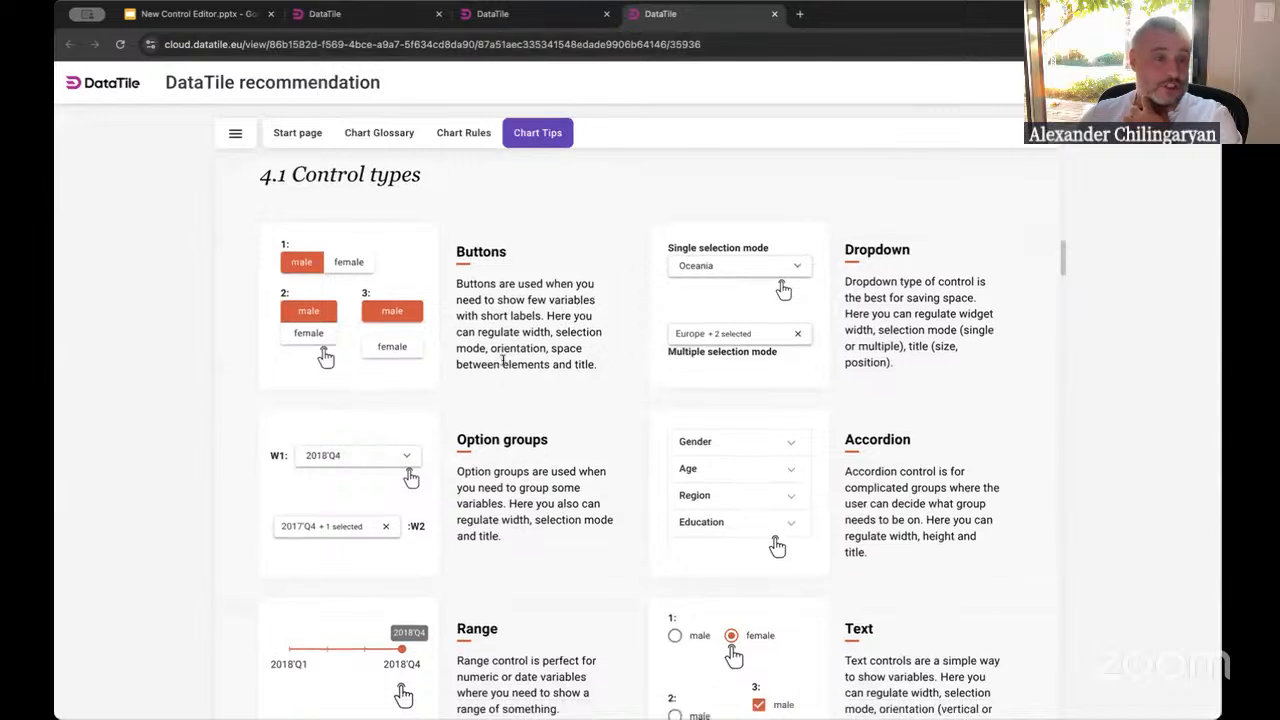
scroll(503, 362, down, 2)
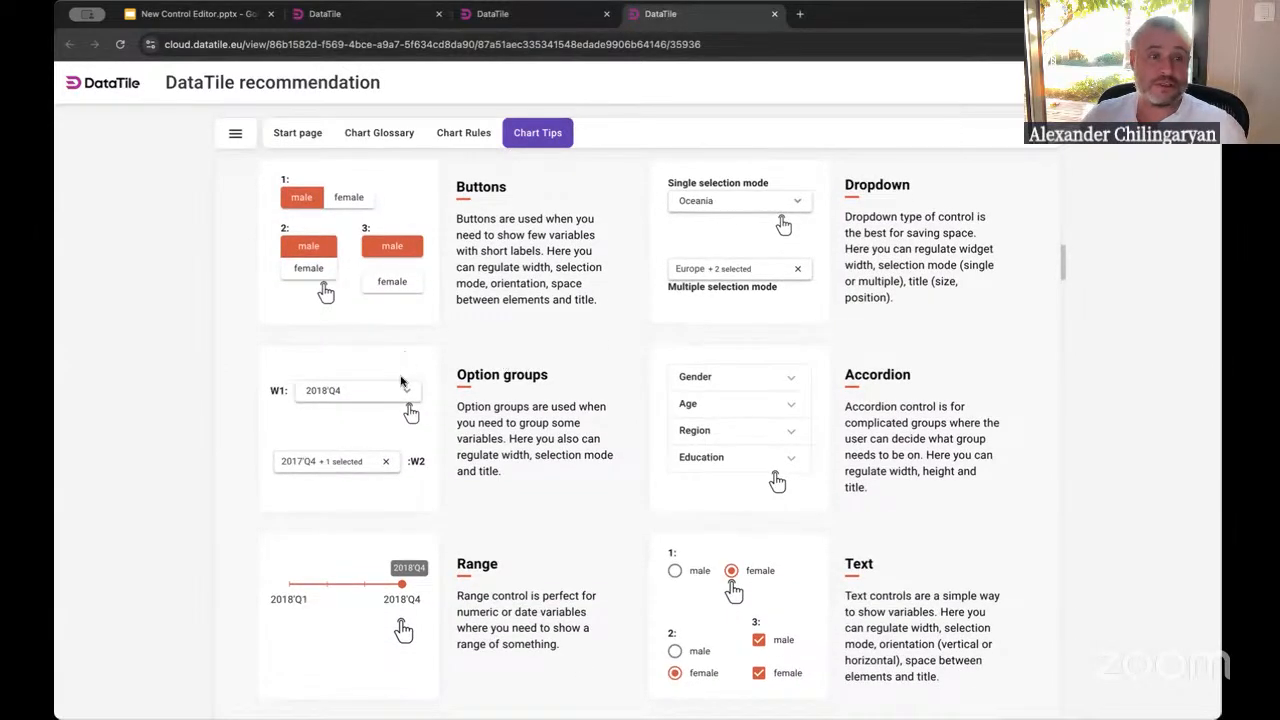
click(363, 396)
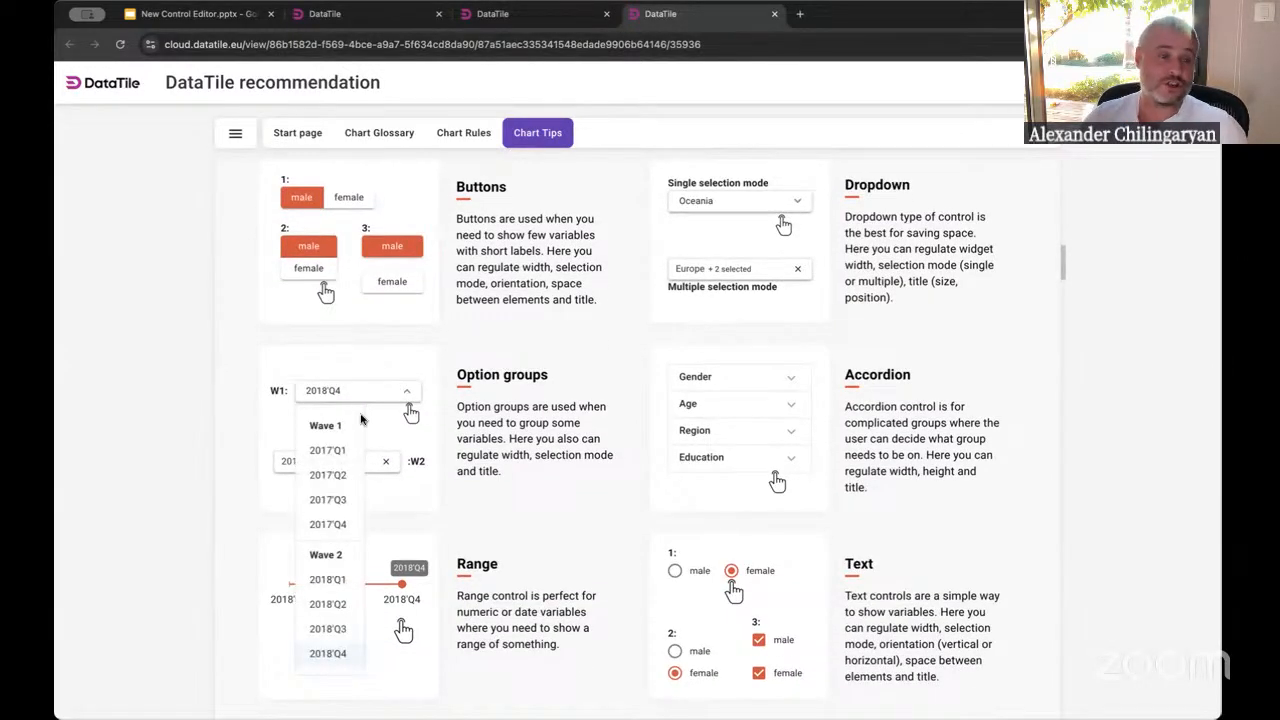
Collapse the Option groups example and tick 21-29 and 30-39 under Age in the Accordion example
click(386, 462)
scroll(322, 465, up, 2)
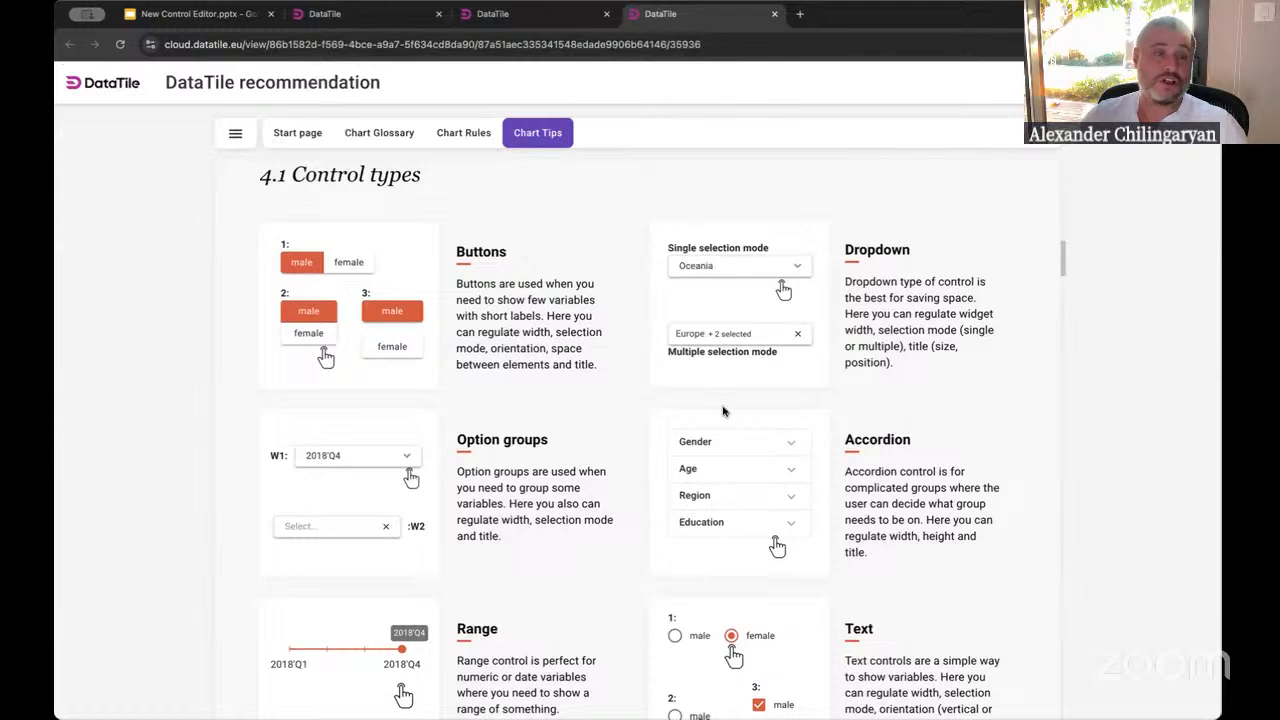
click(714, 333)
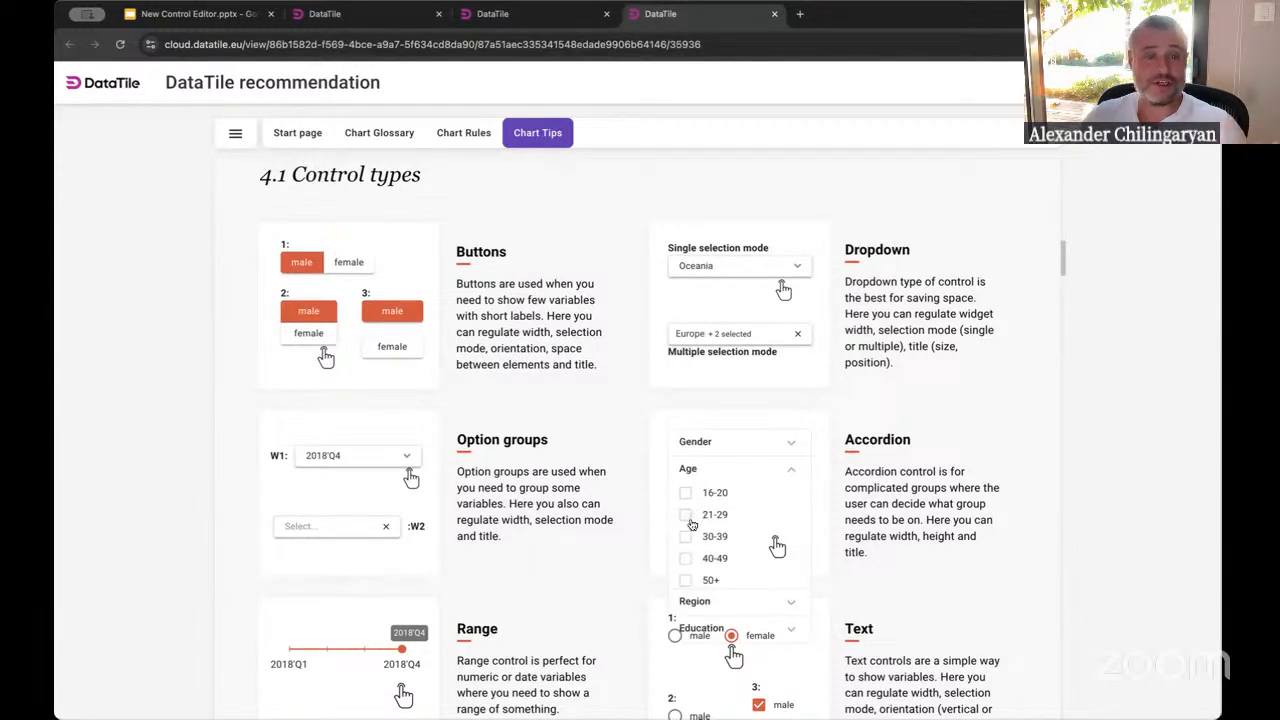
click(695, 514)
click(690, 537)
Examine the Range and Text examples and the Put on and Mask control bindings, and return to the control types
scroll(426, 577, down, 3)
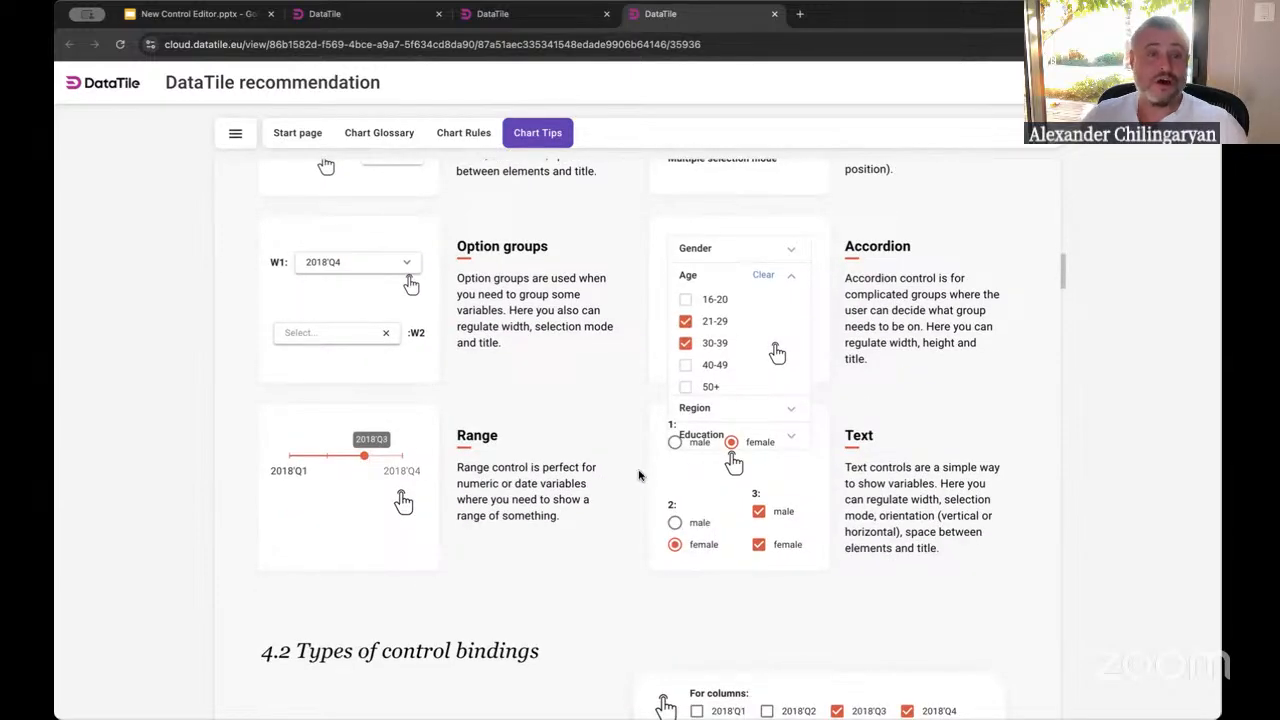
scroll(640, 478, up, 3)
scroll(620, 485, down, 8)
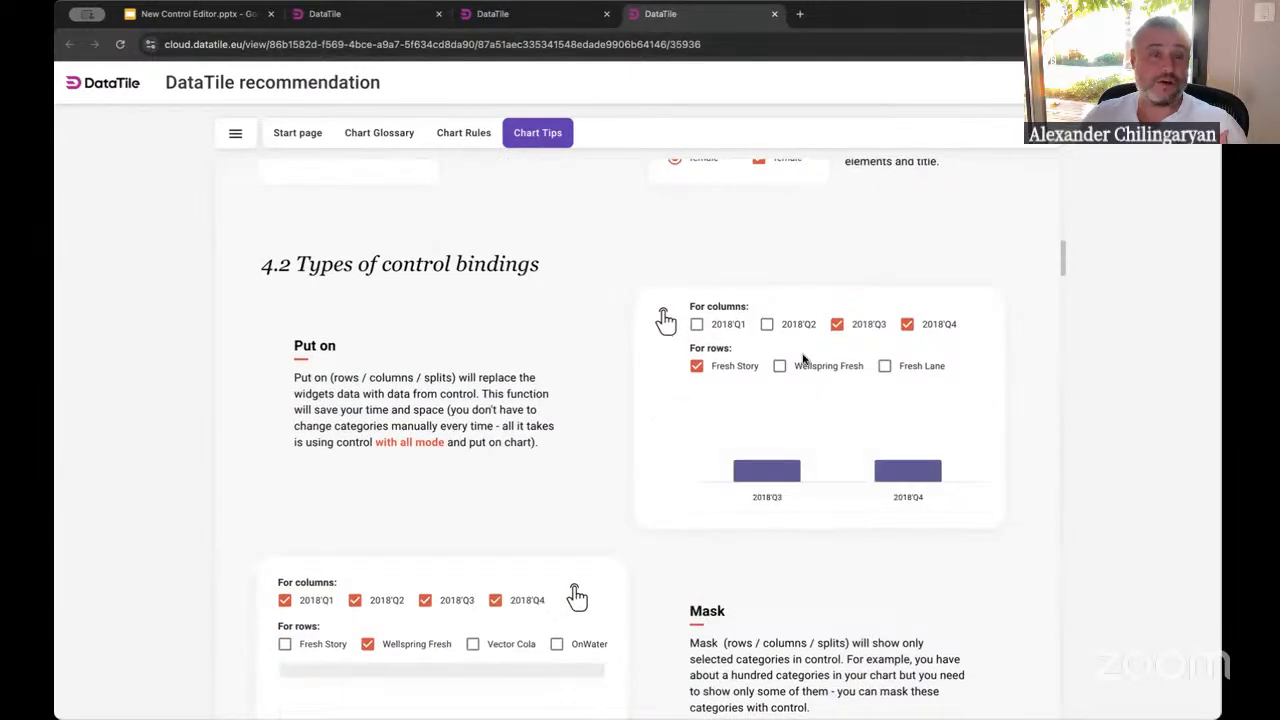
scroll(612, 391, down, 2)
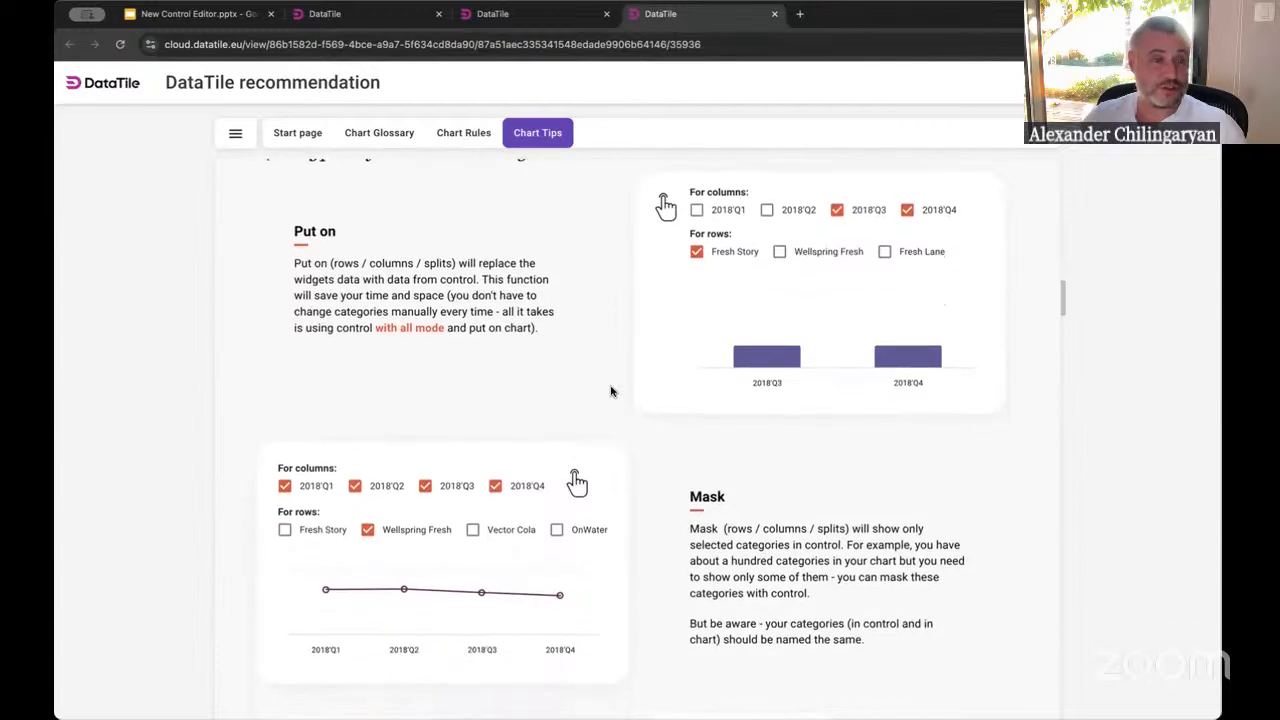
scroll(612, 391, up, 6)
scroll(612, 391, up, 2)
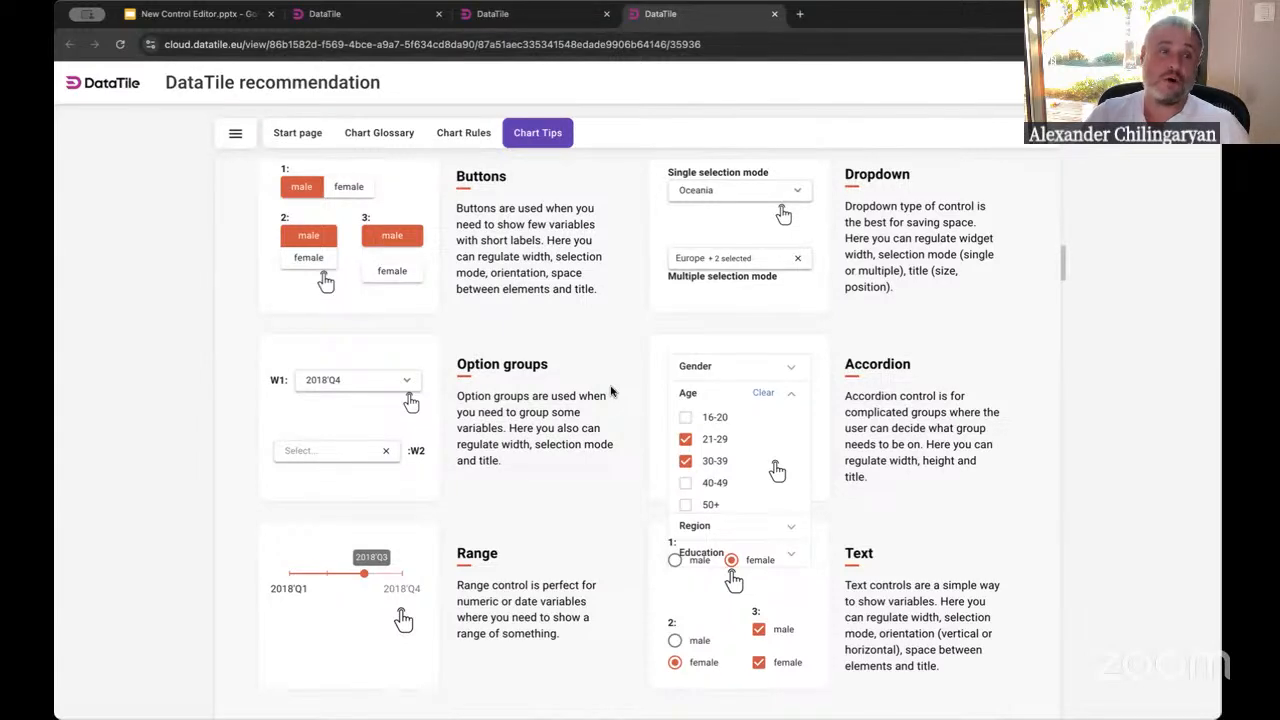
Set W1 to 2017'Q2 in the Option groups example and replace 30-39 with 40-49 in the Accordion's Age section
click(360, 382)
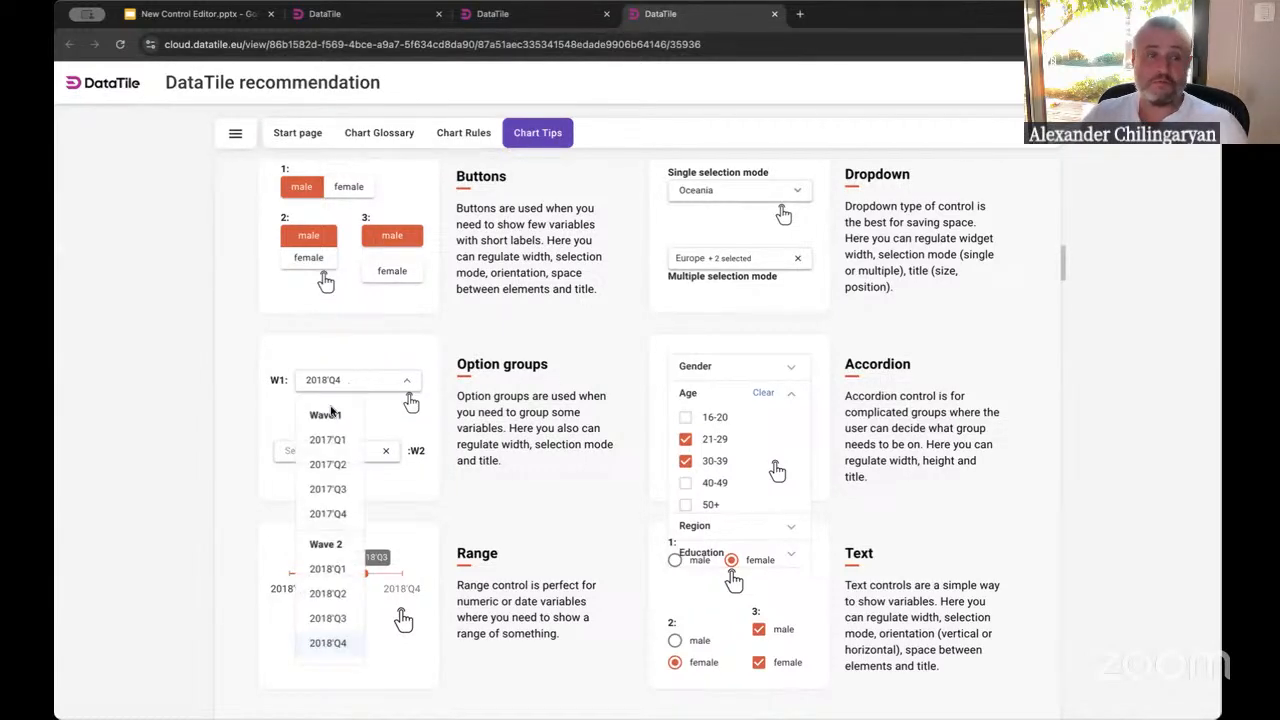
click(332, 464)
scroll(350, 410, up, 1)
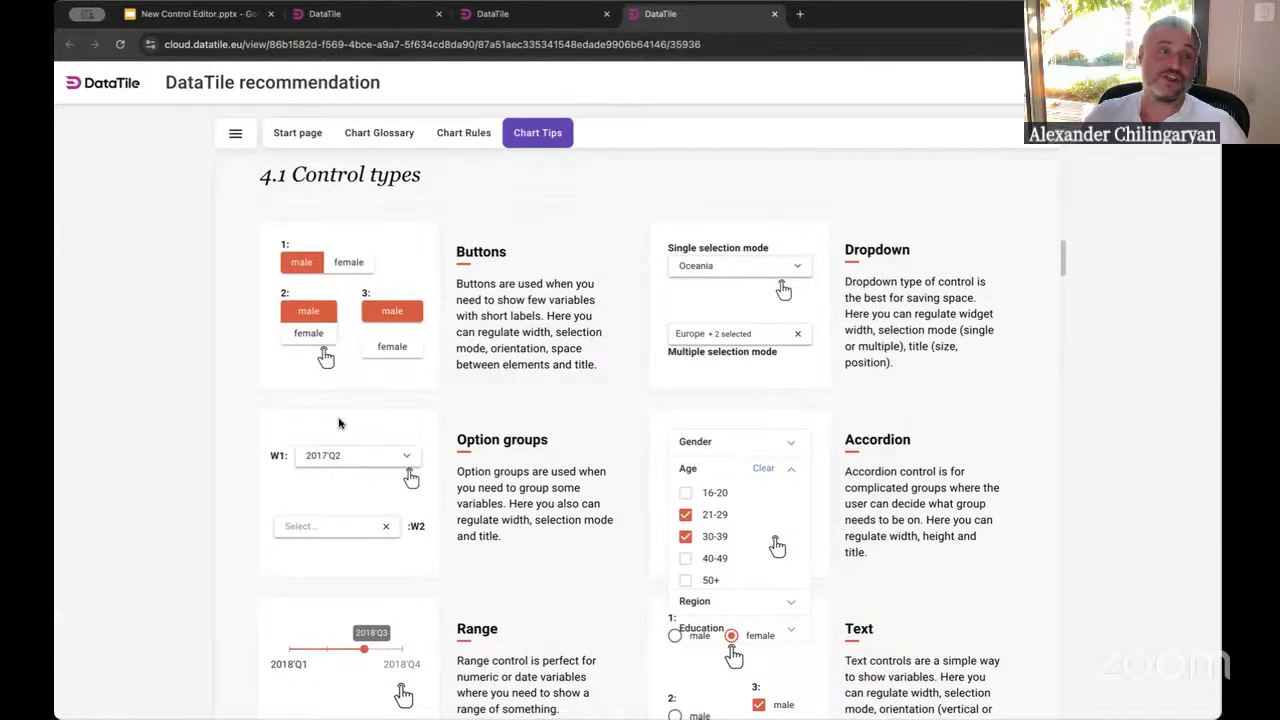
click(686, 560)
click(686, 537)
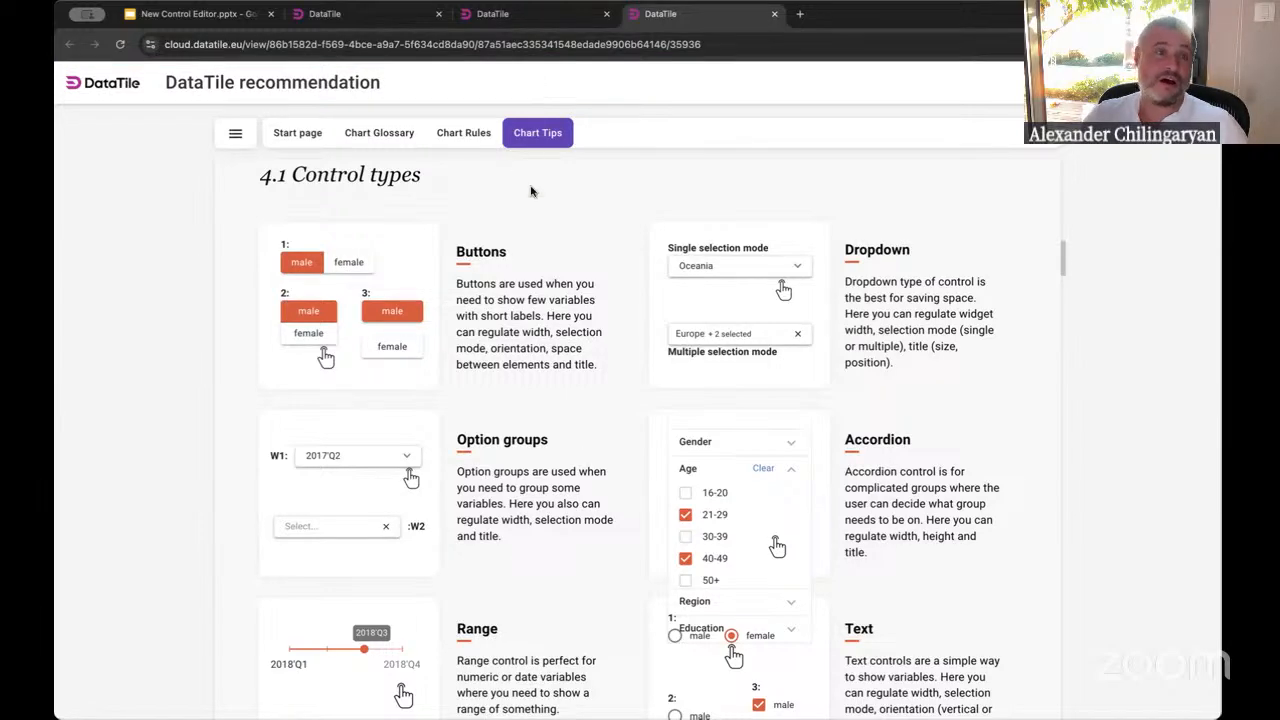
Switch to the Demo dashboard and show it in view mode
click(530, 16)
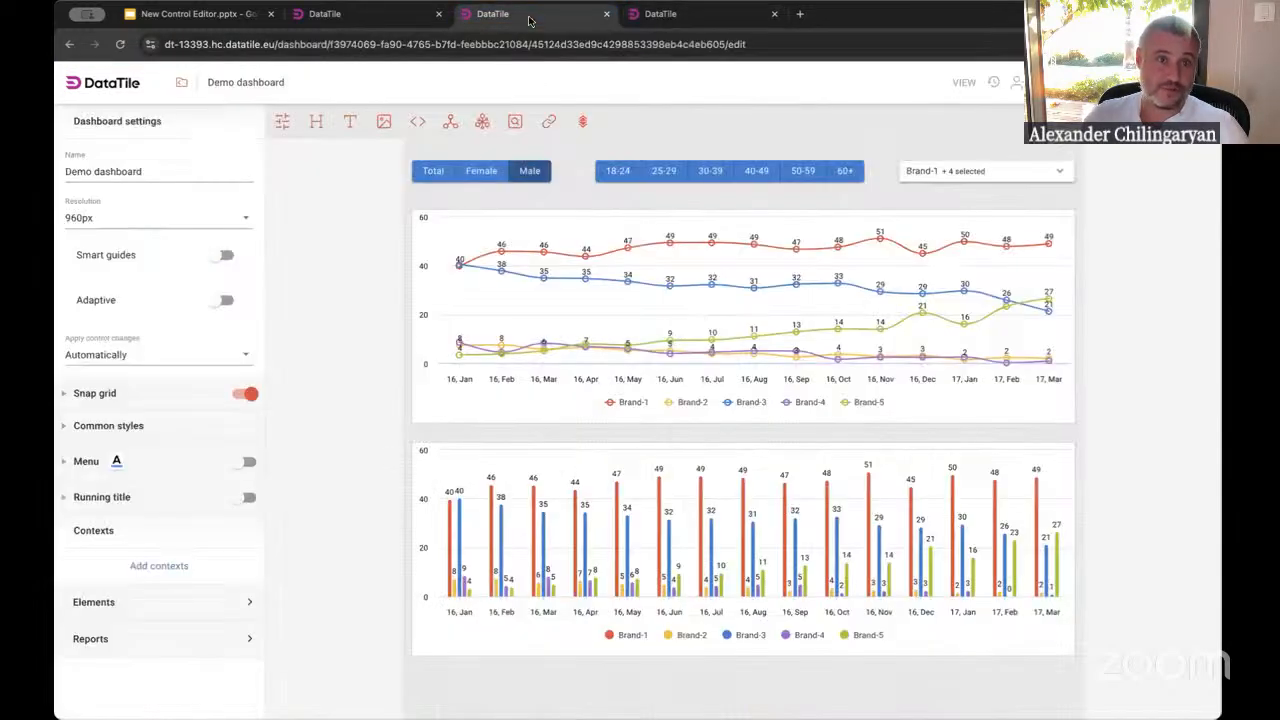
click(476, 169)
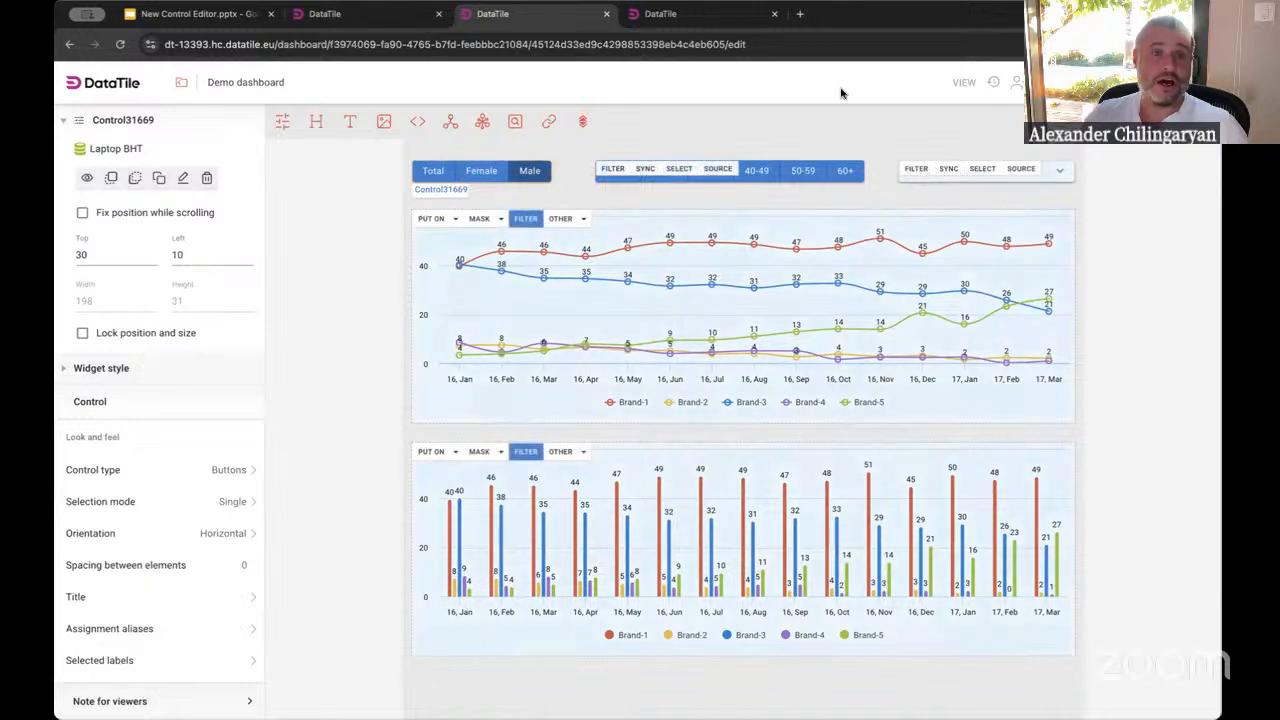
click(964, 83)
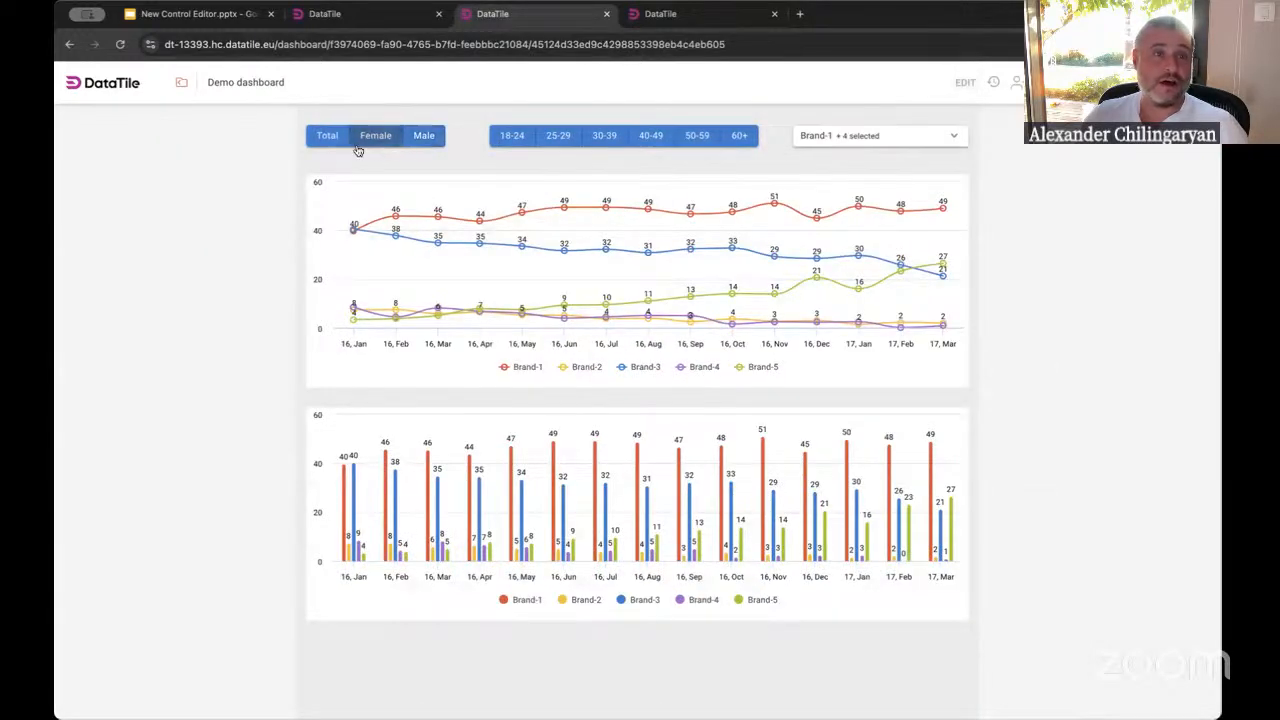
Try the gender filter, ending on Total, and set the age filter to 18-24, 25-29 and 30-39
click(420, 138)
click(376, 137)
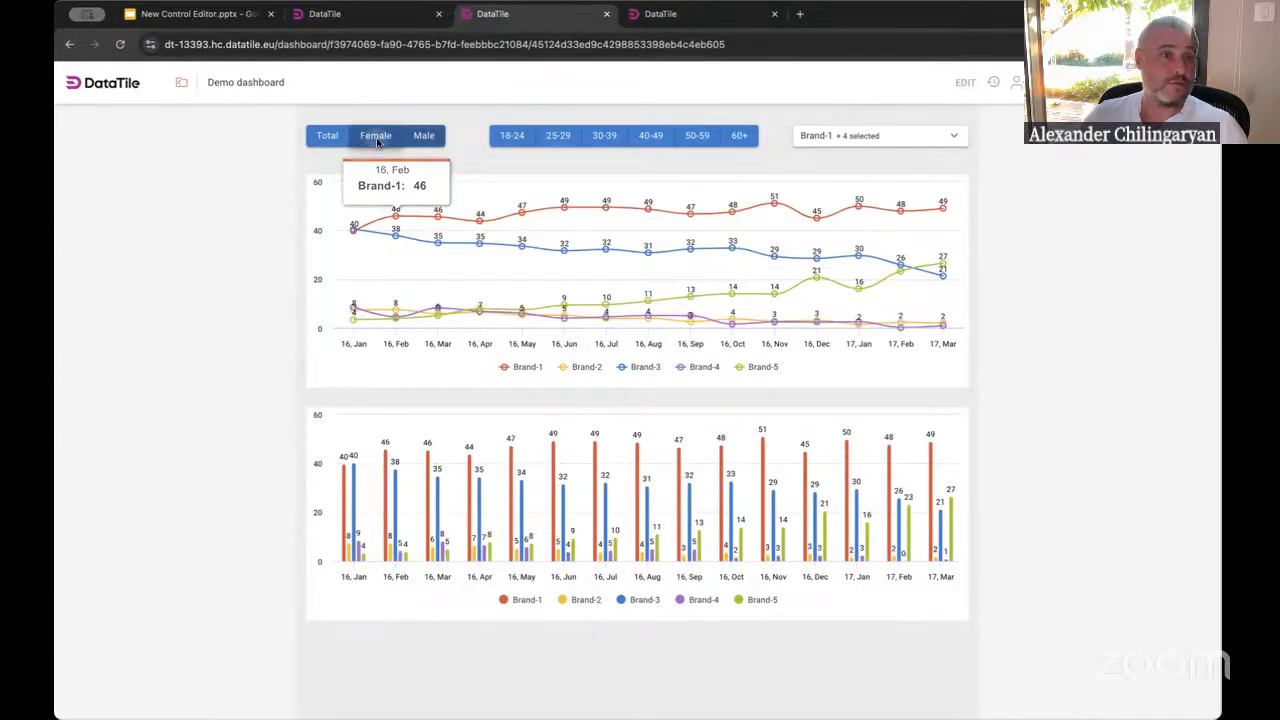
click(329, 136)
click(512, 137)
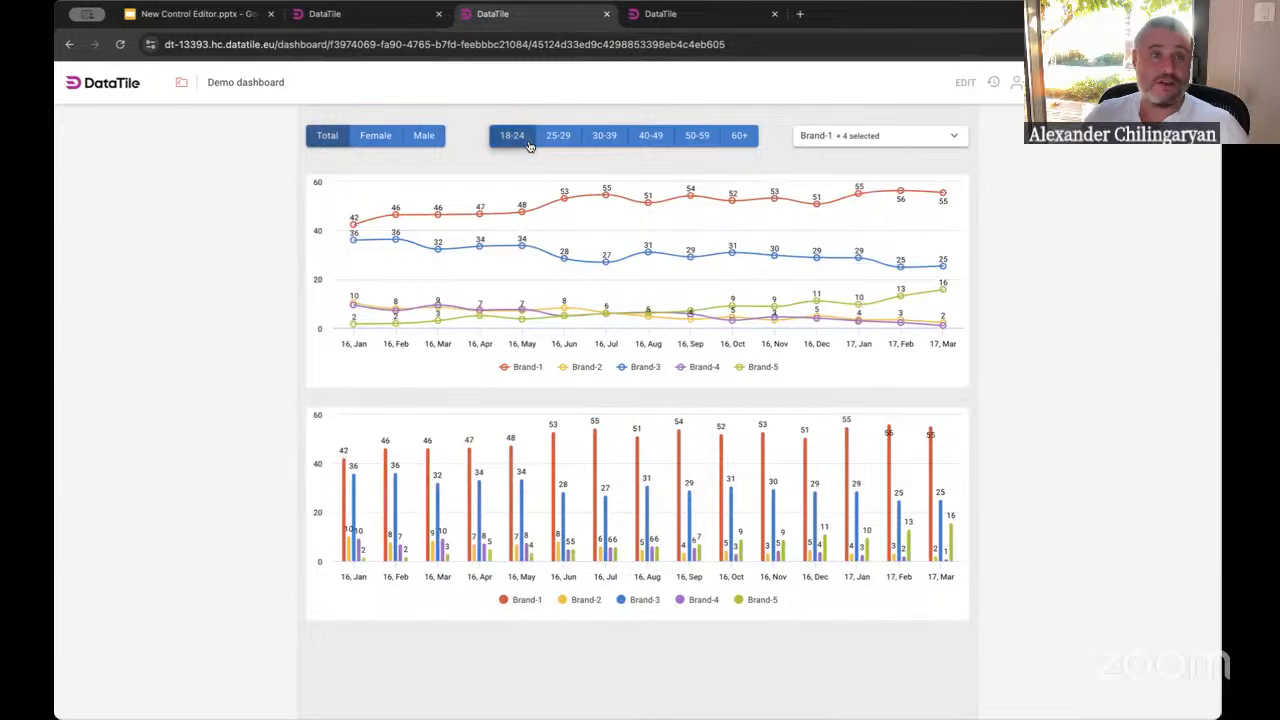
click(560, 140)
click(605, 140)
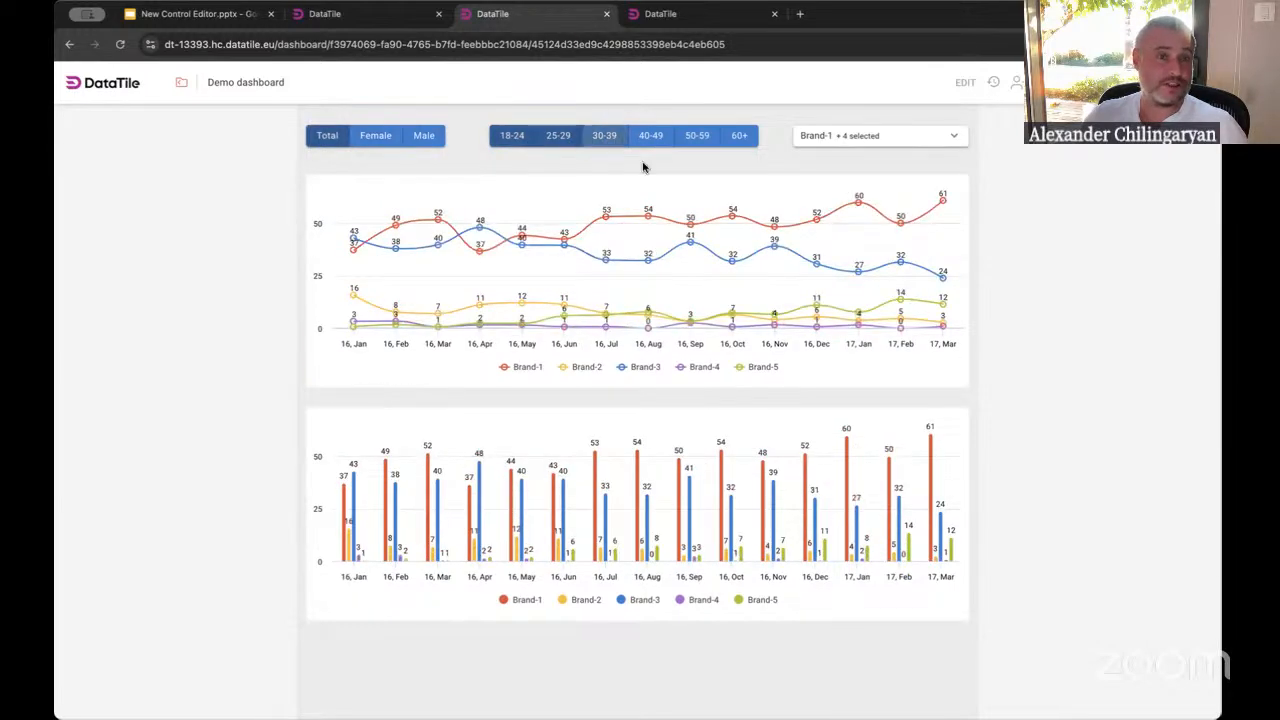
click(650, 140)
Exclude Brand-1, Brand-4 and Brand-5 in the brand filter and apply the selection to the charts
click(842, 137)
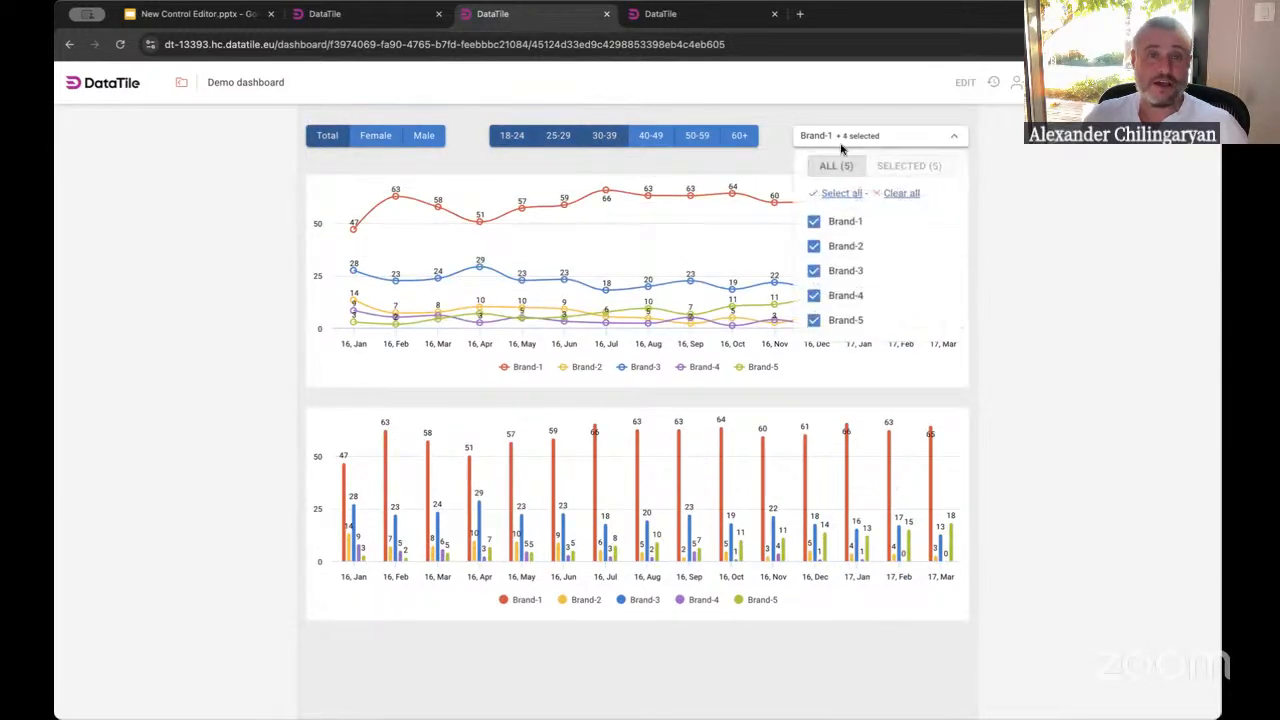
click(820, 221)
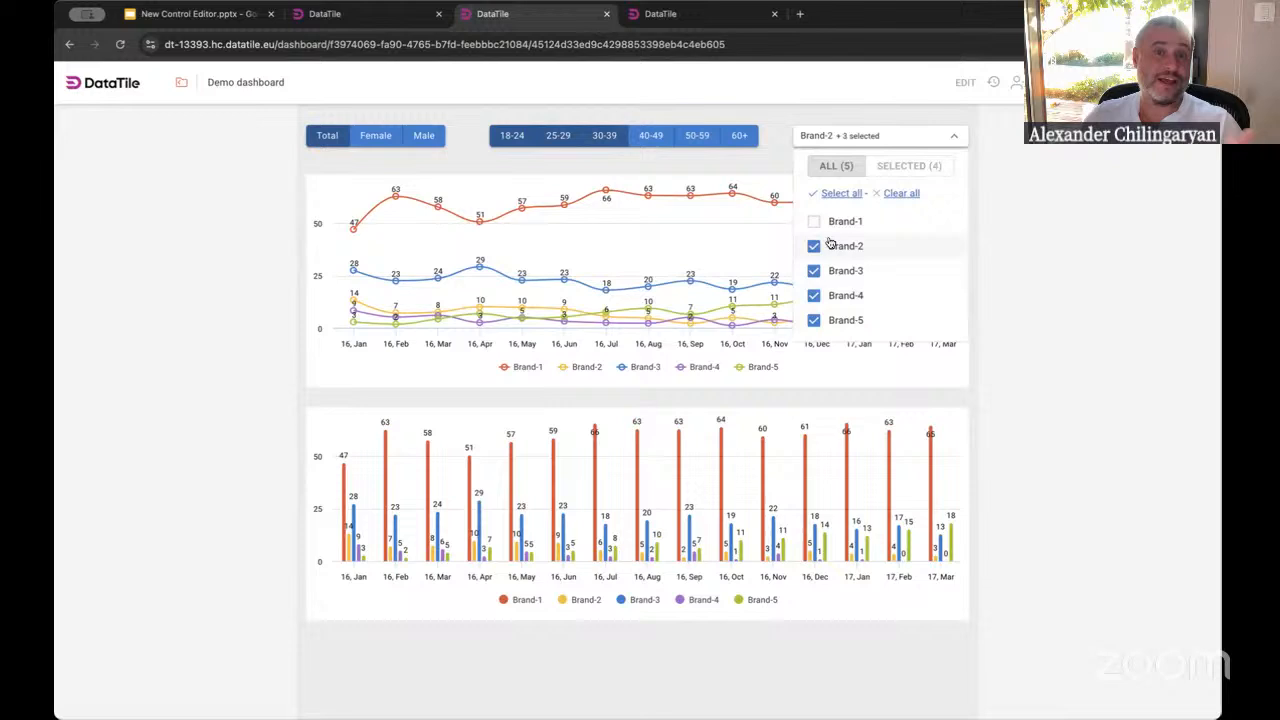
click(830, 316)
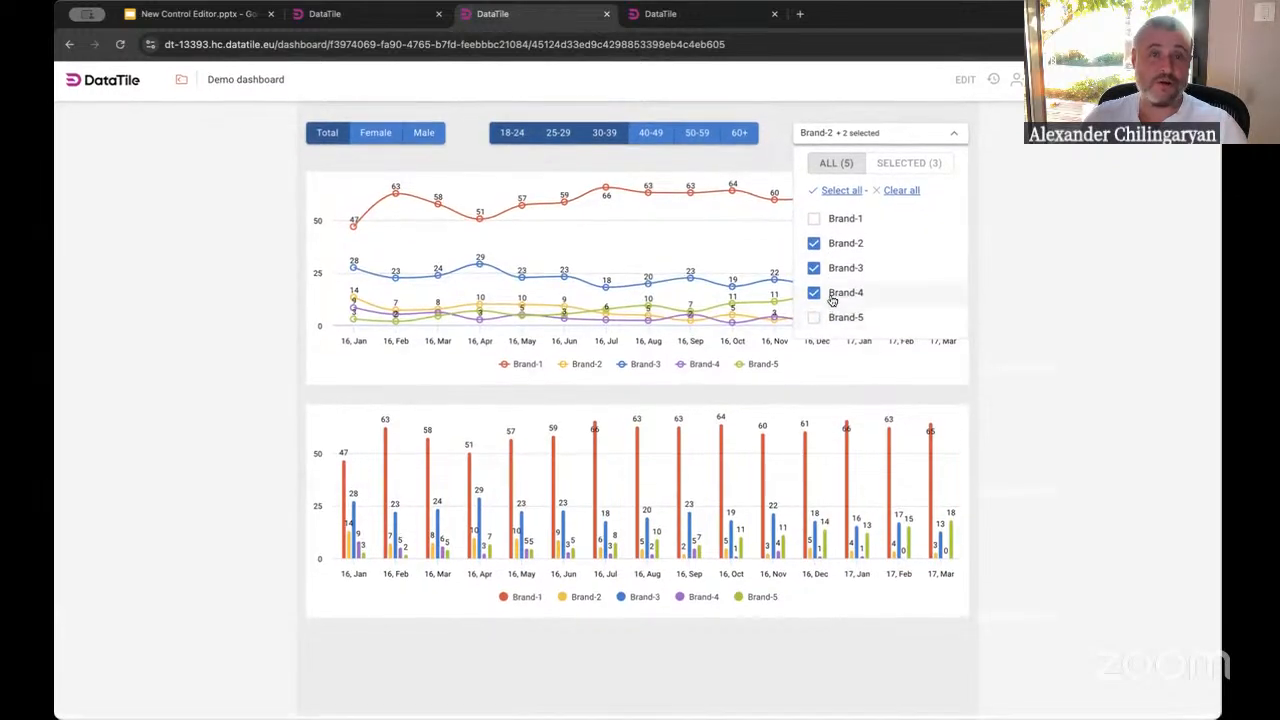
click(832, 300)
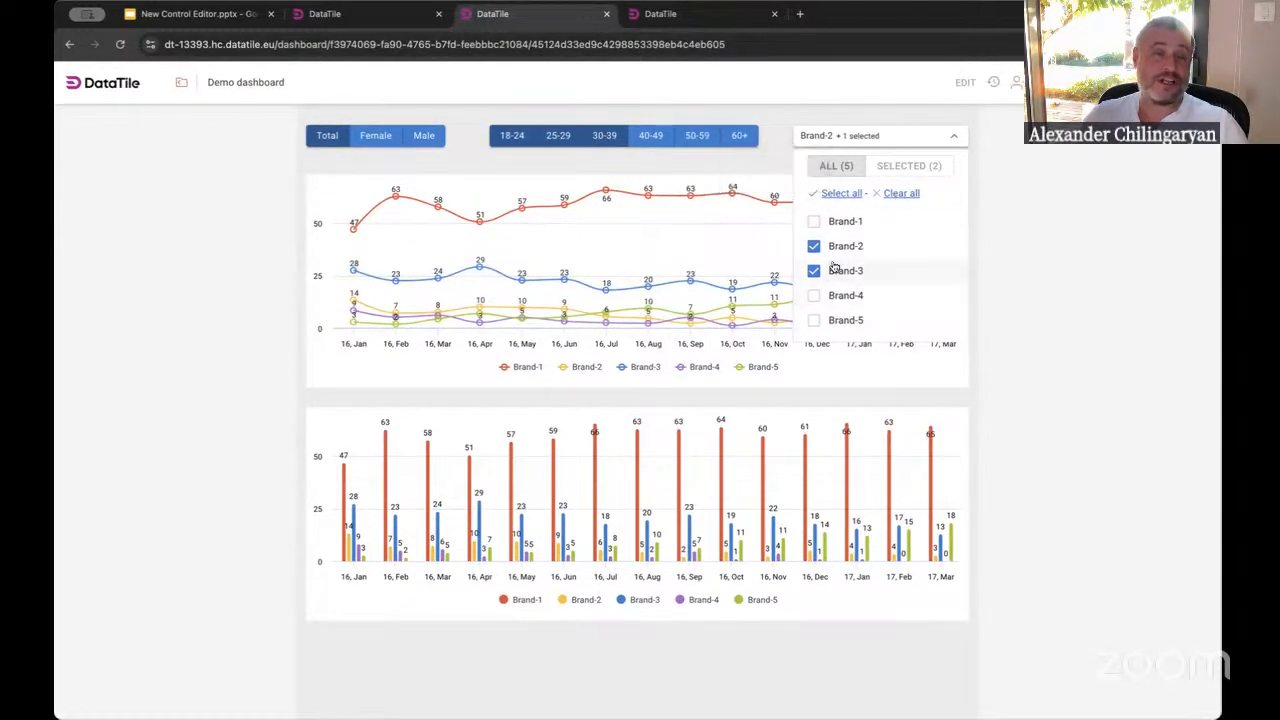
click(612, 181)
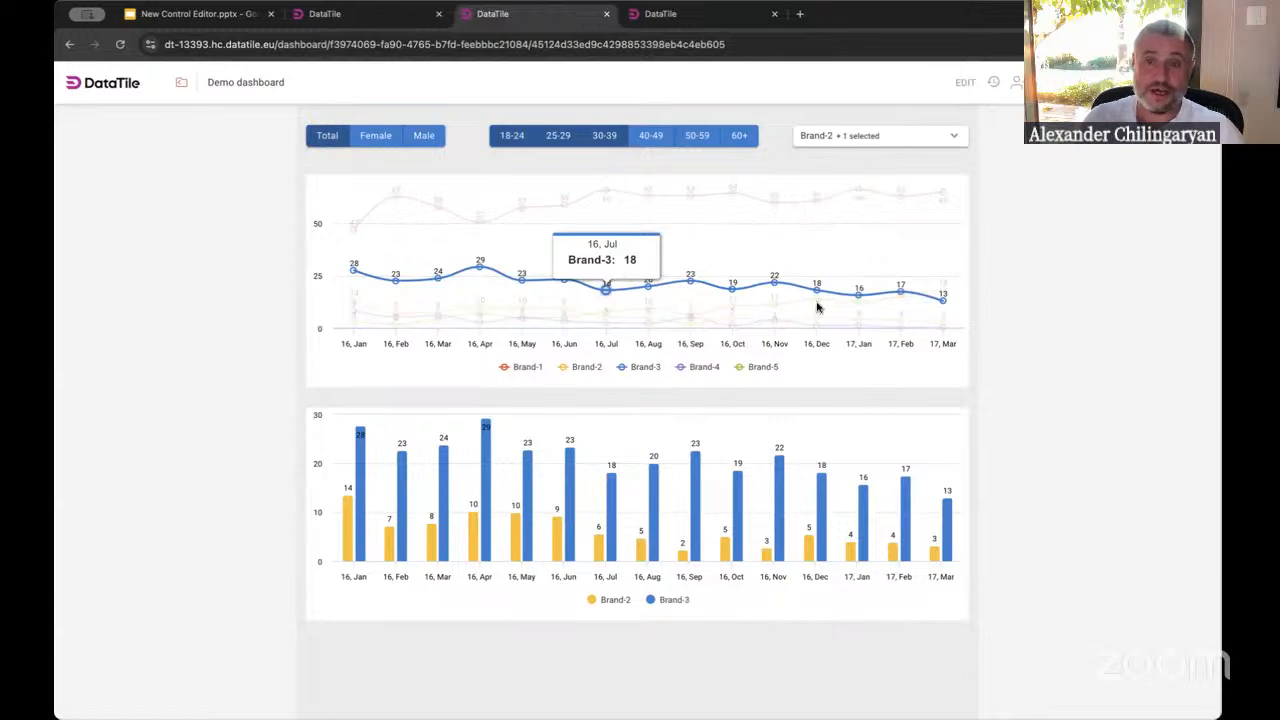
Return the dashboard to edit mode and delete the gender, age and brand controls above the charts
click(965, 84)
drag(479, 148, 997, 197)
key(Delete)
key(Return)
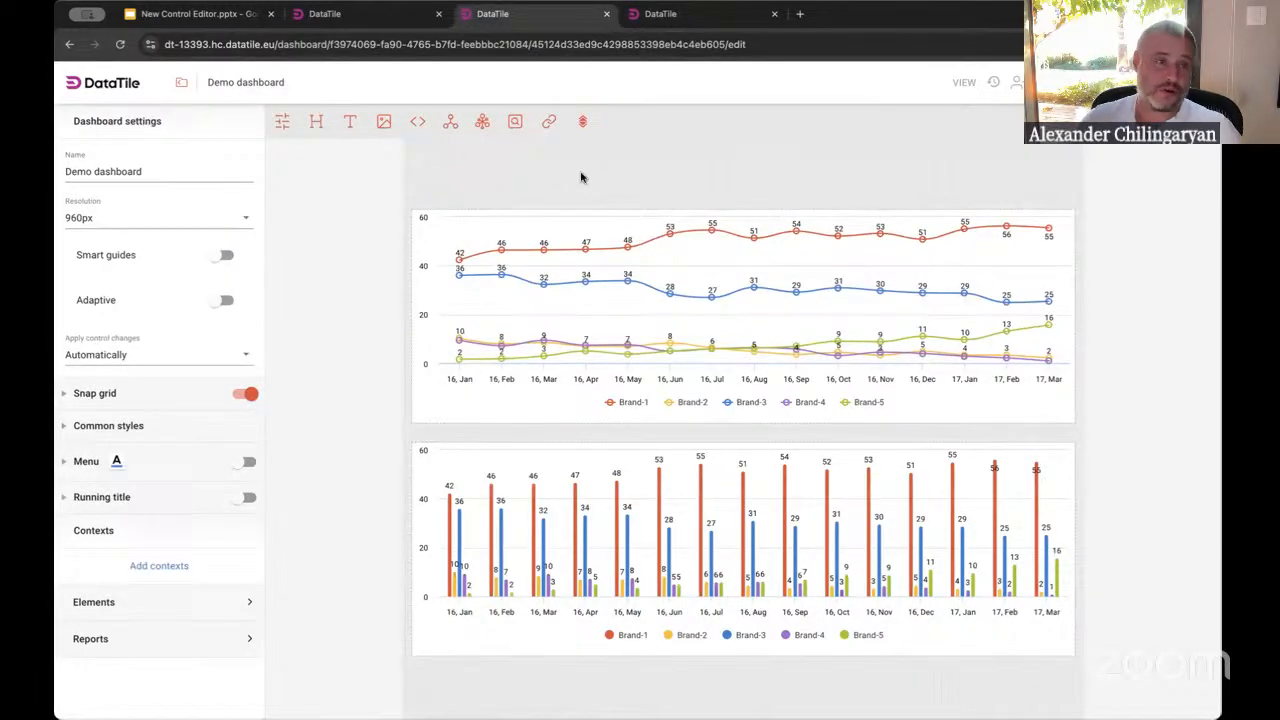
Create a new control, add the Gender variable as a list and include the Total category
click(285, 128)
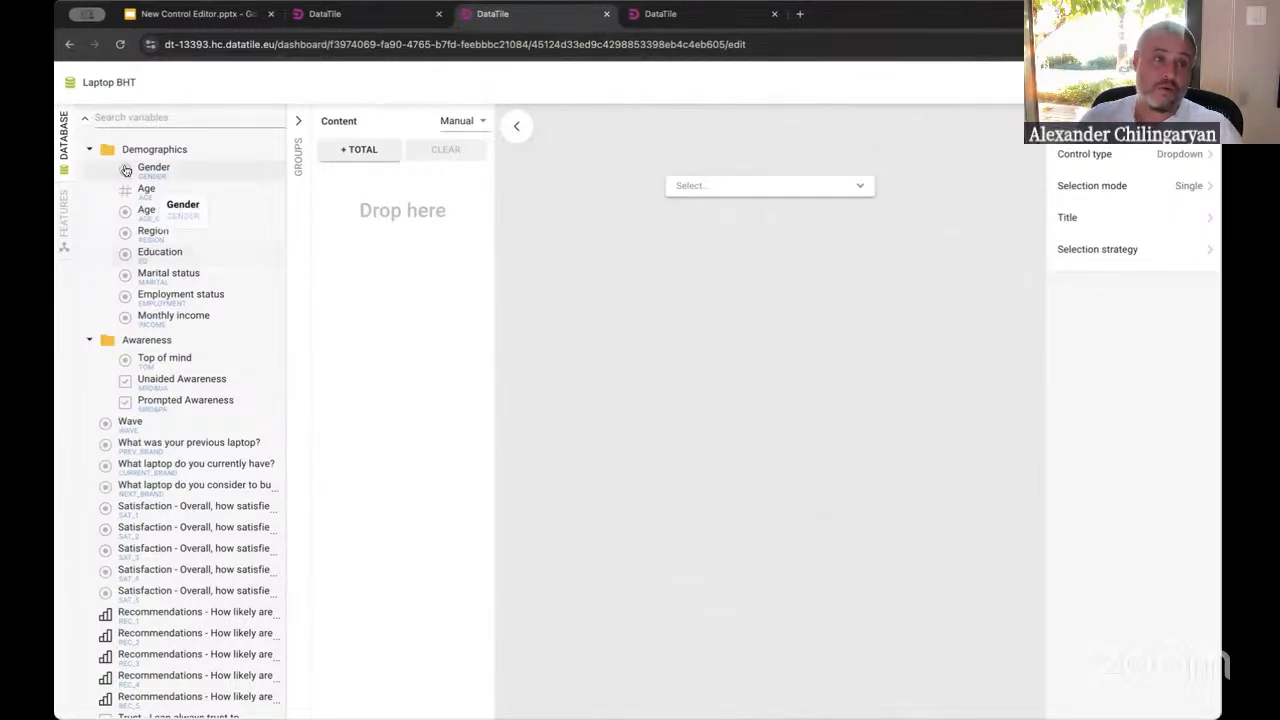
drag(141, 172, 426, 275)
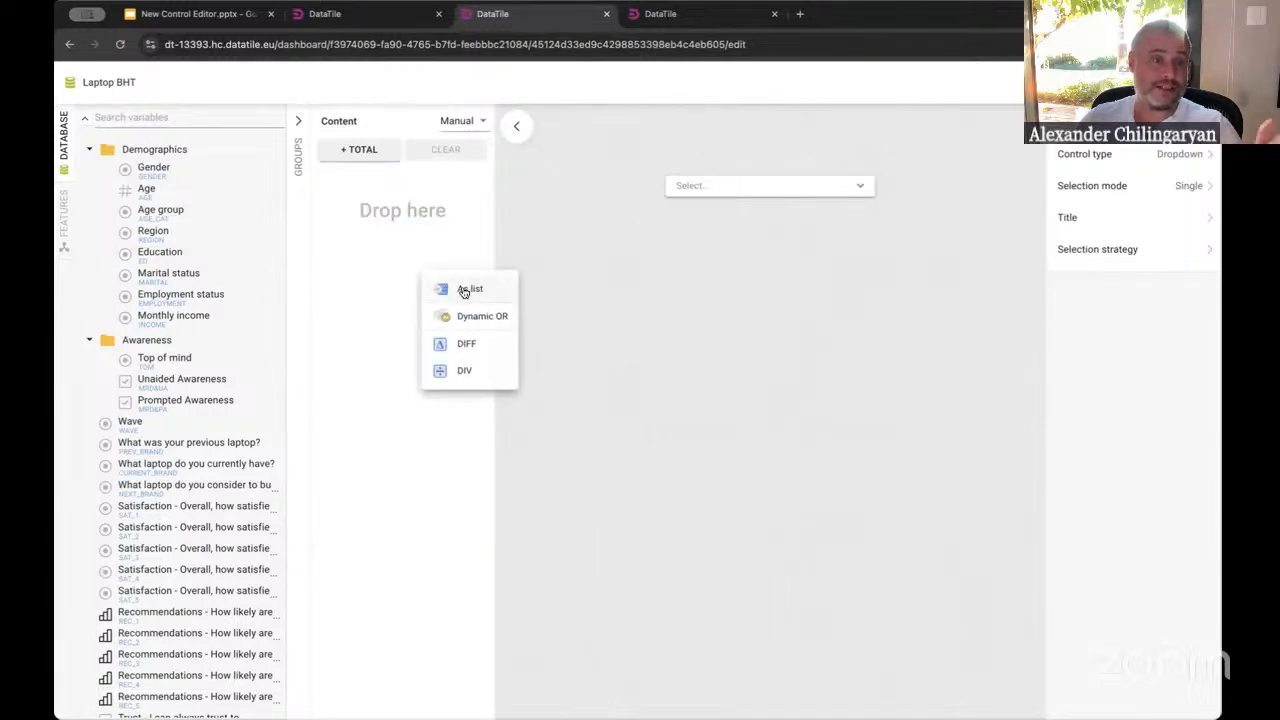
click(463, 291)
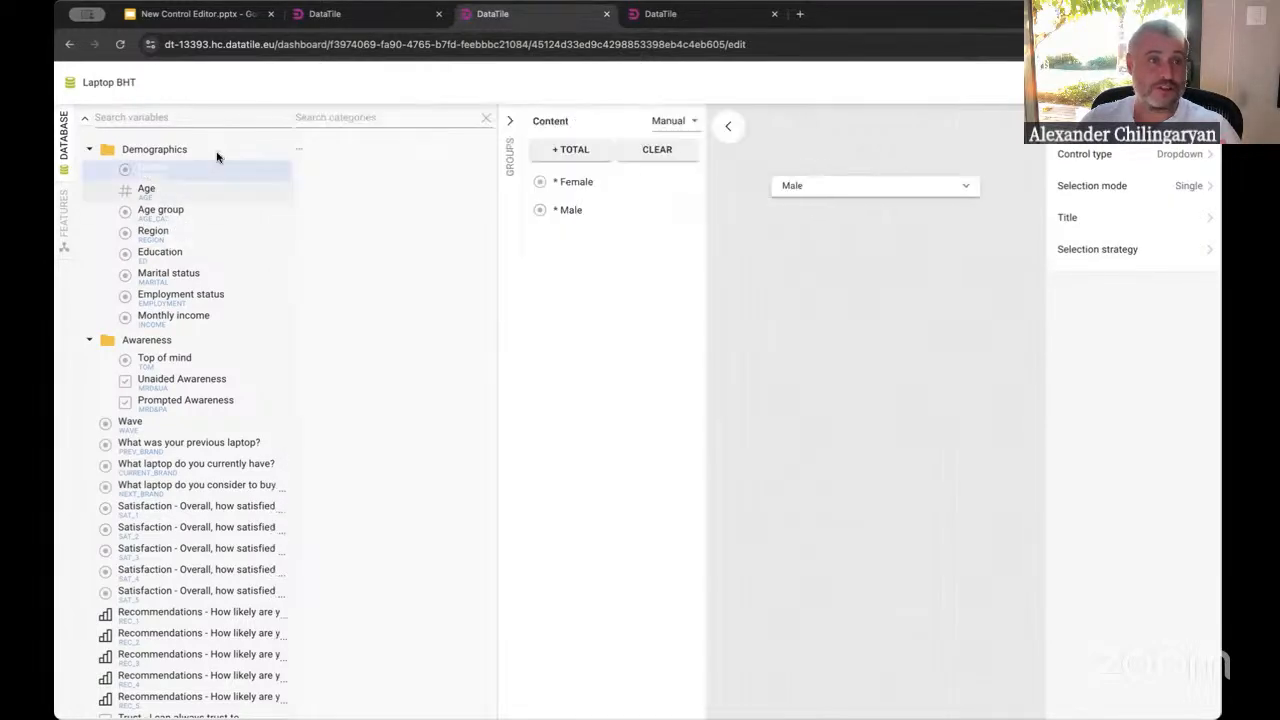
click(571, 151)
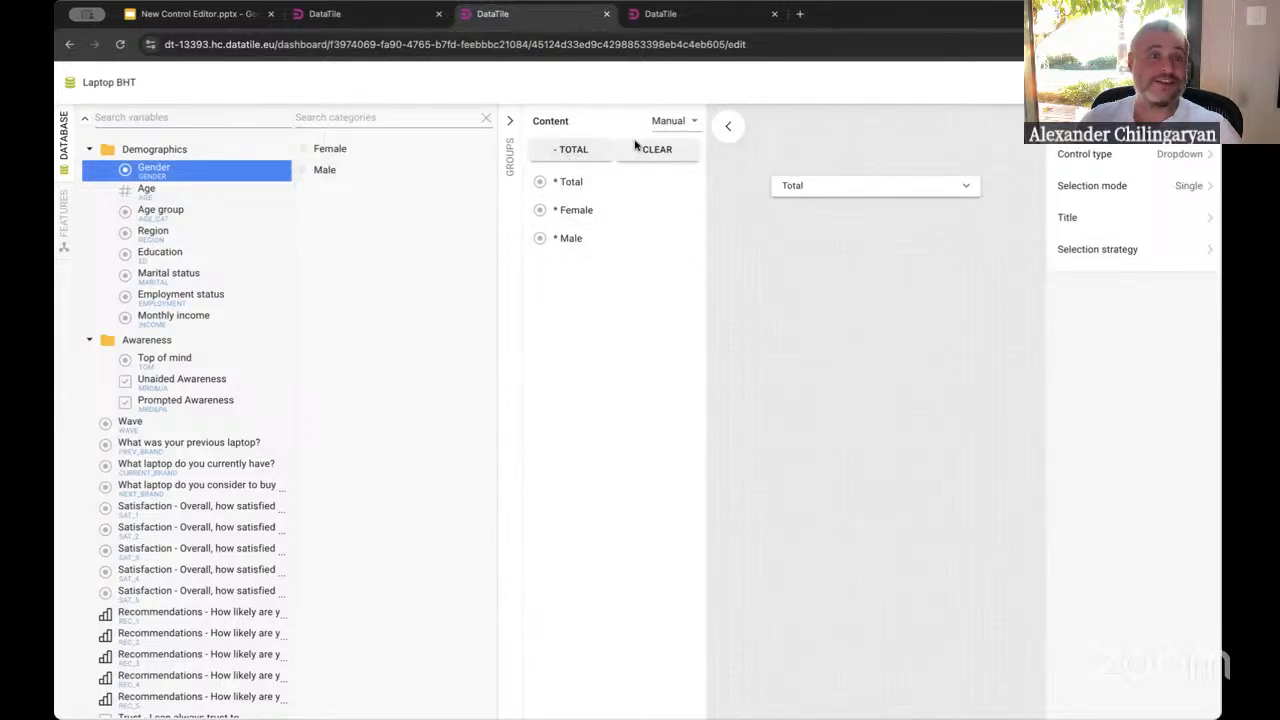
Test the gender dropdown preview by choosing Female, returning to Total and expanding the options again
mouse_move(566, 241)
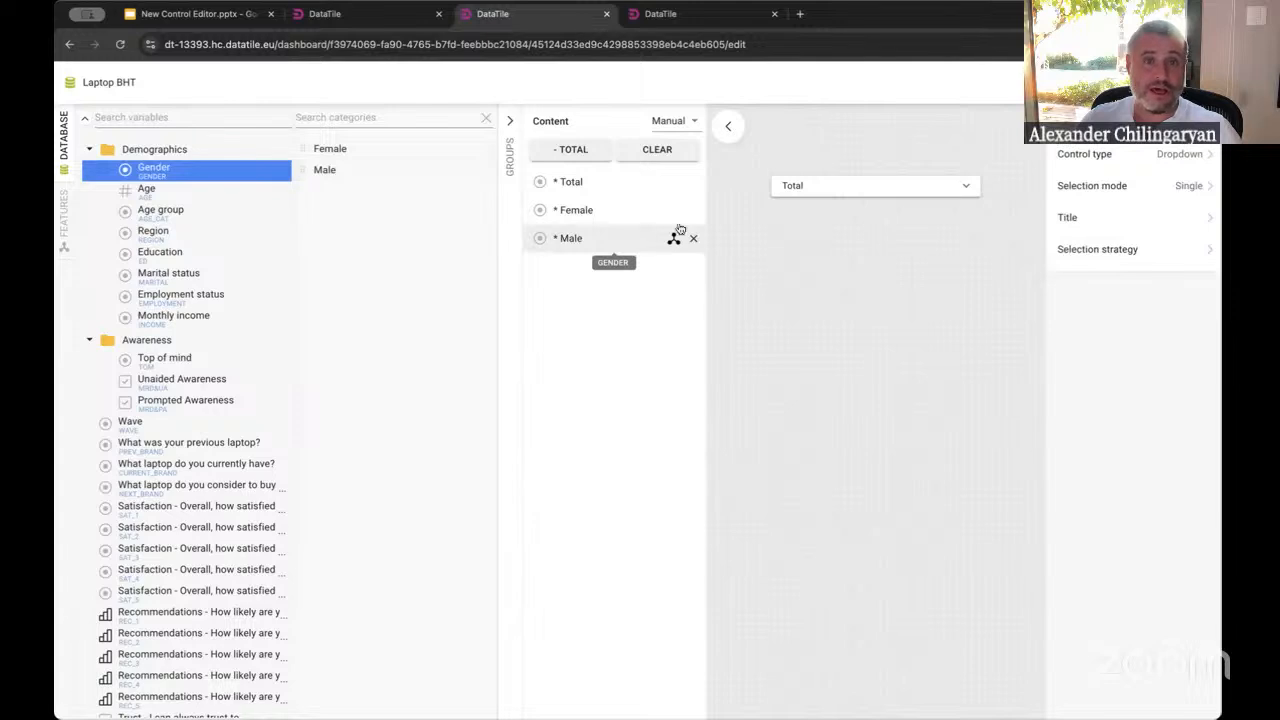
click(826, 190)
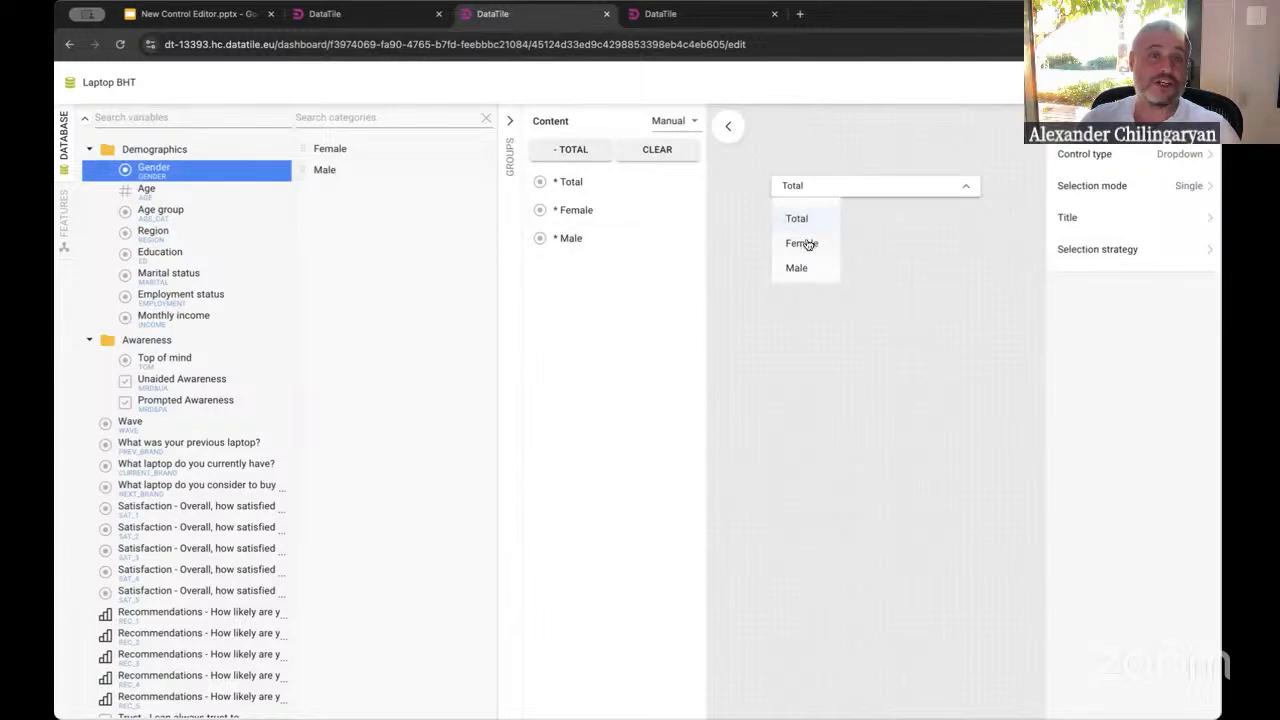
click(808, 246)
click(814, 189)
click(806, 220)
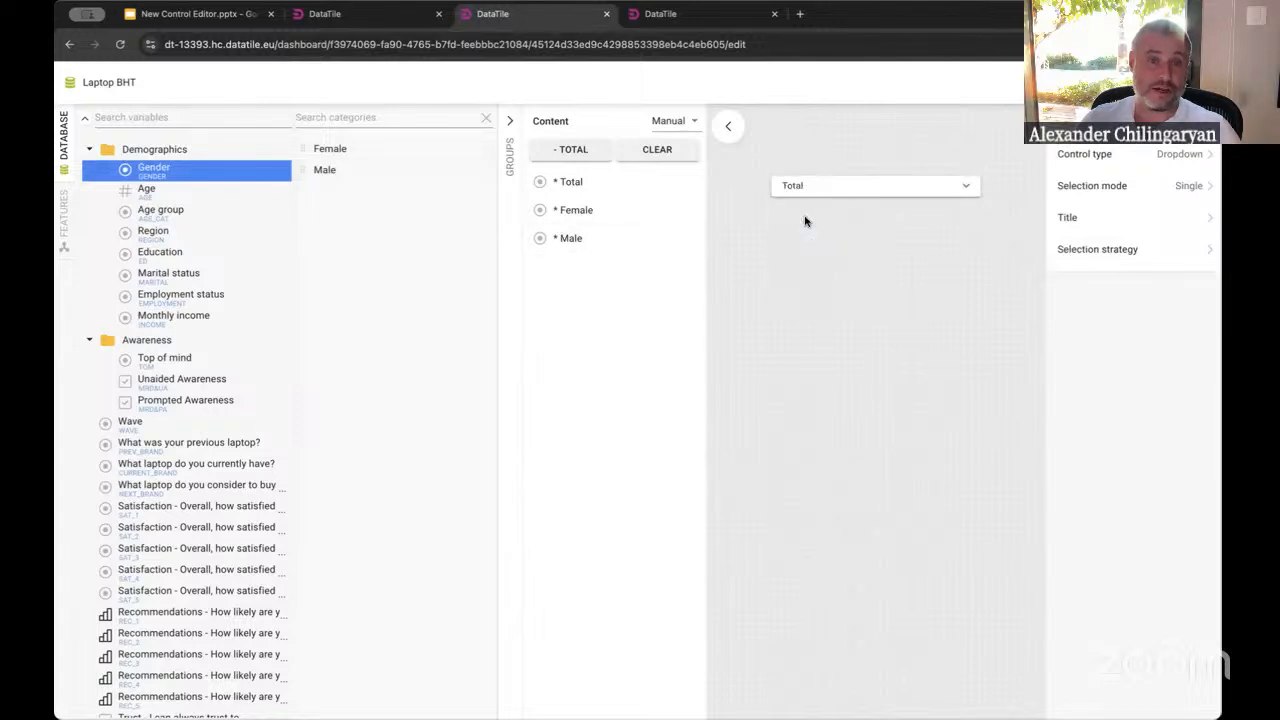
click(826, 189)
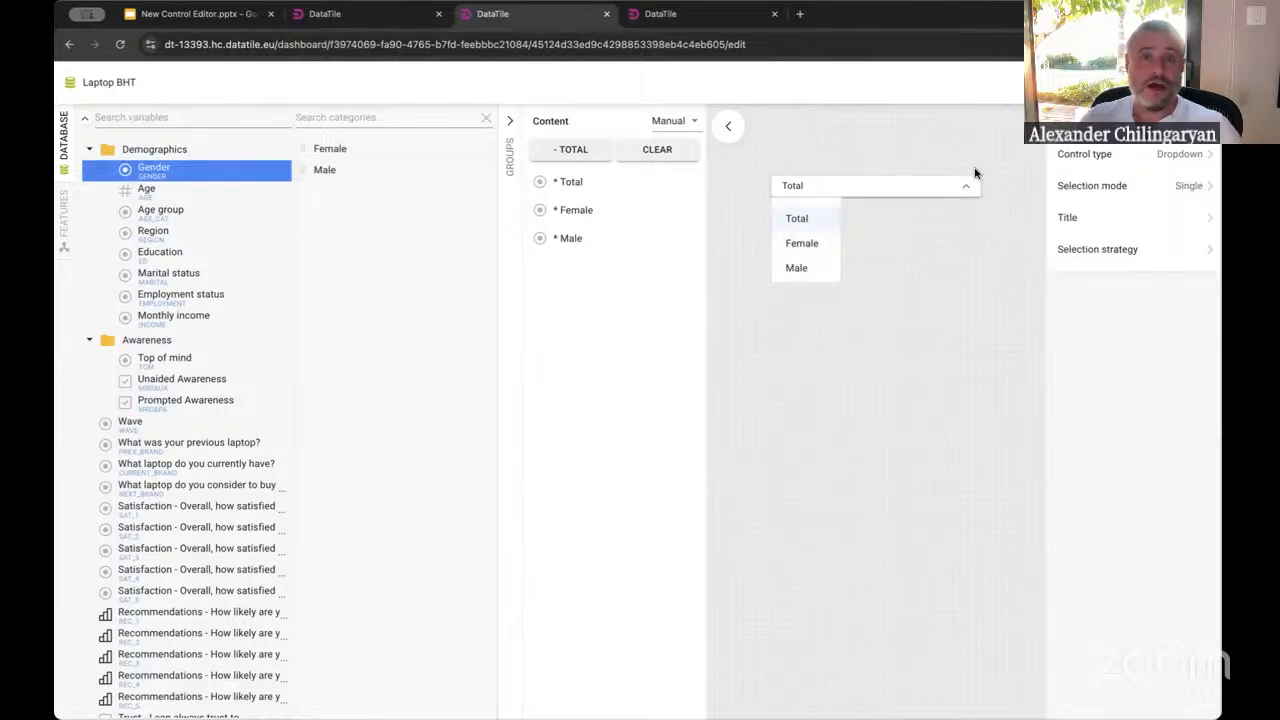
Change the gender control's type from Dropdown to Buttons
click(1186, 159)
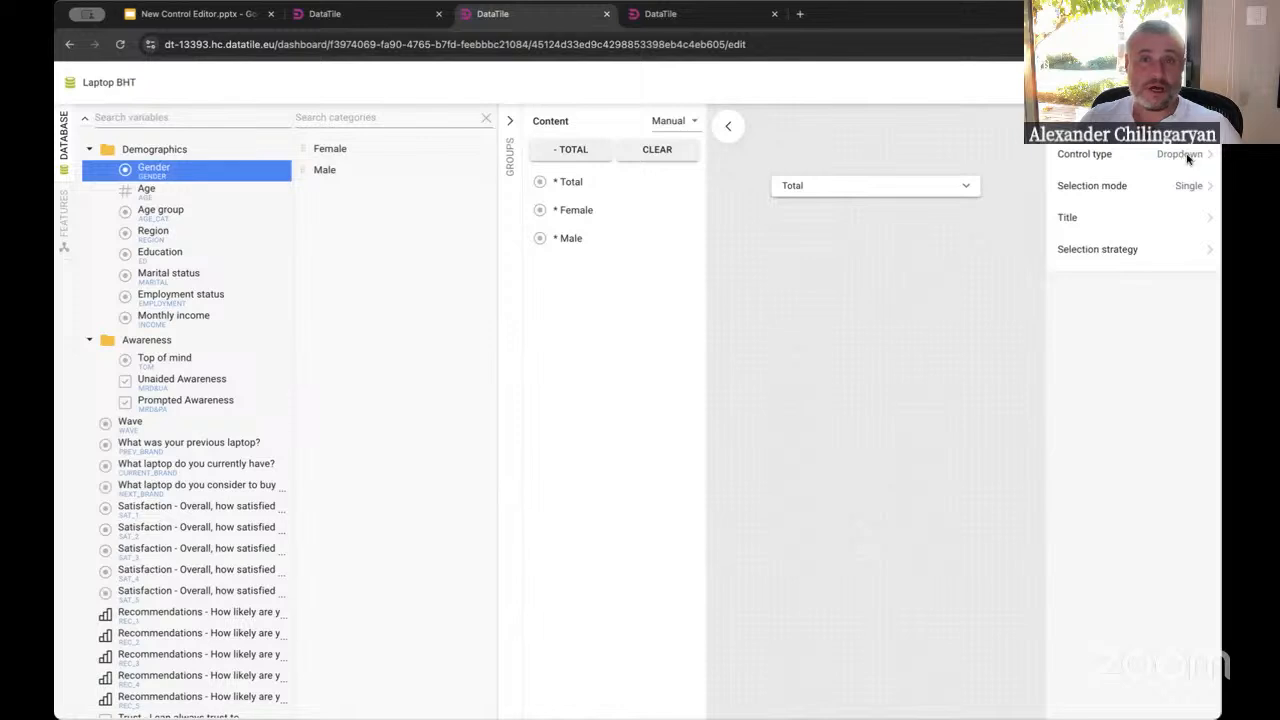
click(1187, 158)
click(1095, 155)
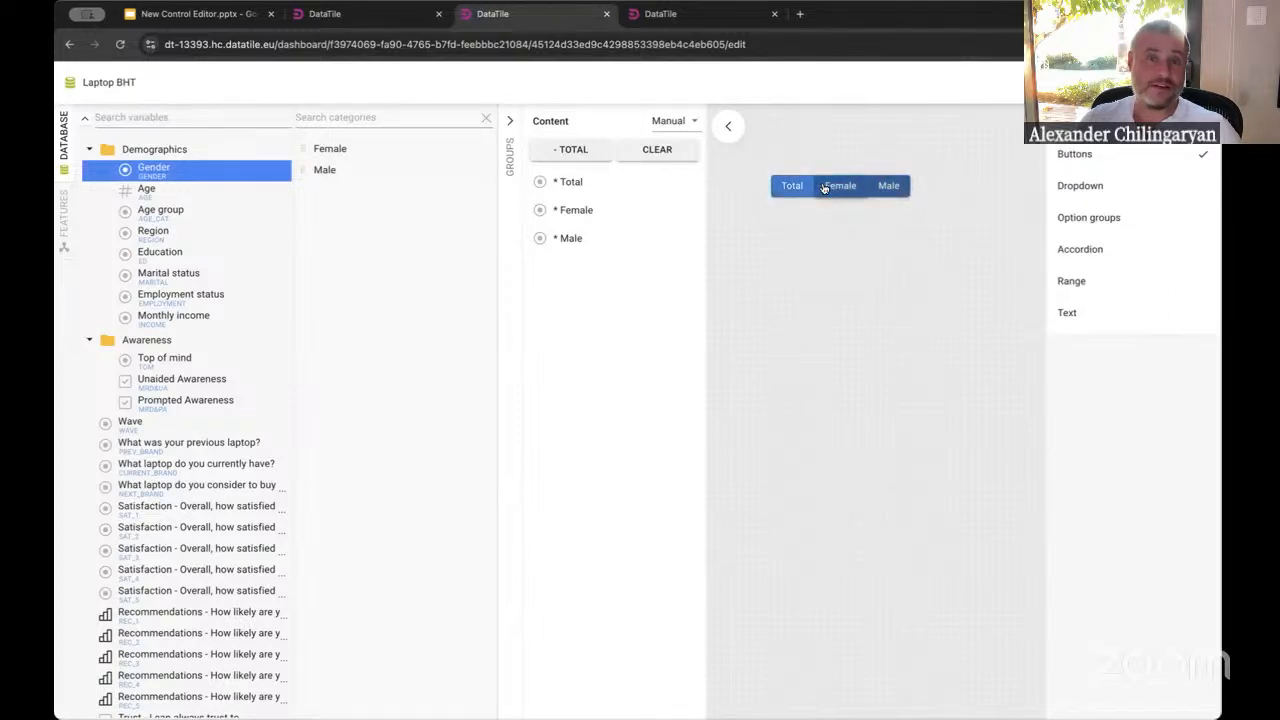
Test the Total, Female and Male buttons in the control preview, finishing with Total selected
click(789, 186)
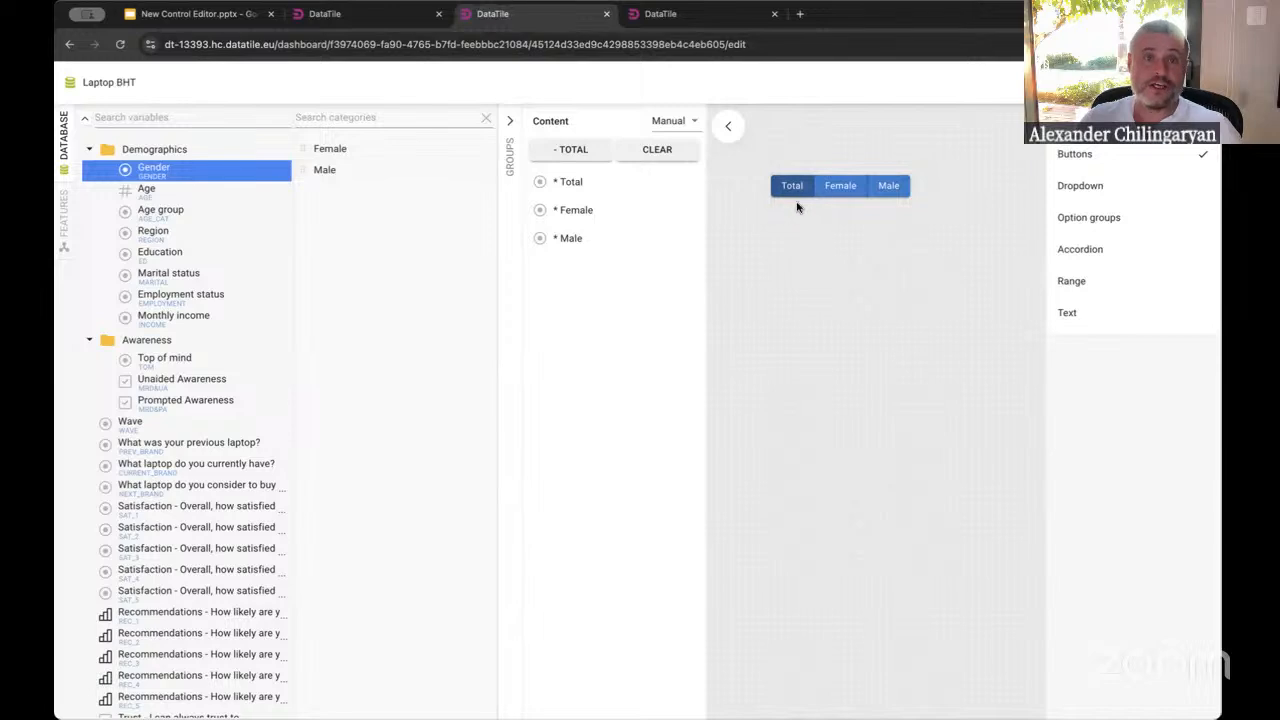
click(845, 188)
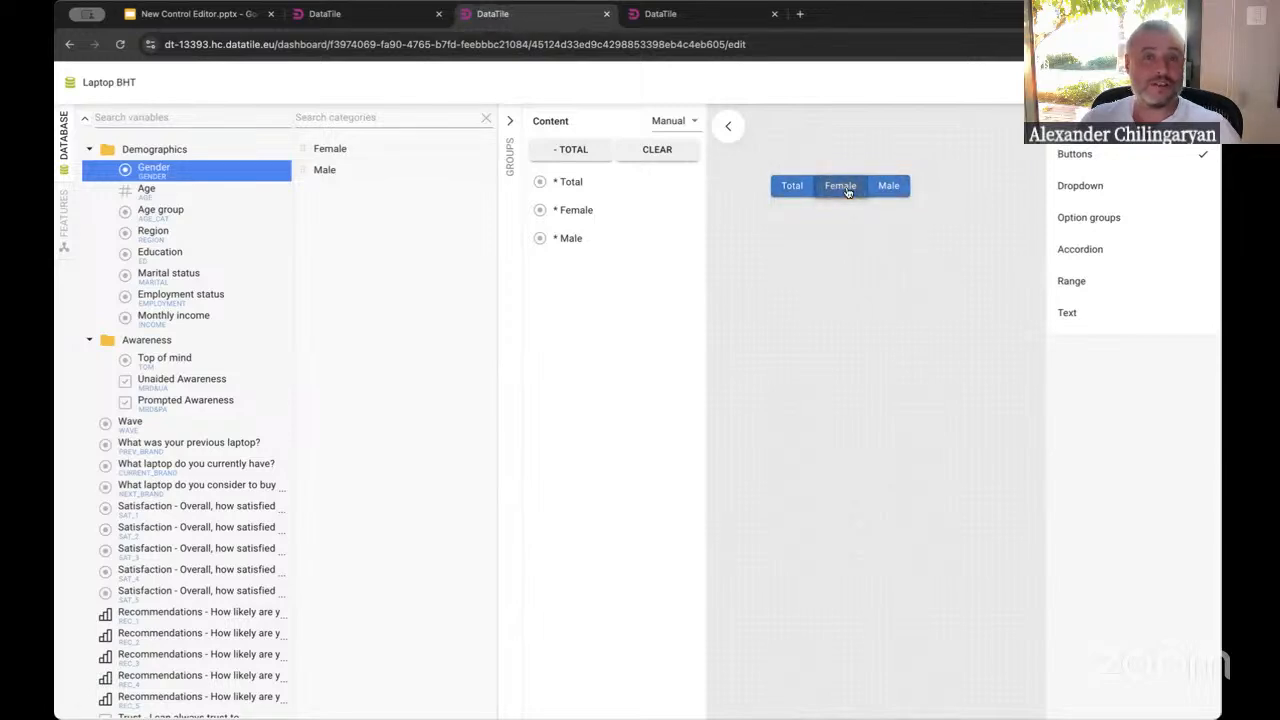
click(794, 190)
click(854, 190)
click(903, 190)
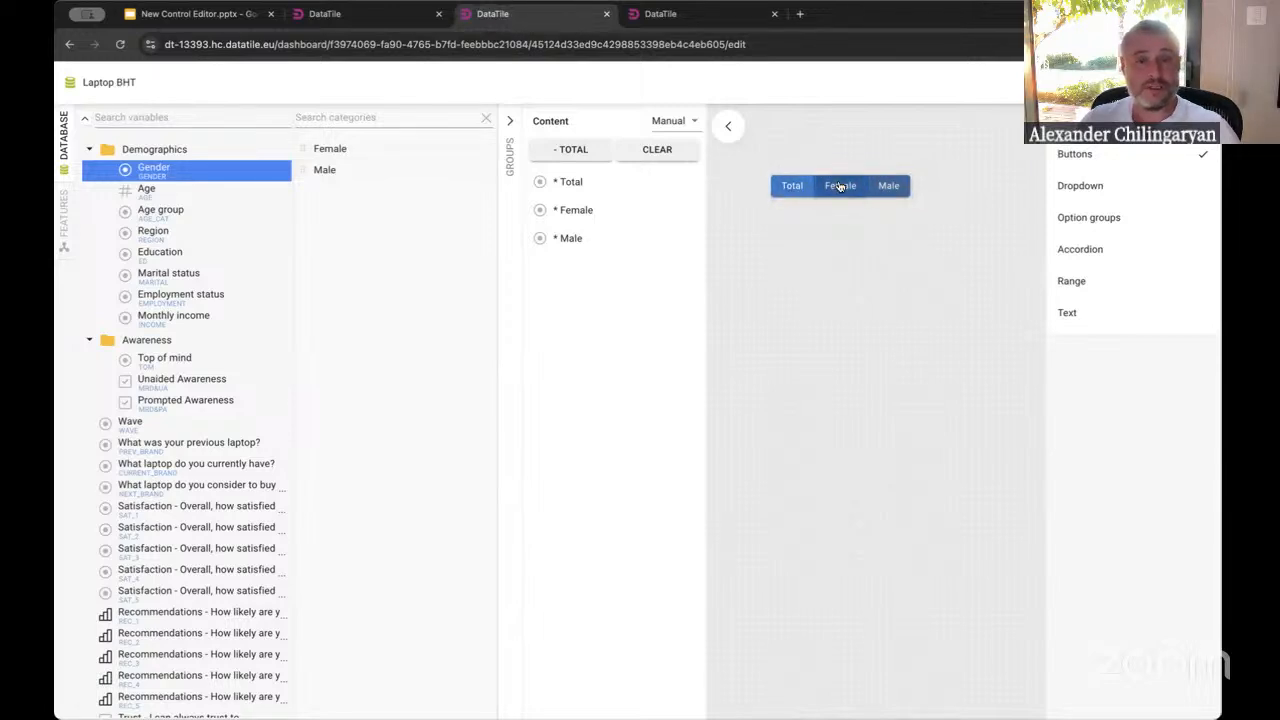
click(792, 187)
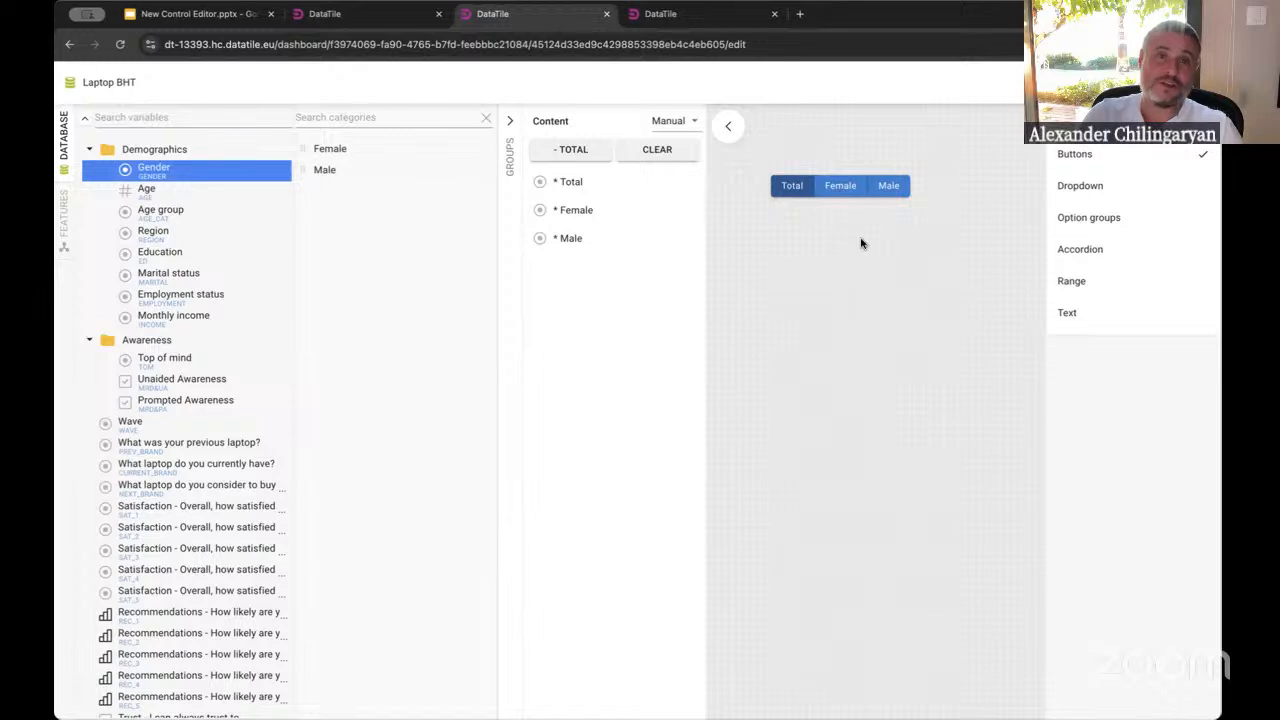
Save the gender button control after trying Female and Total, and place it above the line chart at top 30, left 10
click(831, 188)
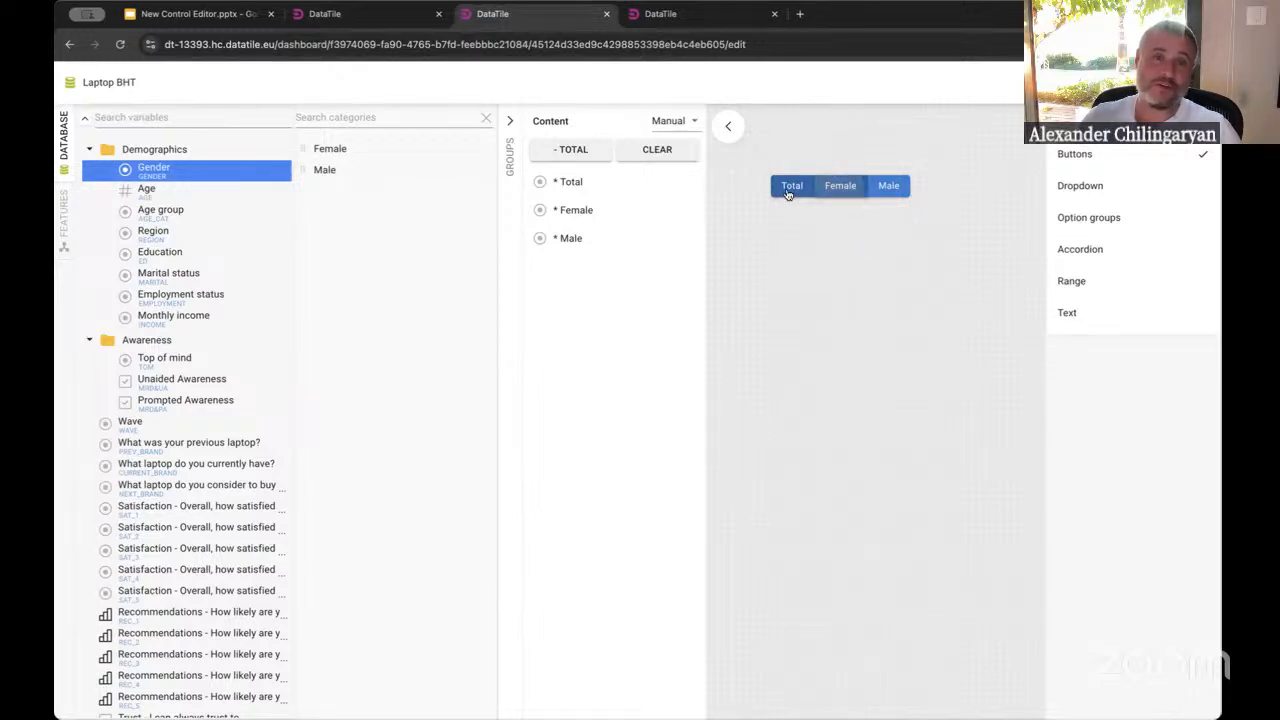
click(790, 191)
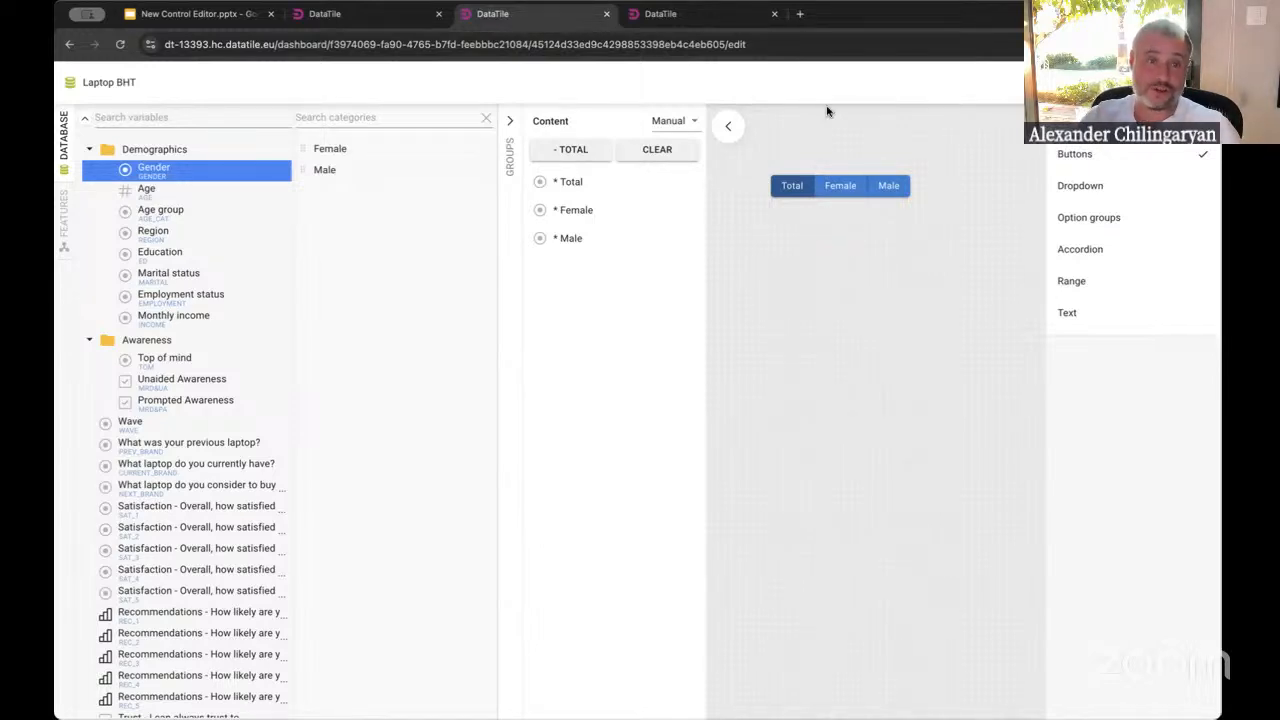
click(1192, 82)
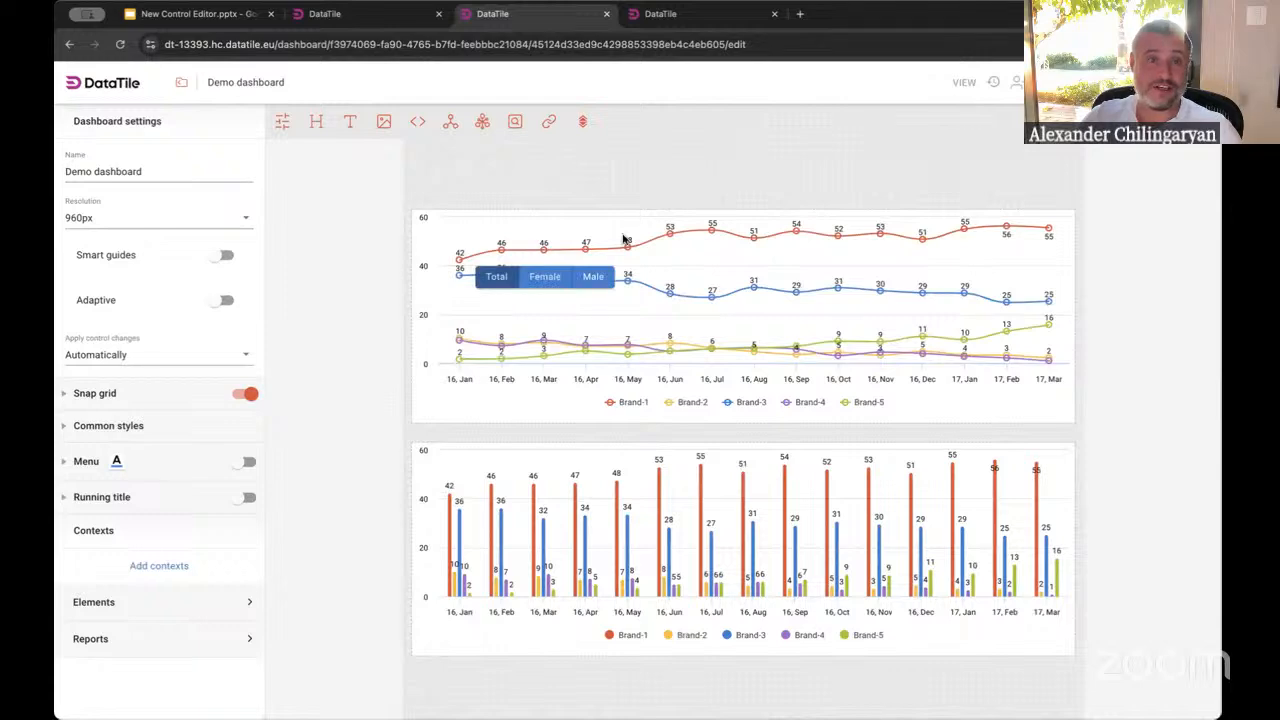
drag(601, 287, 534, 178)
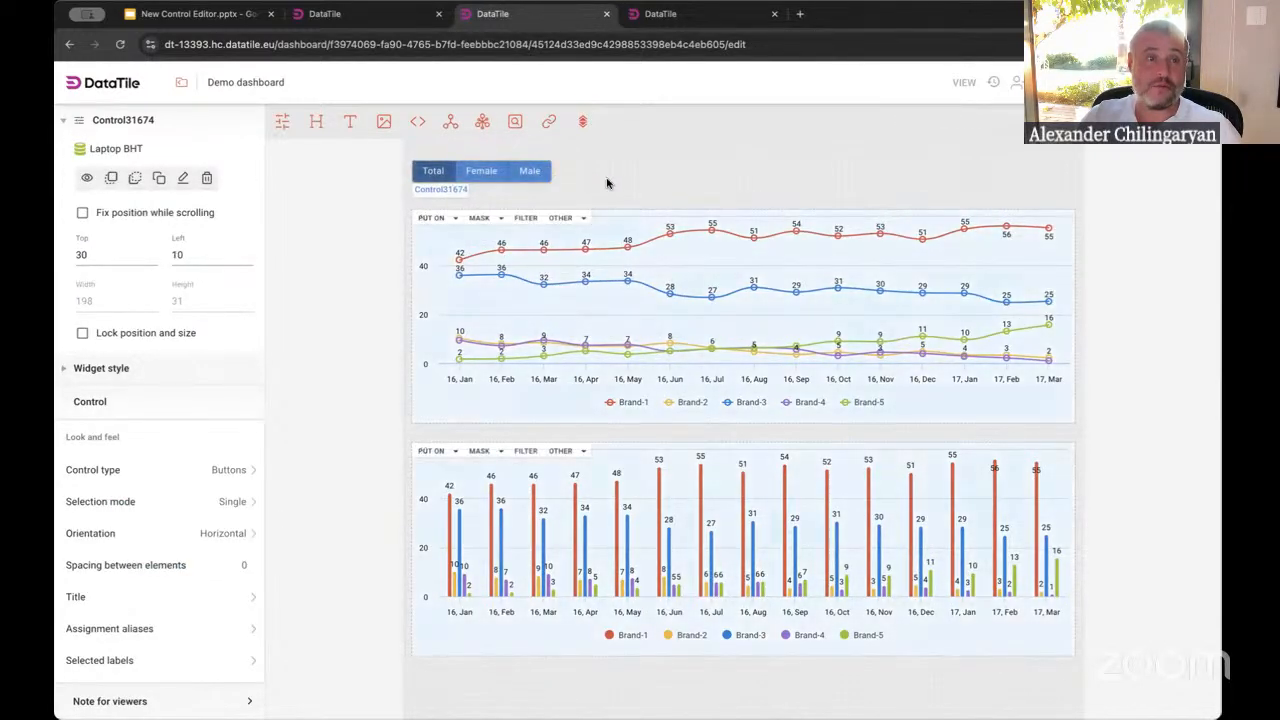
click(609, 183)
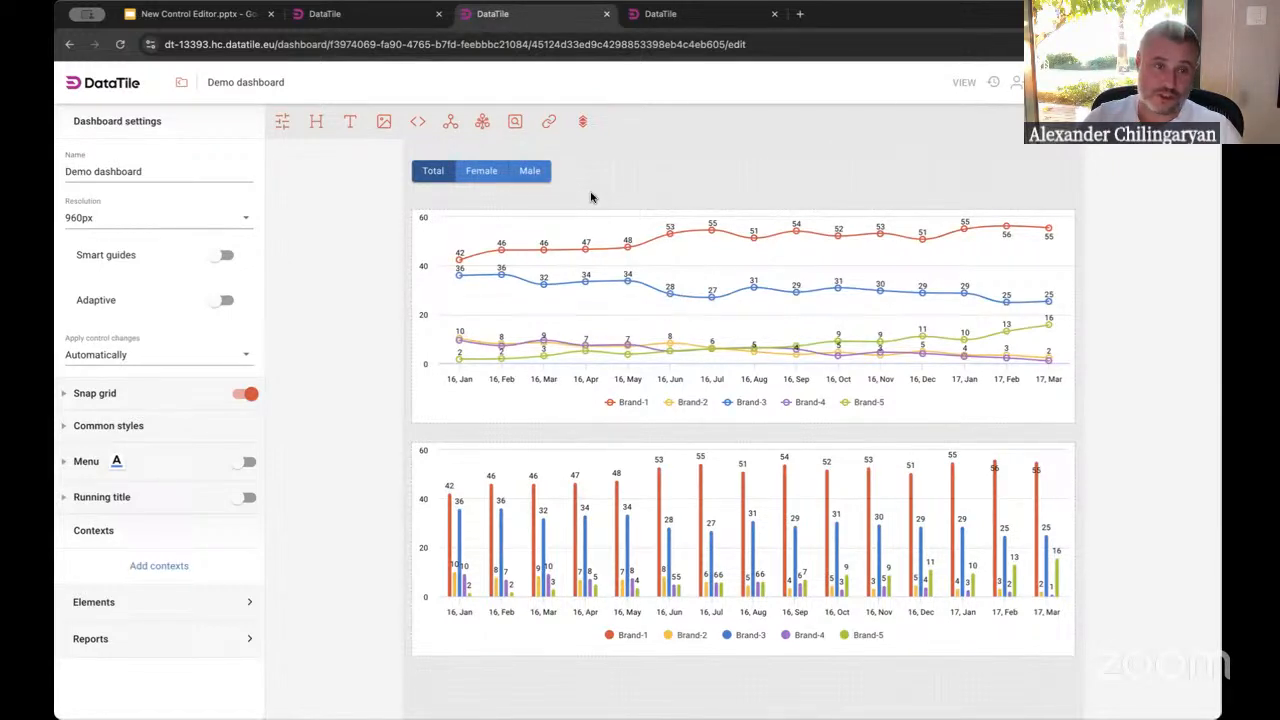
Connect the gender control as a filter to both the line chart and the bar chart
click(500, 174)
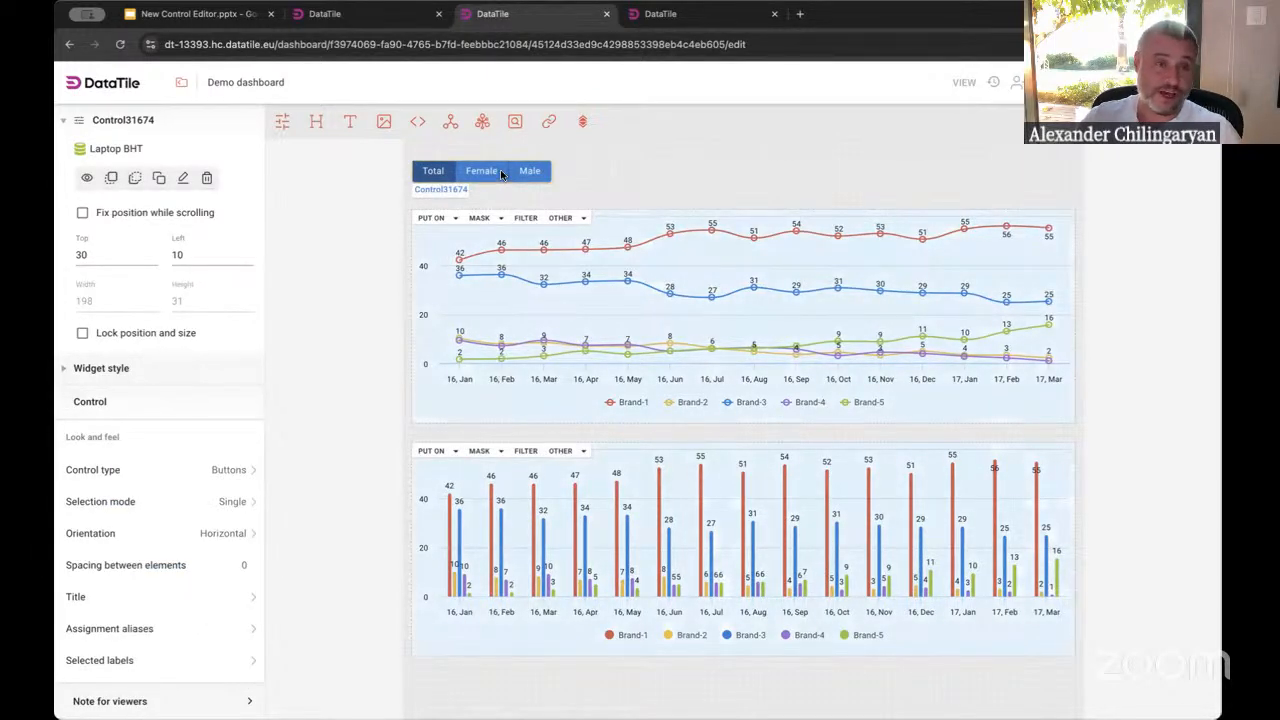
click(527, 218)
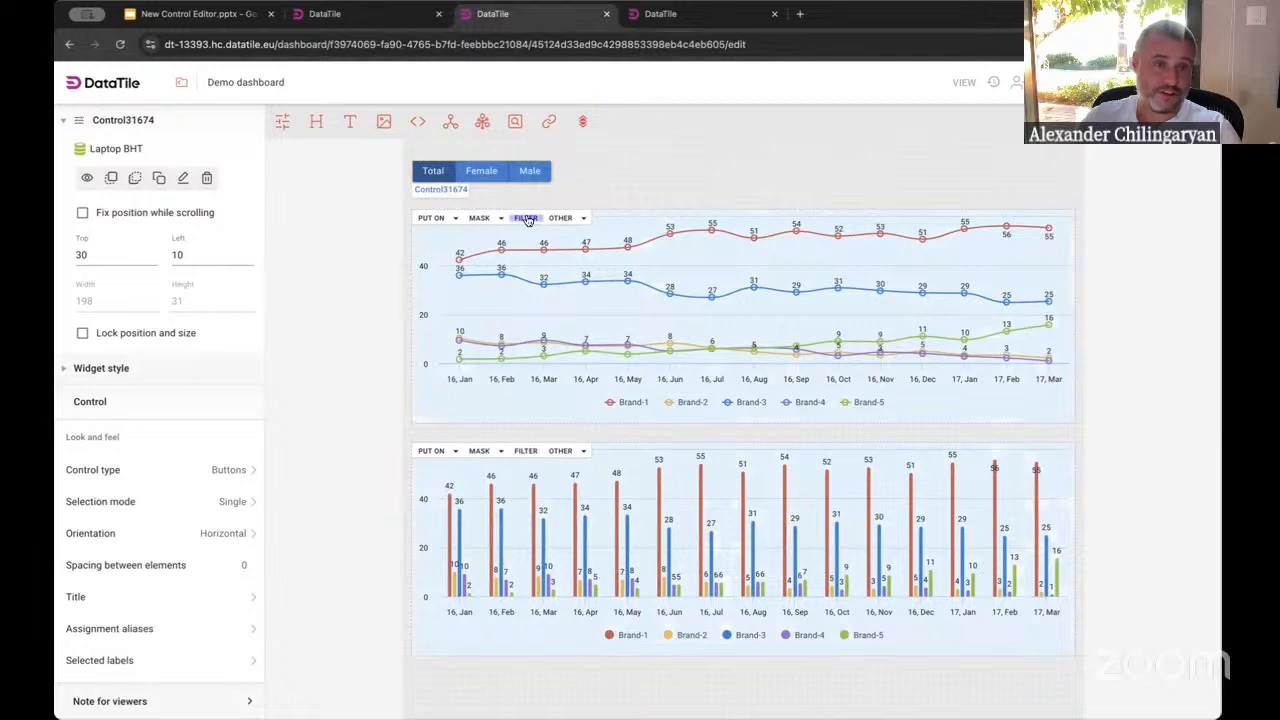
click(525, 451)
click(714, 184)
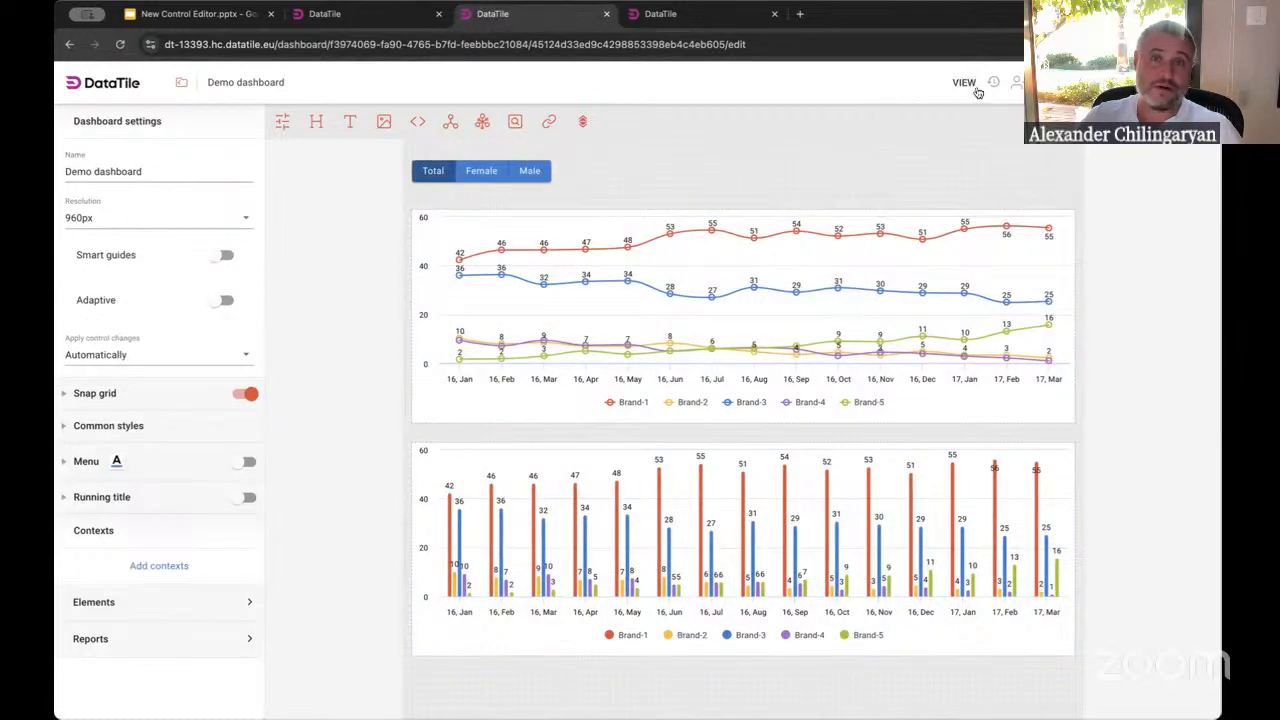
Test the Female, Male and Total filter buttons in the dashboard's view mode, and return to editing
click(975, 87)
click(383, 137)
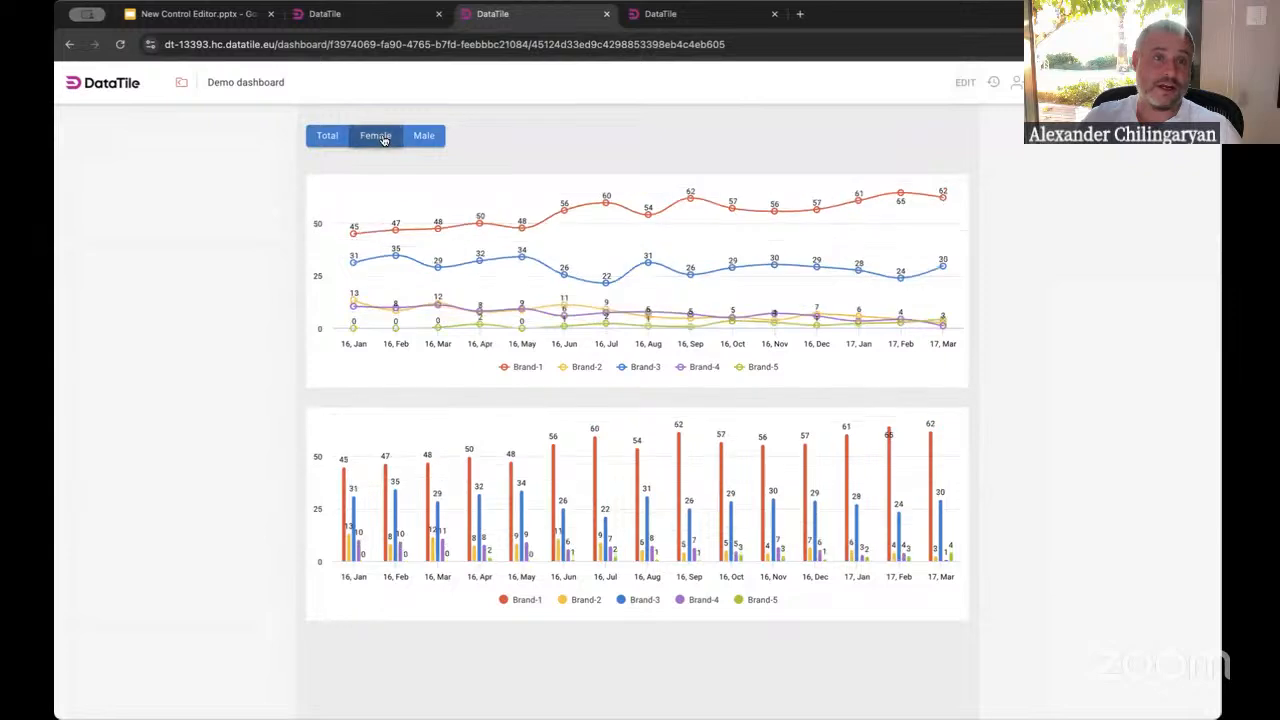
click(423, 136)
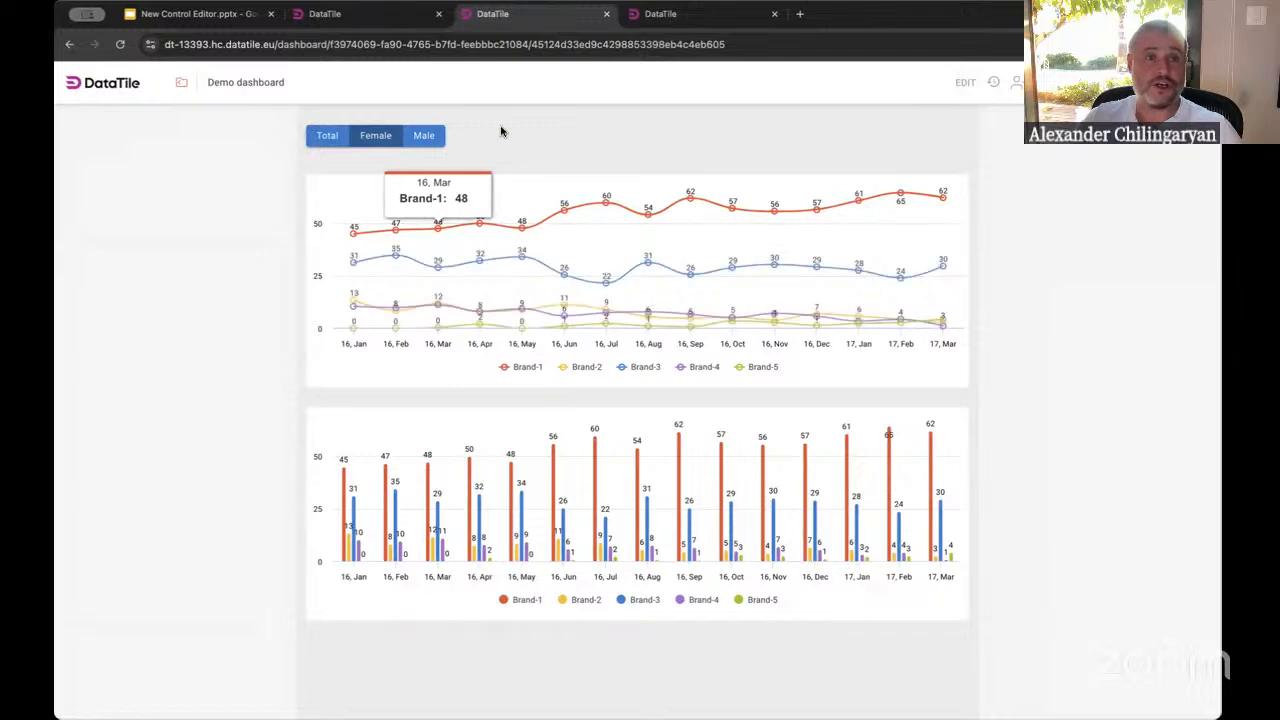
click(327, 135)
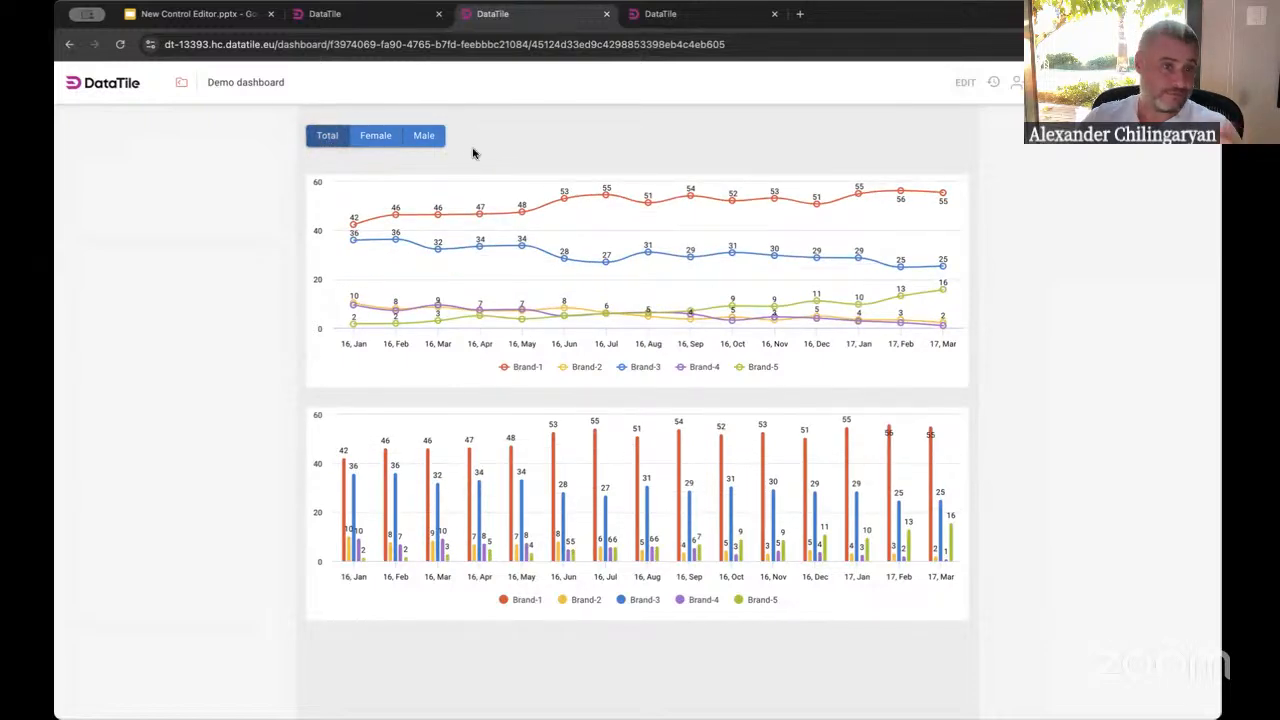
click(966, 83)
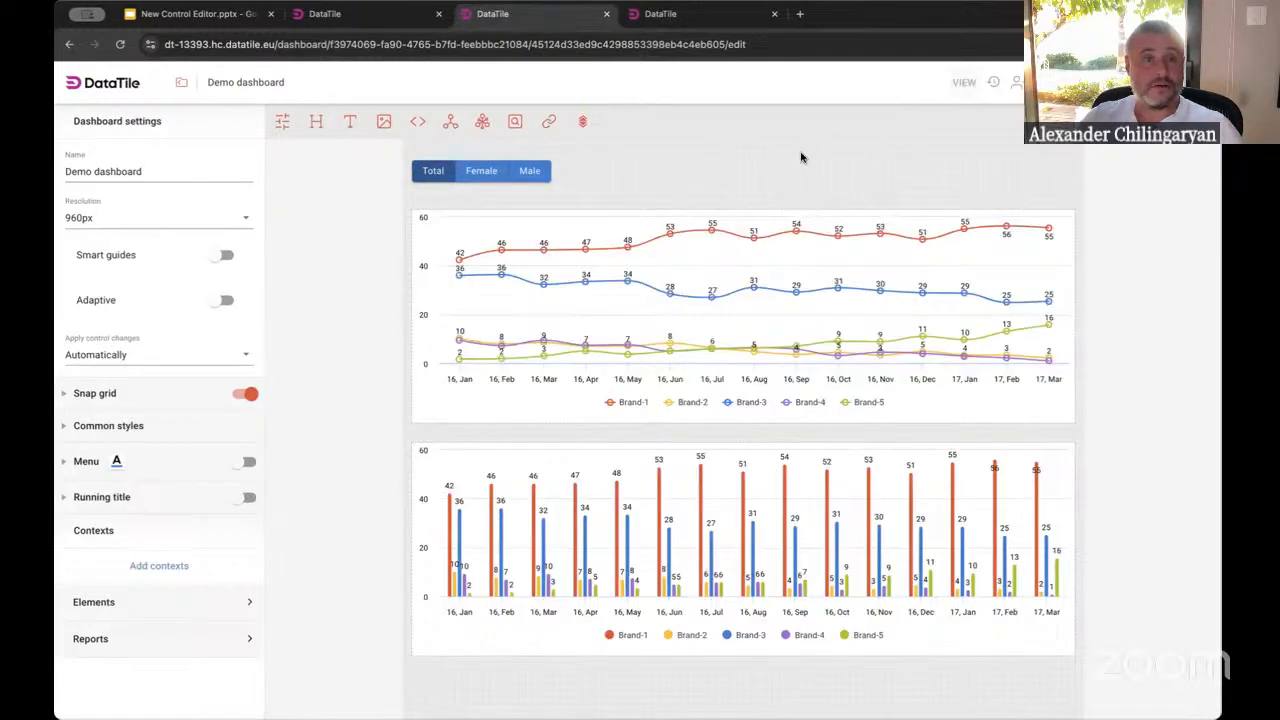
Create a new control listing the Age group categories and choose 18-24 in its preview
click(283, 122)
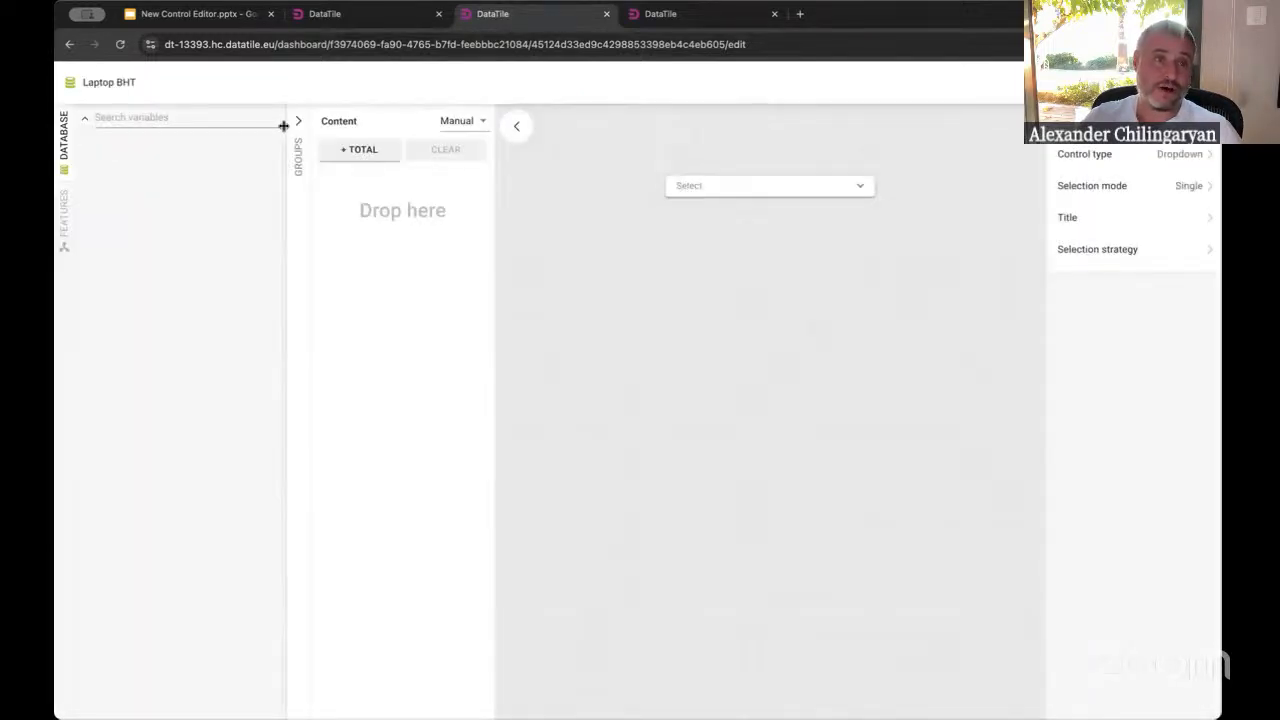
drag(162, 210, 418, 247)
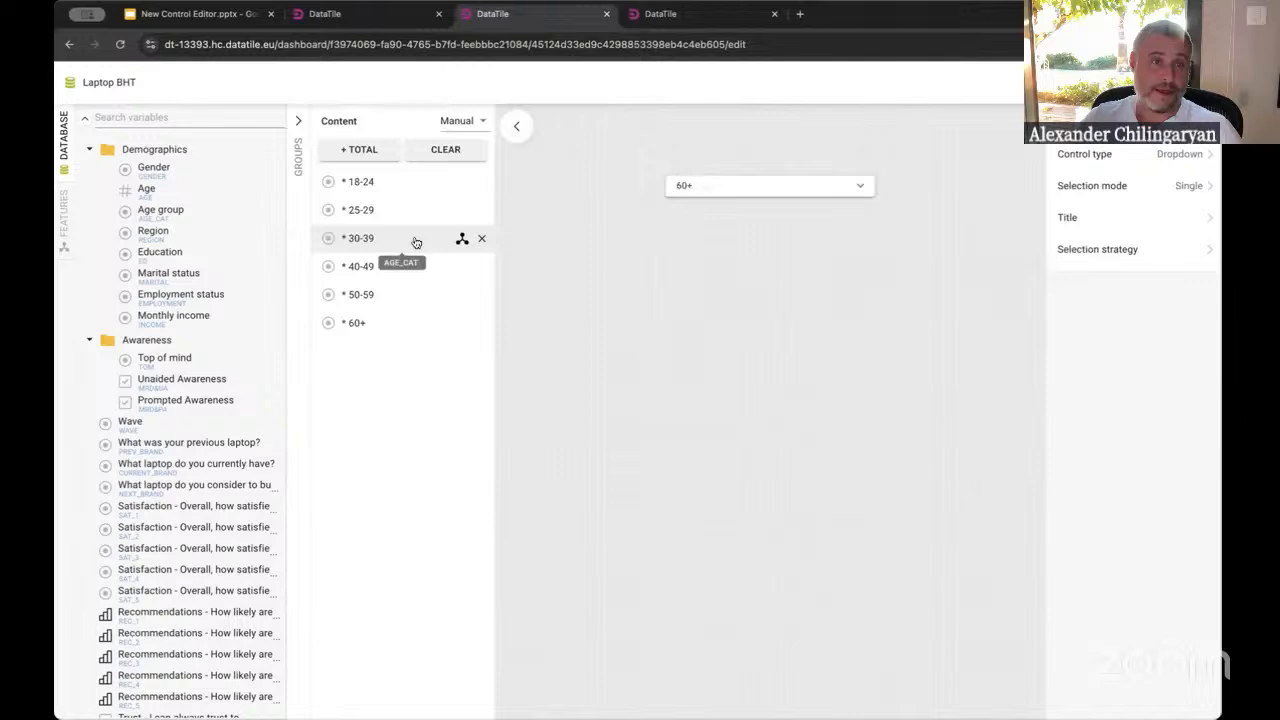
click(712, 190)
click(698, 216)
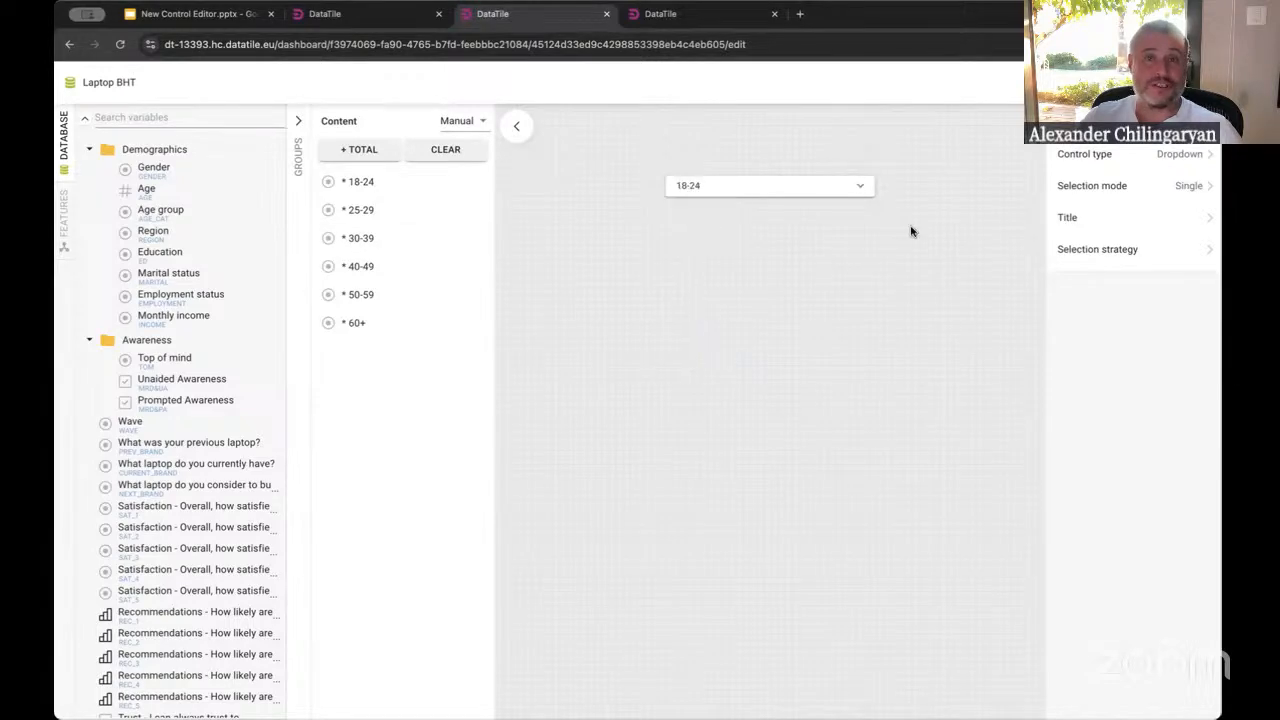
Set the age group control's type to Buttons and its selection mode to Multiple, with all age groups selected
click(1204, 156)
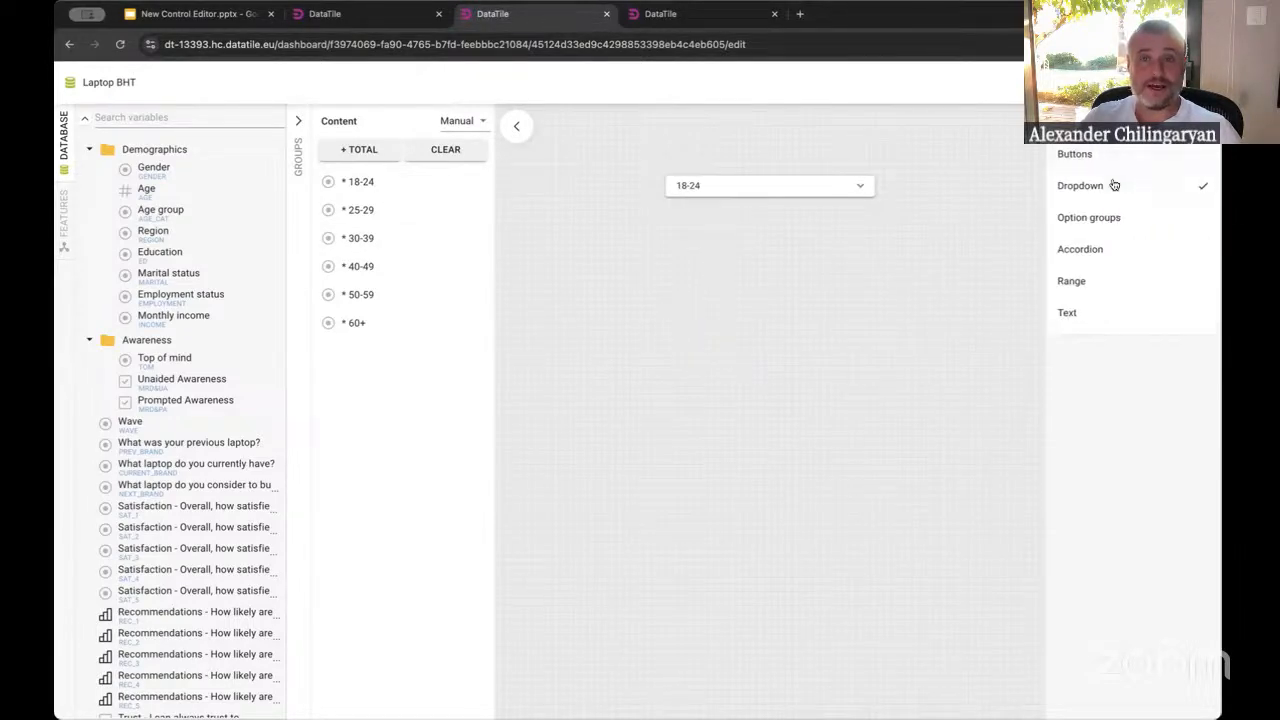
click(1078, 155)
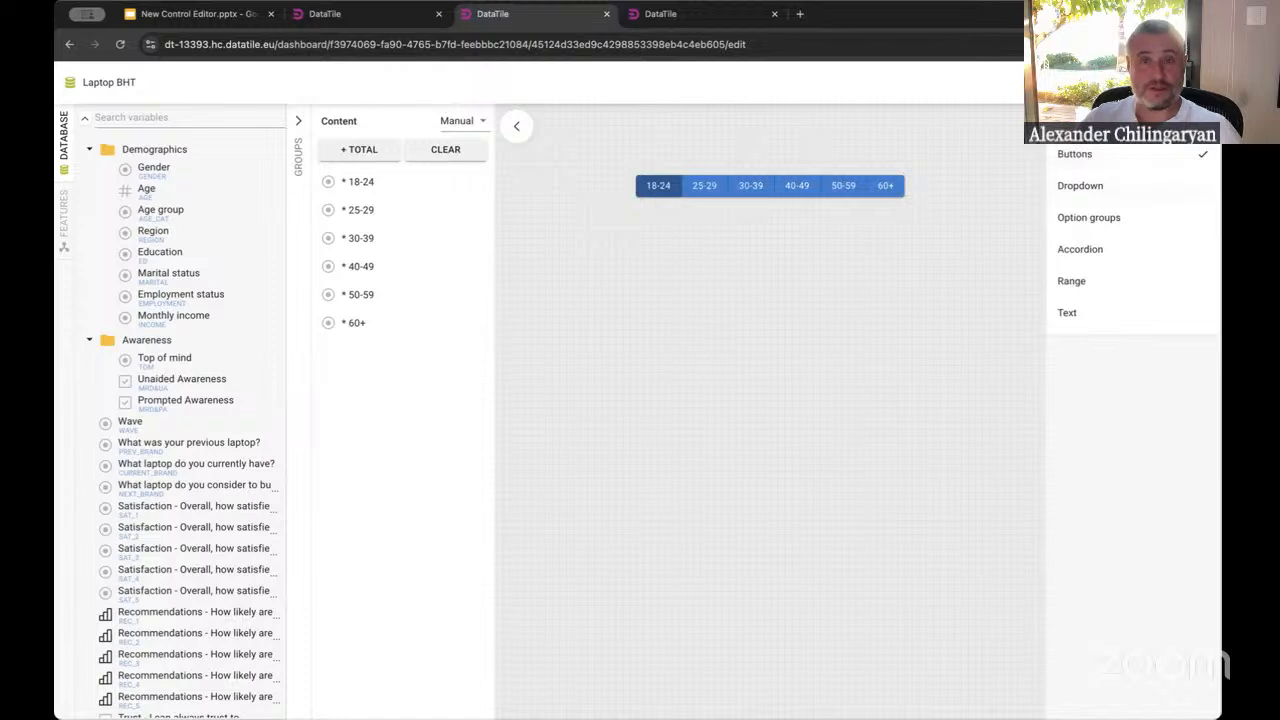
click(1181, 188)
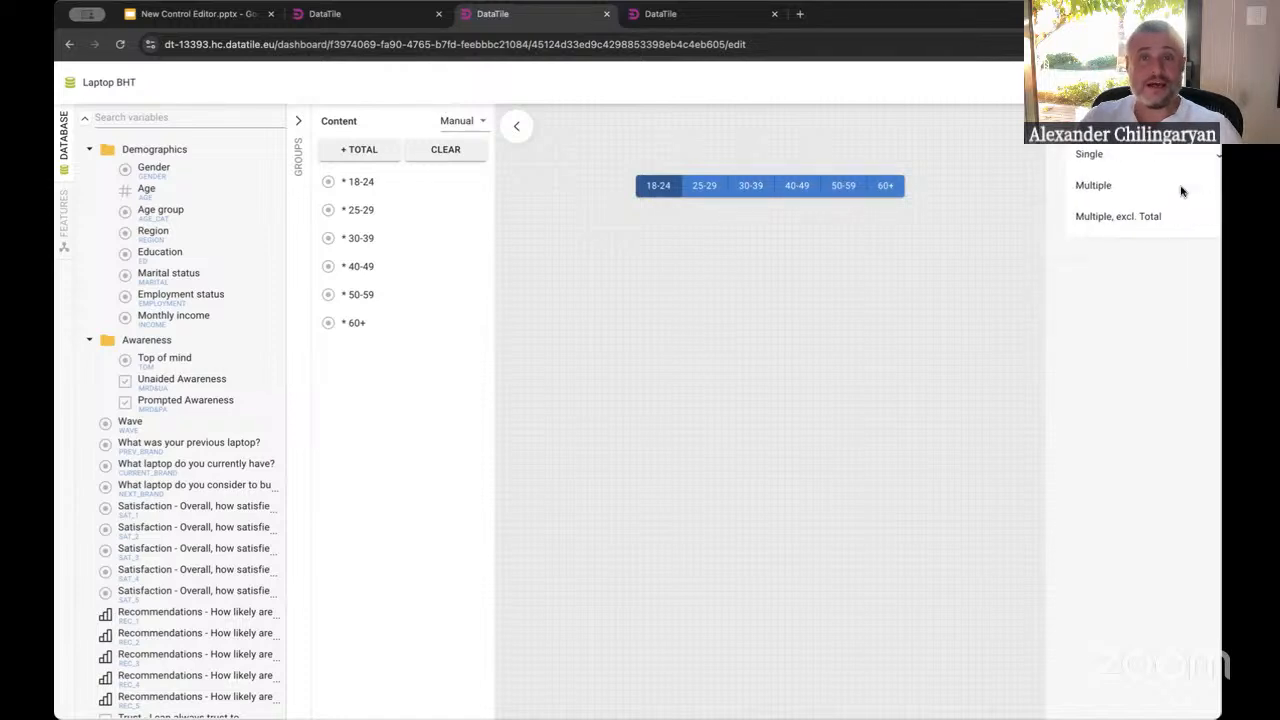
click(1079, 187)
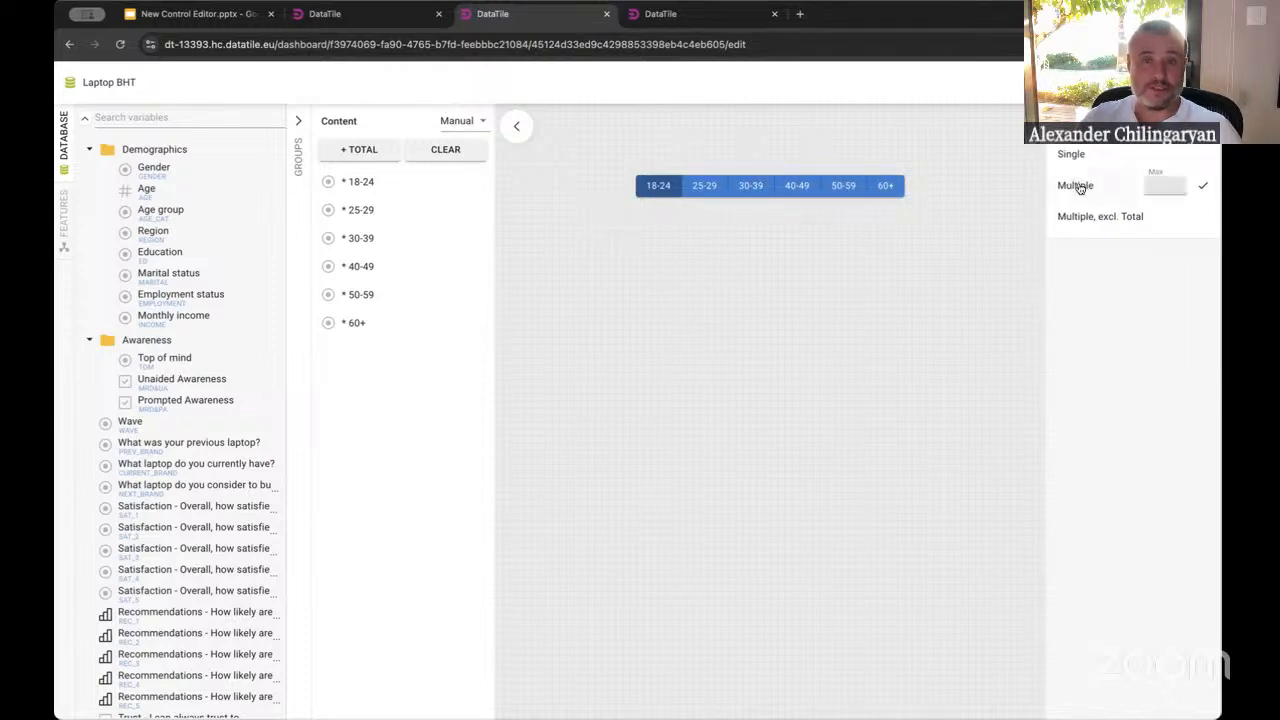
click(1068, 122)
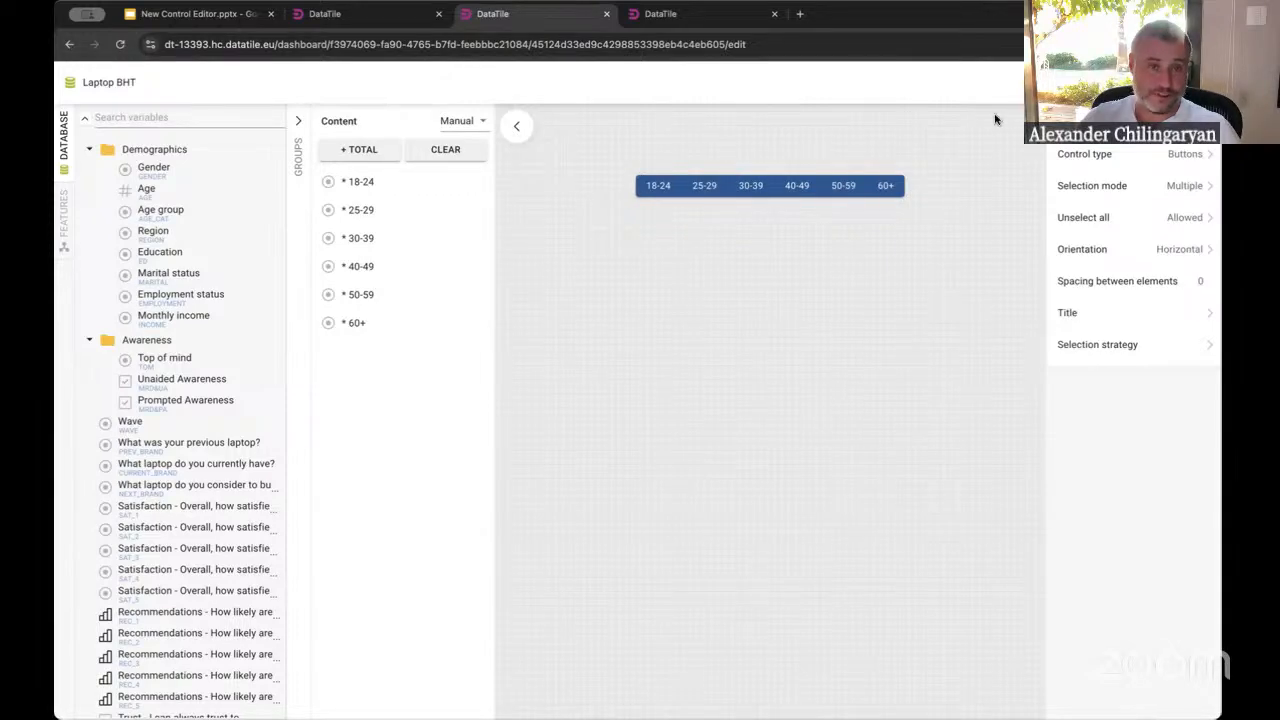
Save the age group control, place it beside the gender buttons at top 30, left 230, and connect it as a filter to both charts
click(1190, 82)
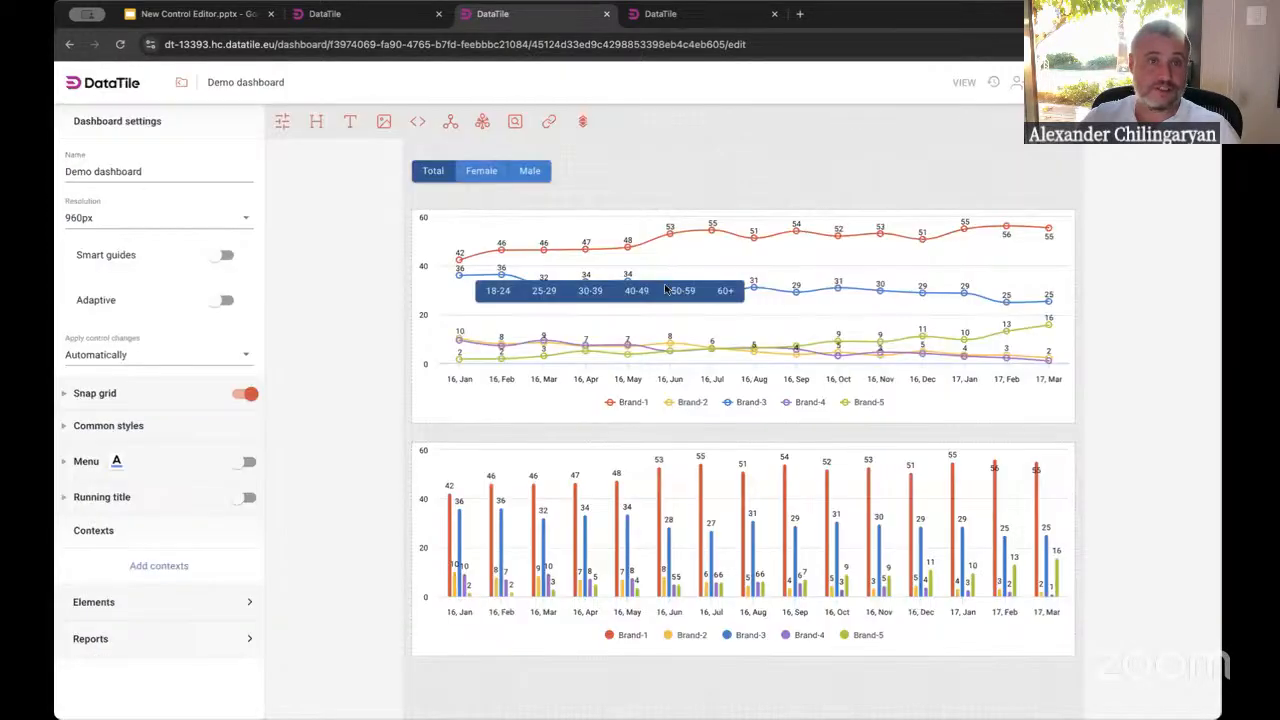
drag(668, 289, 525, 219)
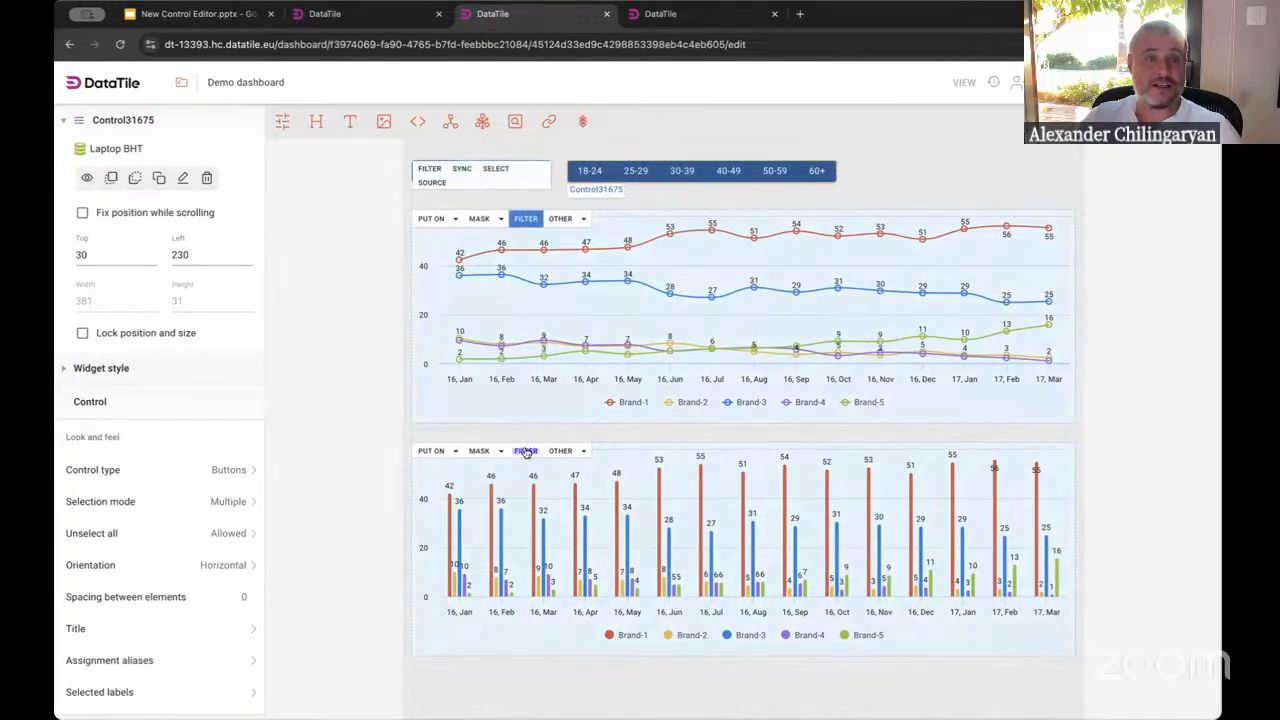
click(900, 177)
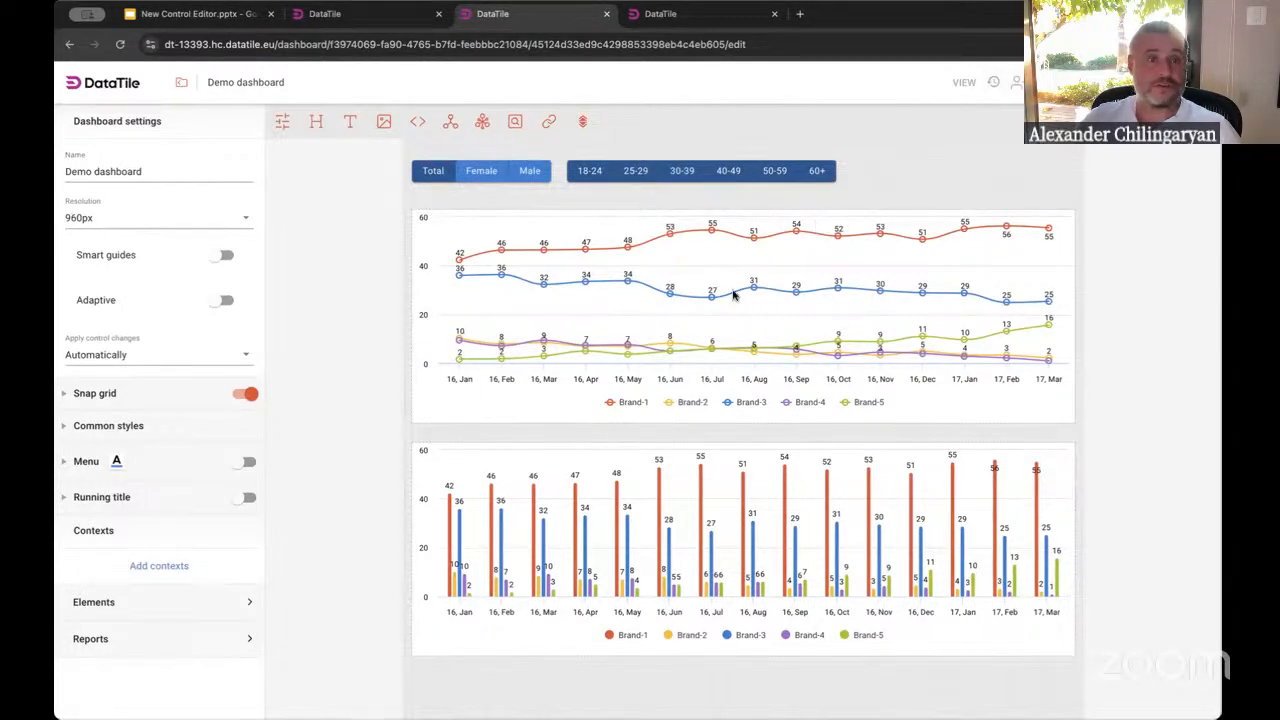
Show the Filter text in the line chart's titles
click(686, 313)
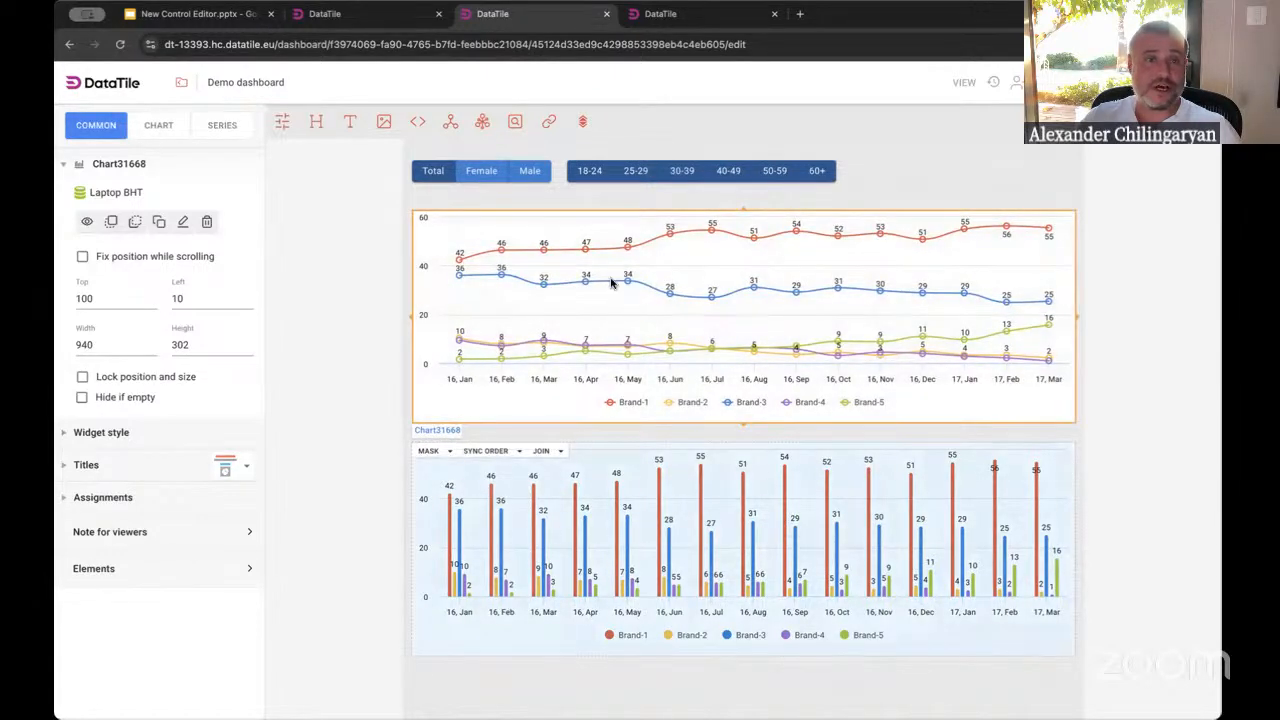
click(610, 203)
click(588, 258)
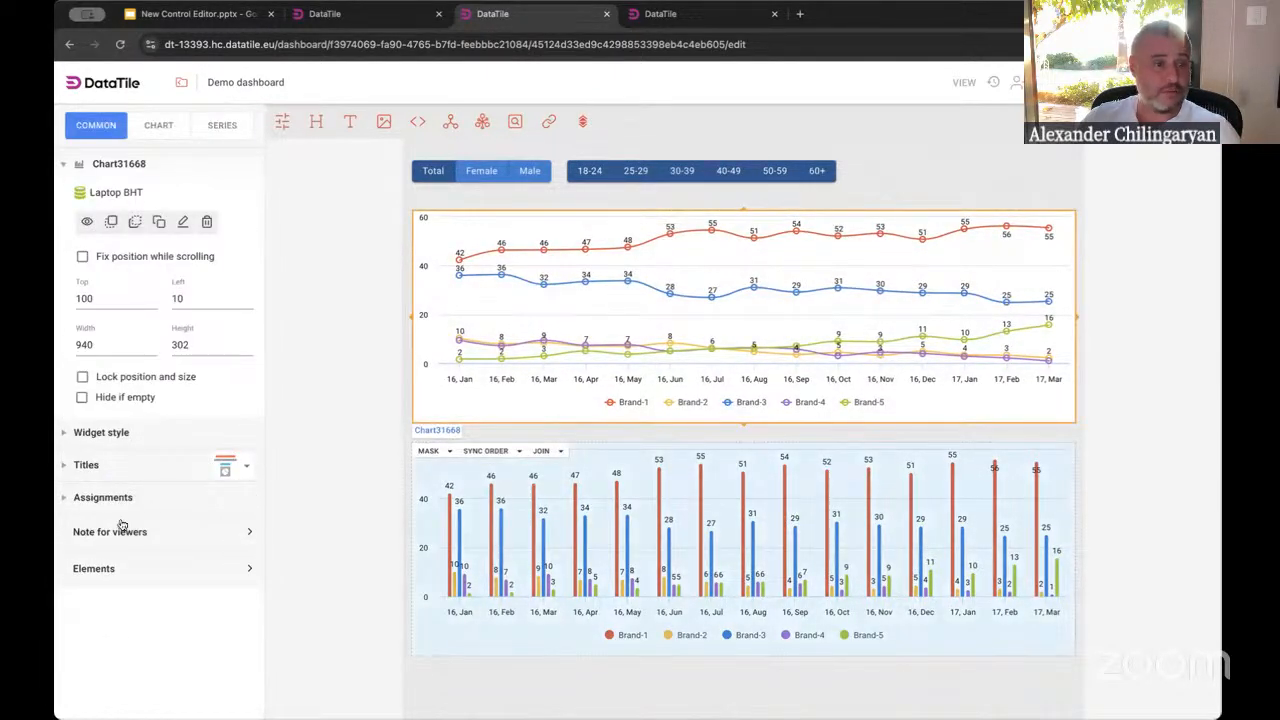
click(94, 463)
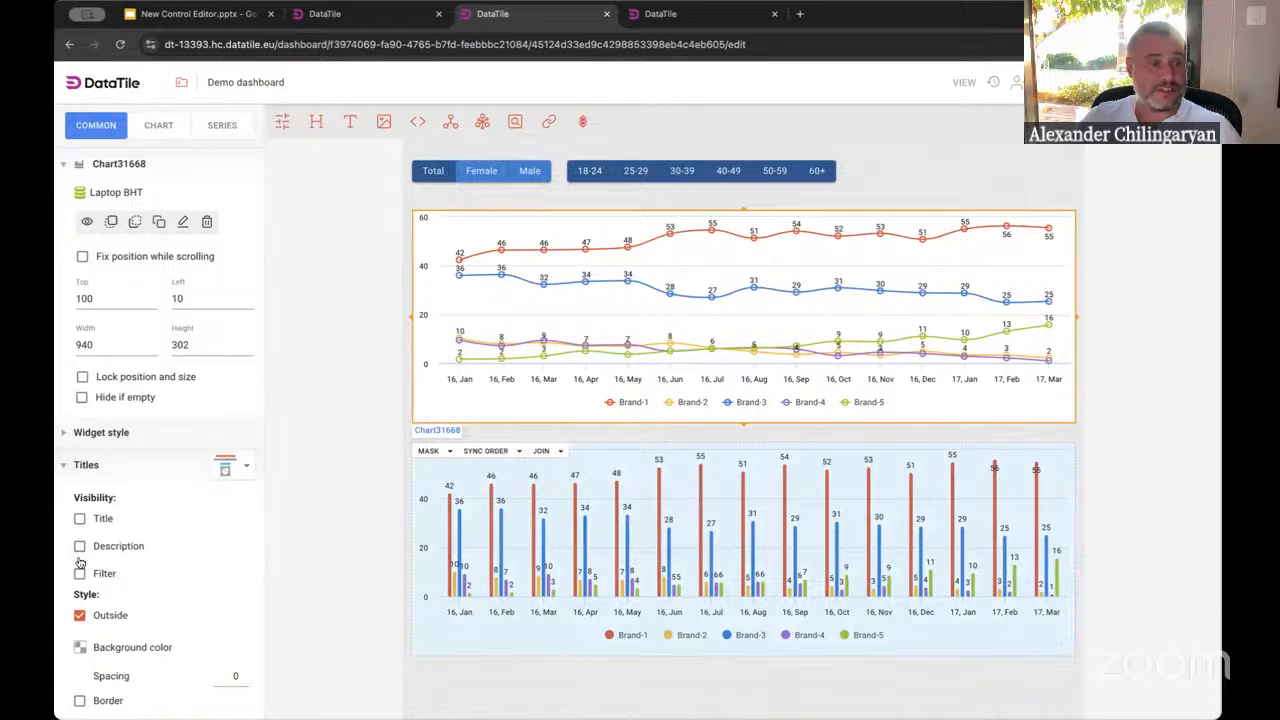
click(79, 575)
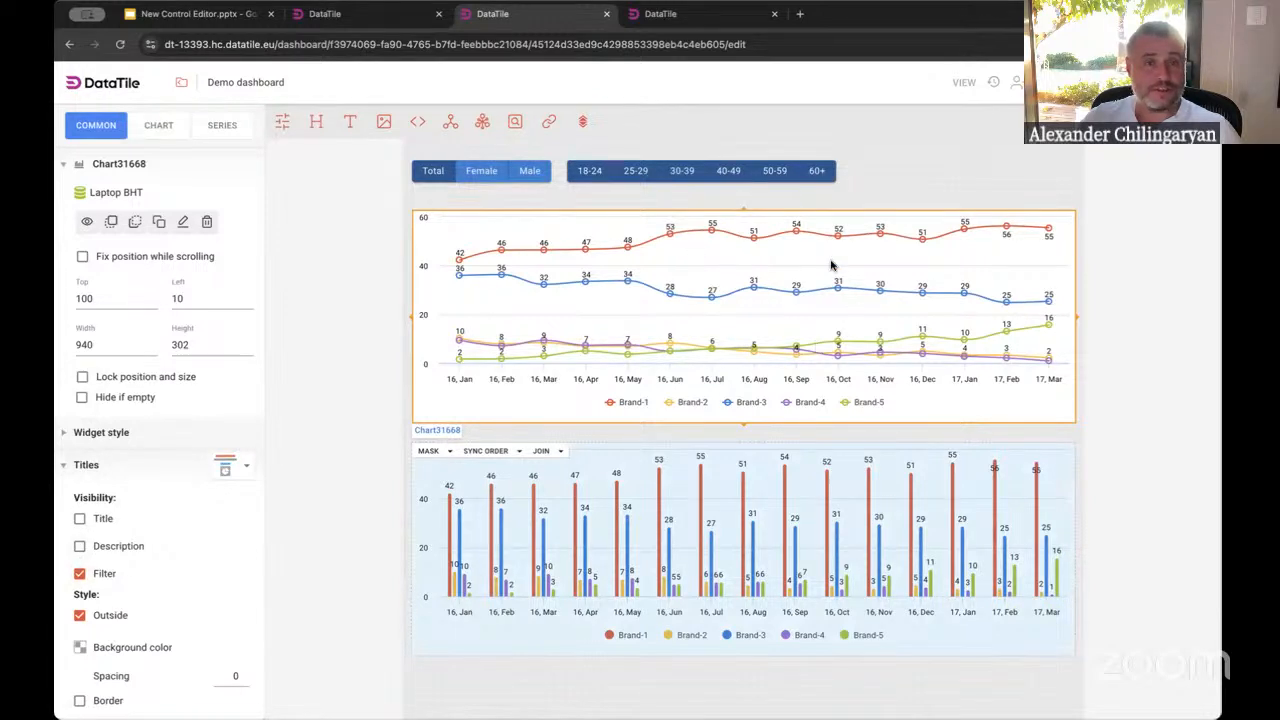
In view mode, filter the charts to Female and deselect the 60+ and 18-24 age groups
click(960, 84)
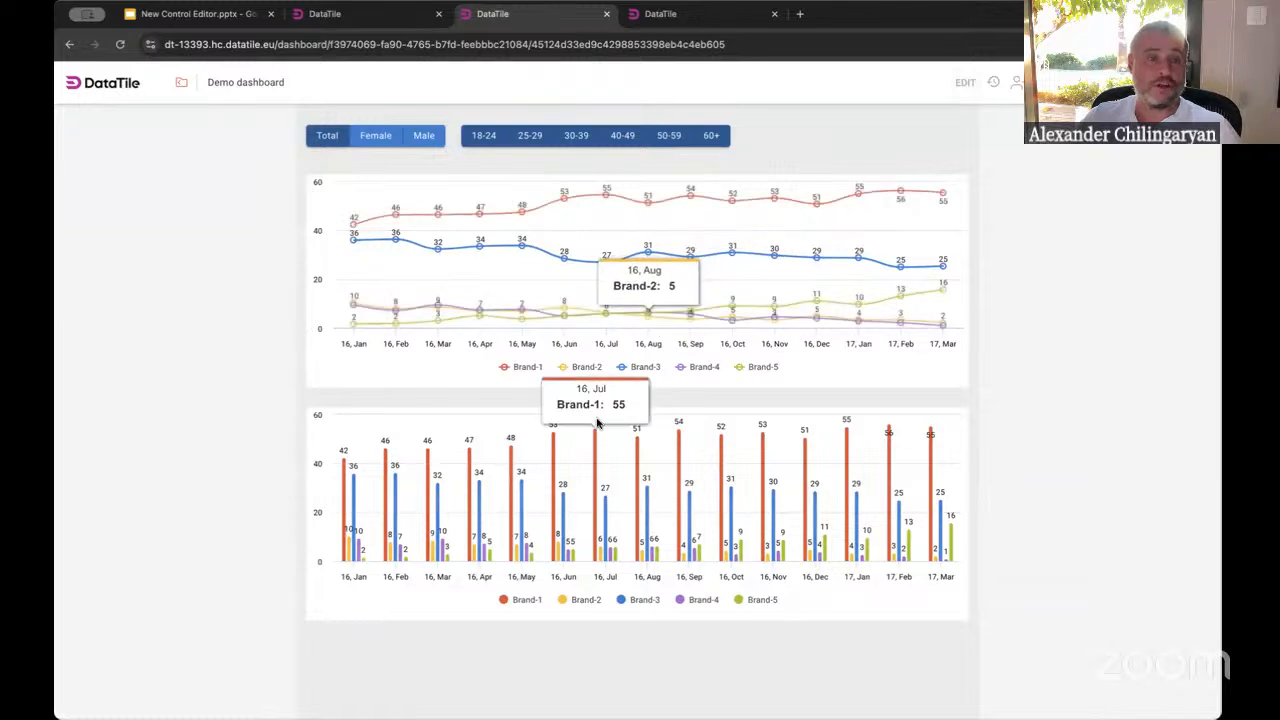
mouse_move(652, 193)
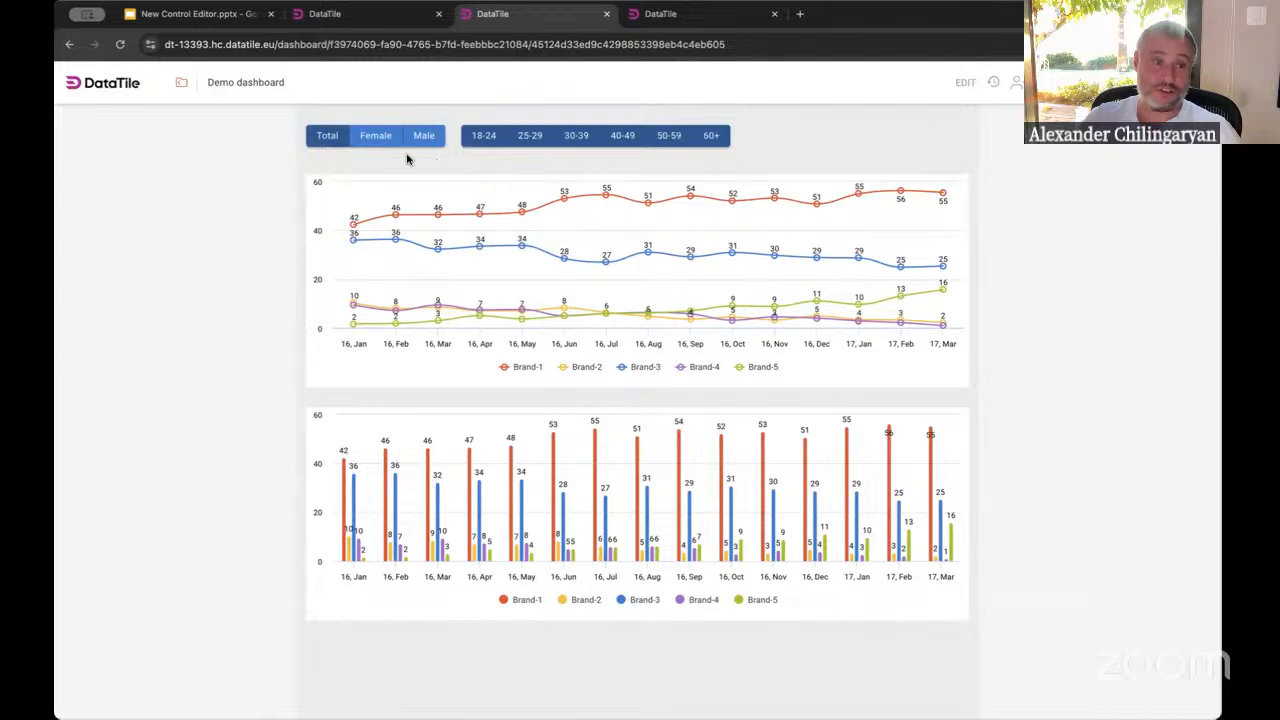
click(376, 139)
click(376, 138)
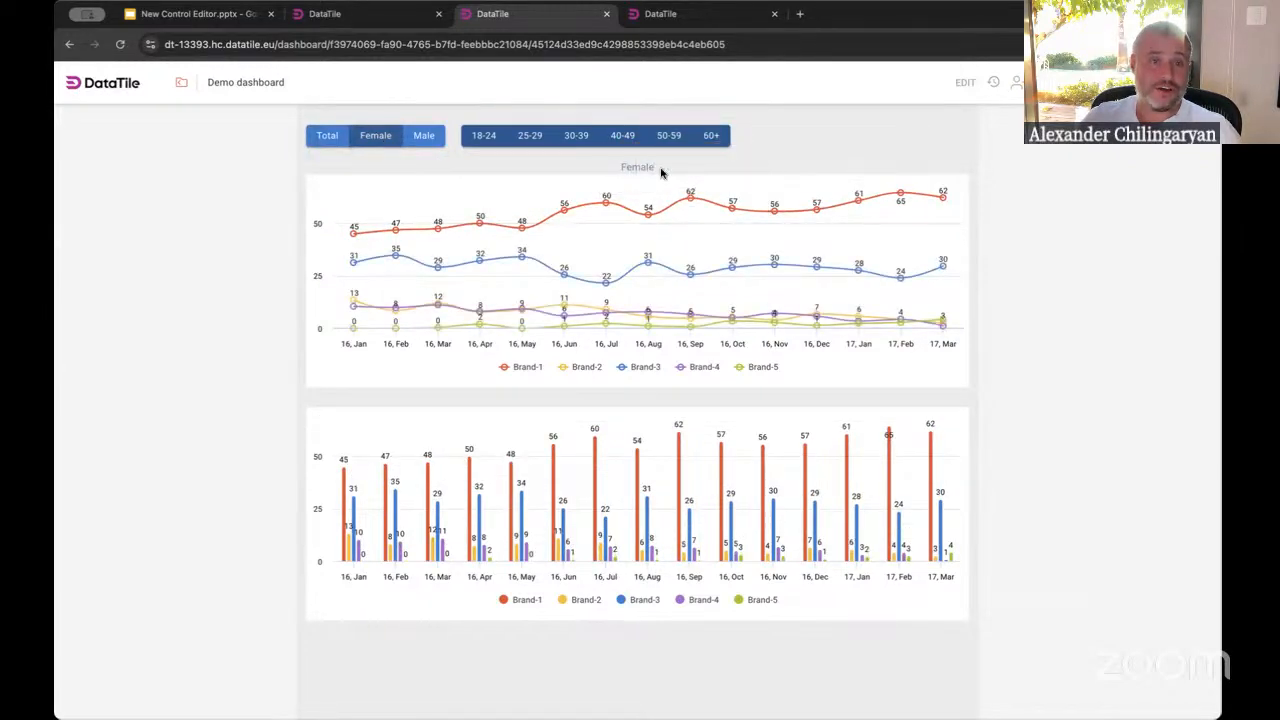
click(706, 137)
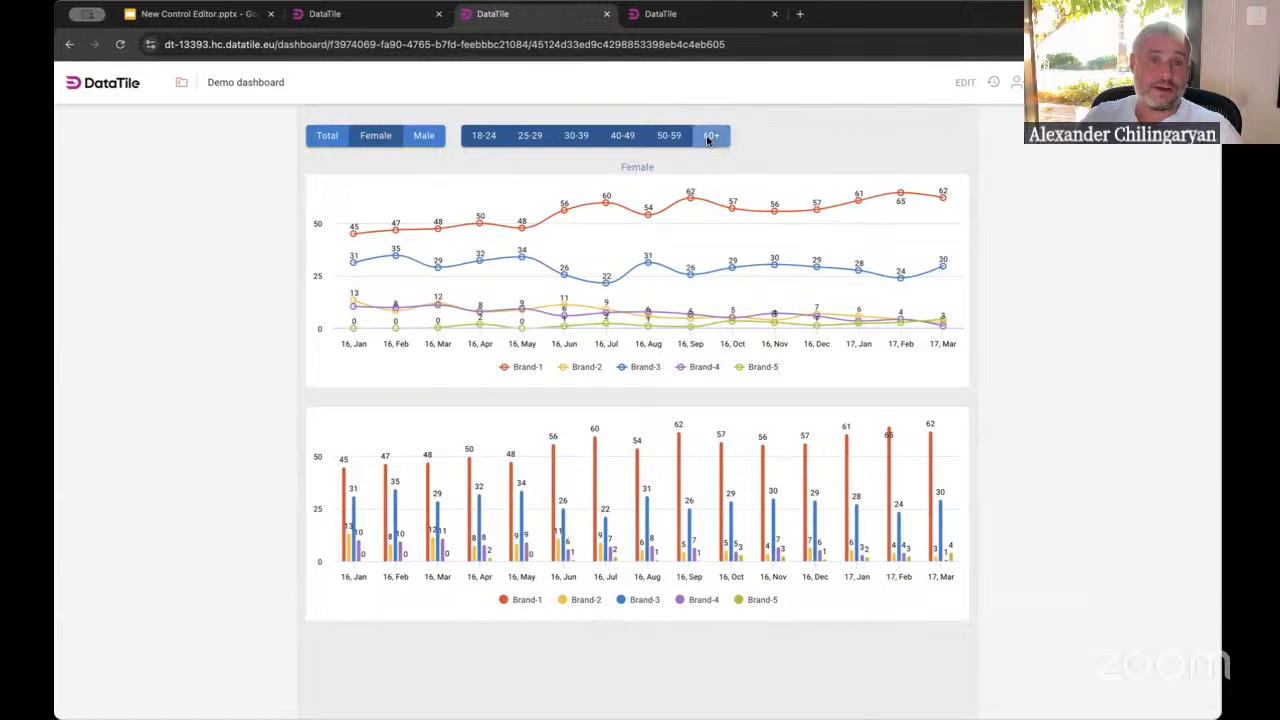
click(485, 137)
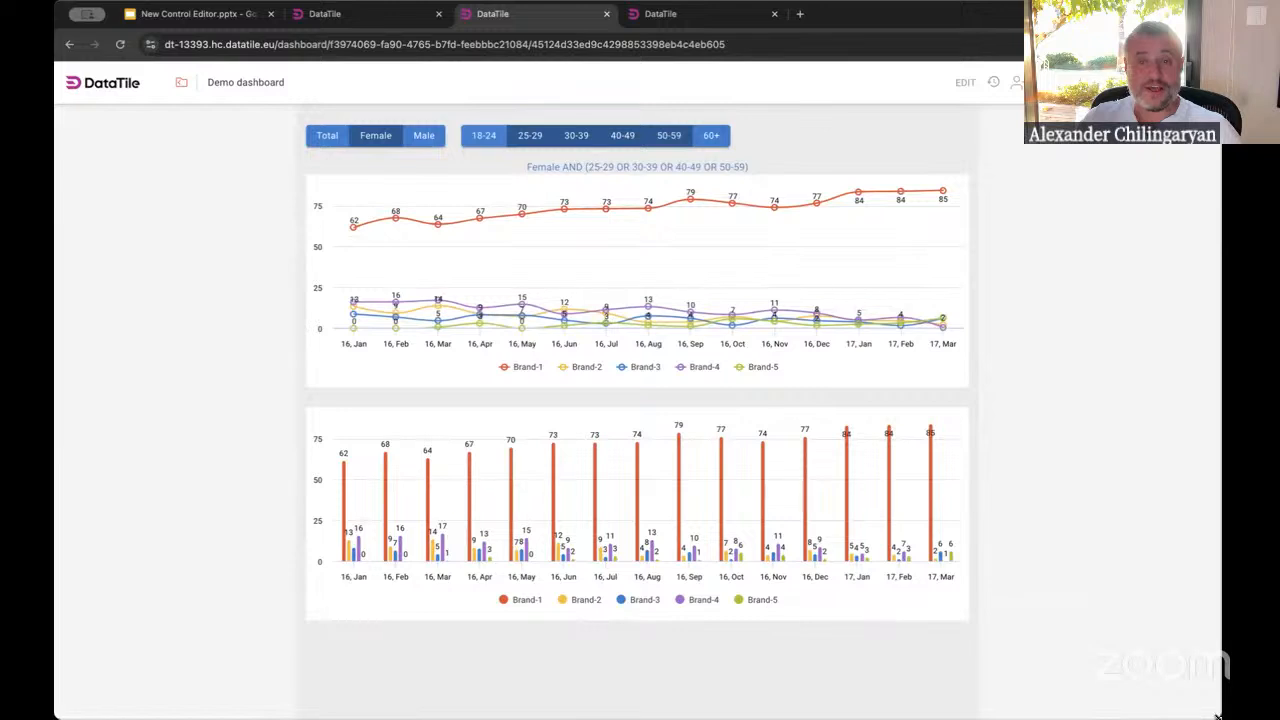
Examine the filter text above the line chart up close, highlighting its bracketed age group condition
drag(1220, 717, 998, 675)
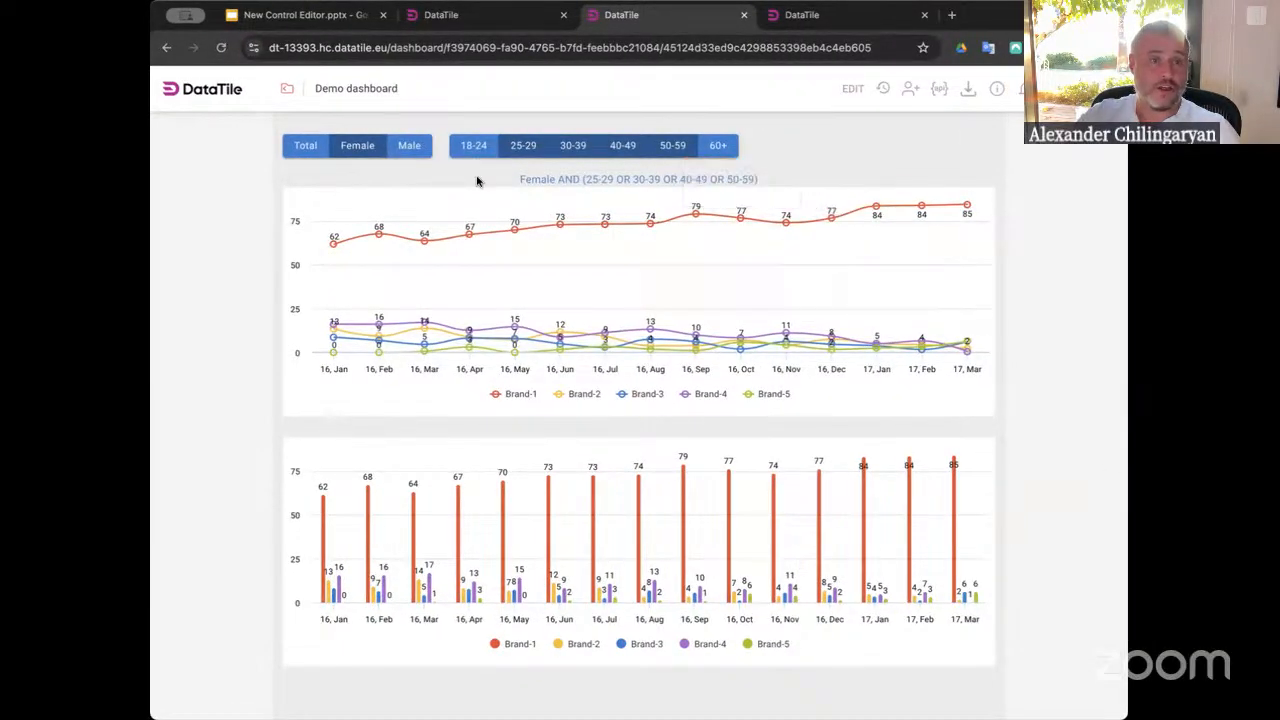
scroll(587, 181, up, 5)
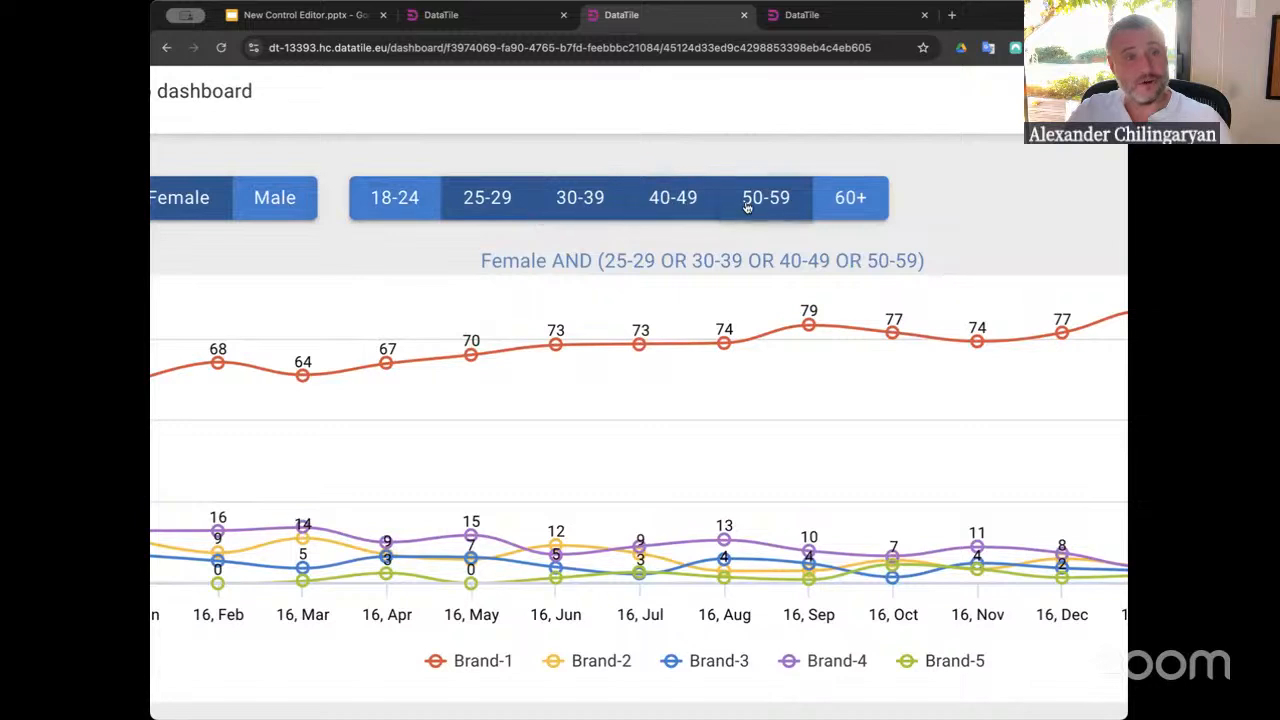
drag(598, 260, 933, 264)
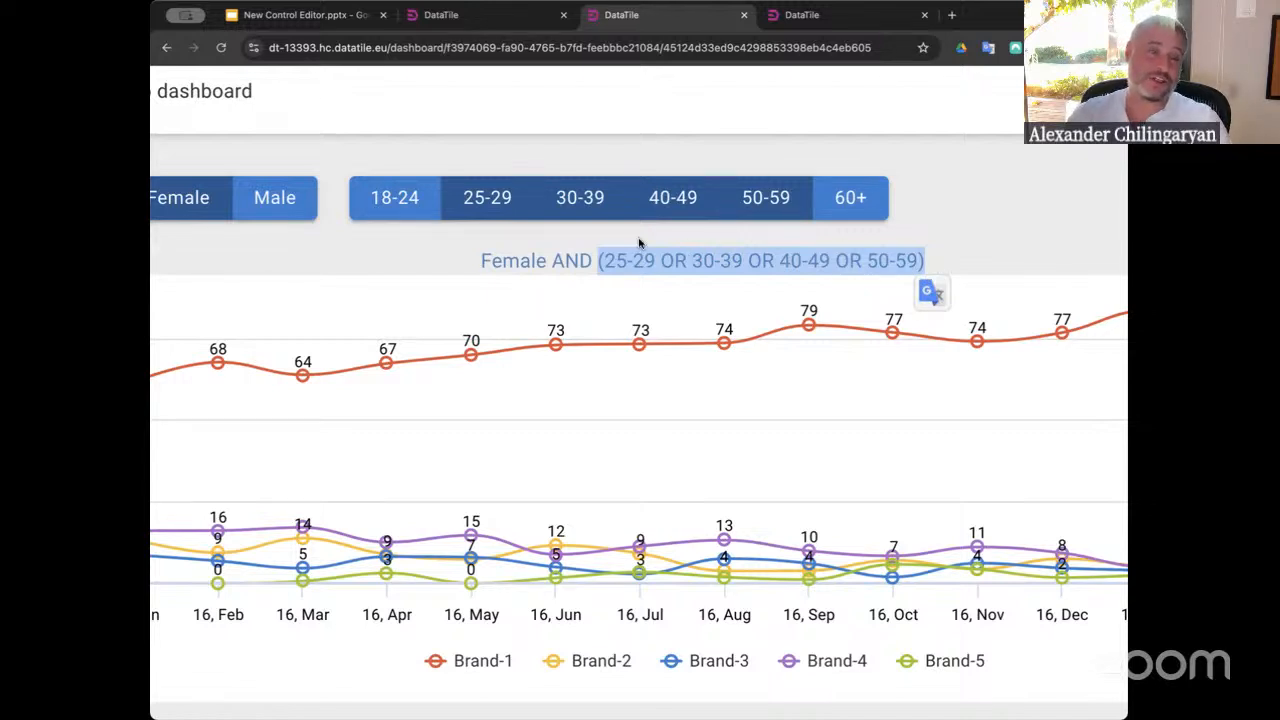
Examine the AND operator joining Female with the age groups in the line chart's filter text
click(572, 256)
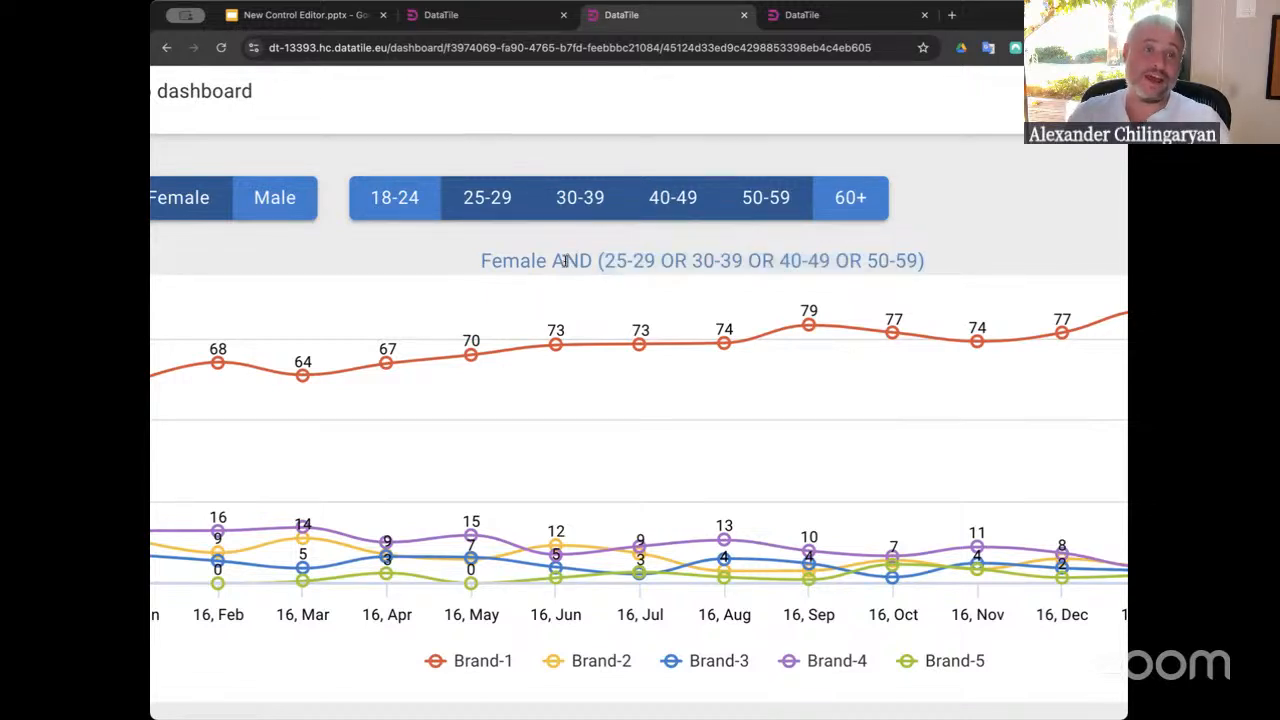
double_click(565, 260)
click(585, 263)
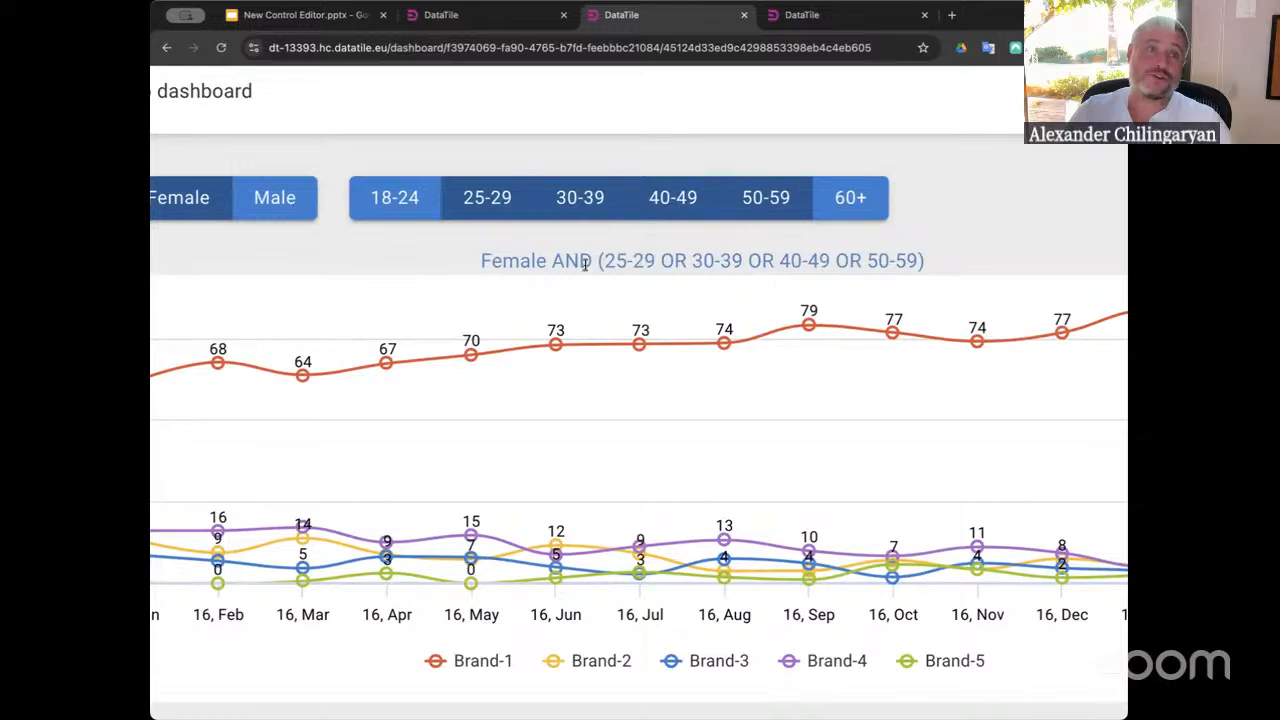
scroll(585, 263, down, 5)
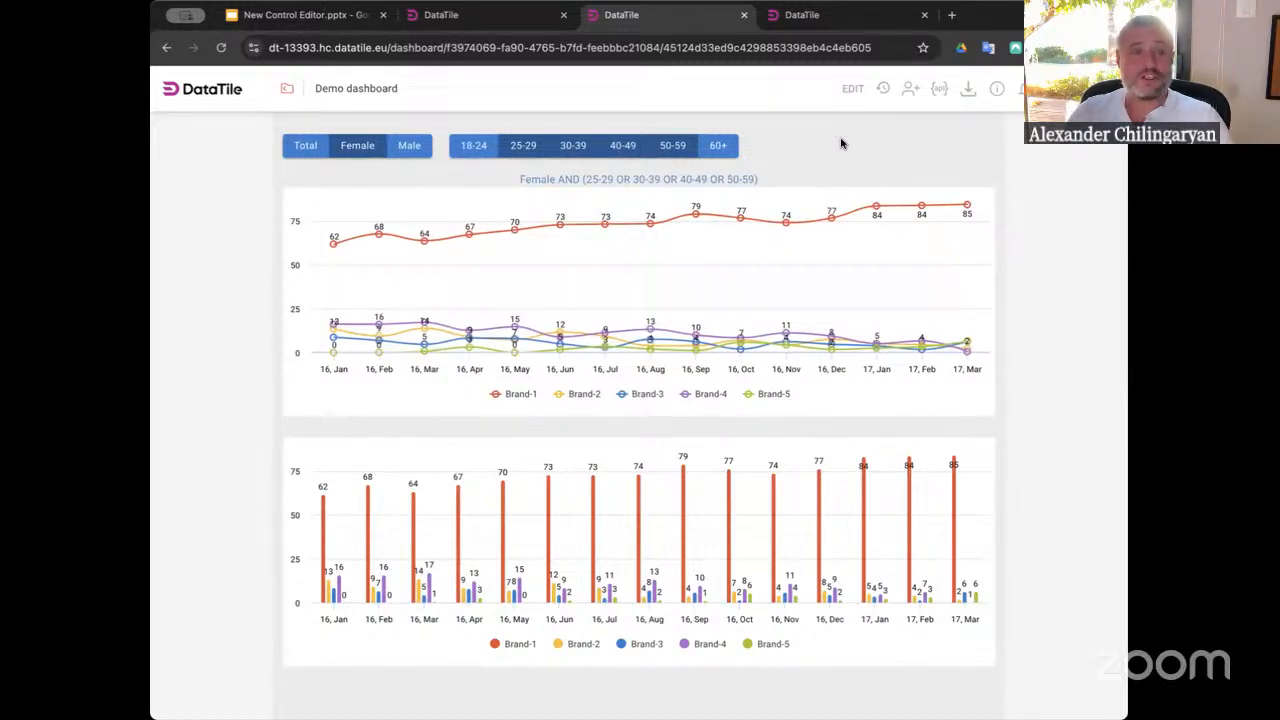
Add the 60+ age group to the dashboard filter and inspect the line chart in edit mode before returning to view mode
click(719, 149)
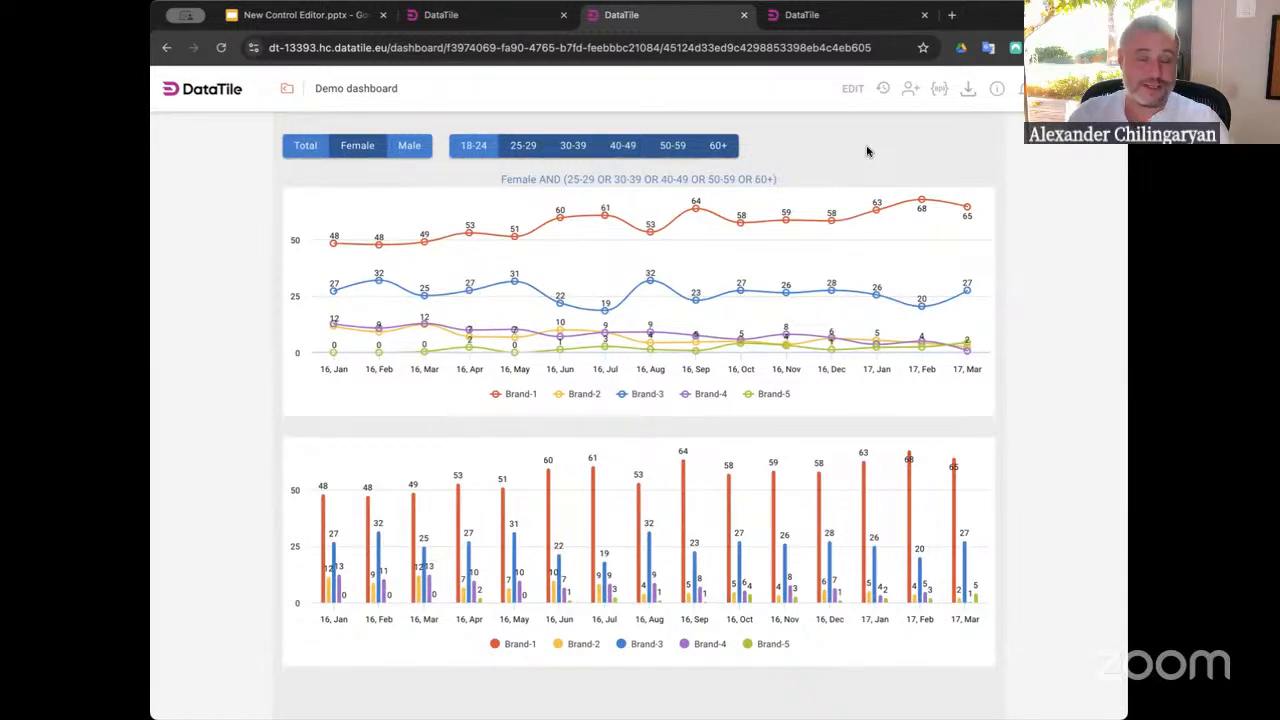
click(851, 93)
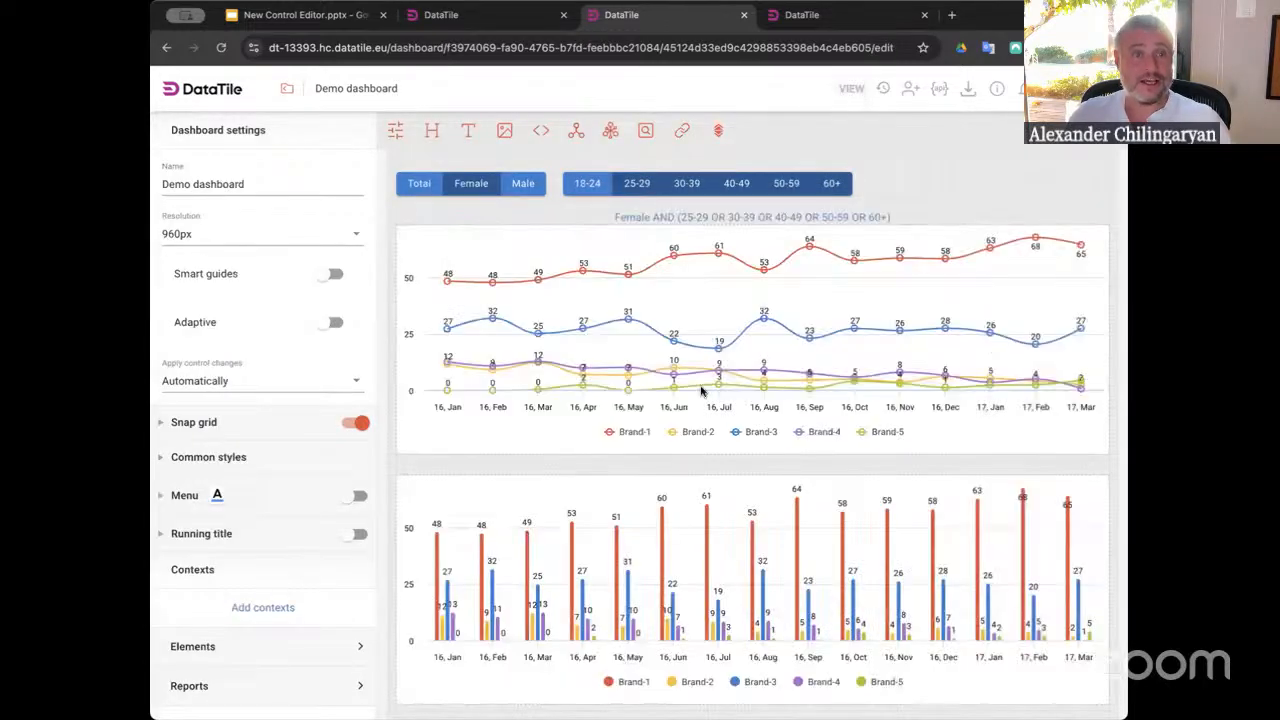
click(578, 398)
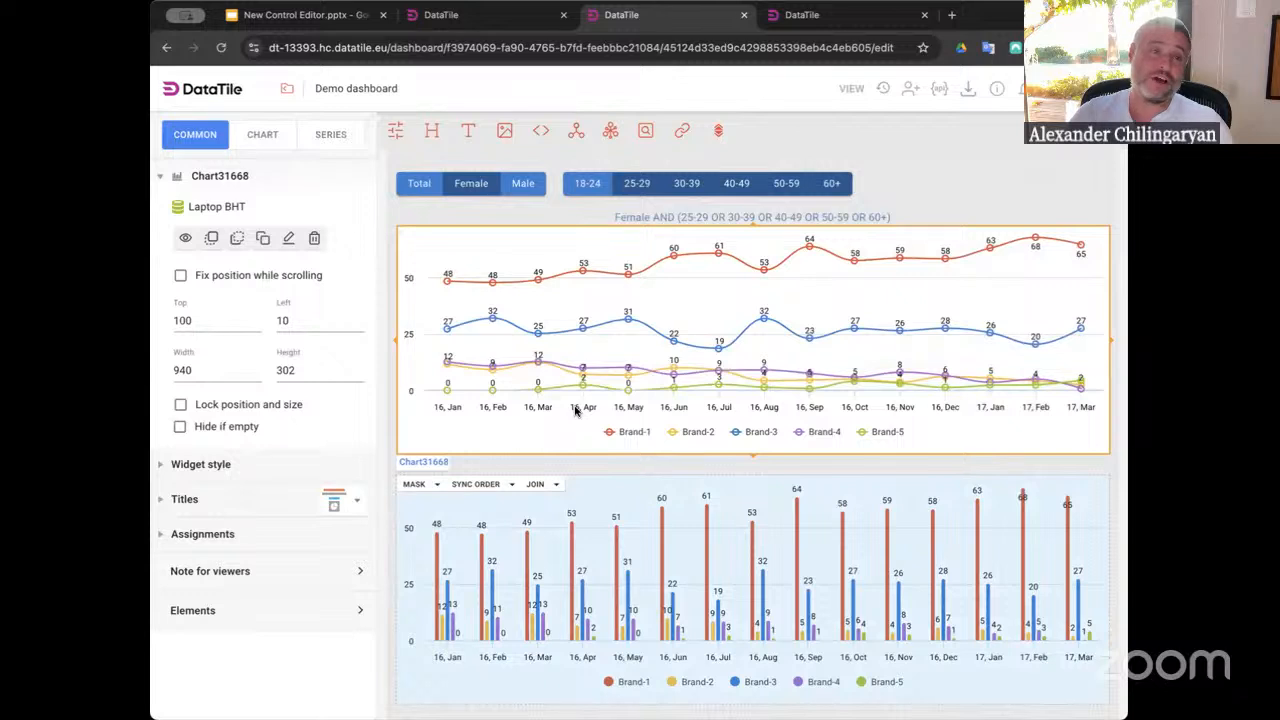
click(851, 88)
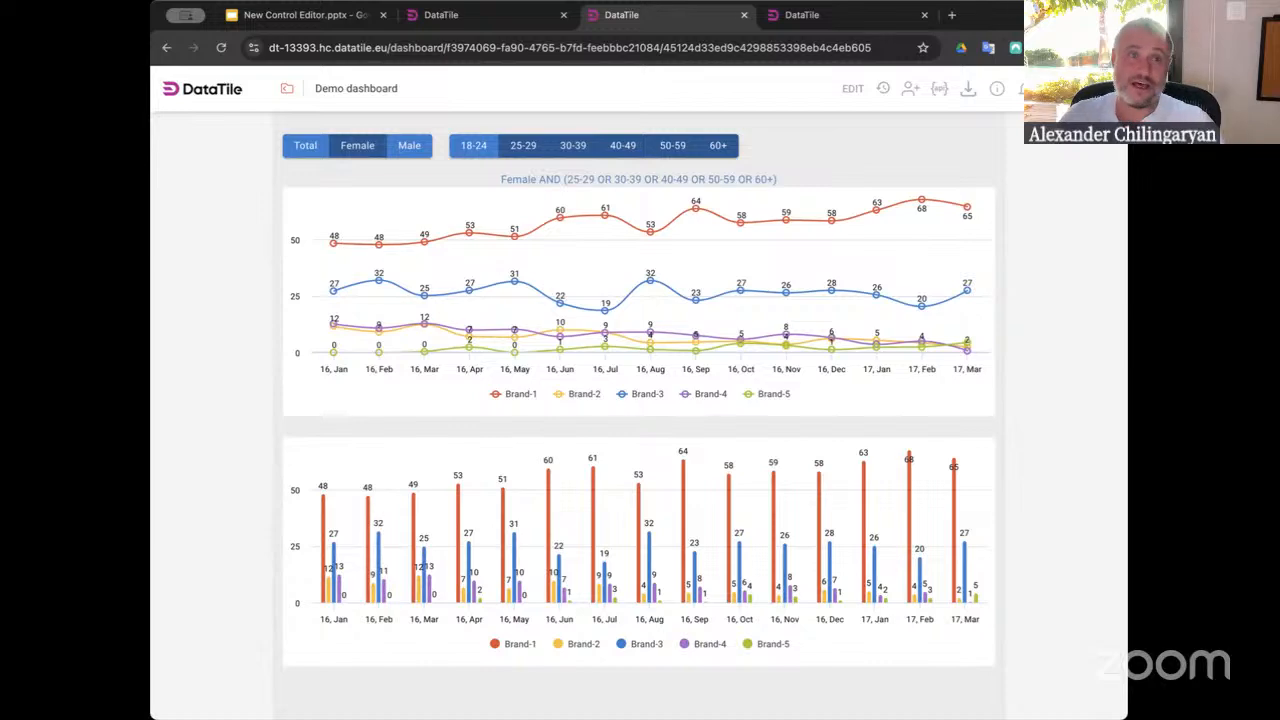
Open the line chart's source as a crosstab, inspect the expression behind the Brand-1 row, and return to the dashboard
click(852, 88)
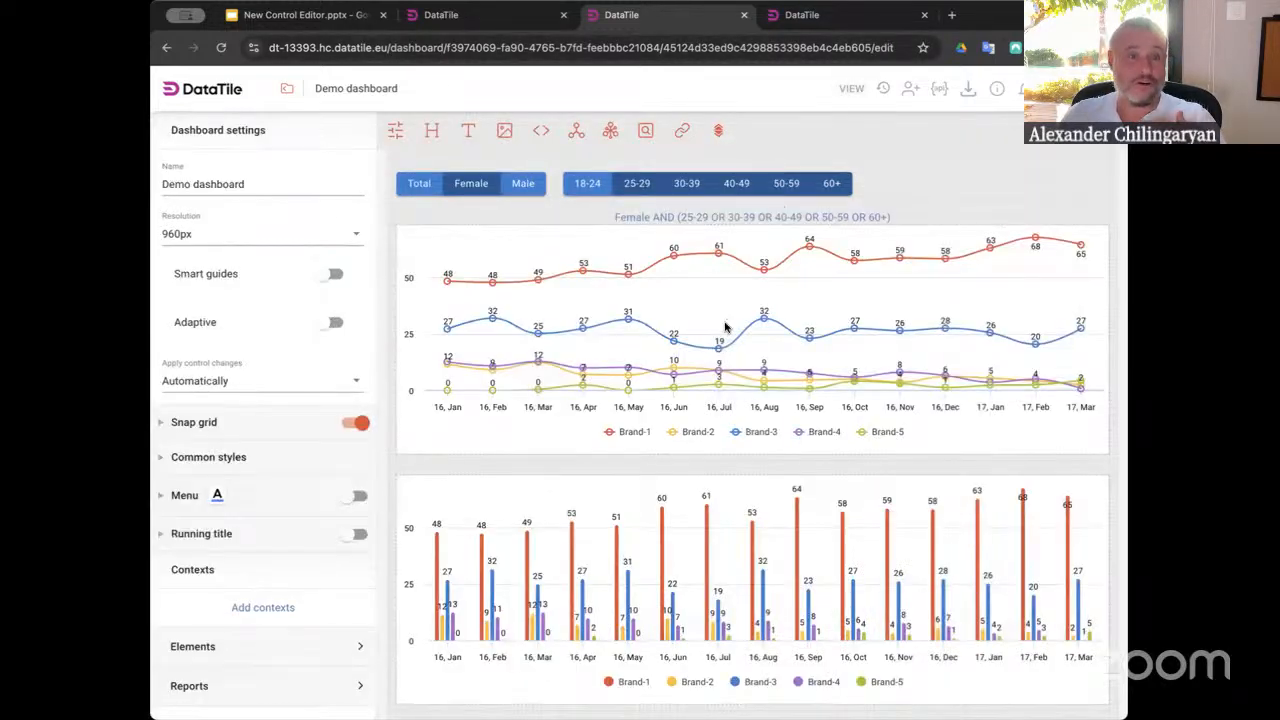
click(726, 327)
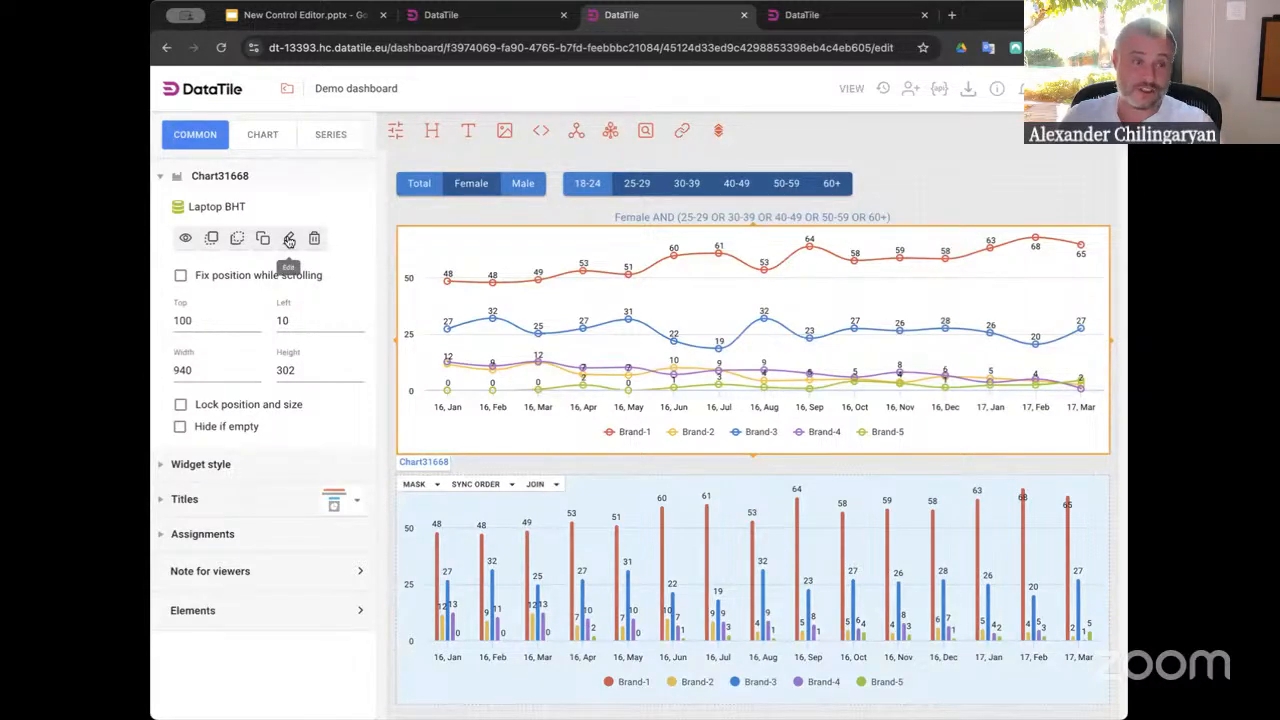
click(288, 240)
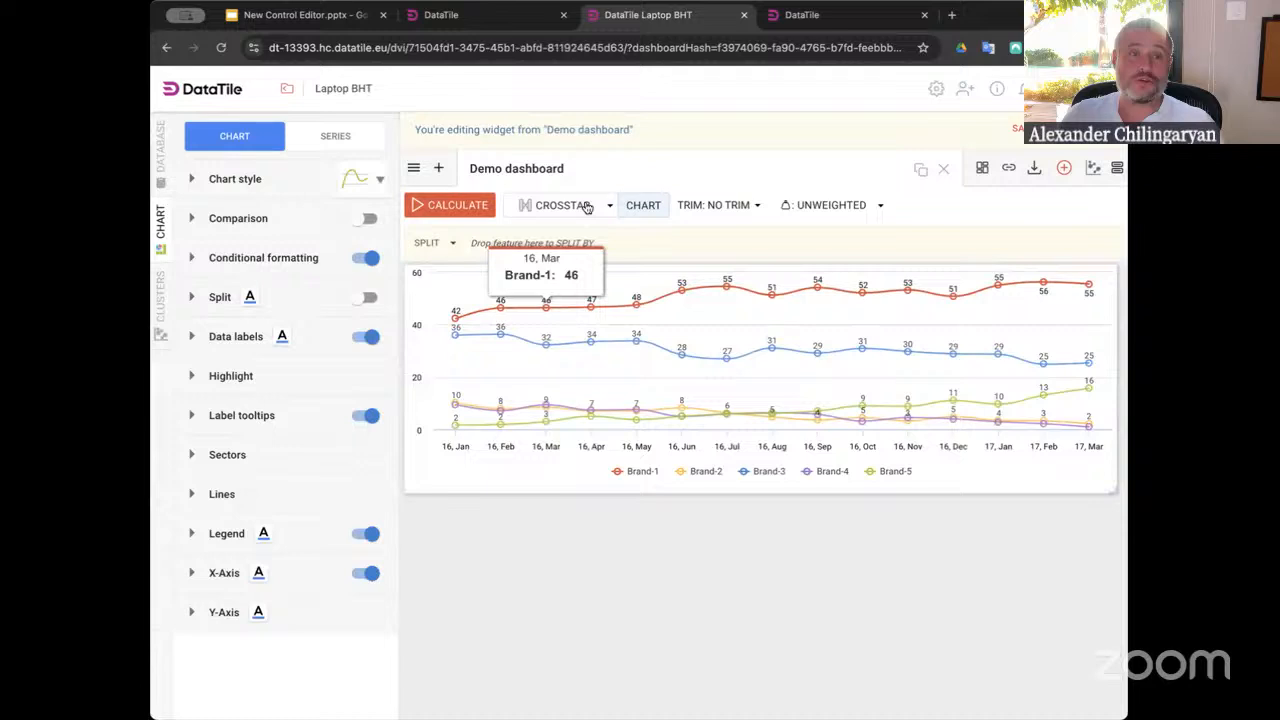
click(562, 205)
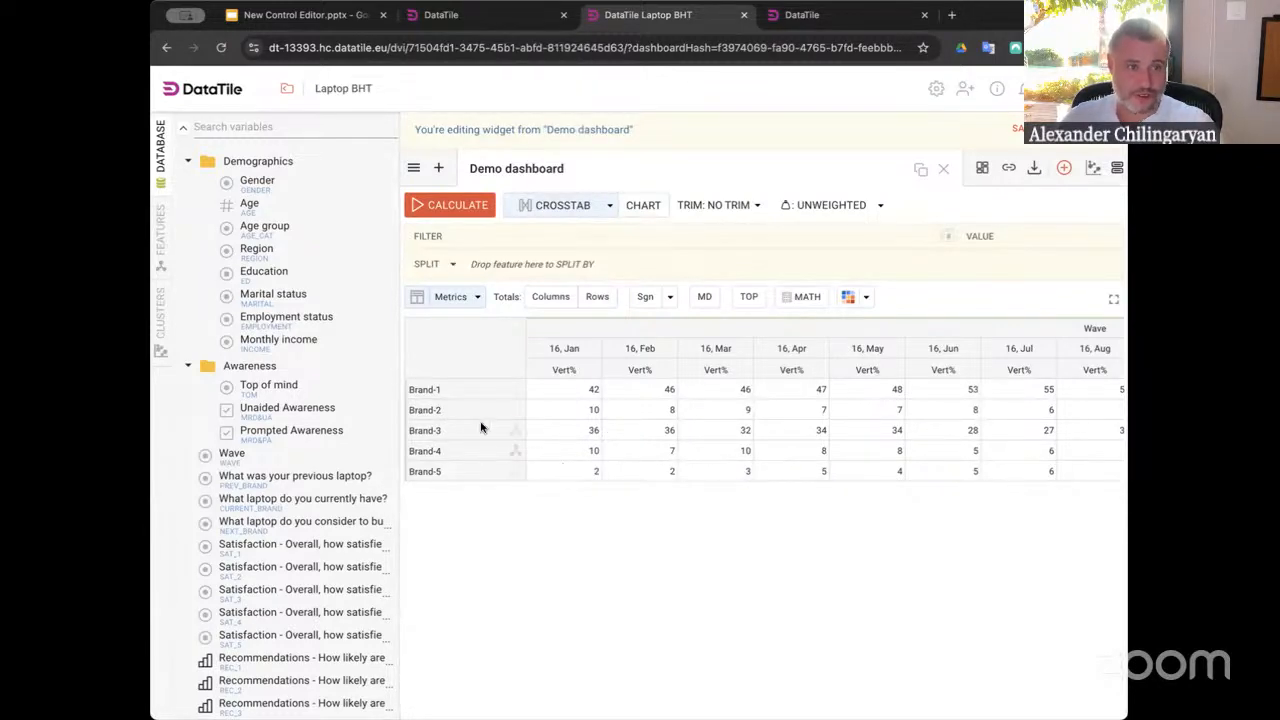
click(515, 391)
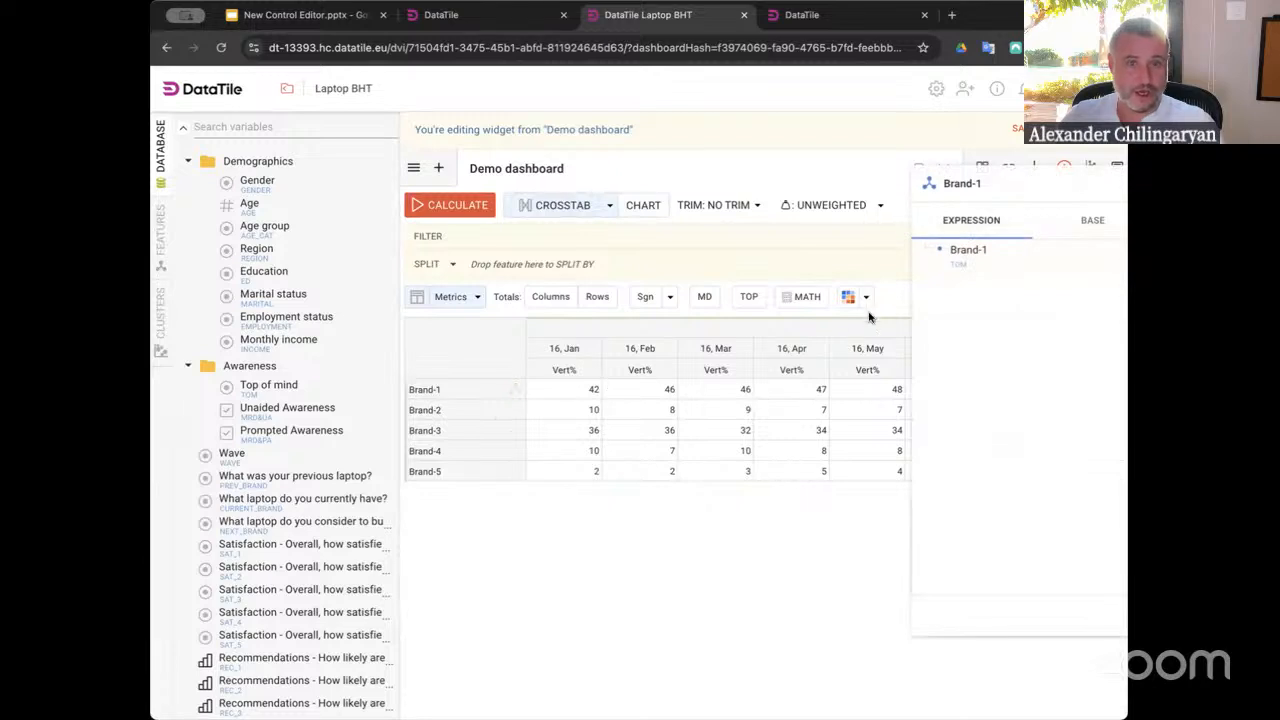
drag(1007, 185, 819, 183)
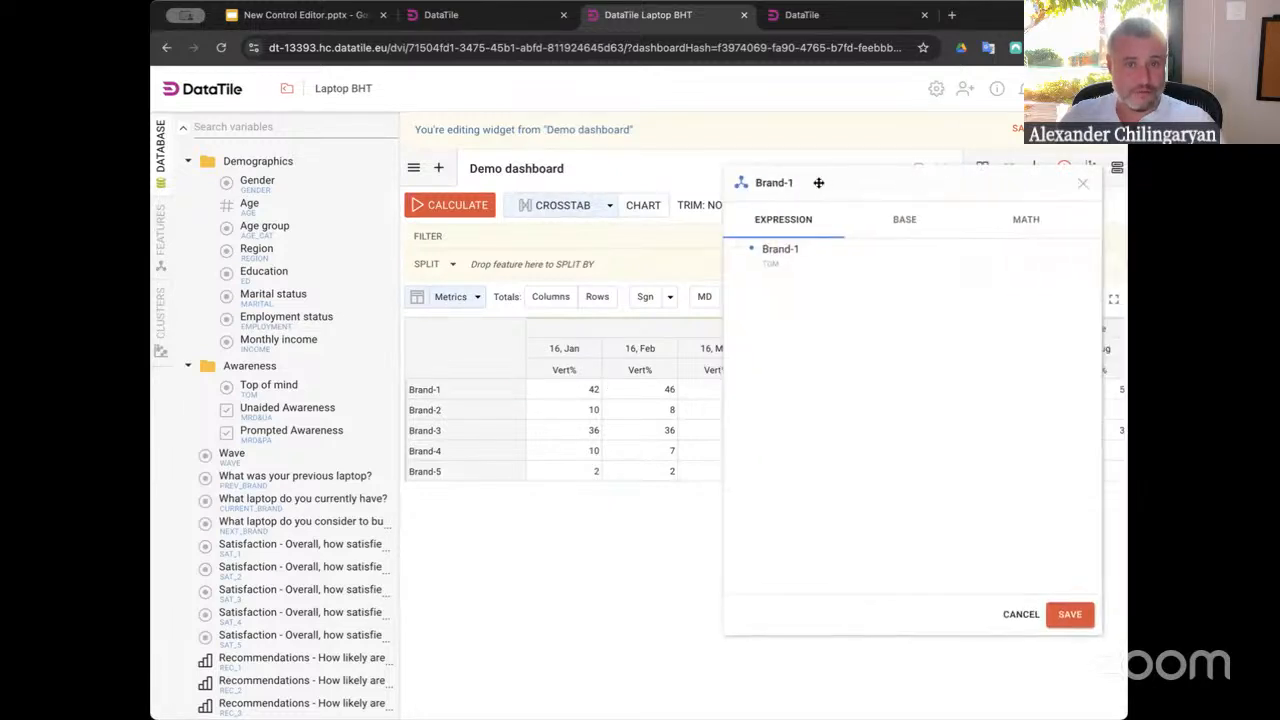
click(1083, 184)
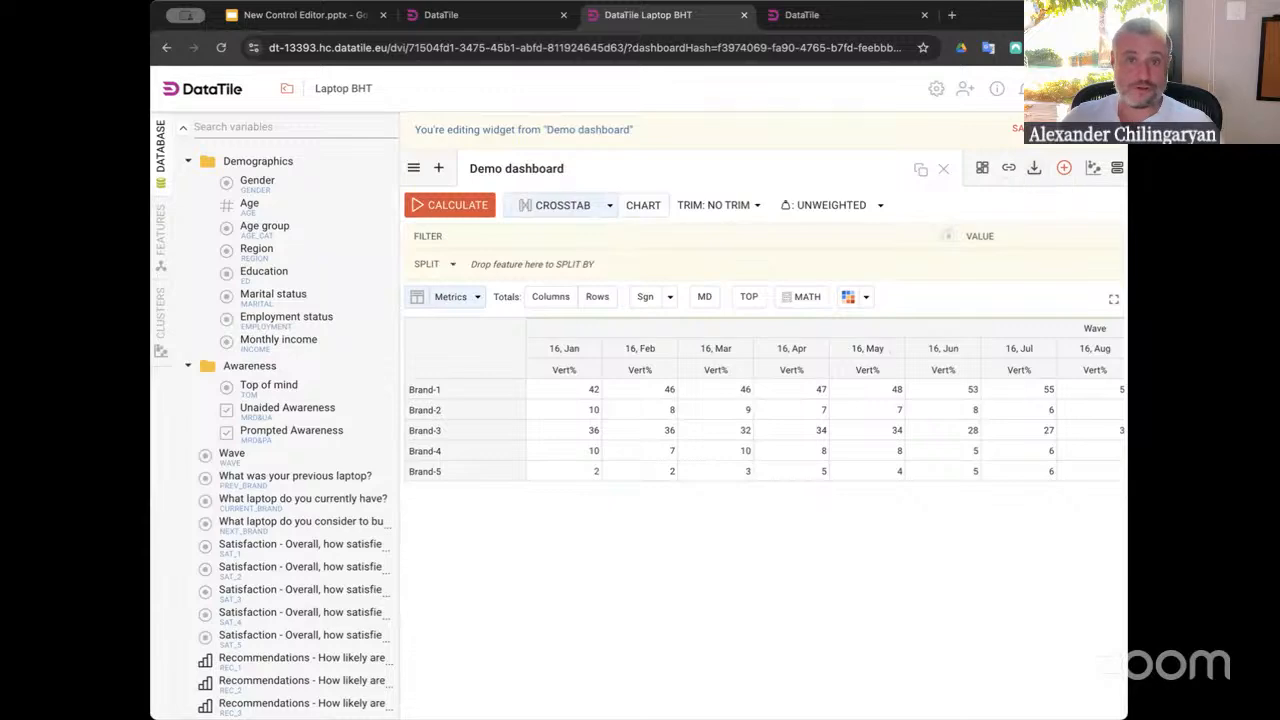
click(1032, 129)
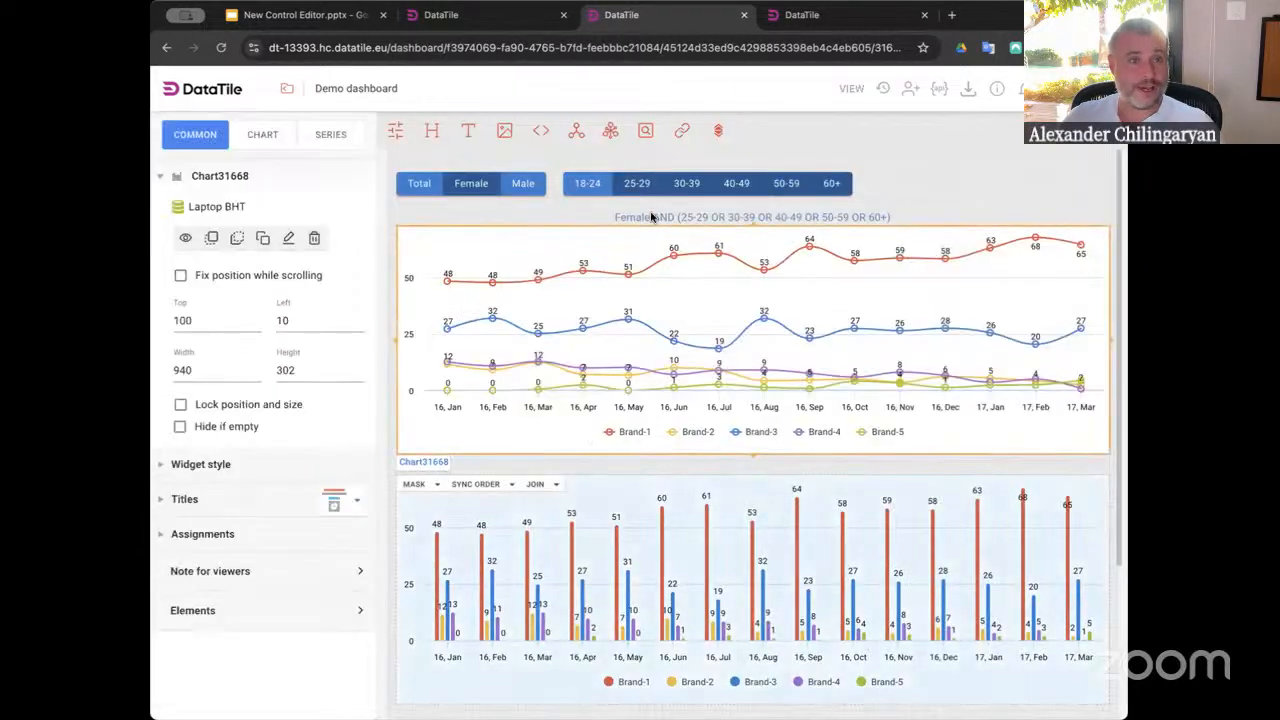
Reopen the line chart's source crosstab, compare the expressions of the Brand-1 and Brand-2 rows, and go back to the dashboard
click(460, 222)
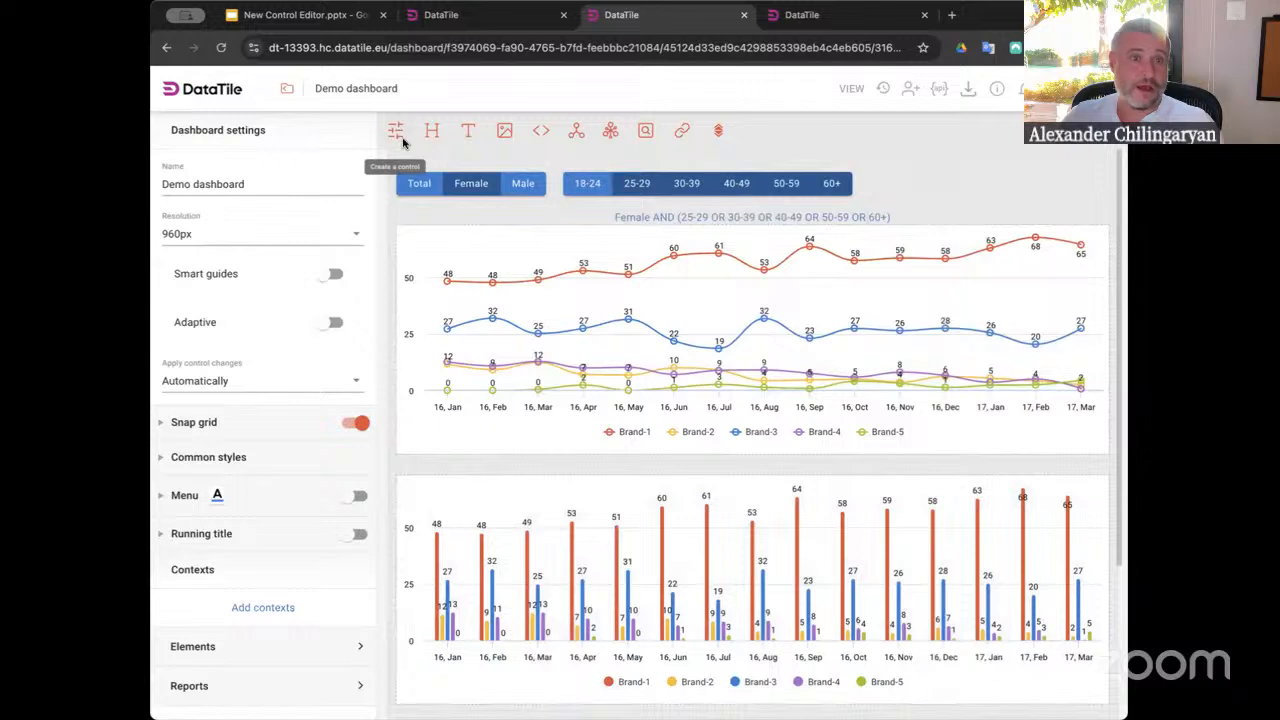
click(503, 325)
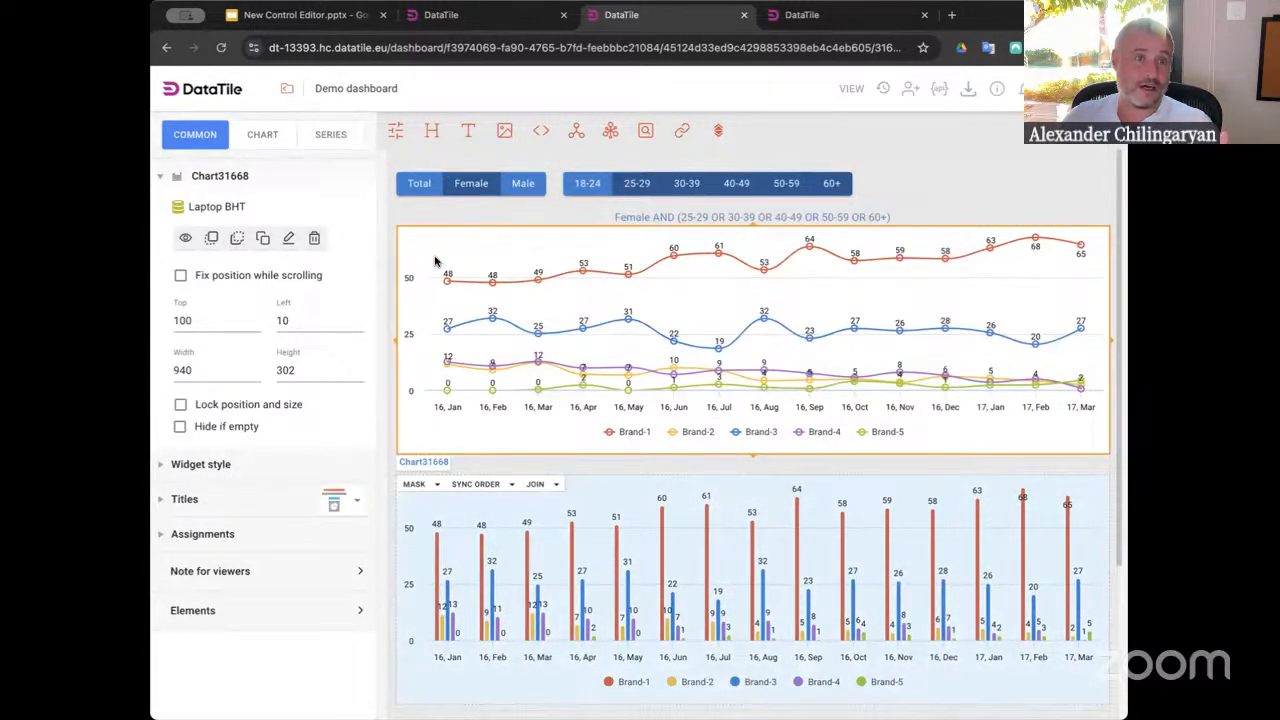
click(289, 238)
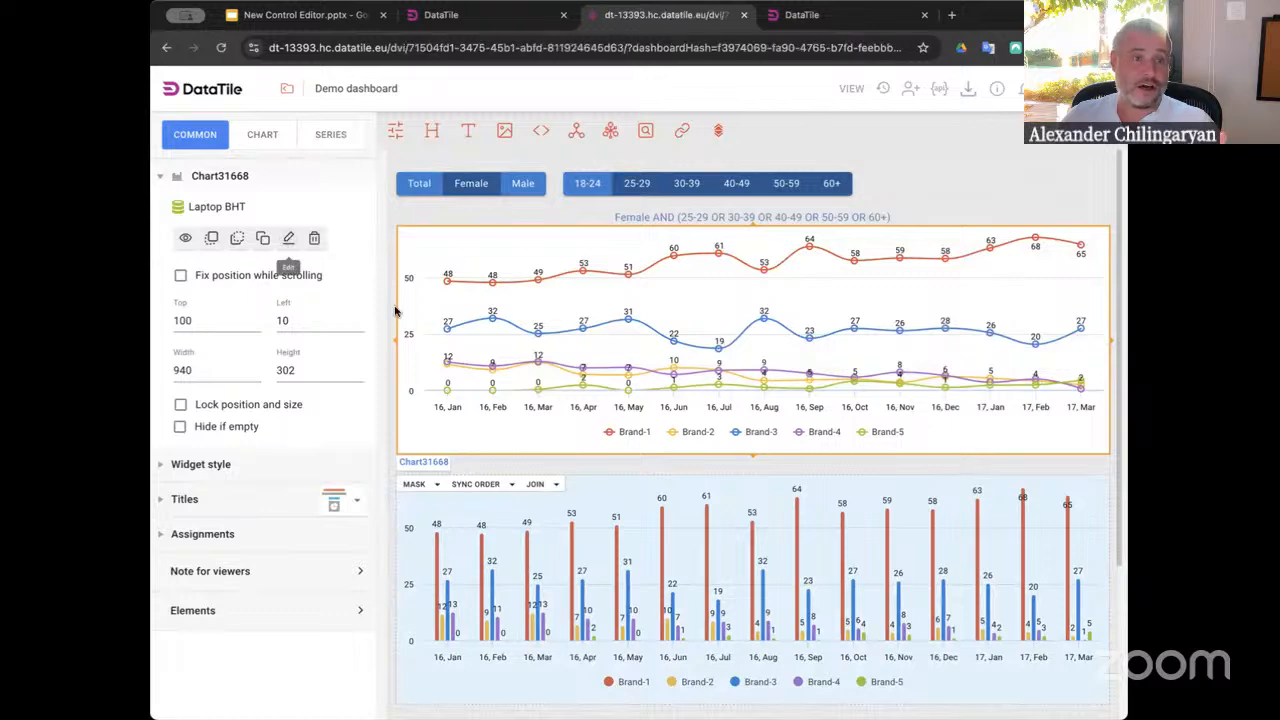
click(526, 211)
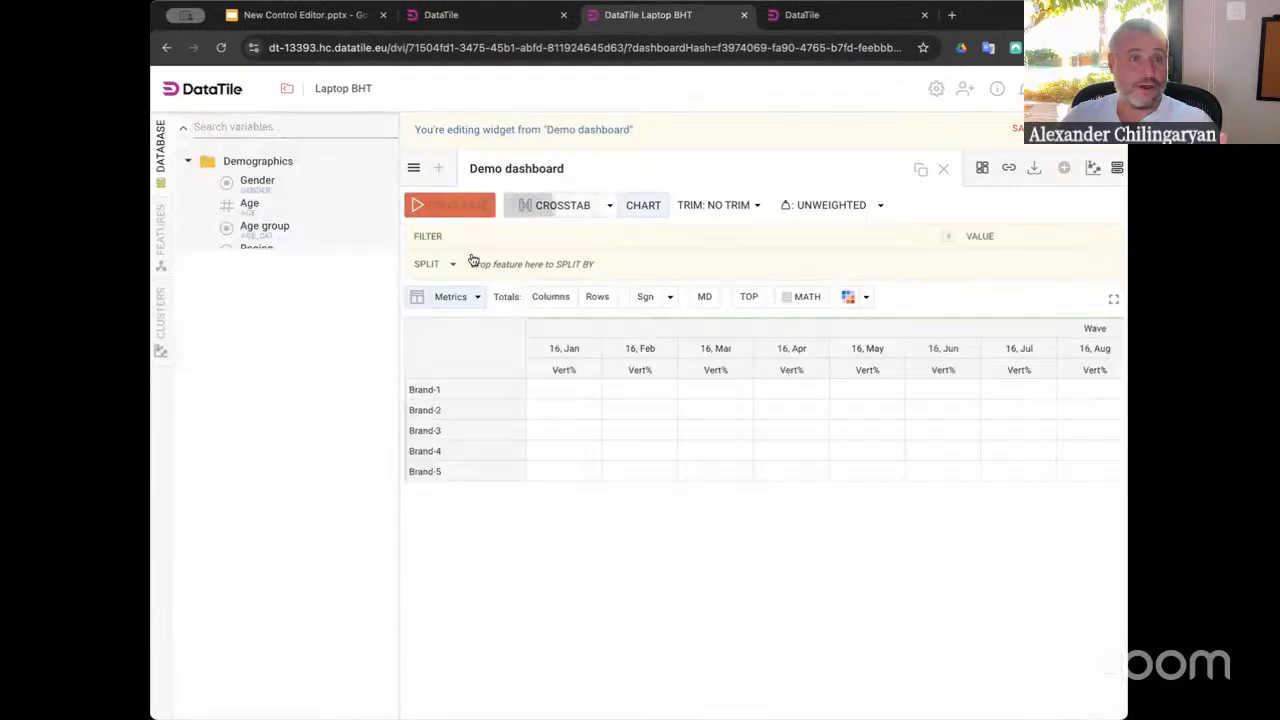
click(516, 392)
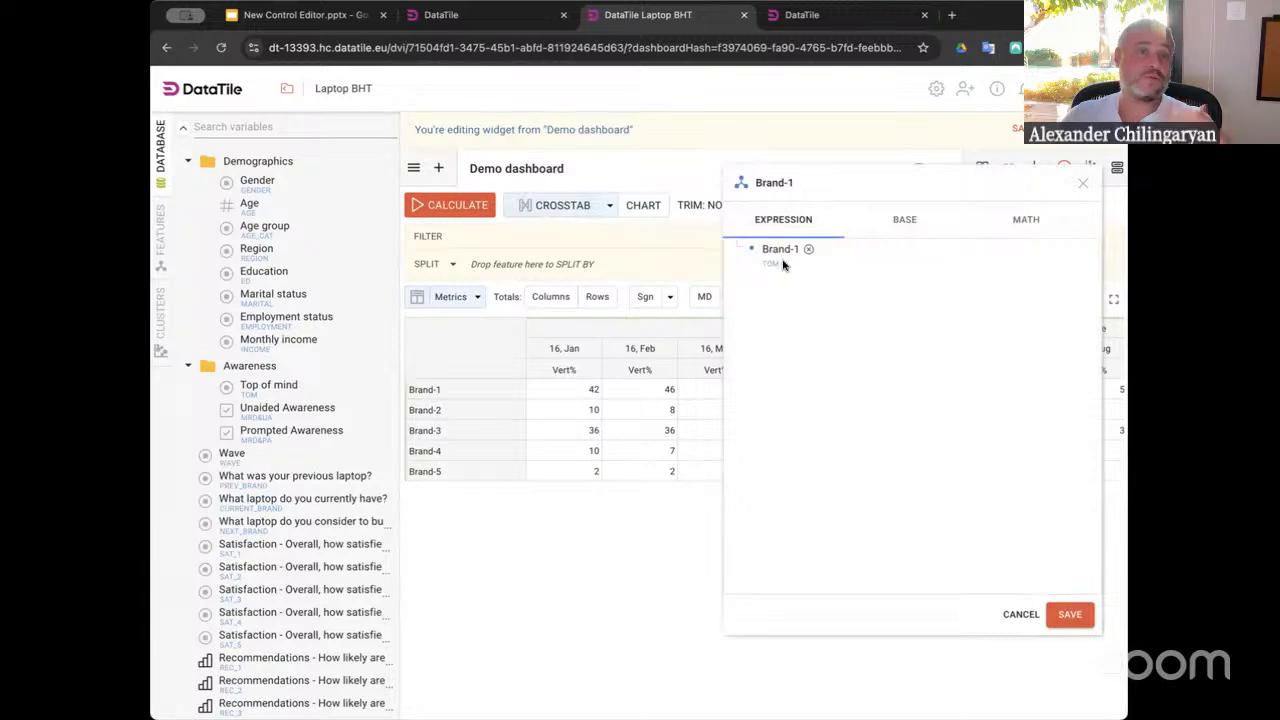
click(516, 410)
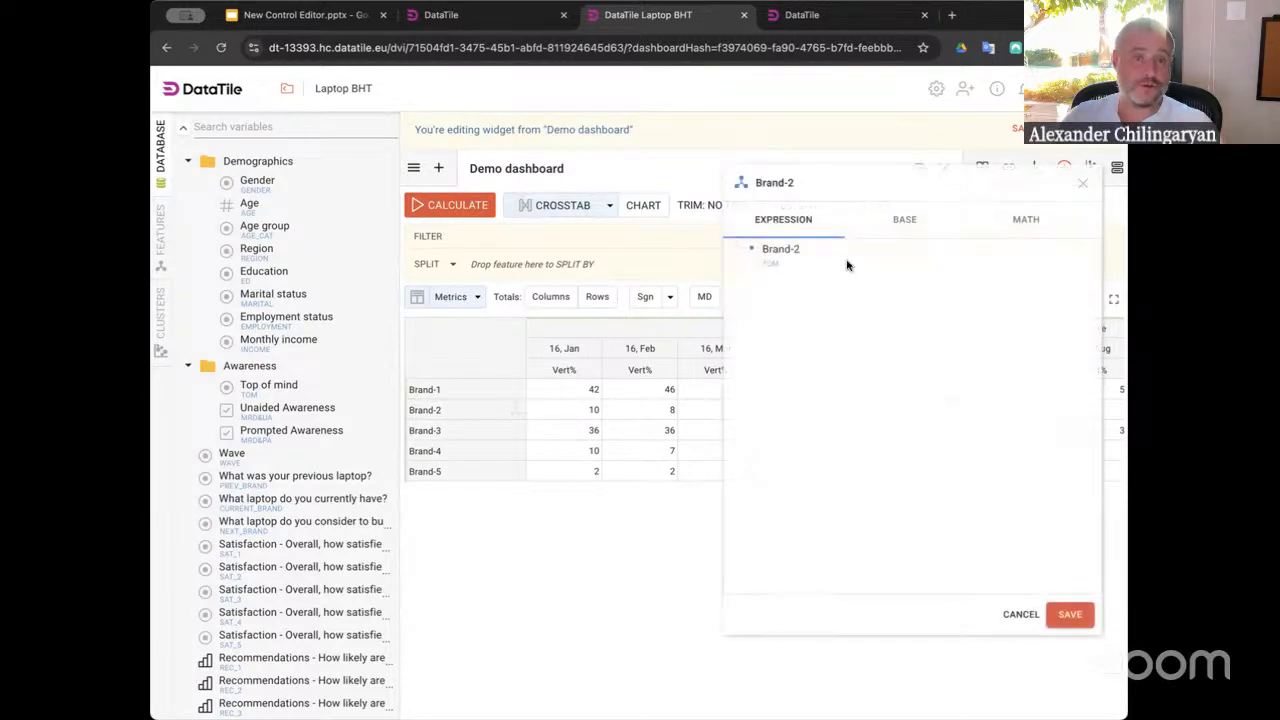
click(1015, 614)
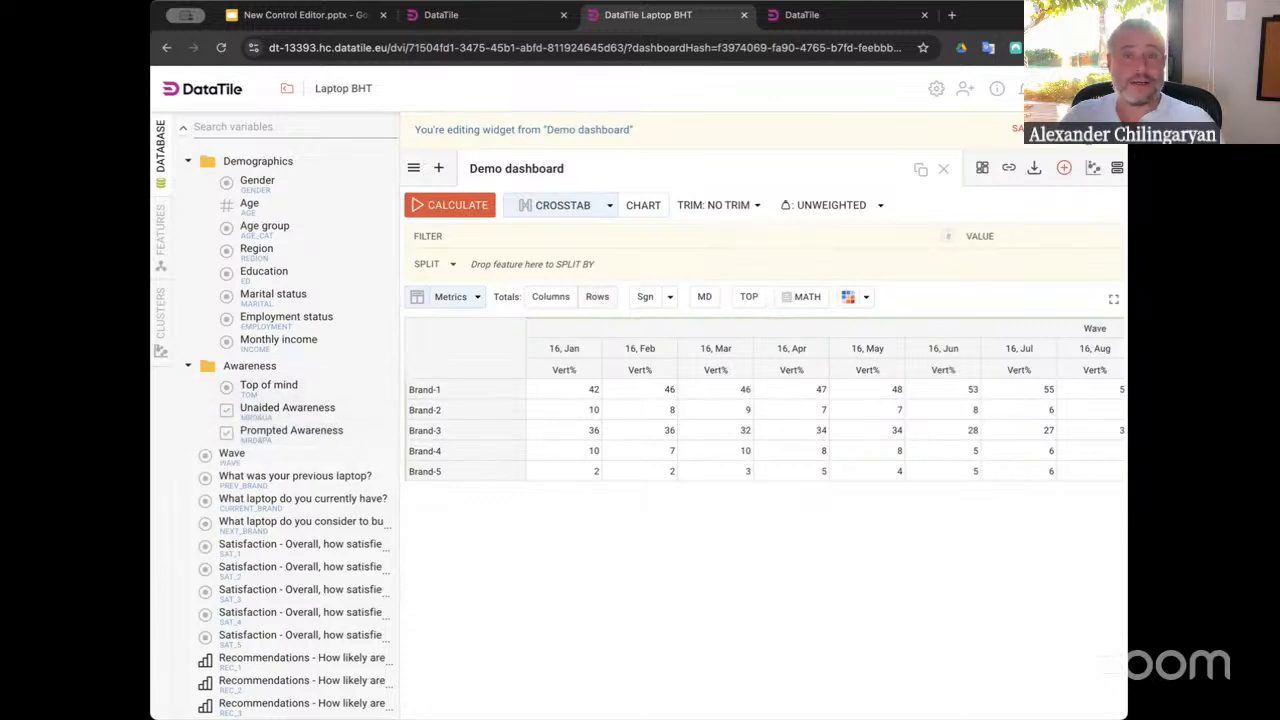
click(1084, 130)
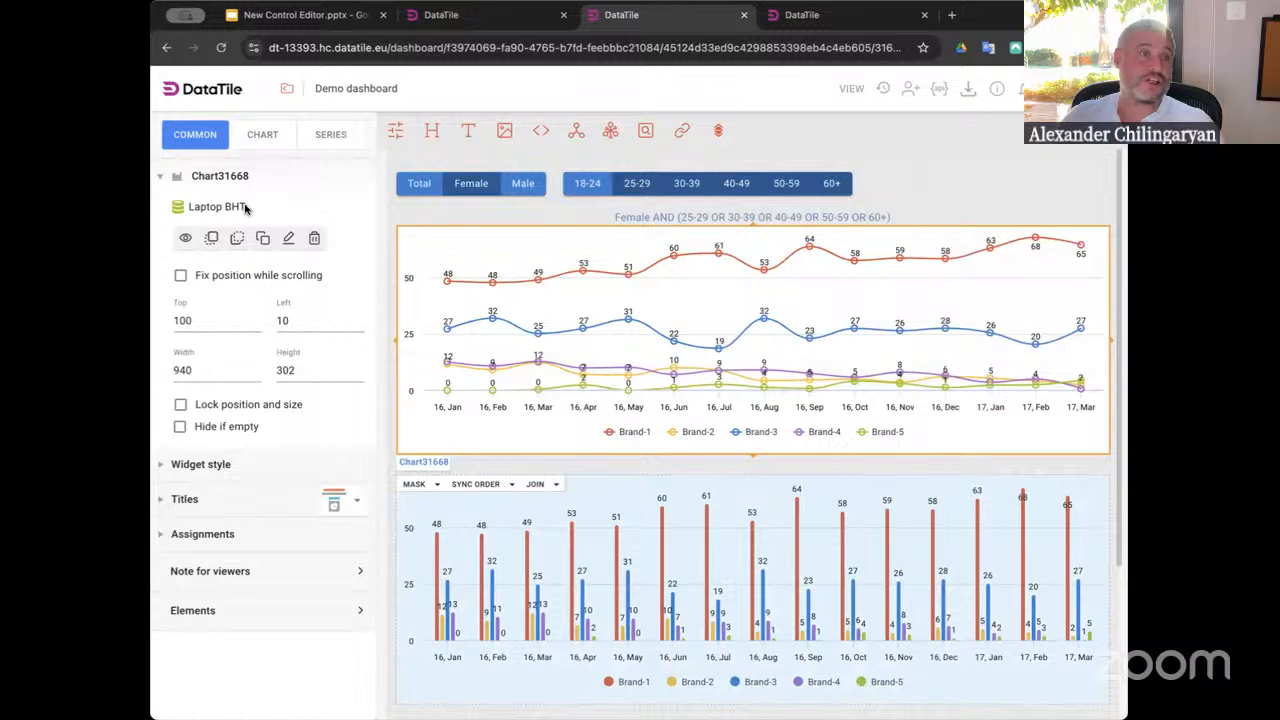
Create a new dashboard control from the Top of mind variable added as a list, and choose Brand-1 in its preview
click(394, 133)
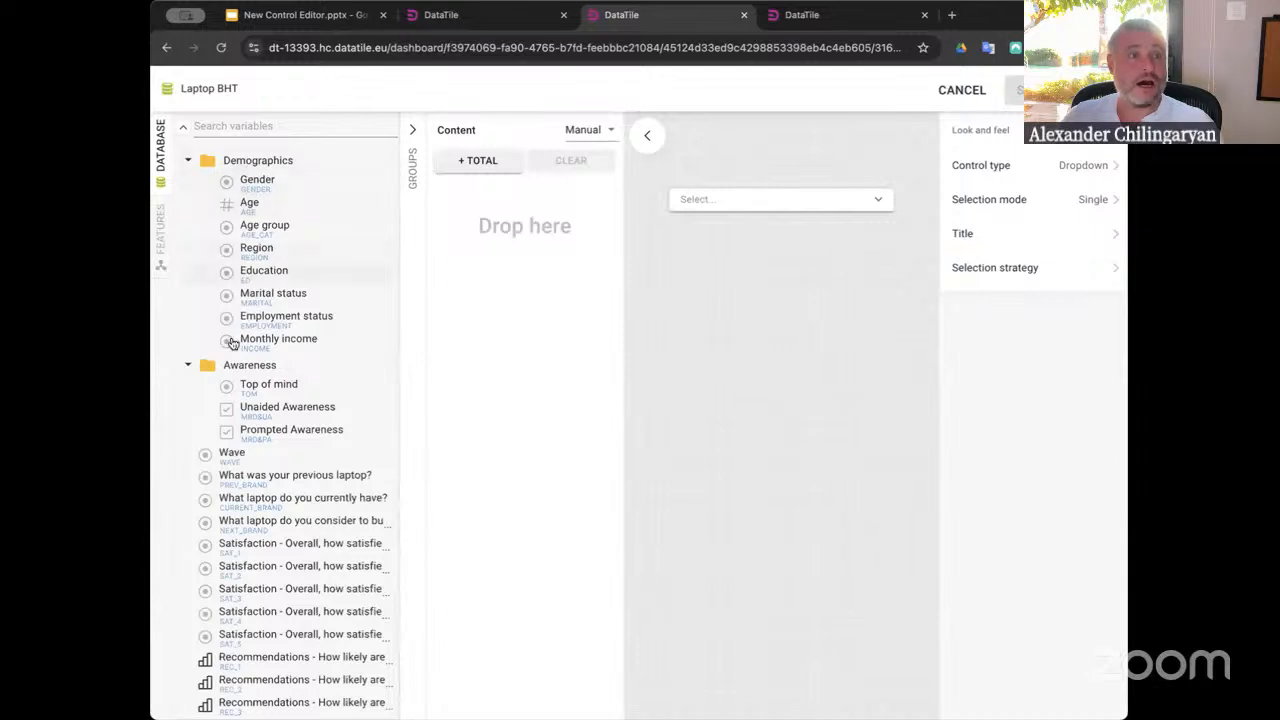
drag(253, 384, 560, 225)
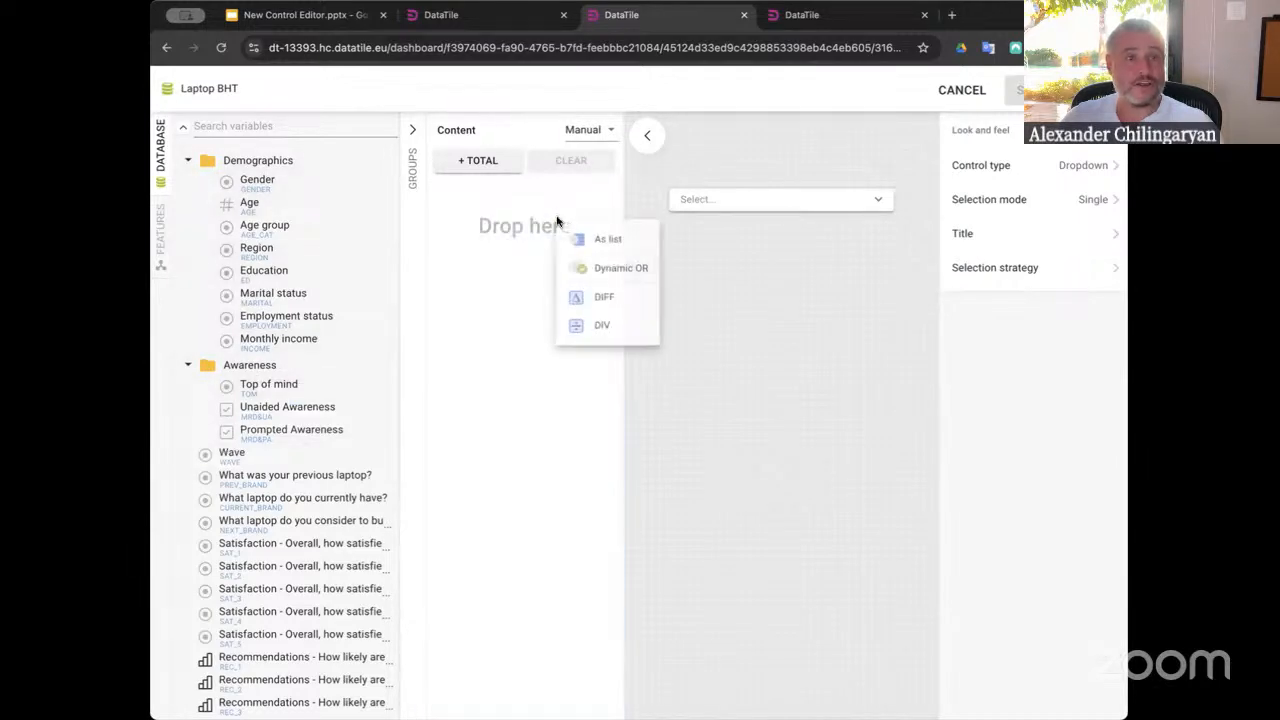
click(600, 240)
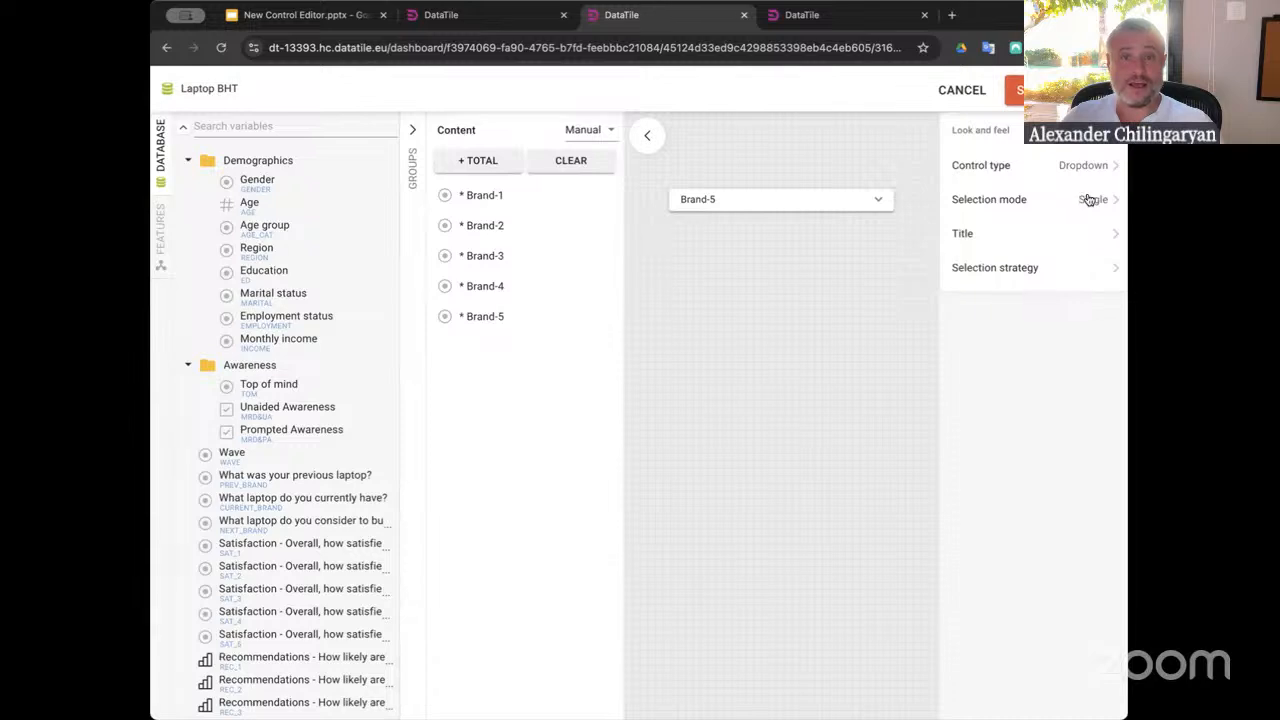
click(821, 205)
click(714, 233)
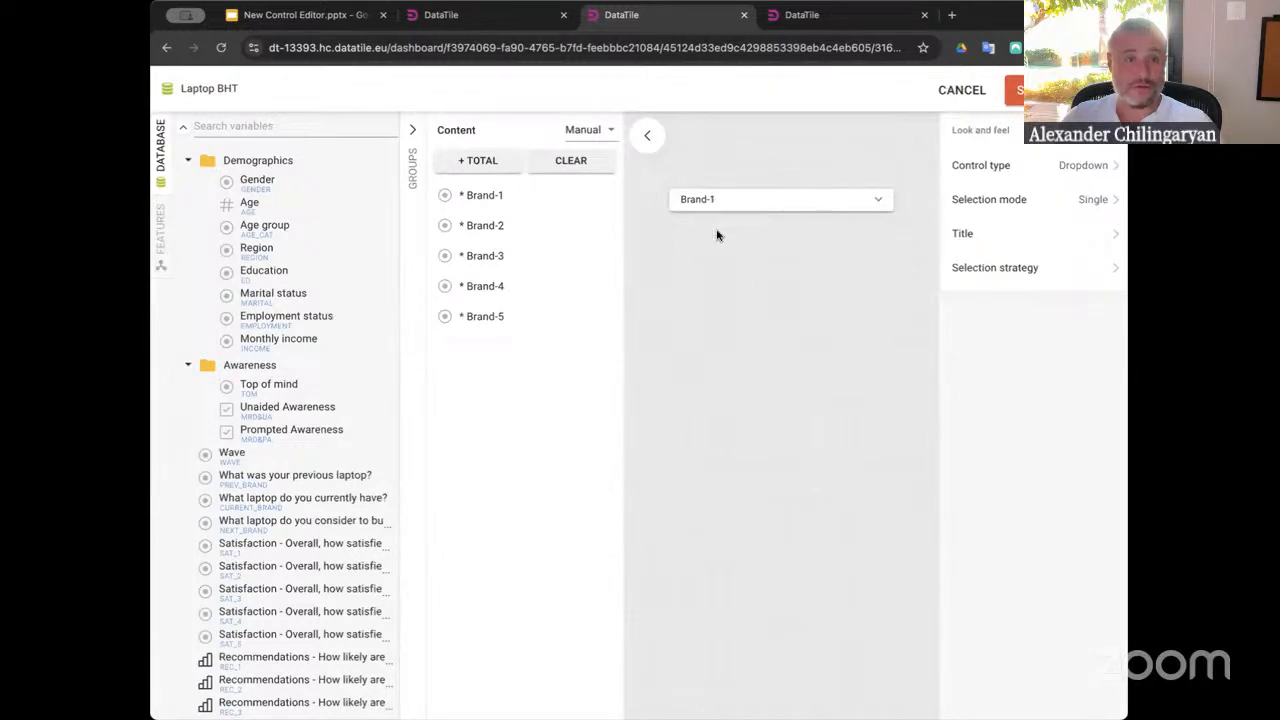
Set the brand control's selection mode to Multiple and select all the brands in its preview dropdown
click(1097, 205)
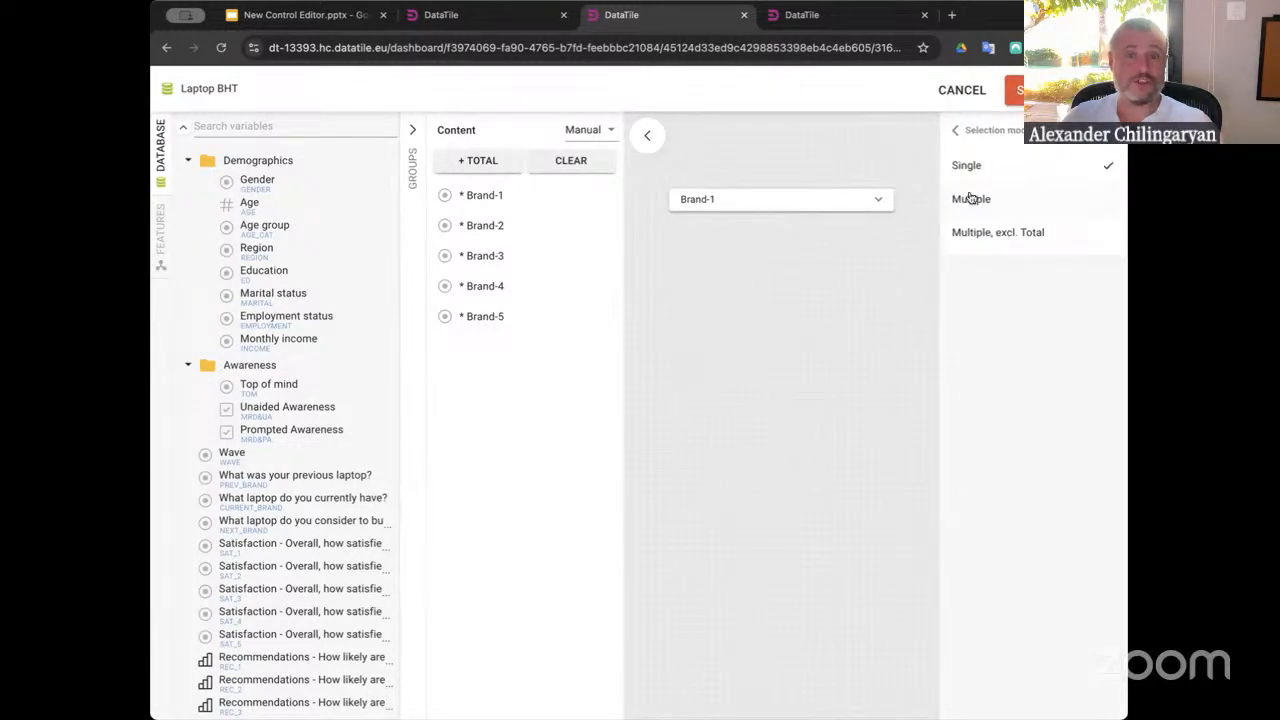
click(972, 199)
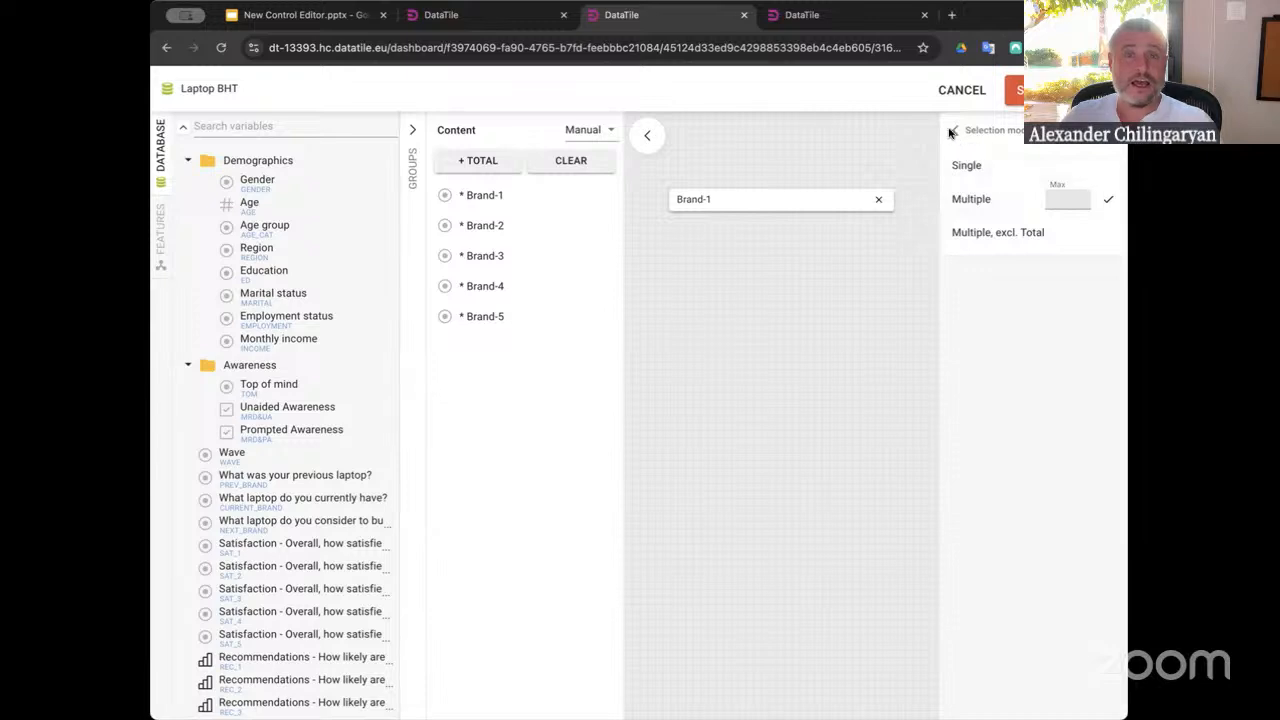
click(958, 133)
click(786, 199)
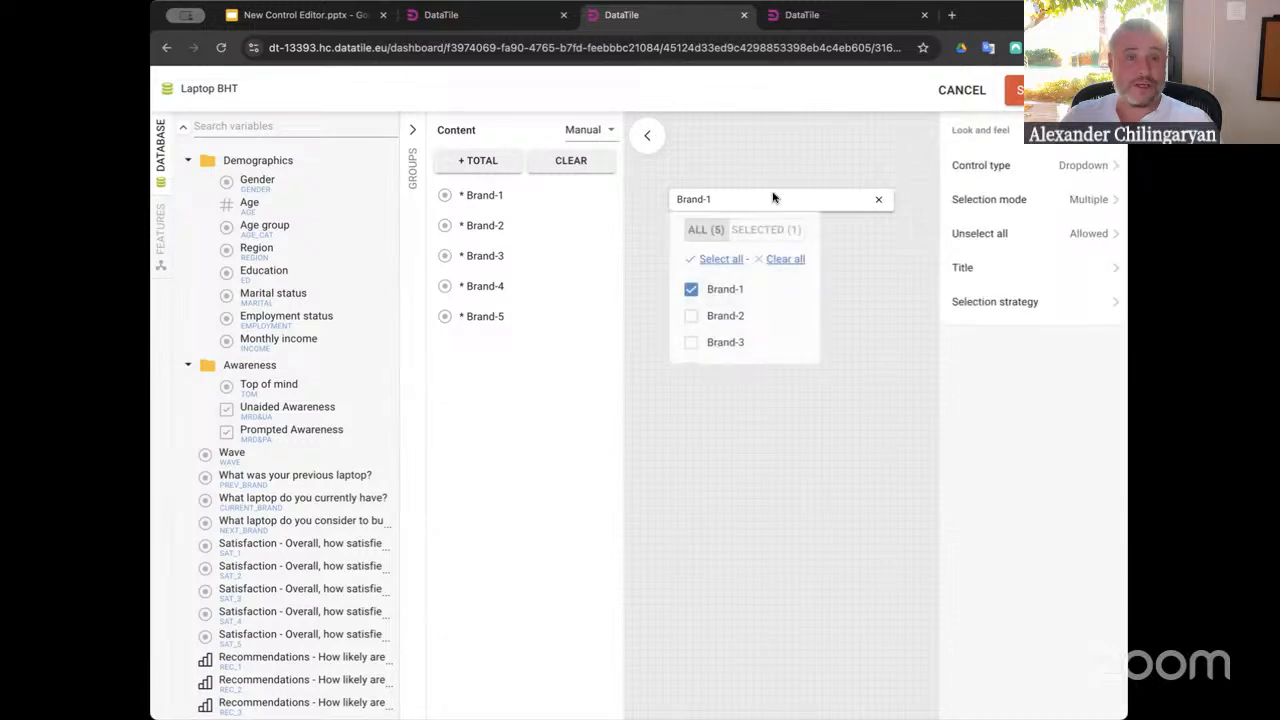
click(712, 259)
scroll(714, 338, down, 2)
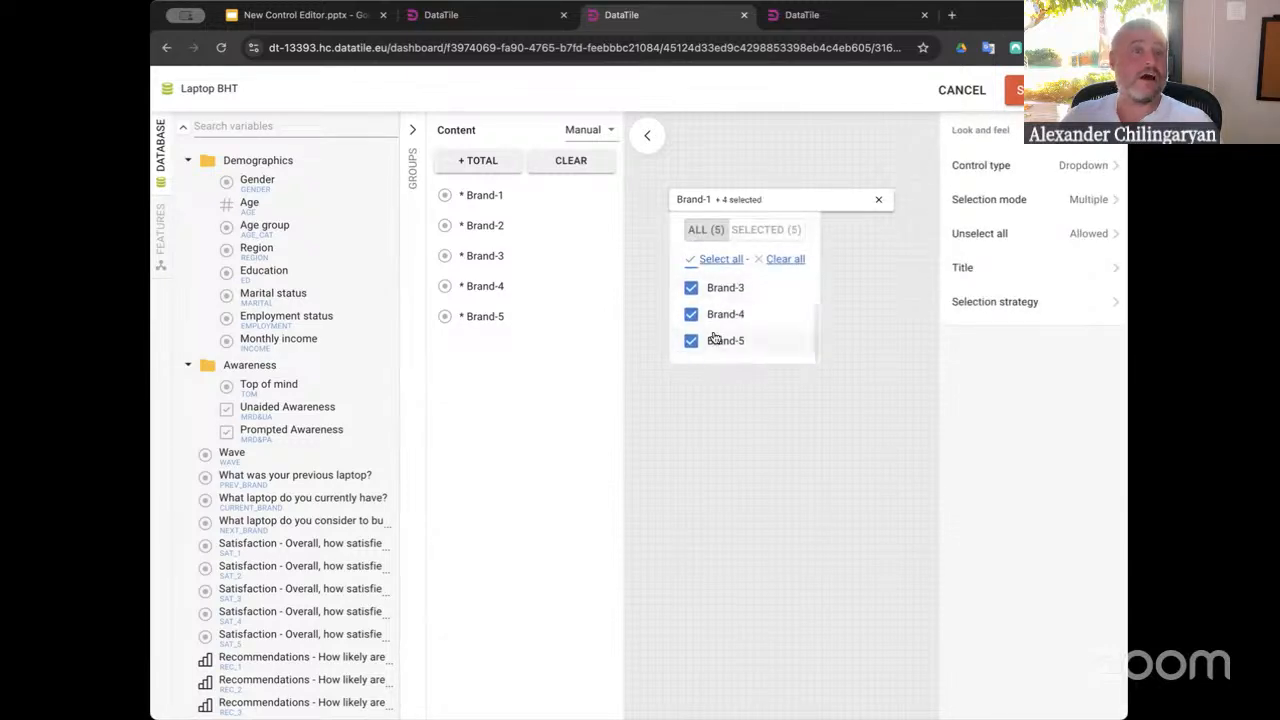
scroll(714, 338, up, 2)
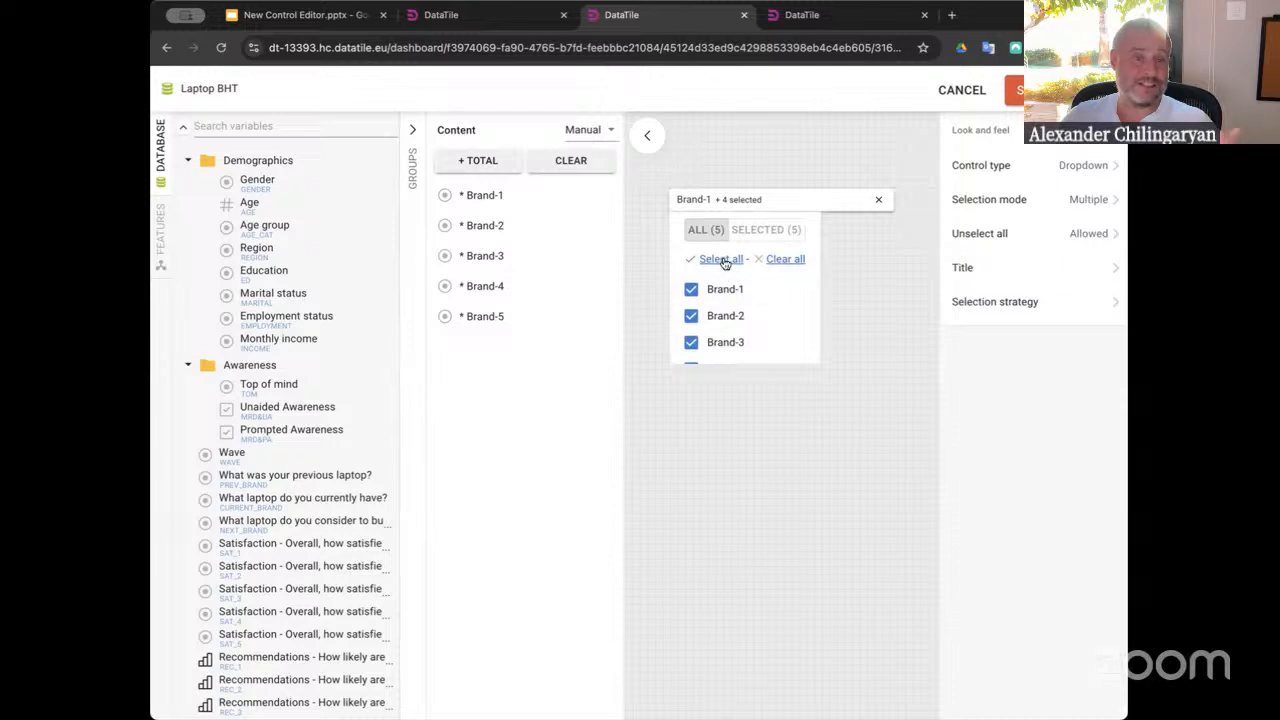
click(979, 334)
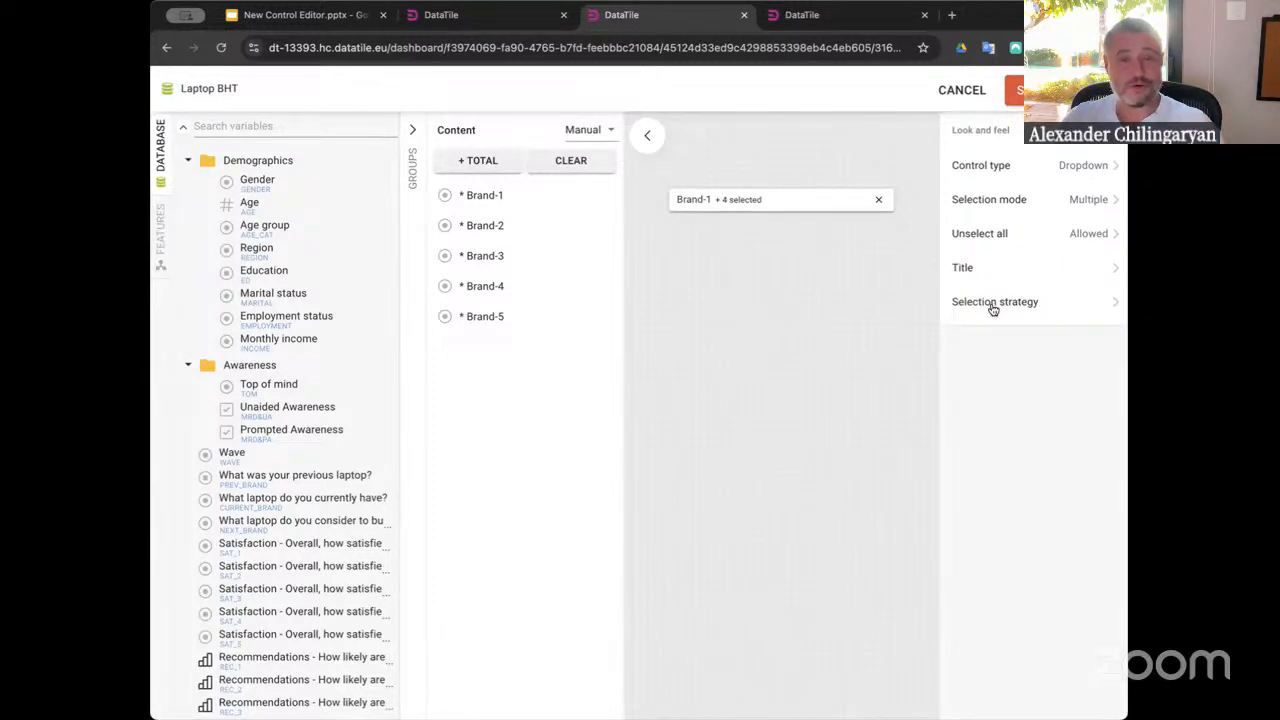
Set the brand control's Unselect all option to Forbidden
click(961, 235)
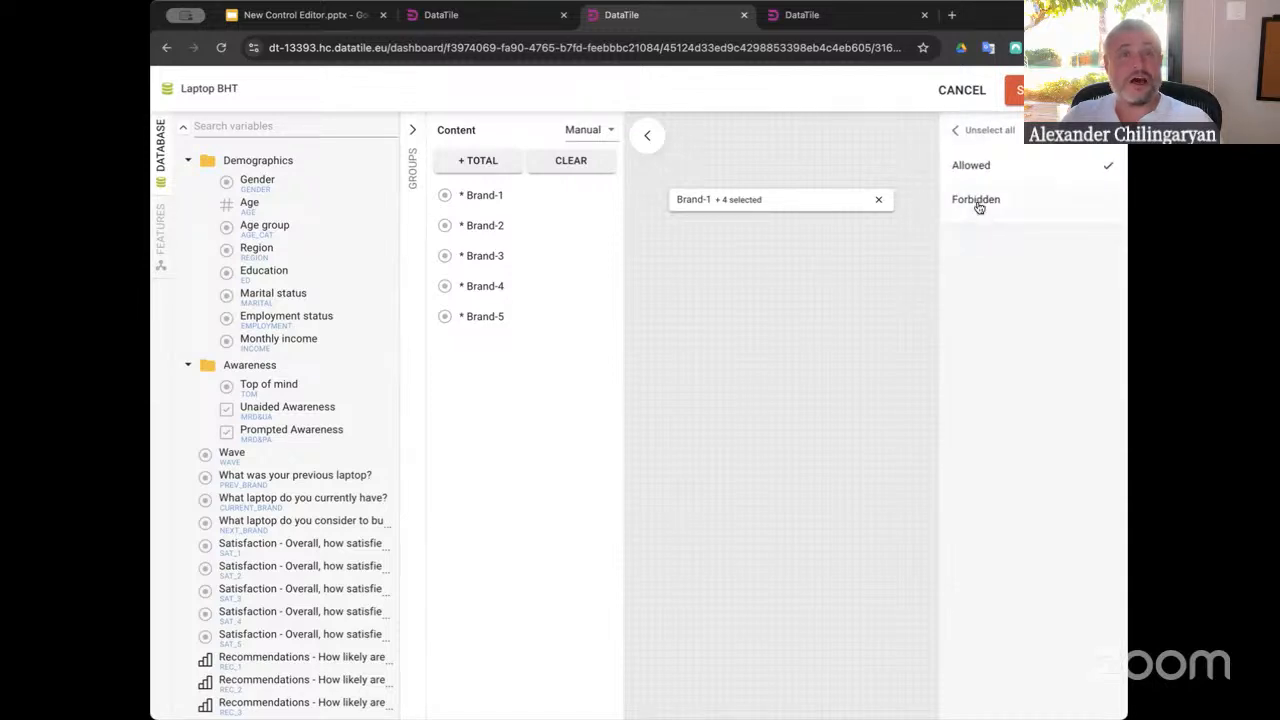
click(978, 207)
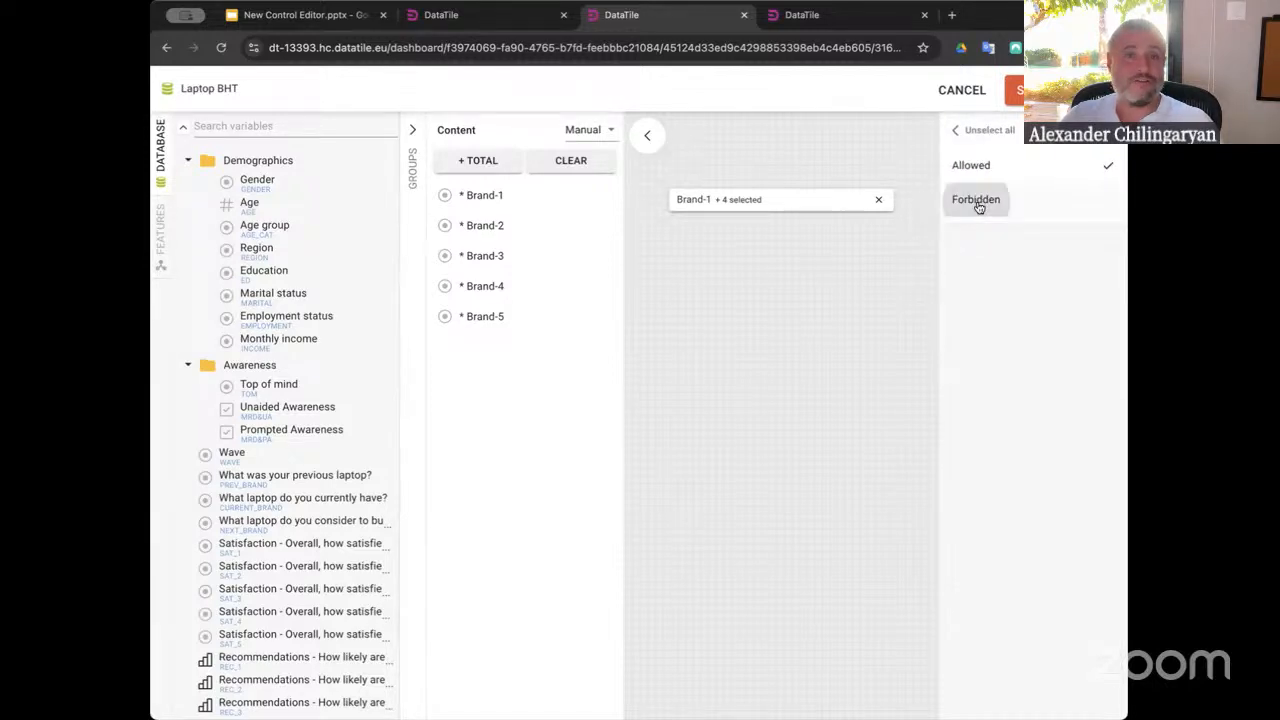
Save the brand control and place it above the line chart's upper right corner, level with the gender and age filters
click(958, 131)
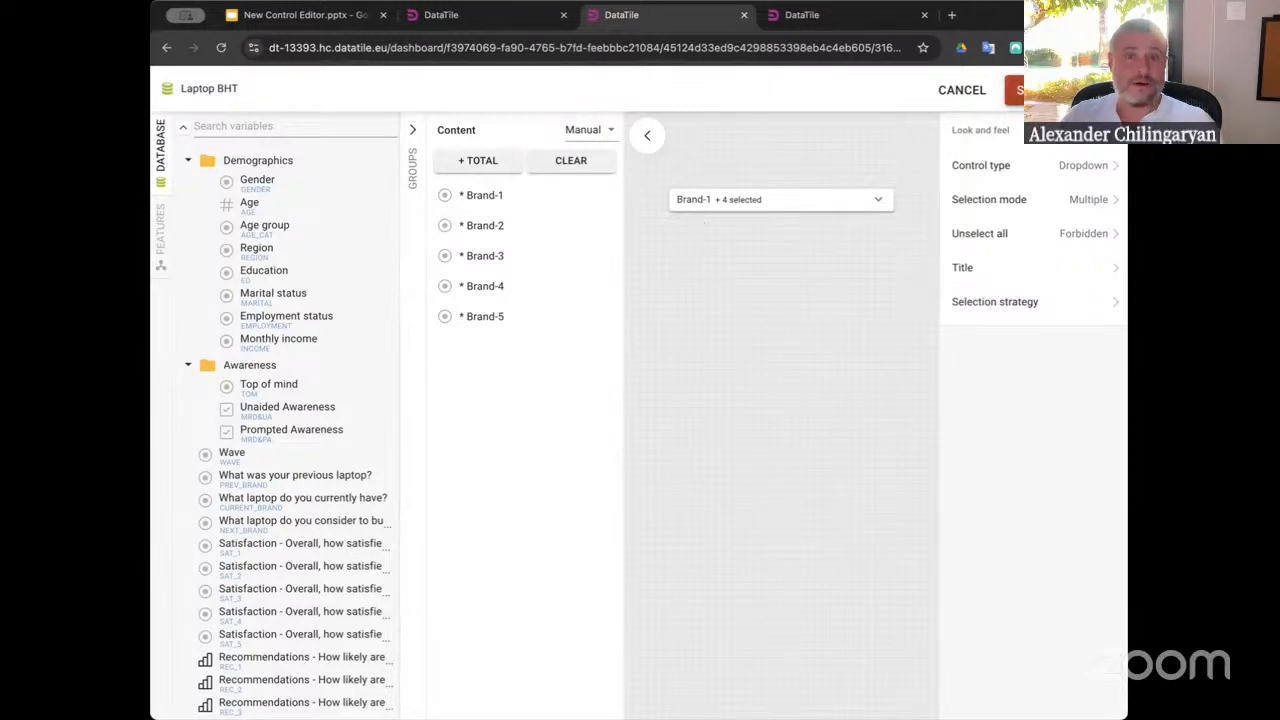
click(1016, 90)
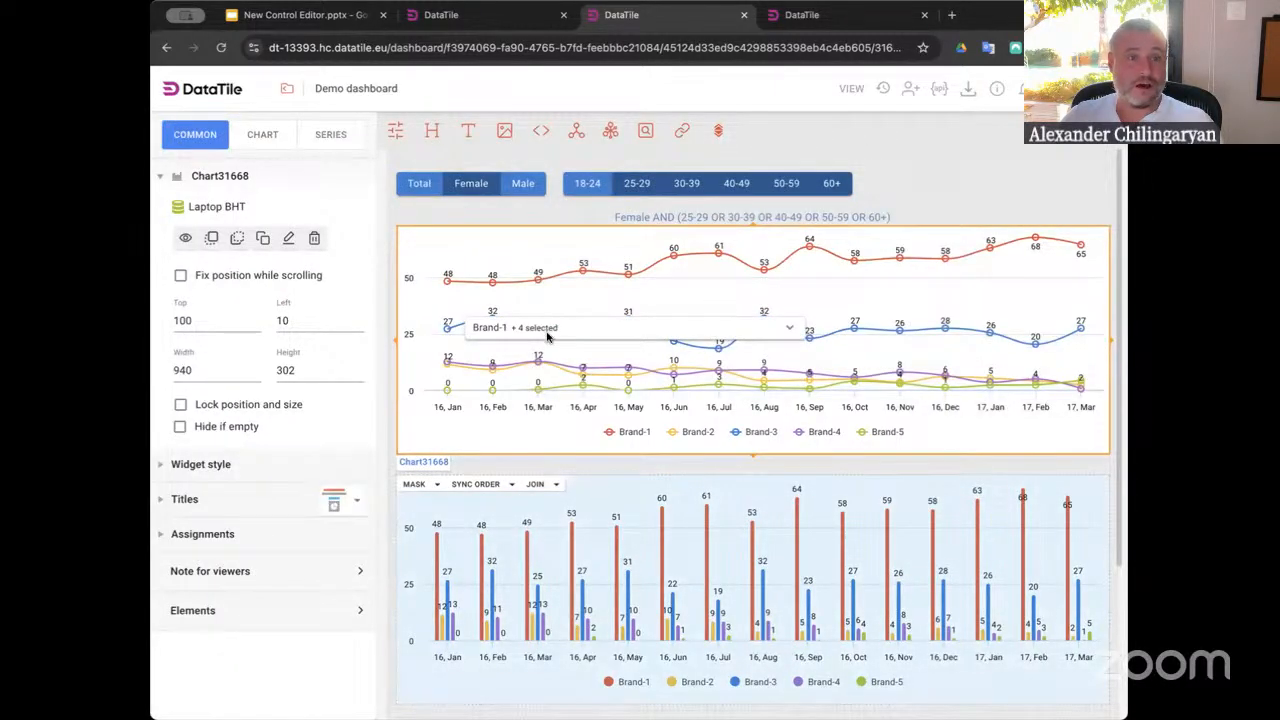
click(536, 203)
drag(540, 327, 882, 207)
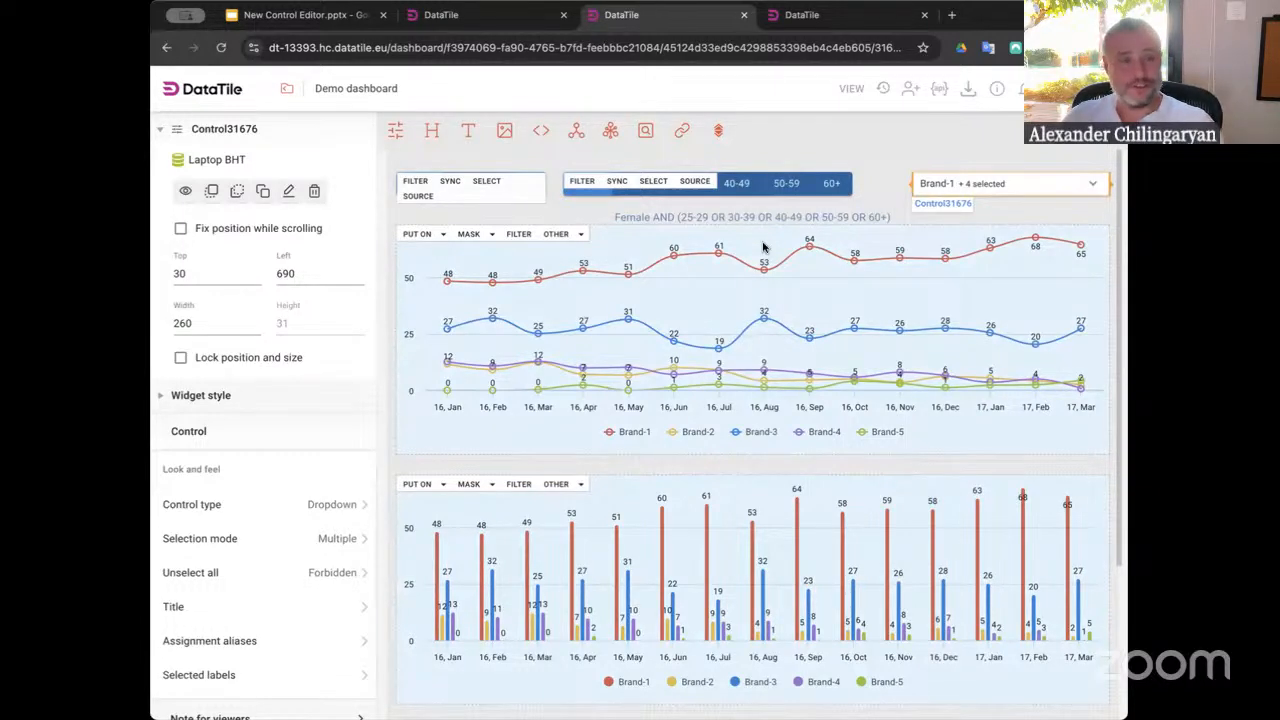
Assign the brand control to the rows of both the line chart and the column chart
click(428, 236)
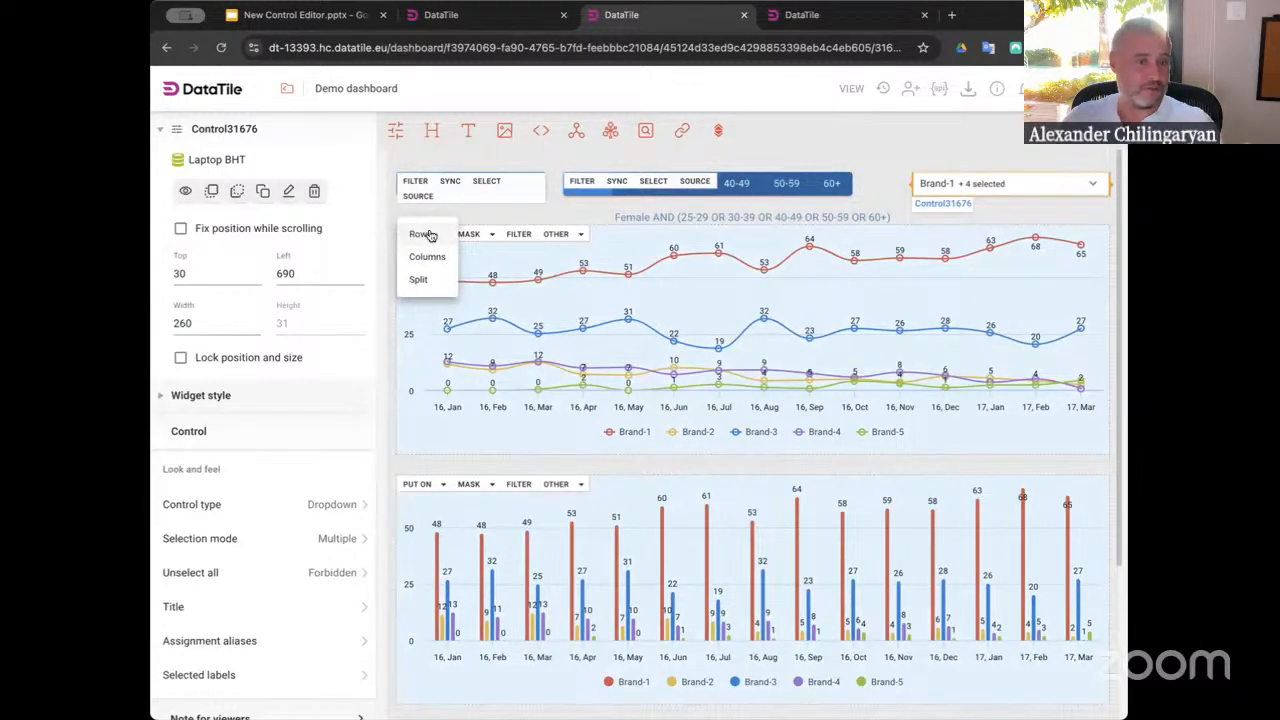
click(424, 234)
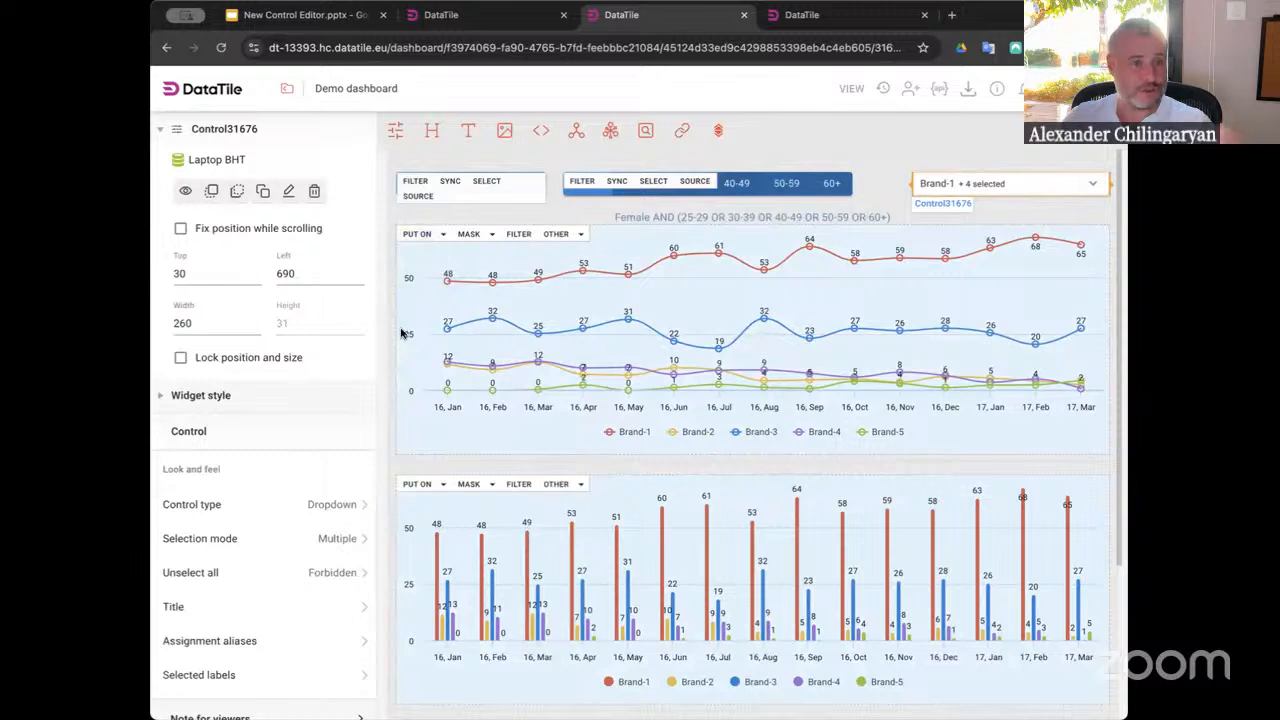
click(435, 489)
click(426, 488)
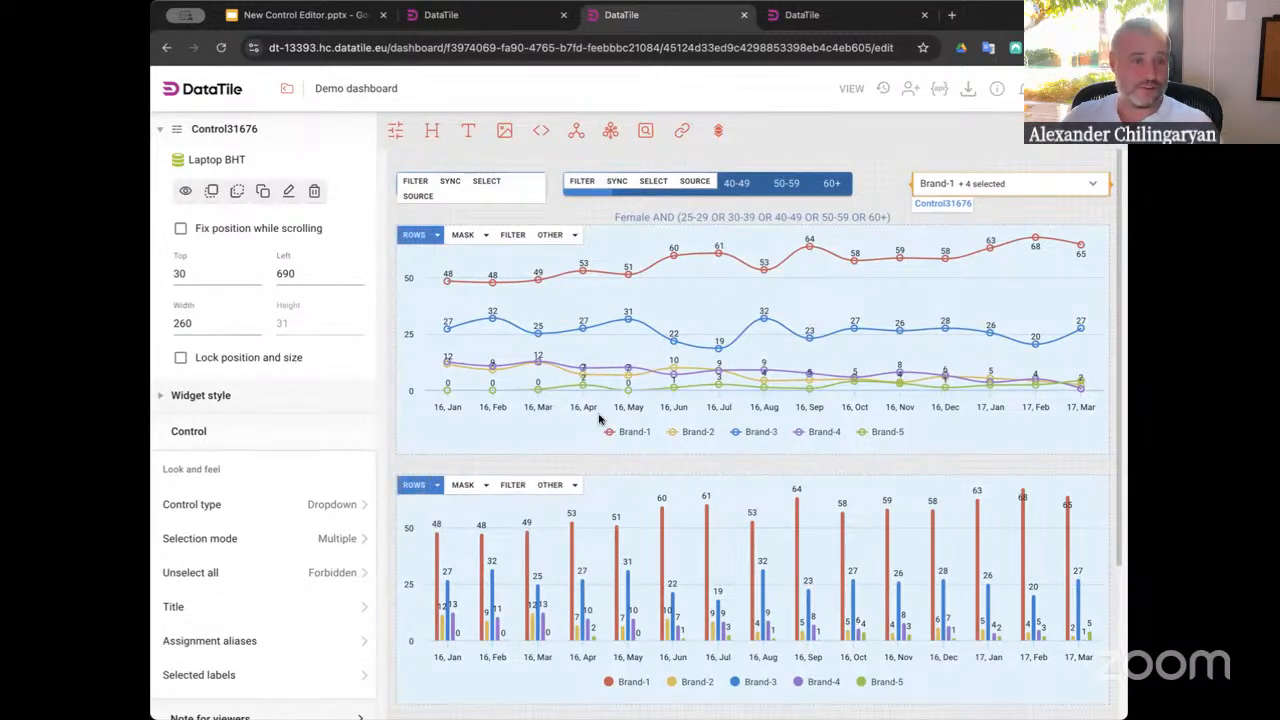
Switch the dashboard to view mode and deselect Brand-1 and Brand-5 in the brand control
click(852, 88)
click(895, 150)
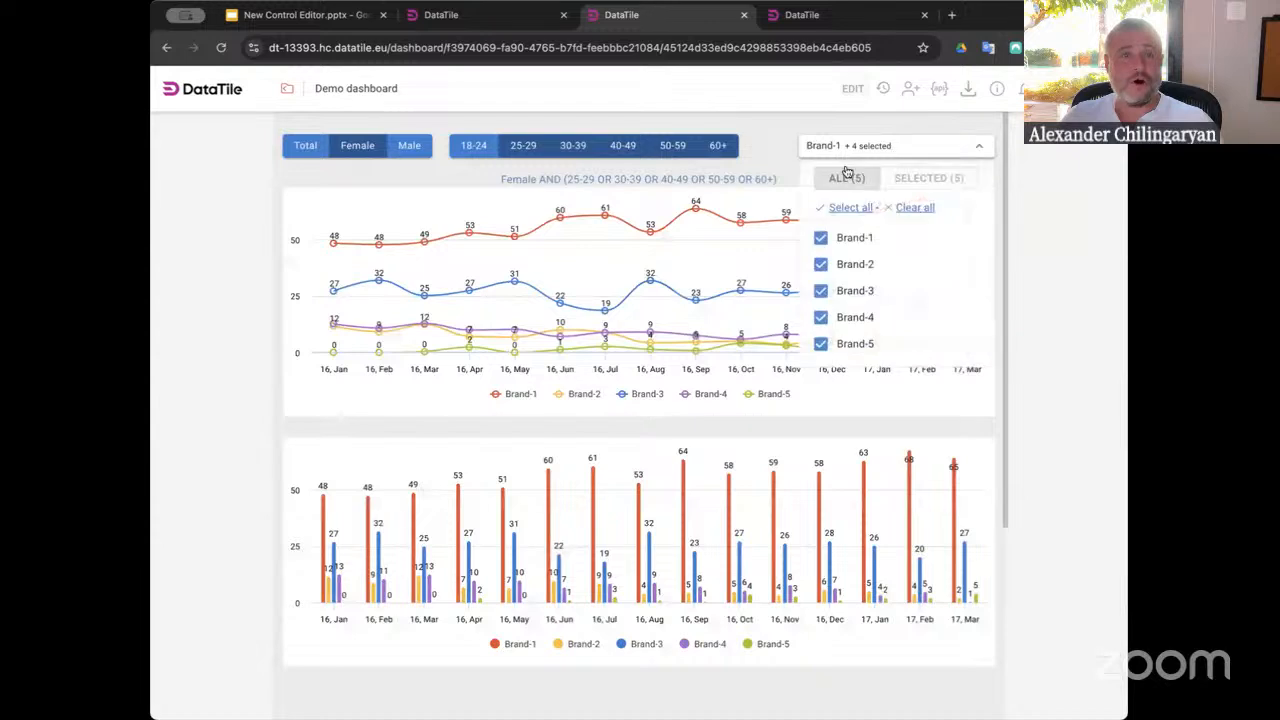
click(822, 237)
click(824, 344)
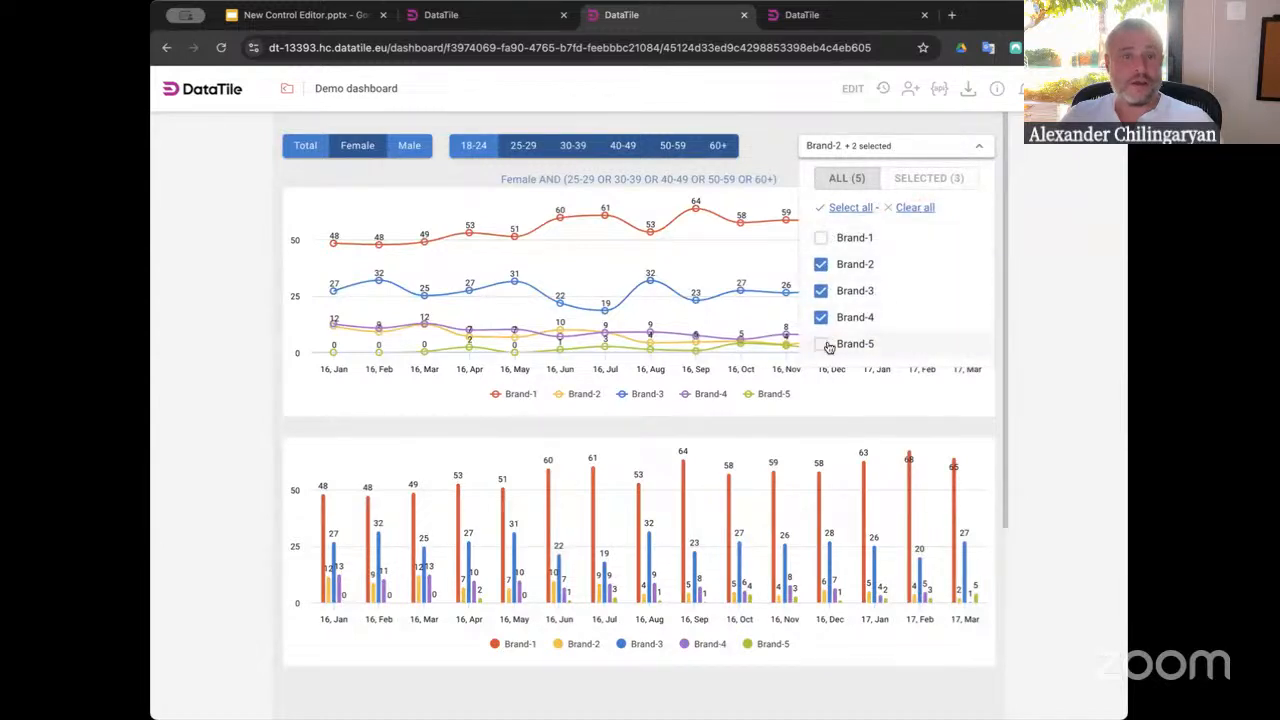
click(780, 140)
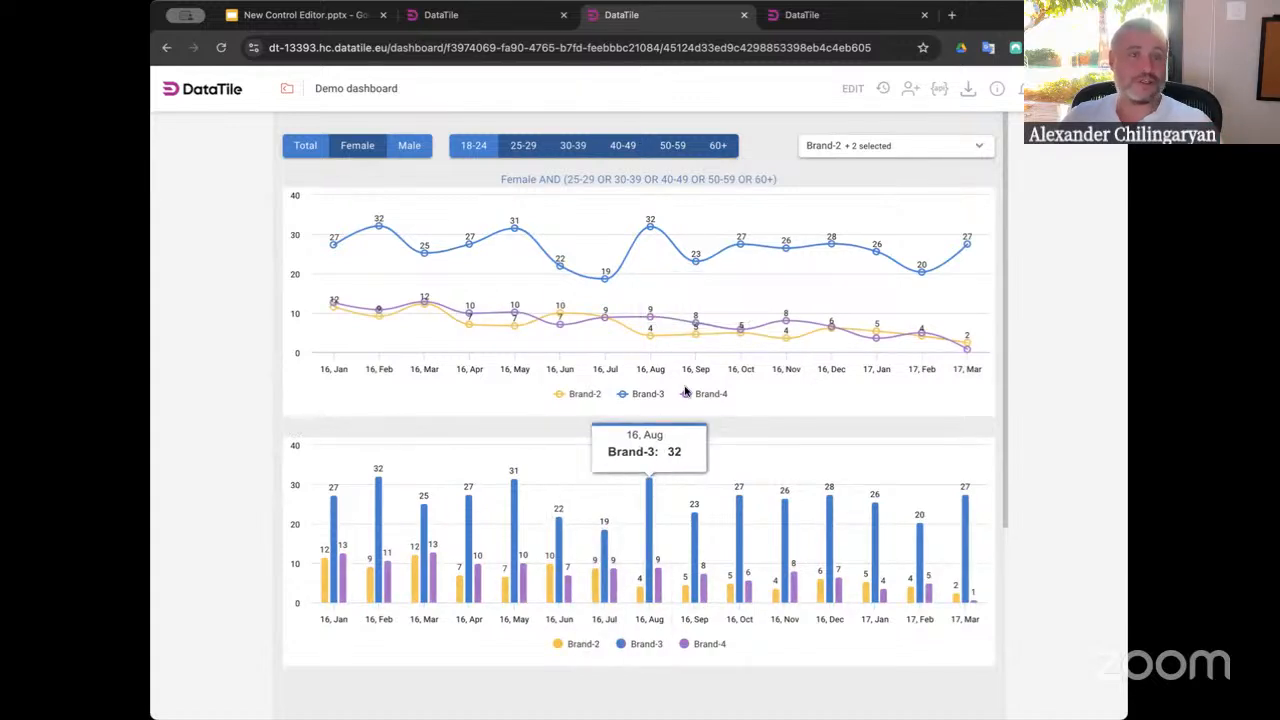
Deselect Brand-4 and Brand-3 in the brand control, and try to deselect Brand-2 as well
click(865, 145)
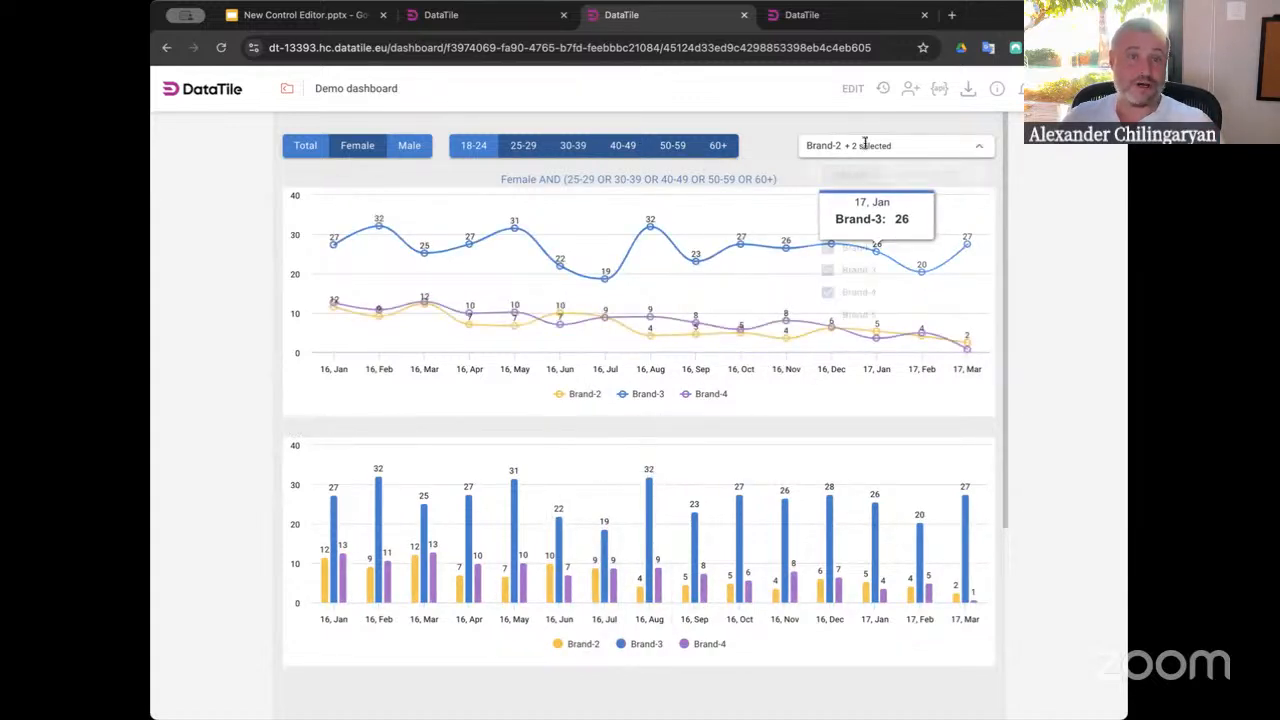
click(840, 320)
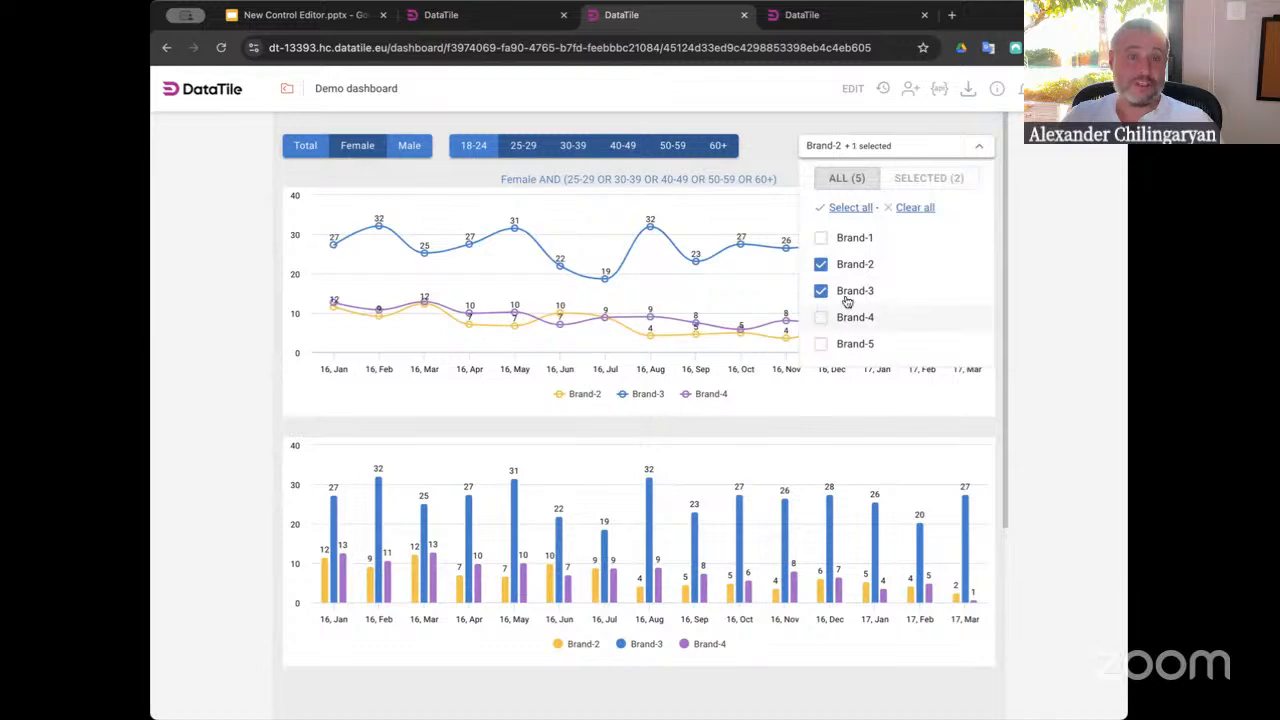
click(845, 290)
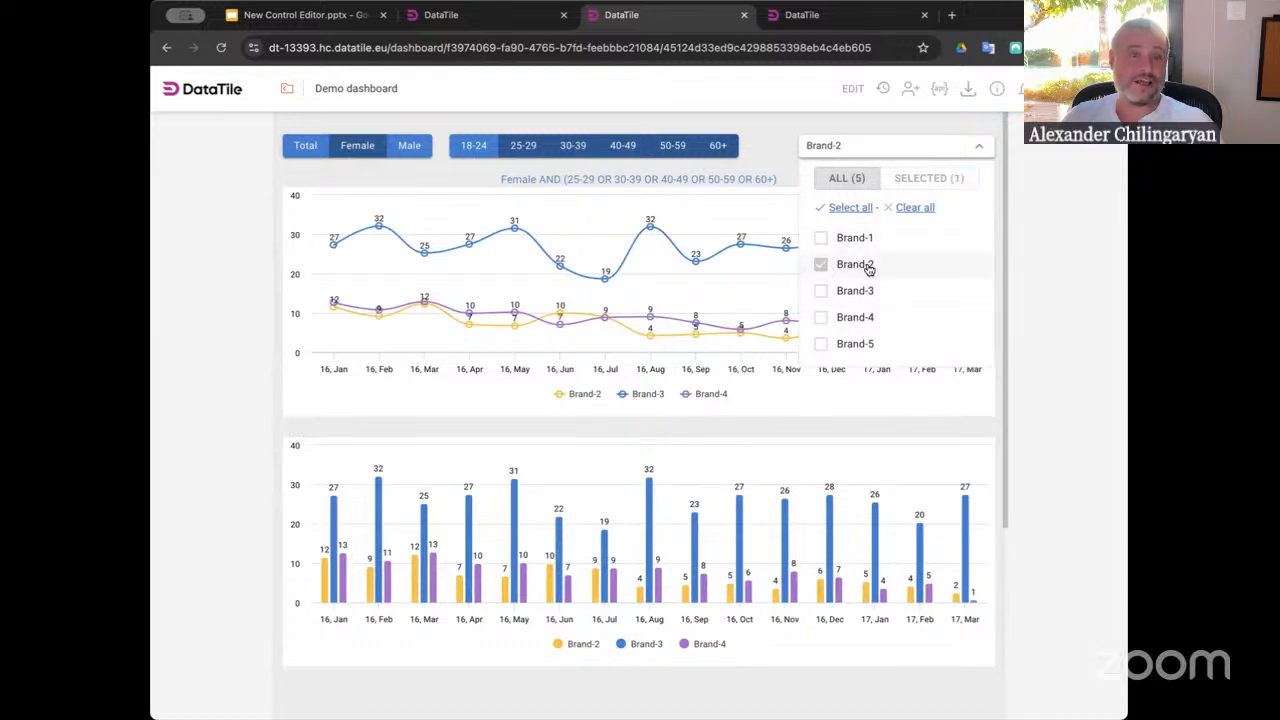
triple_click(867, 267)
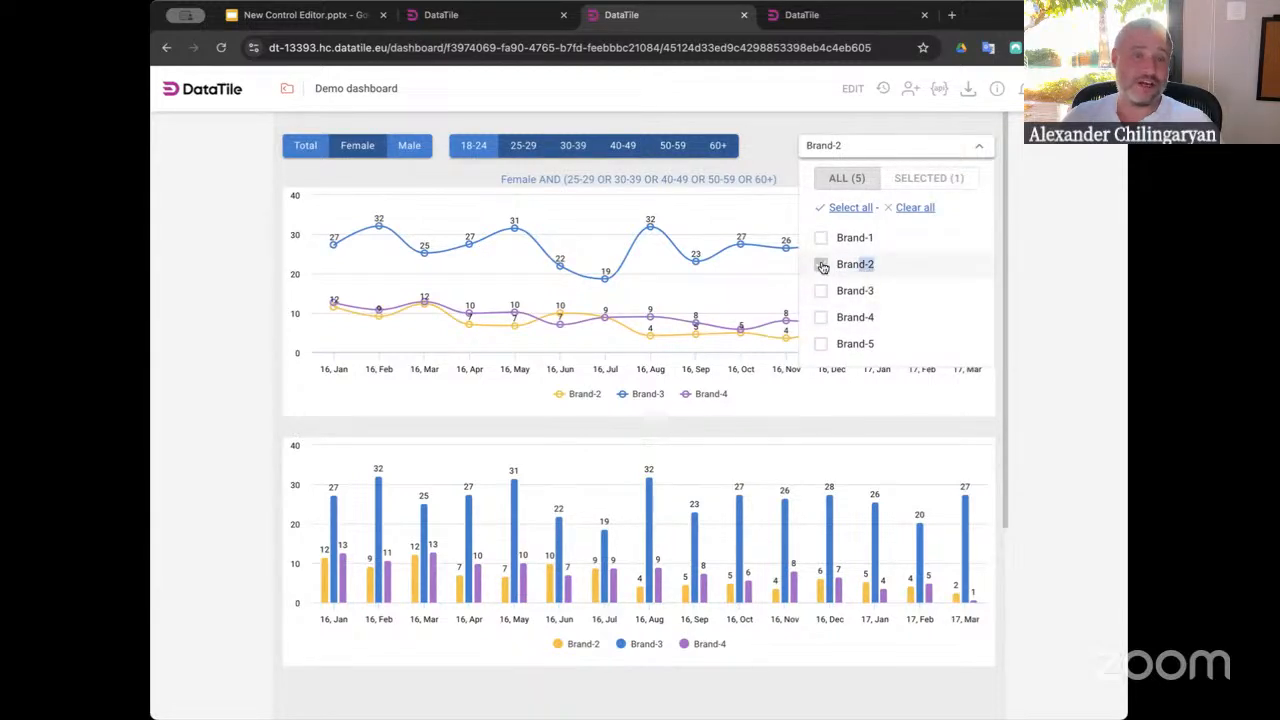
Add Brand-1, Brand-3 and Brand-4 to the brand control's selection and apply it to the charts
click(855, 240)
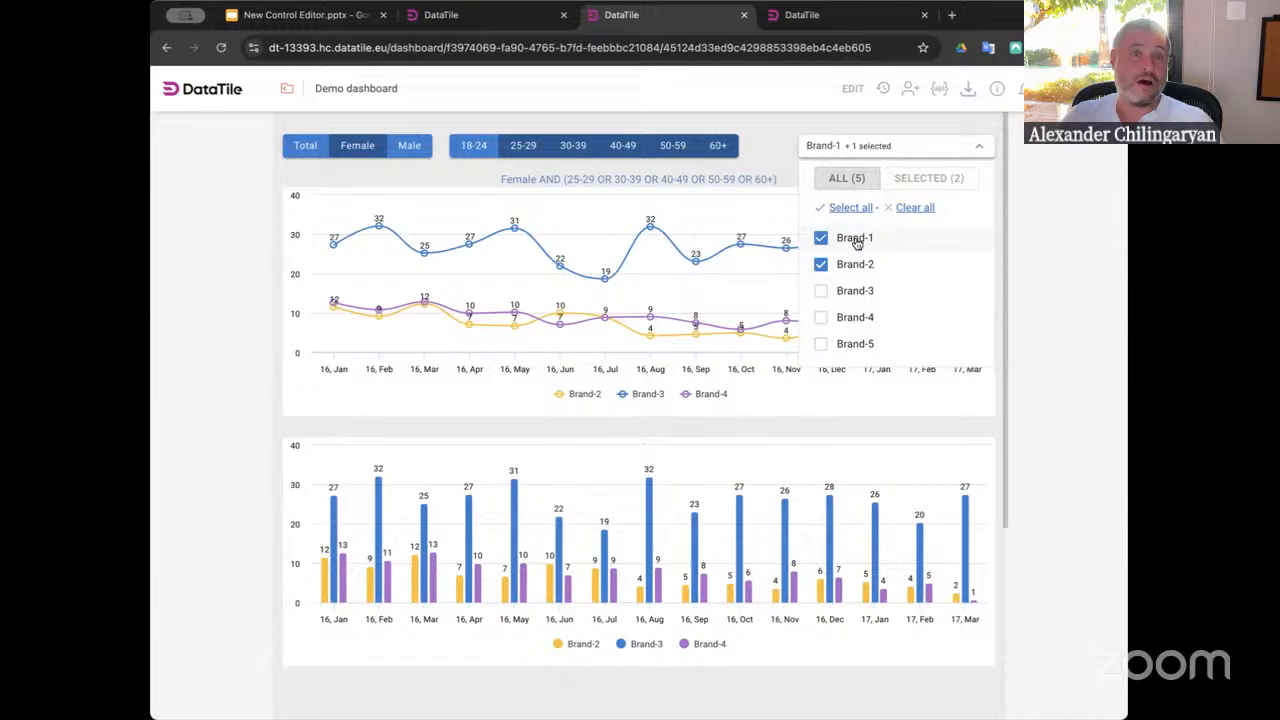
click(855, 292)
click(845, 318)
click(768, 150)
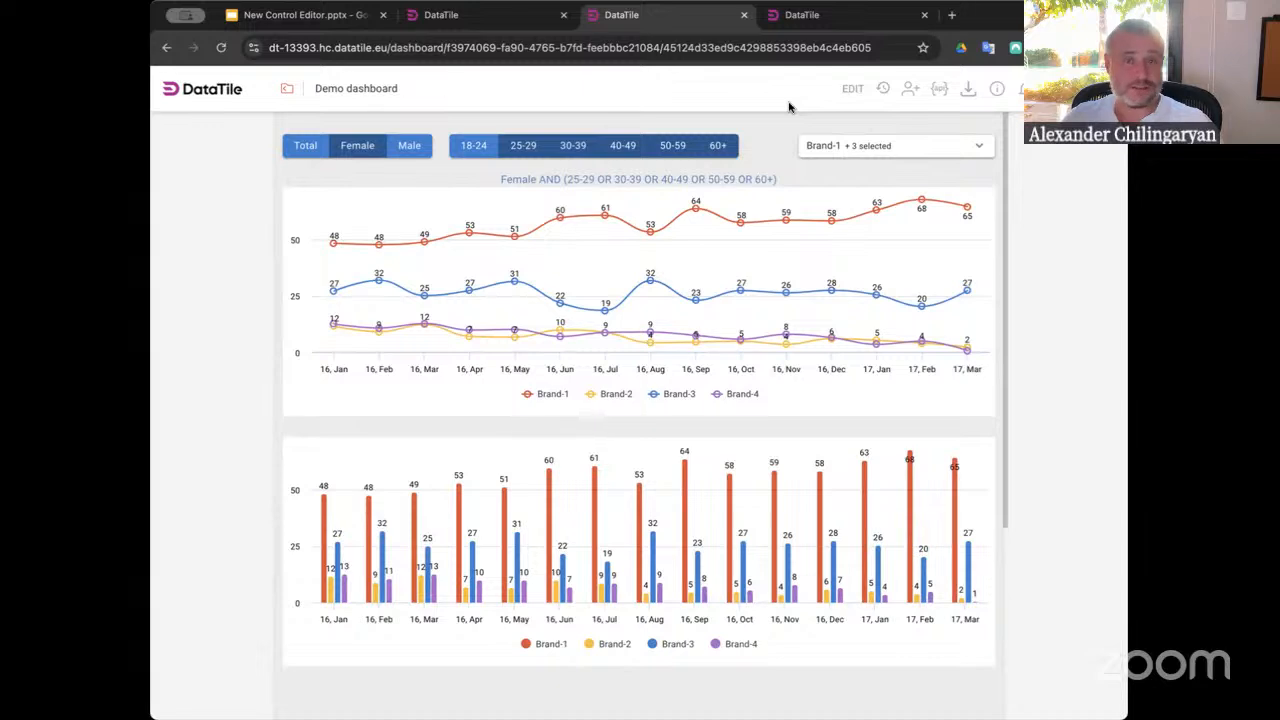
Return to dashboard editing, open the brand control's content setup and rename its group "Top of mind"
click(853, 89)
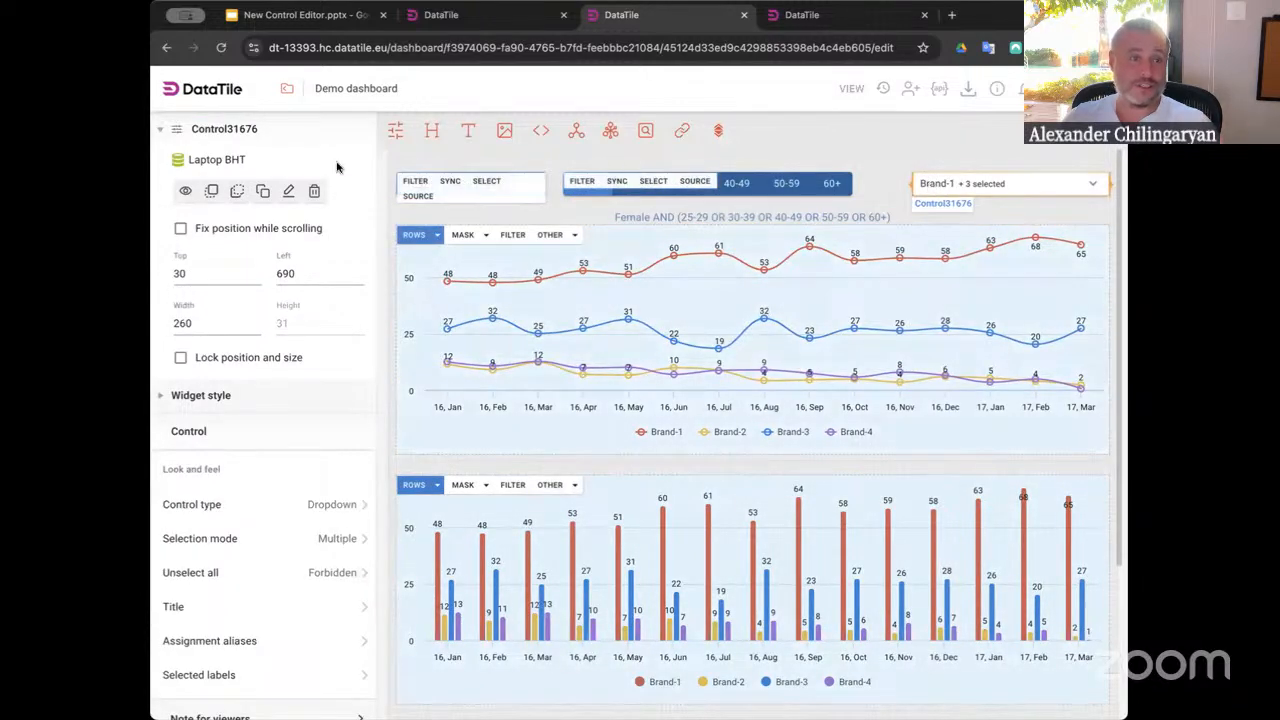
click(289, 190)
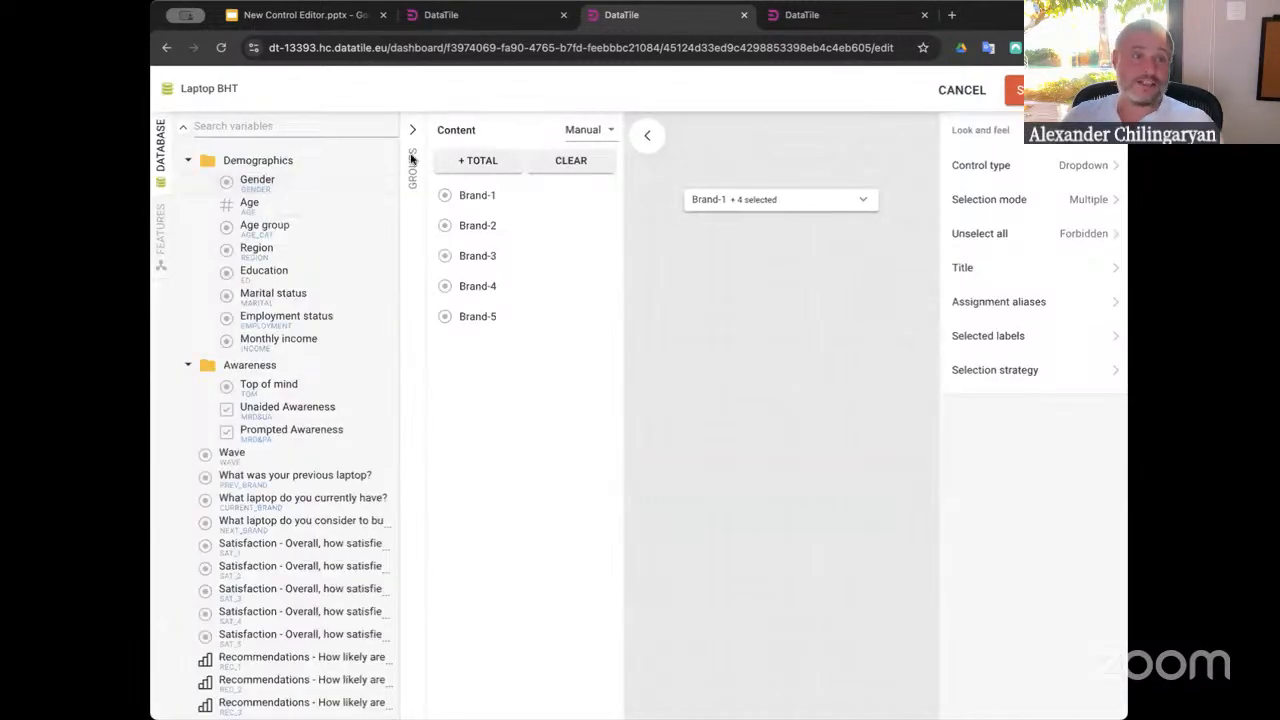
click(415, 131)
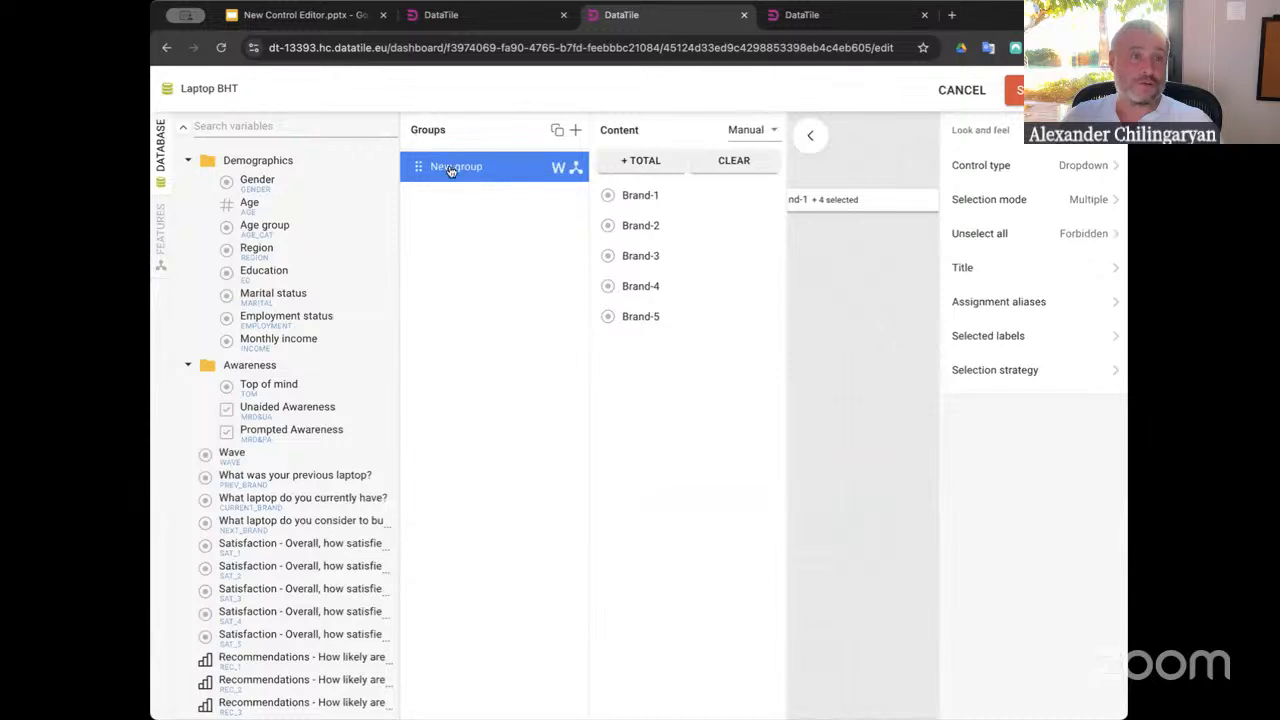
double_click(448, 167)
key(ctrl+a)
key(BackSpace)
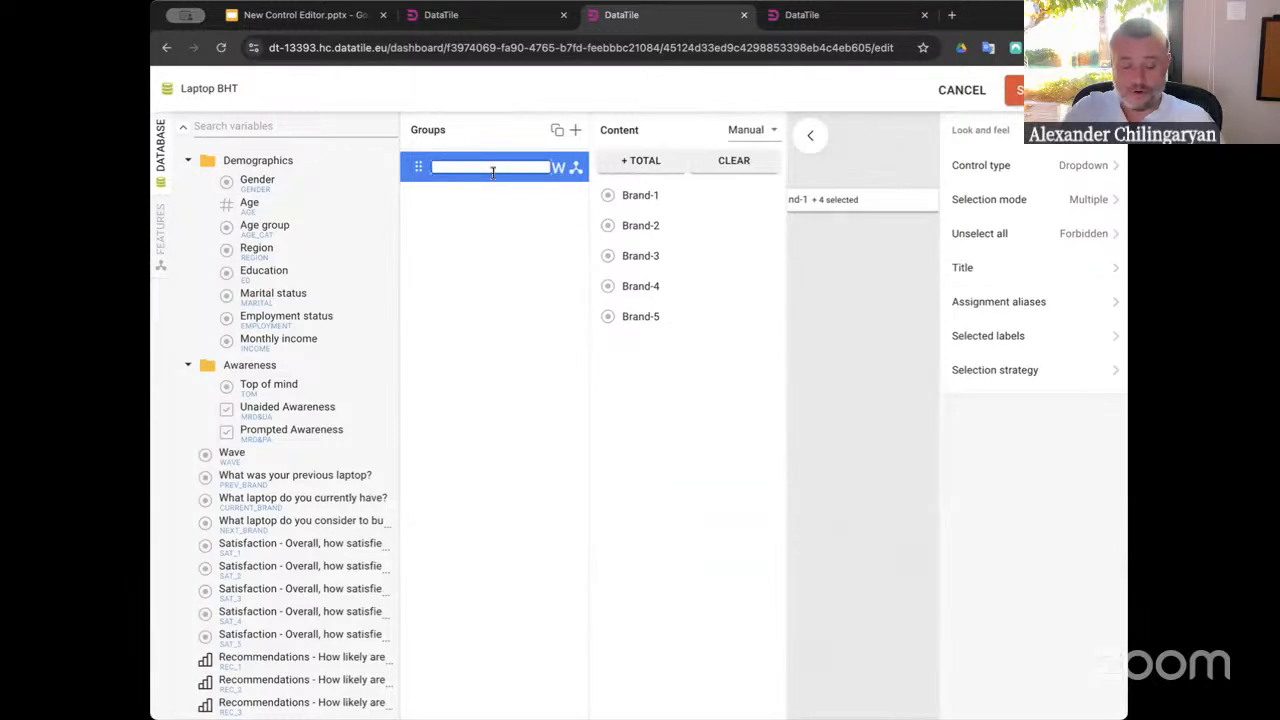
text(Top of min)
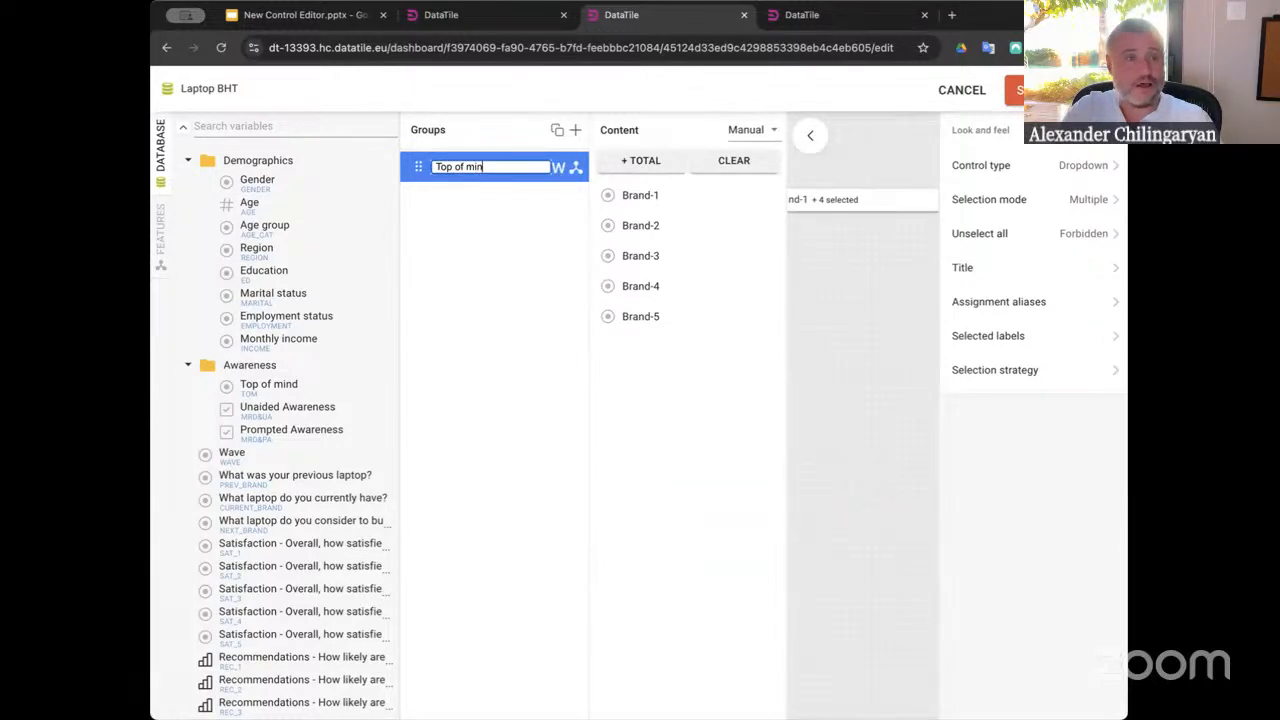
text(d)
key(Return)
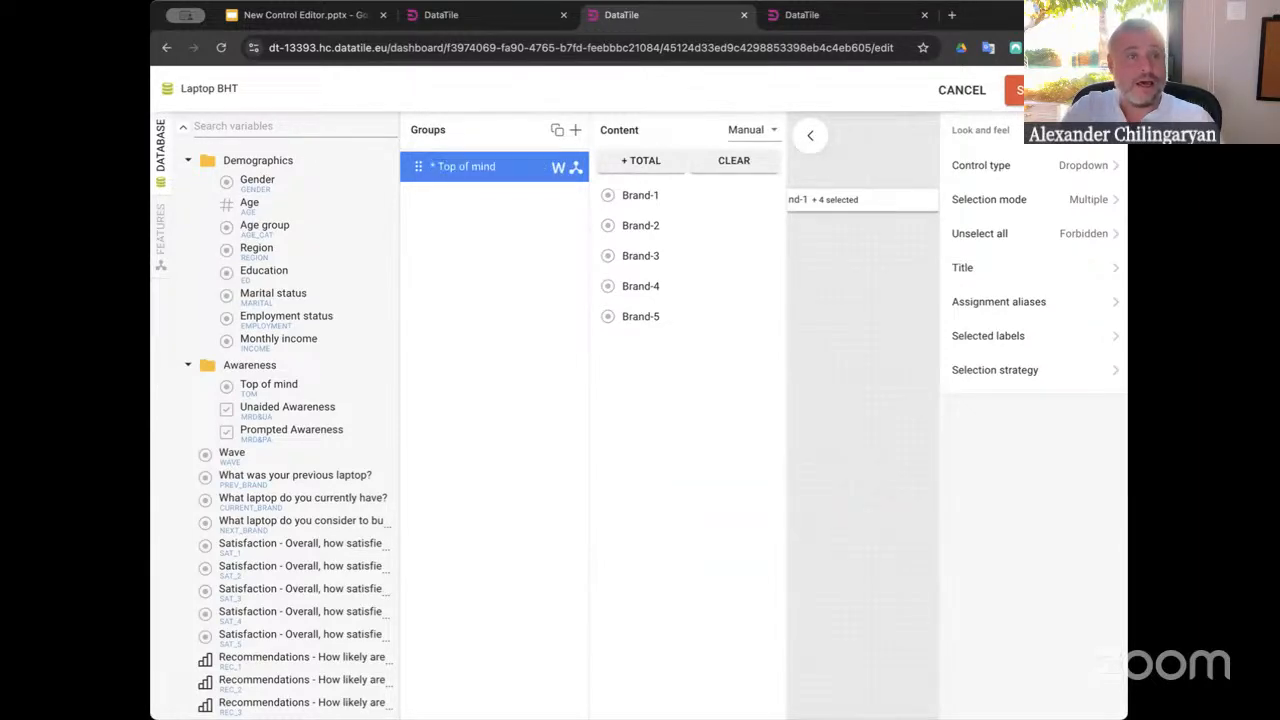
Create one manual group per variable from Unaided Awareness and Prompted Awareness, and check the brands in each new group
click(281, 413)
click(277, 435)
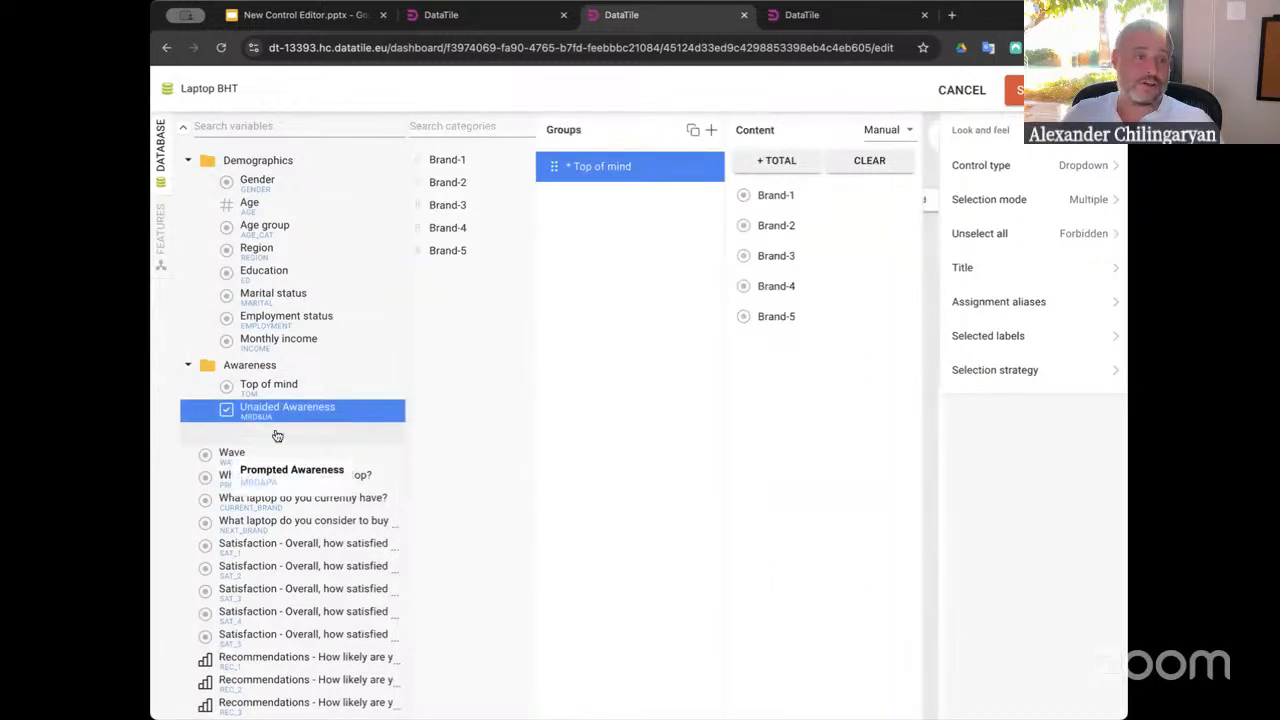
drag(277, 435, 608, 267)
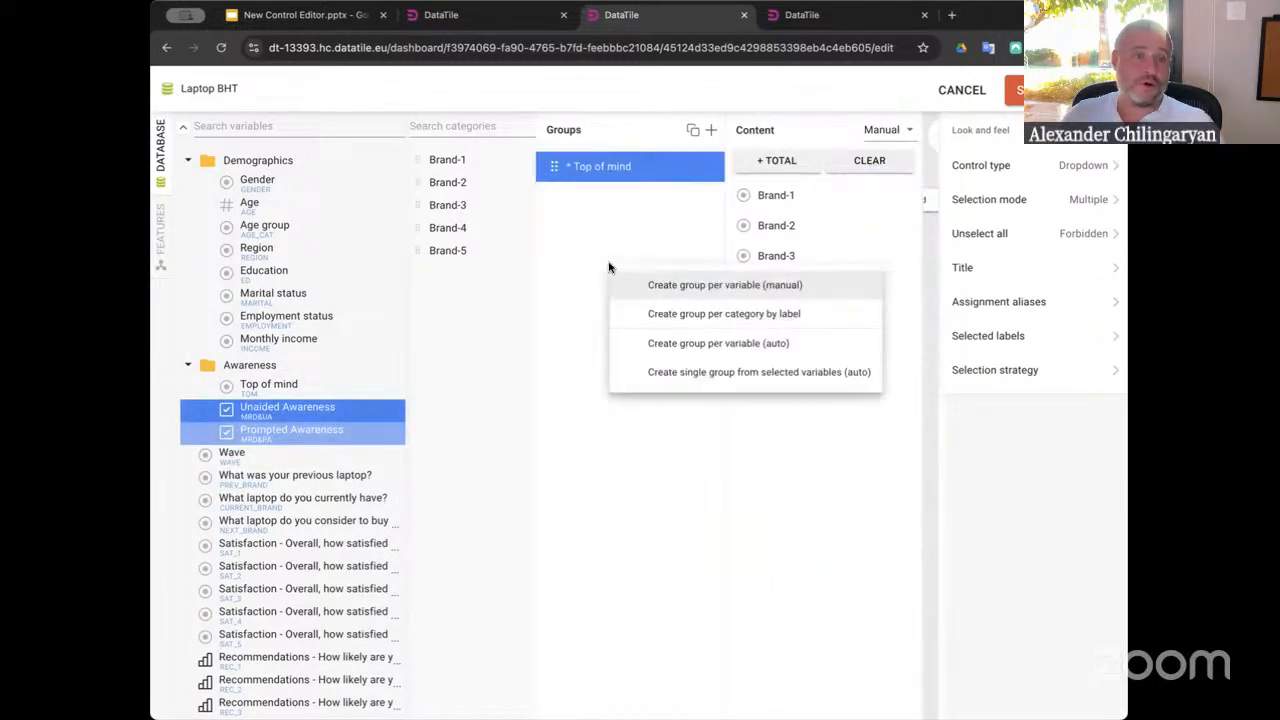
click(689, 287)
click(595, 200)
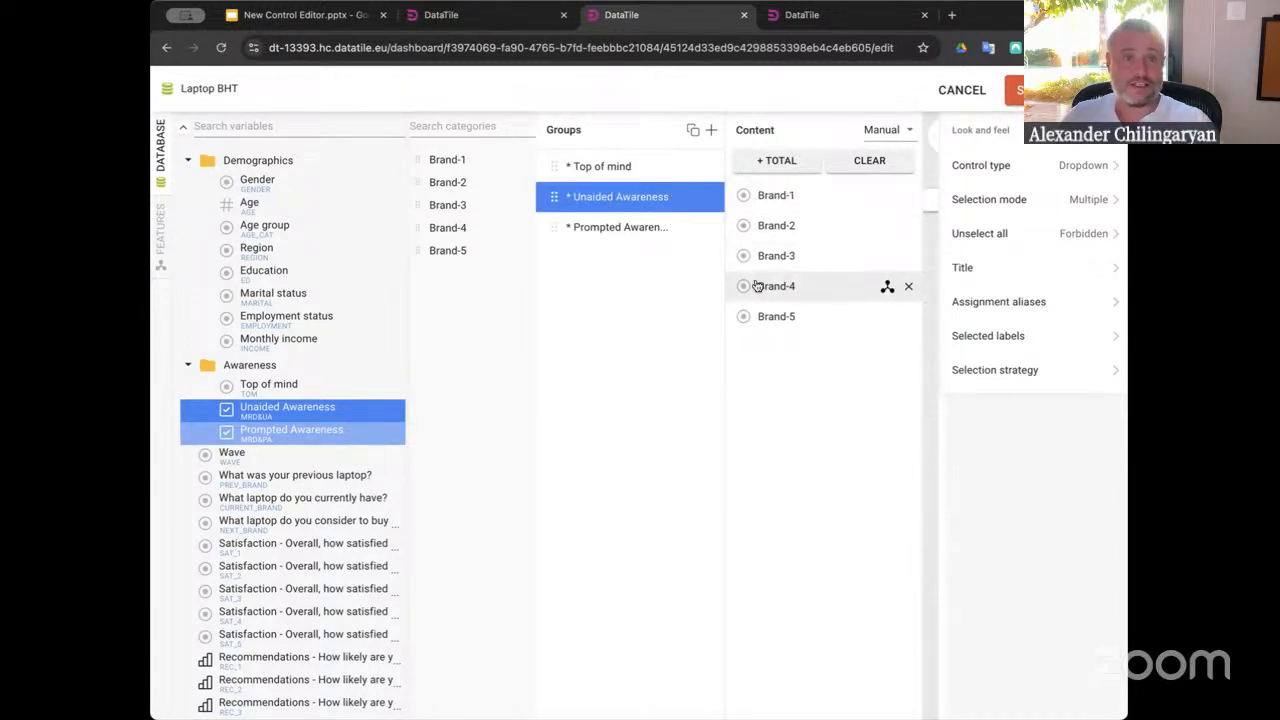
click(582, 227)
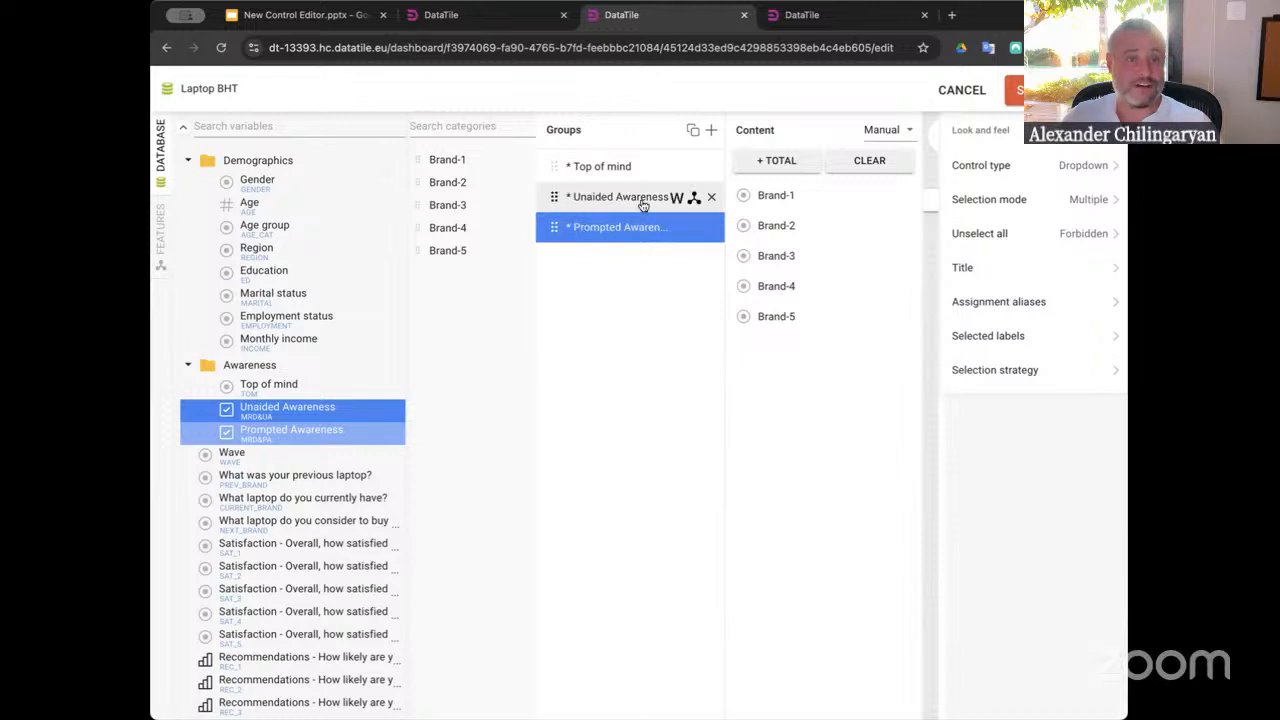
Preview the grouped control's dropdown and set its selection mode to Single
click(937, 145)
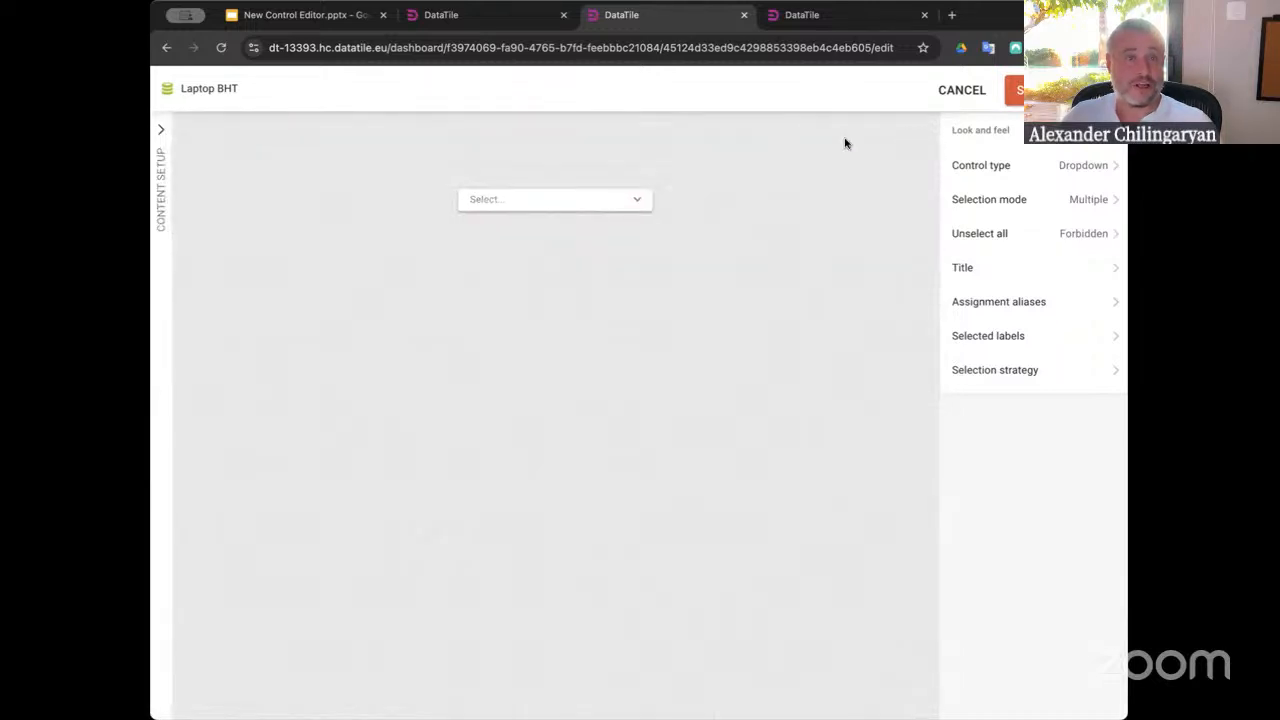
click(616, 205)
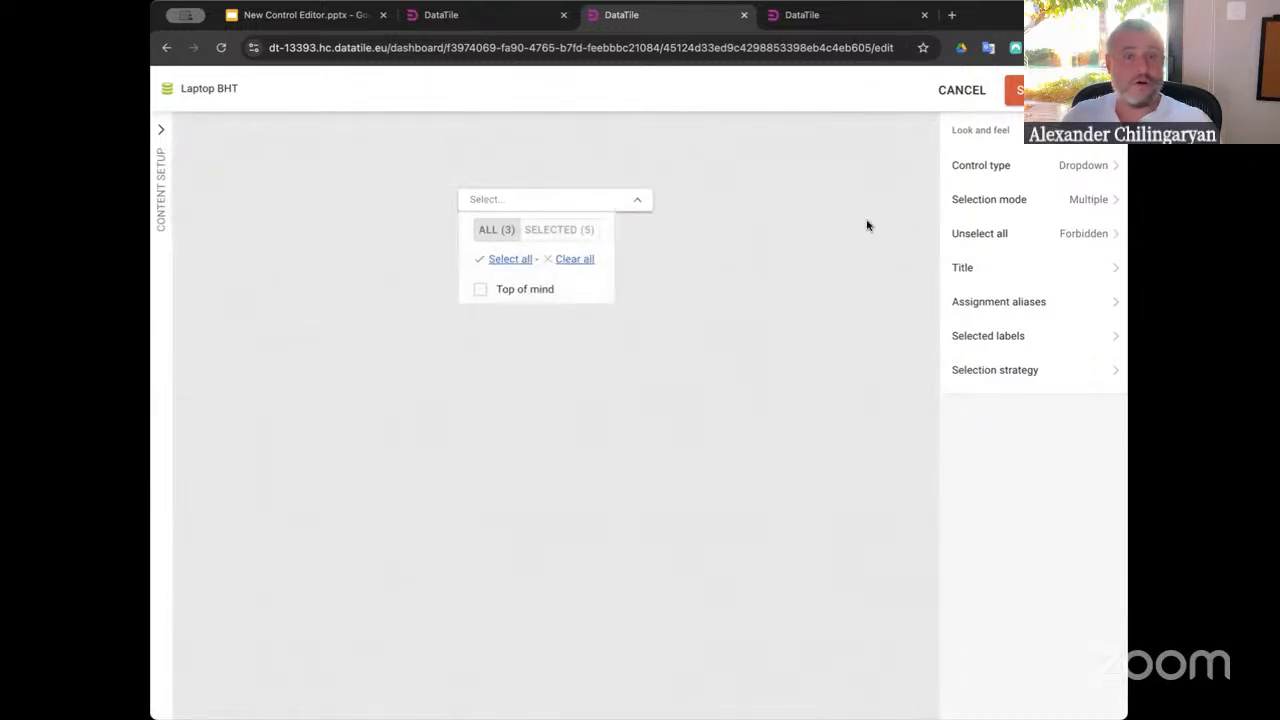
click(1081, 201)
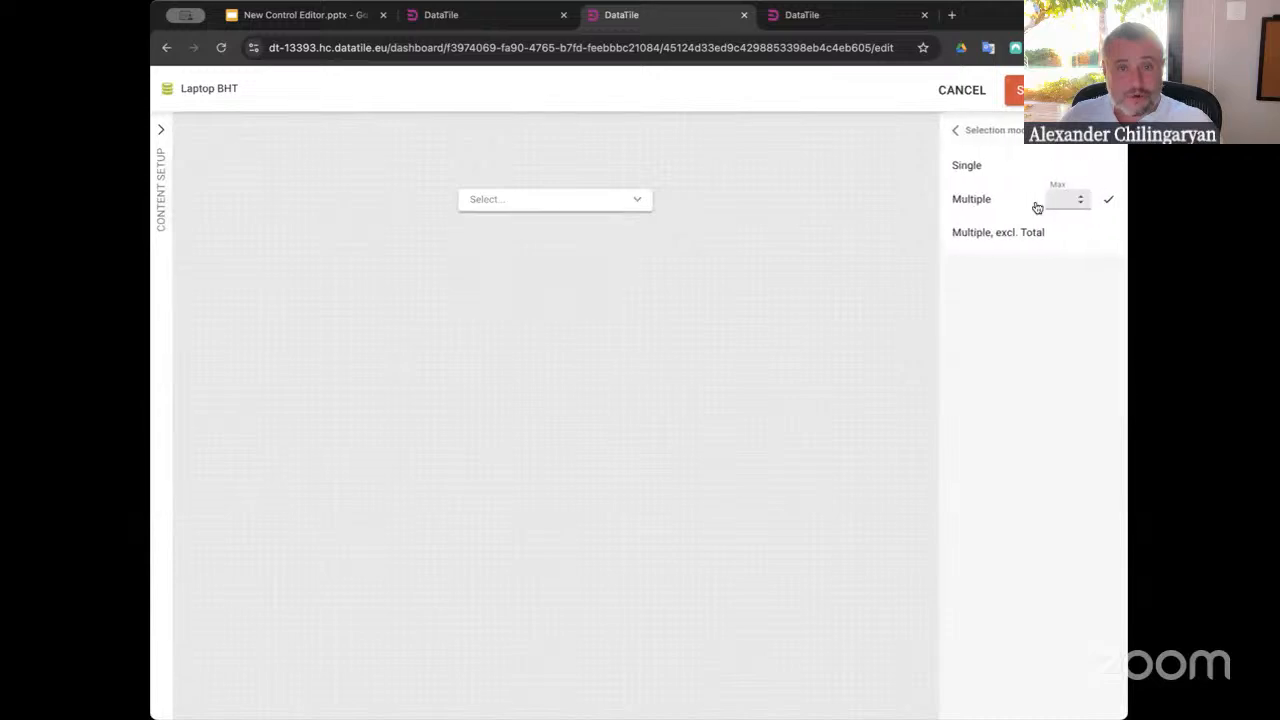
click(968, 166)
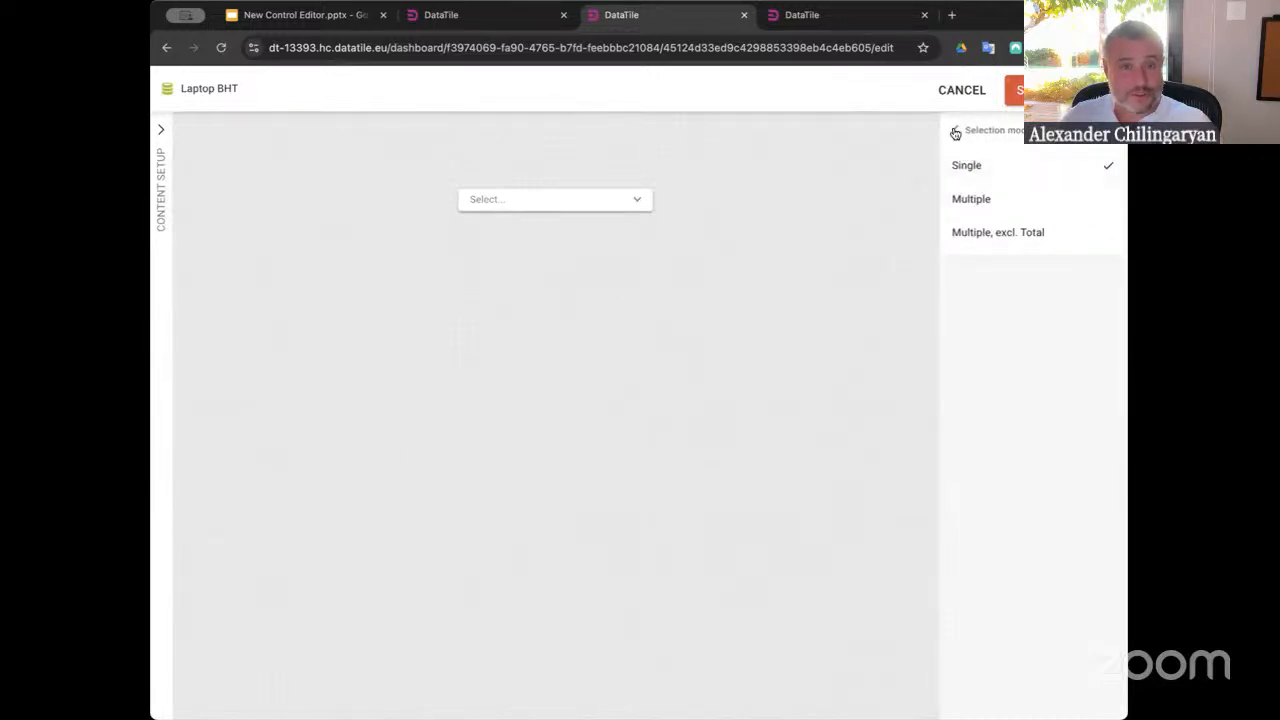
click(955, 130)
Choose Prompted Awareness in the control's preview and save the control to the dashboard
click(500, 238)
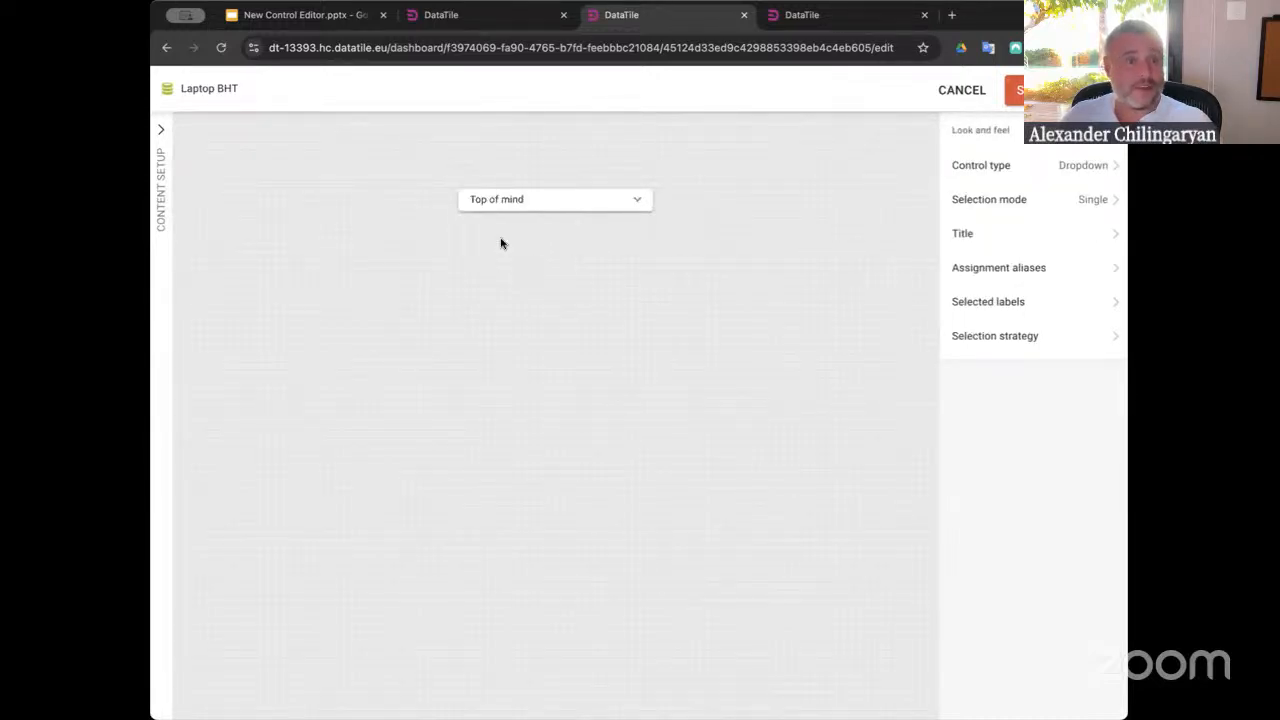
click(535, 199)
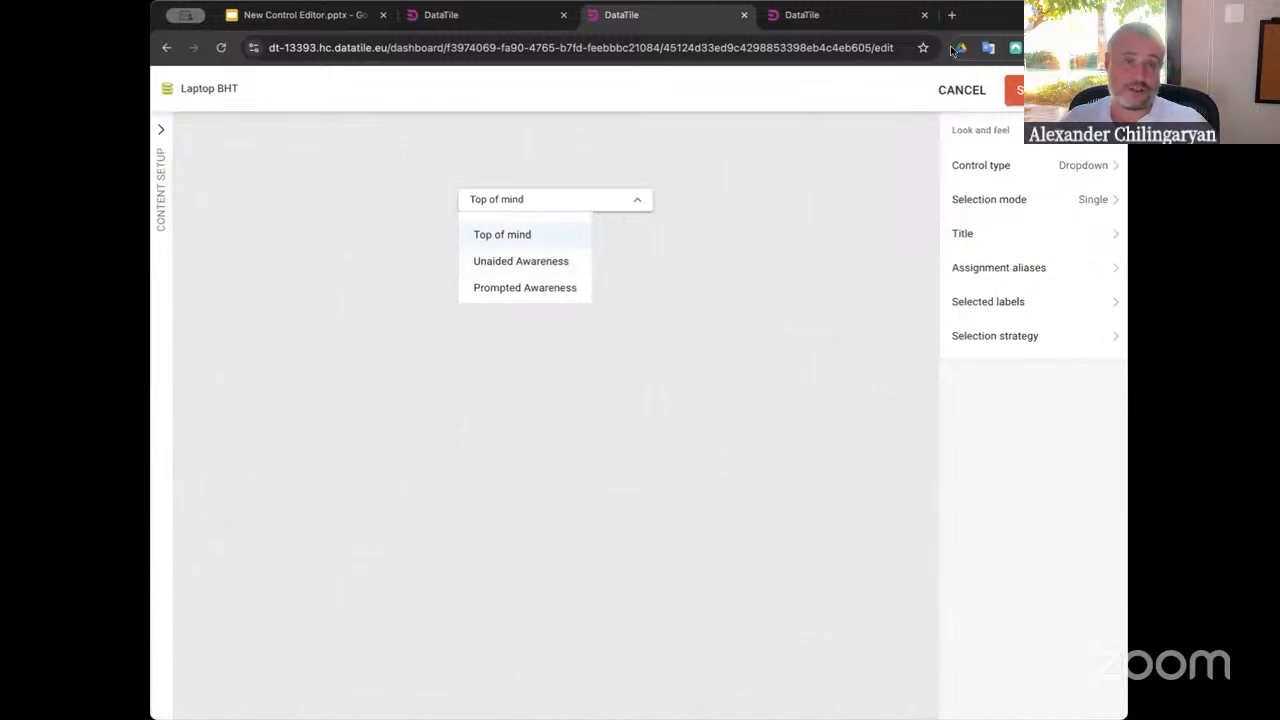
click(1032, 91)
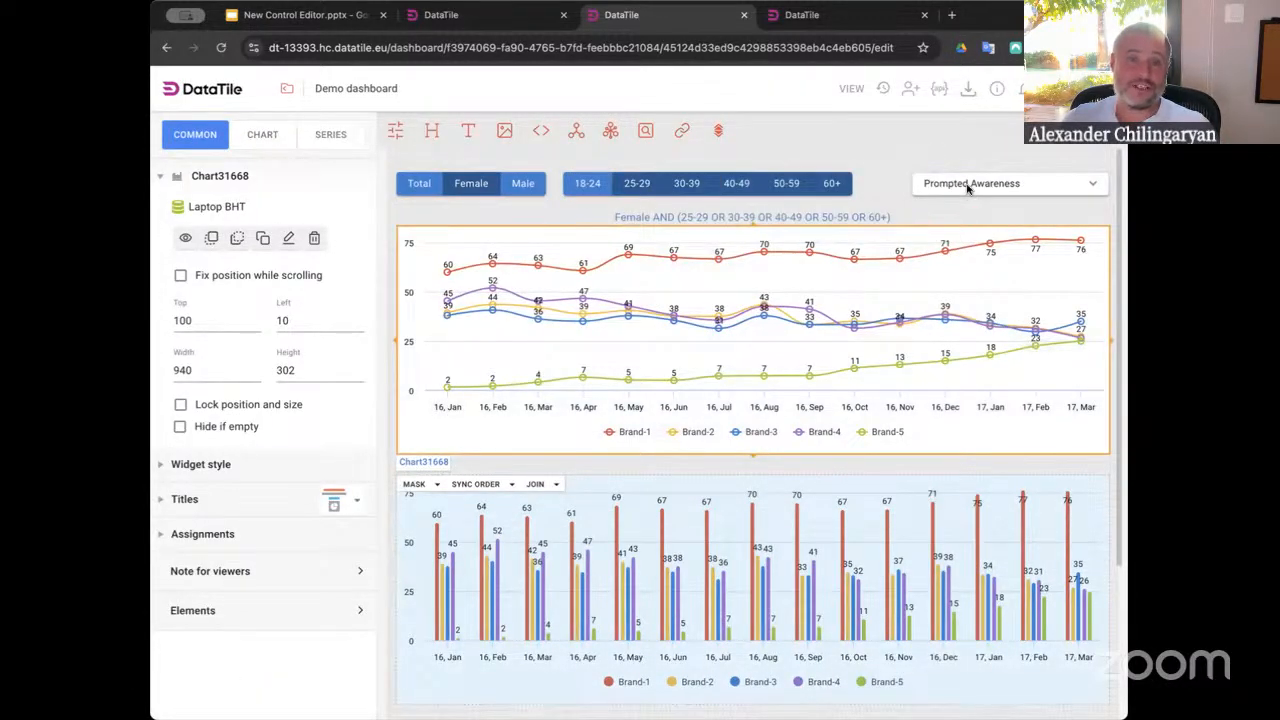
Switch to the dashboard view and test the awareness control with Top of mind, Unaided Awareness and Prompted Awareness
click(964, 187)
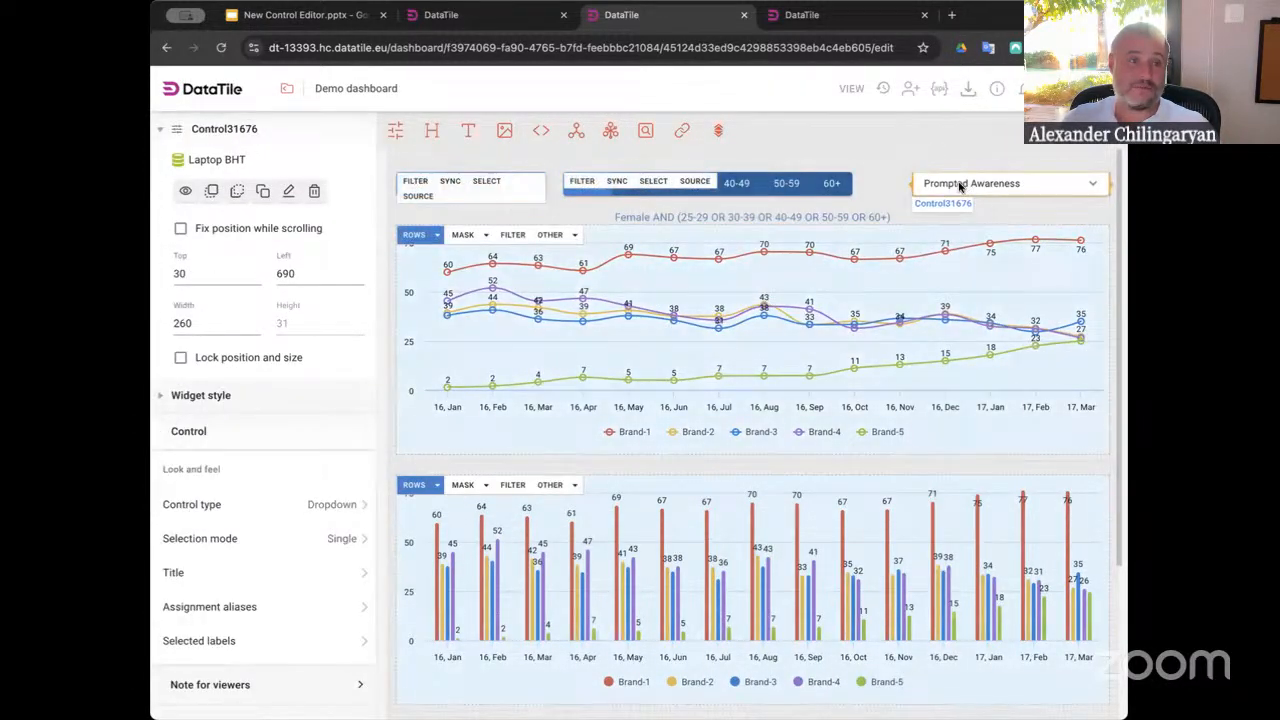
click(853, 92)
click(862, 148)
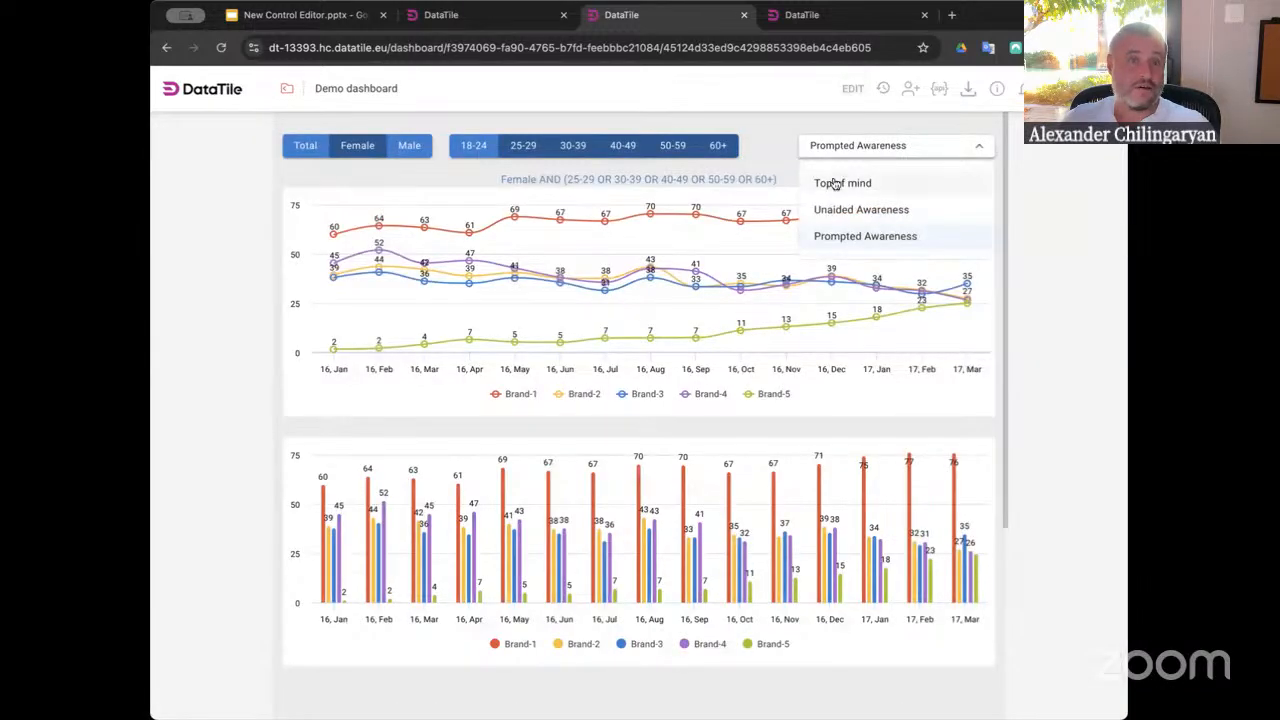
click(835, 185)
click(840, 145)
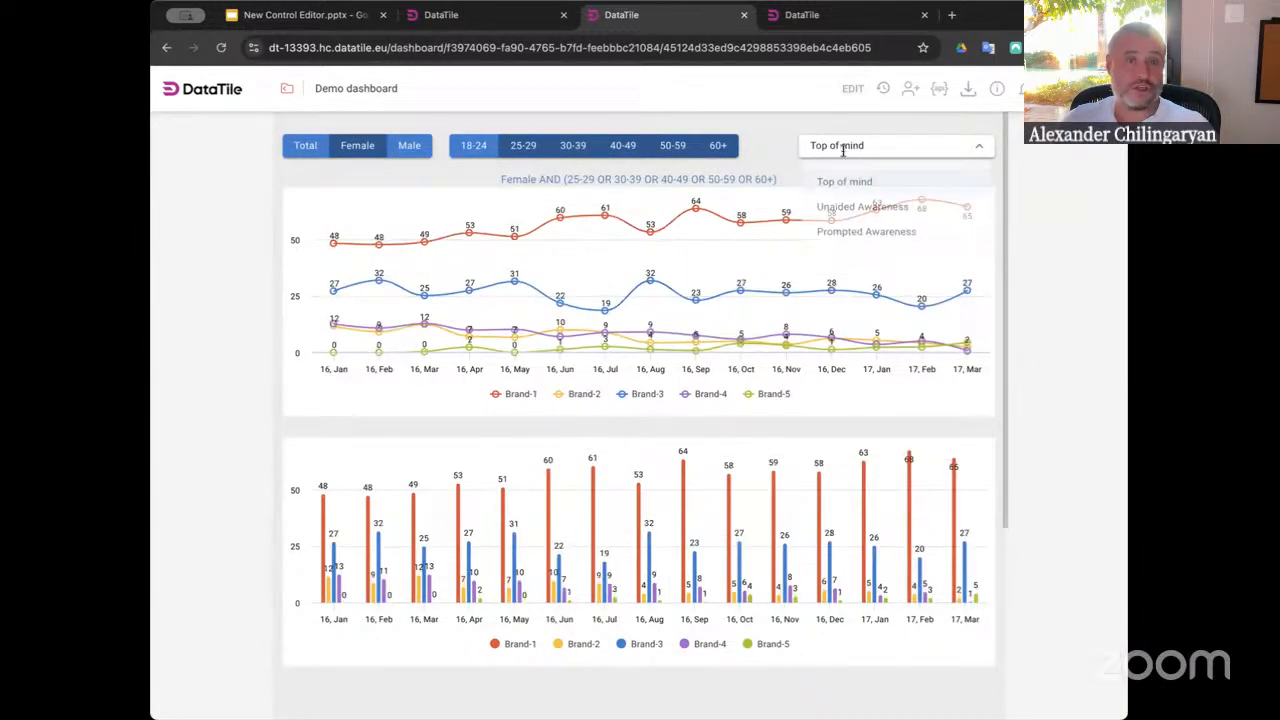
click(827, 213)
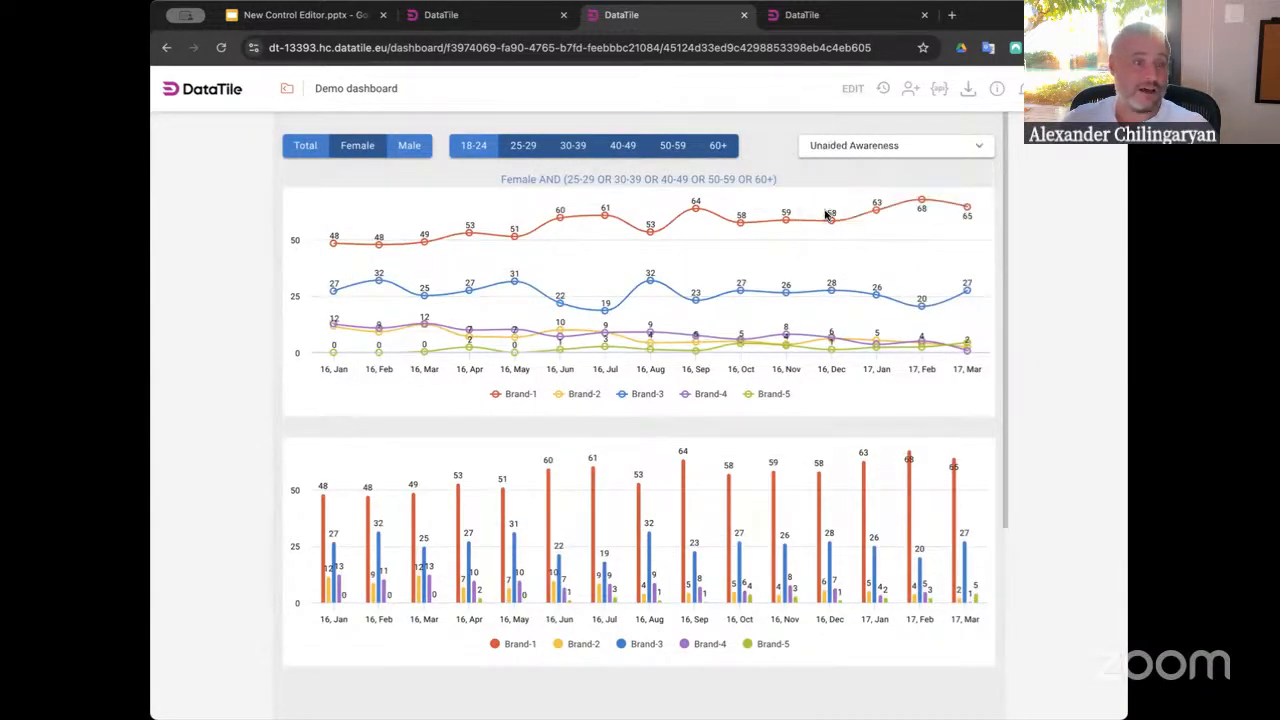
click(857, 145)
click(823, 240)
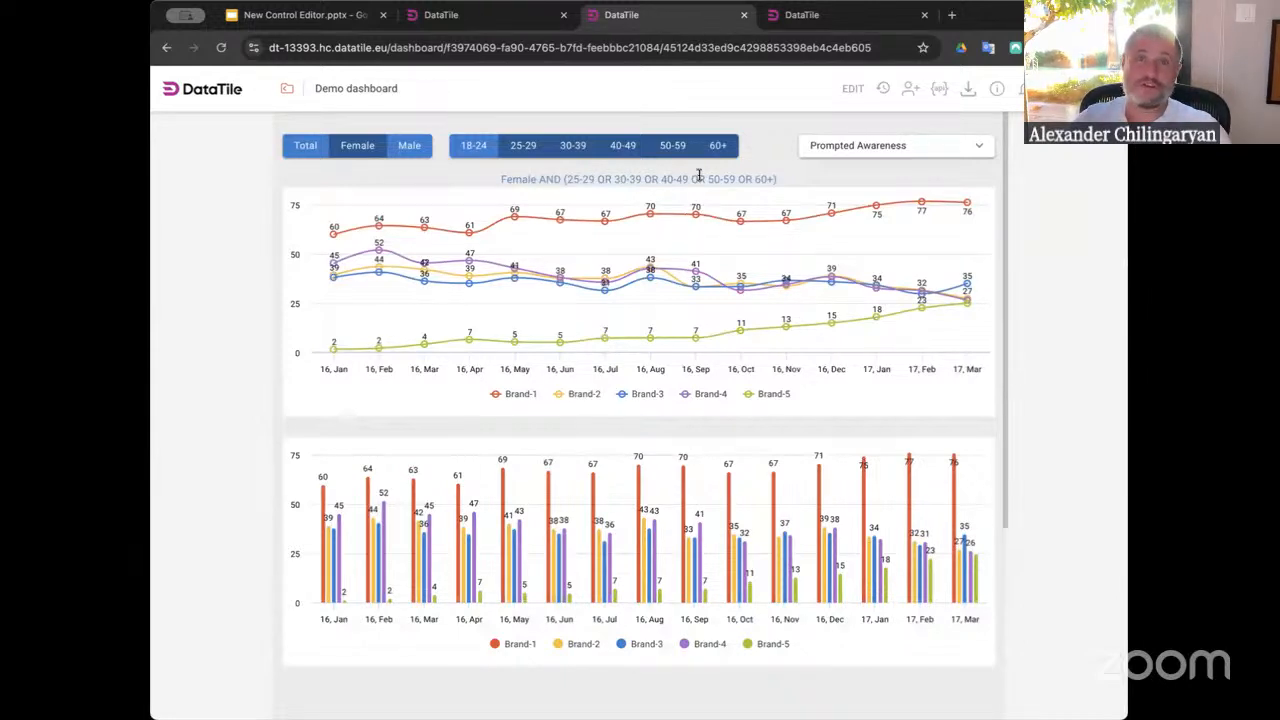
Return to editing and start a new control with one manual group per variable from the Demographics folder
click(854, 98)
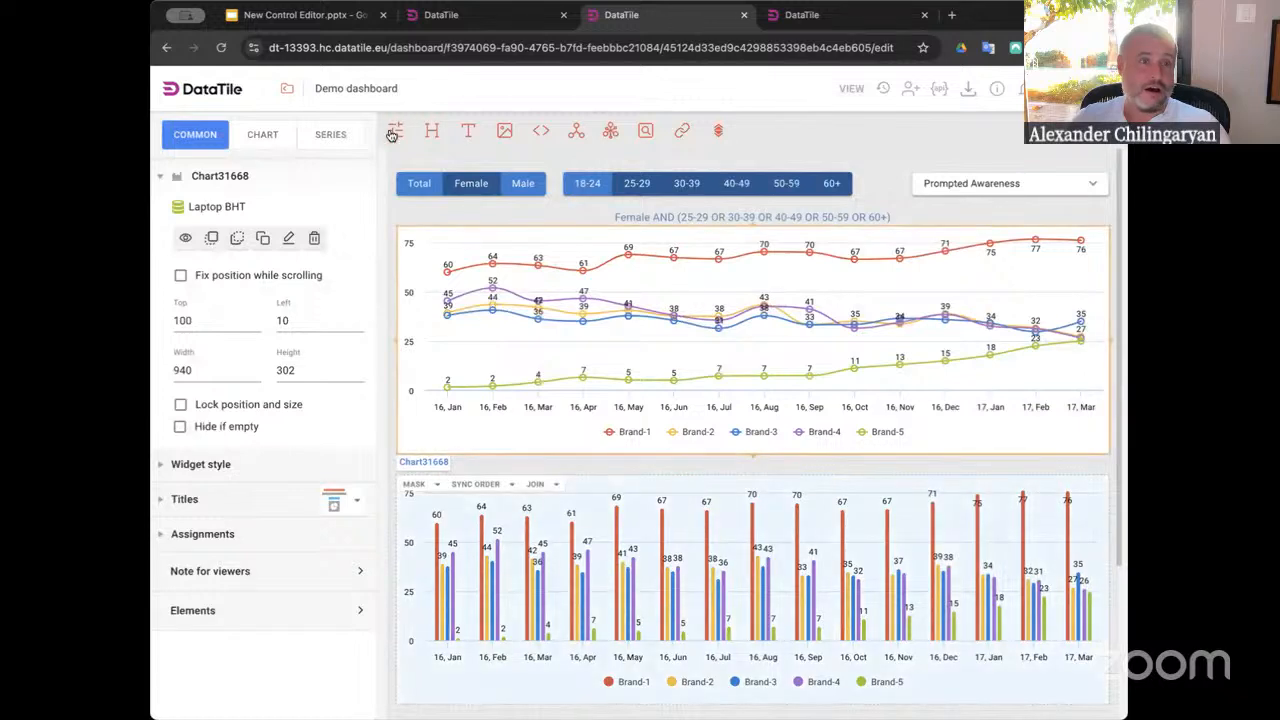
click(392, 132)
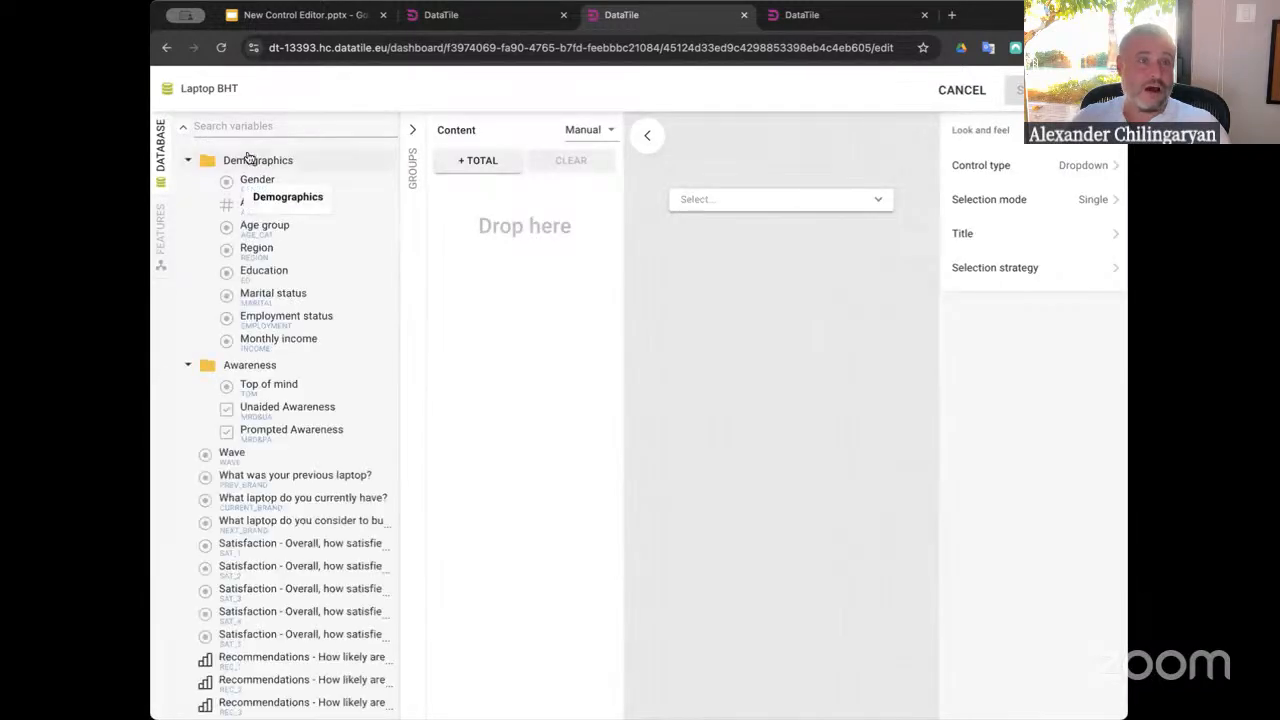
click(413, 132)
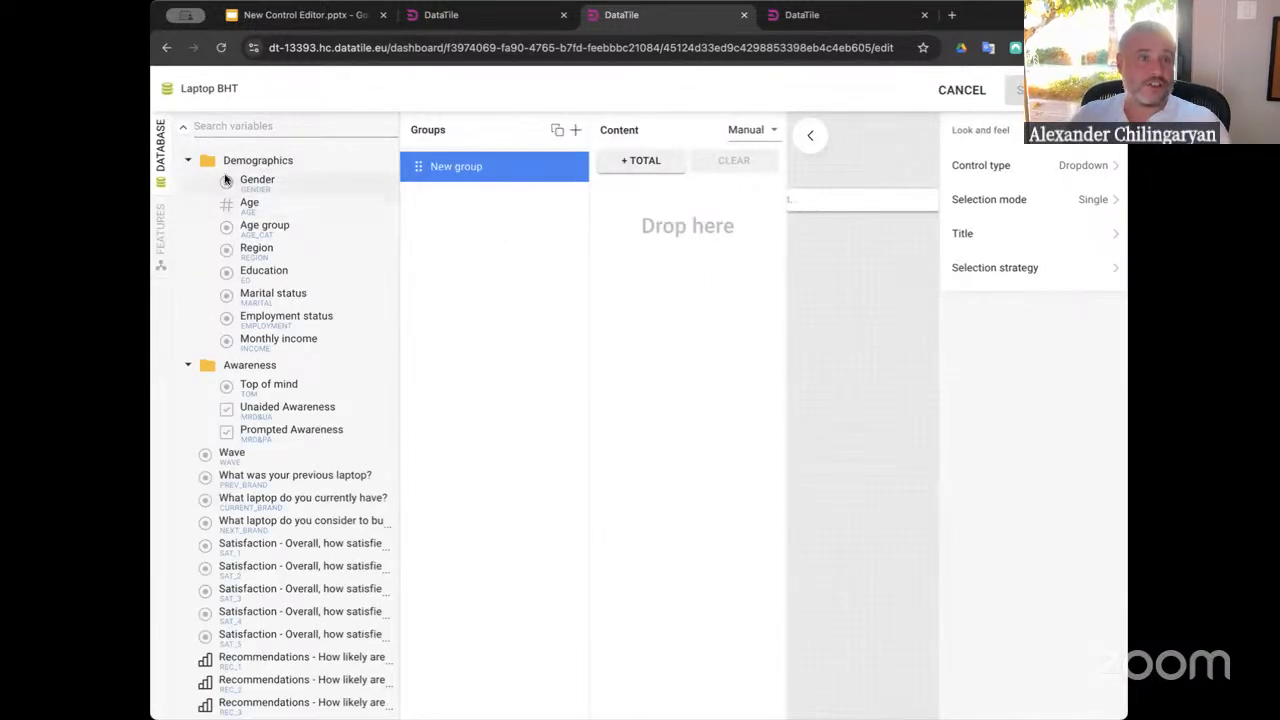
drag(252, 160, 471, 220)
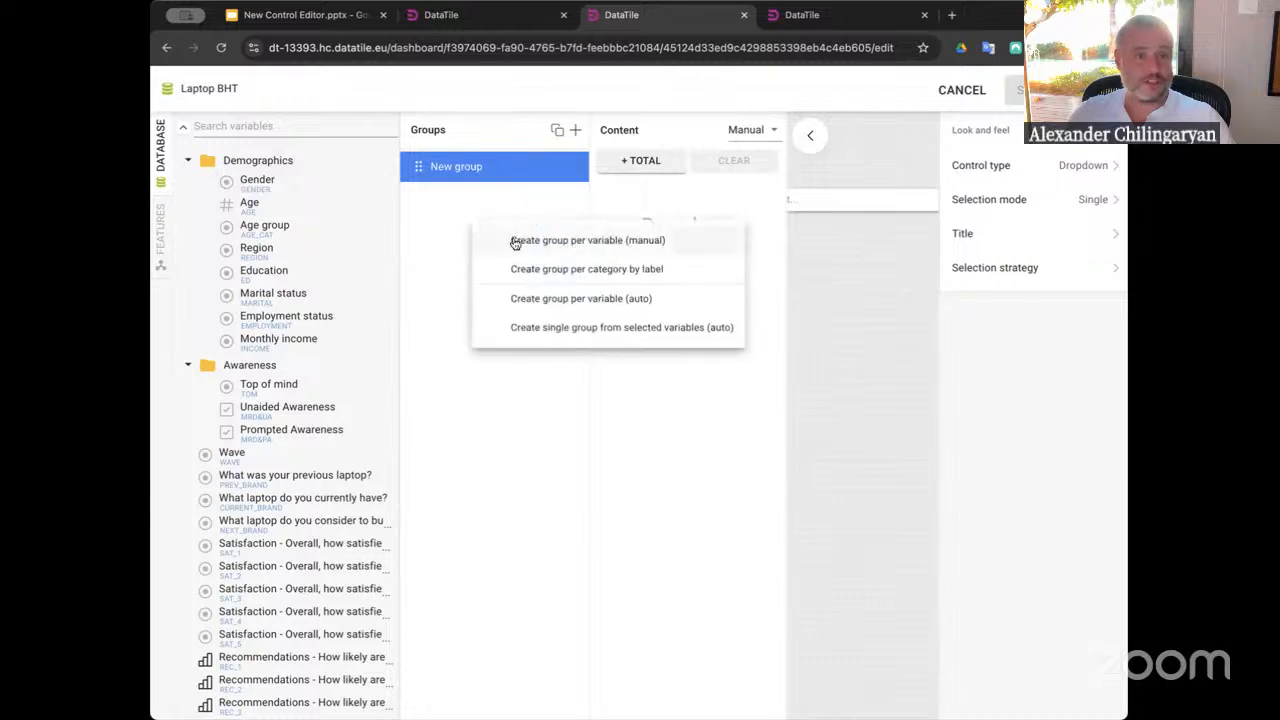
click(550, 245)
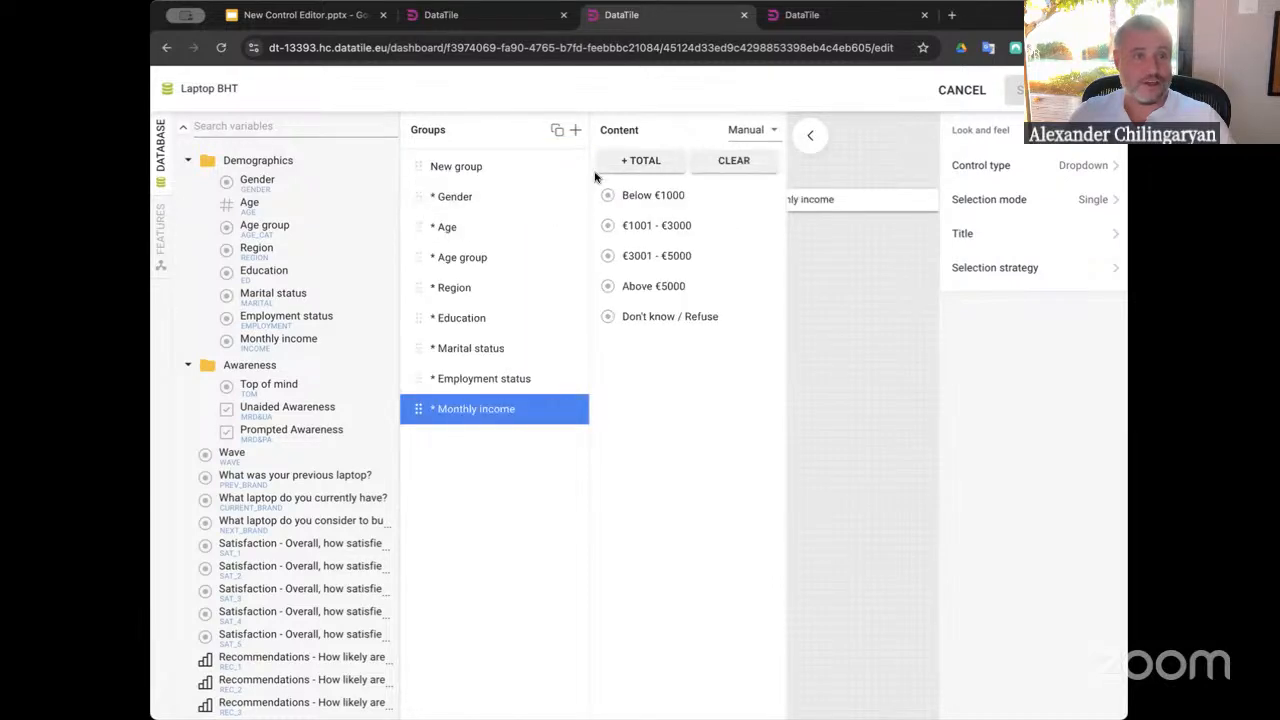
Delete the empty New group and the Age group with numeric age, and check the Gender content and the control's dropdown preview
click(576, 168)
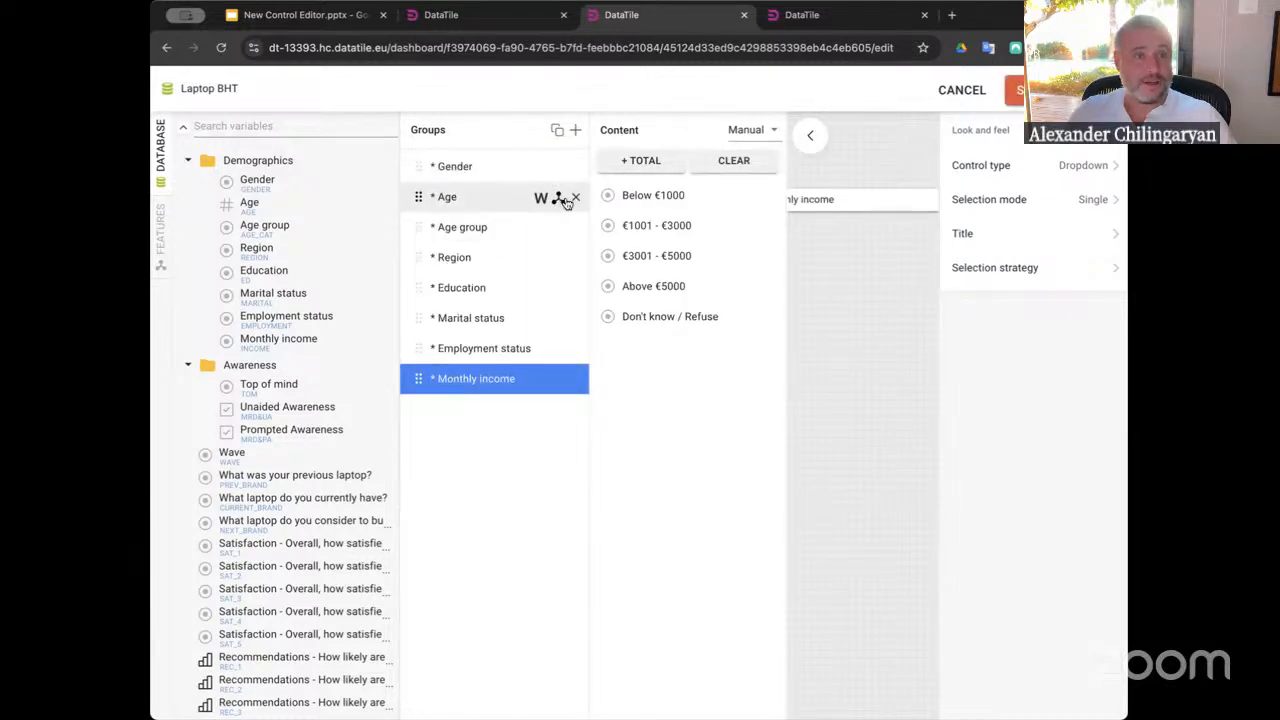
click(576, 197)
click(452, 167)
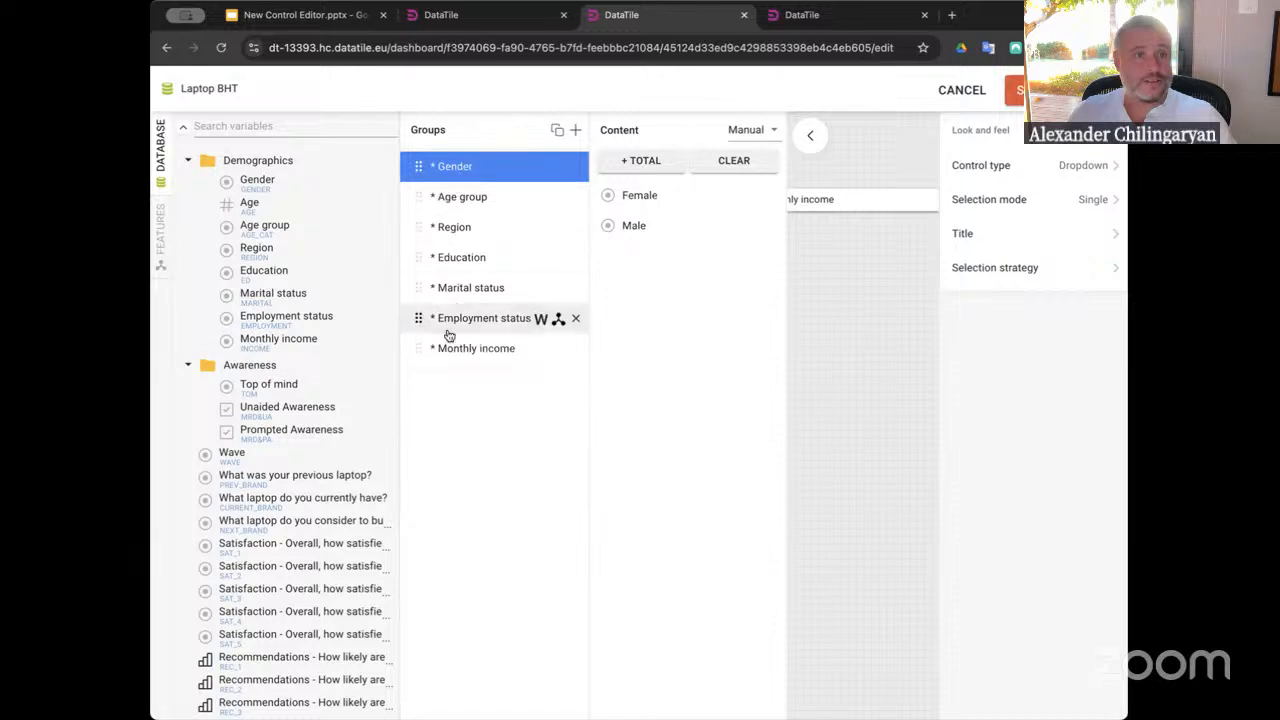
click(805, 131)
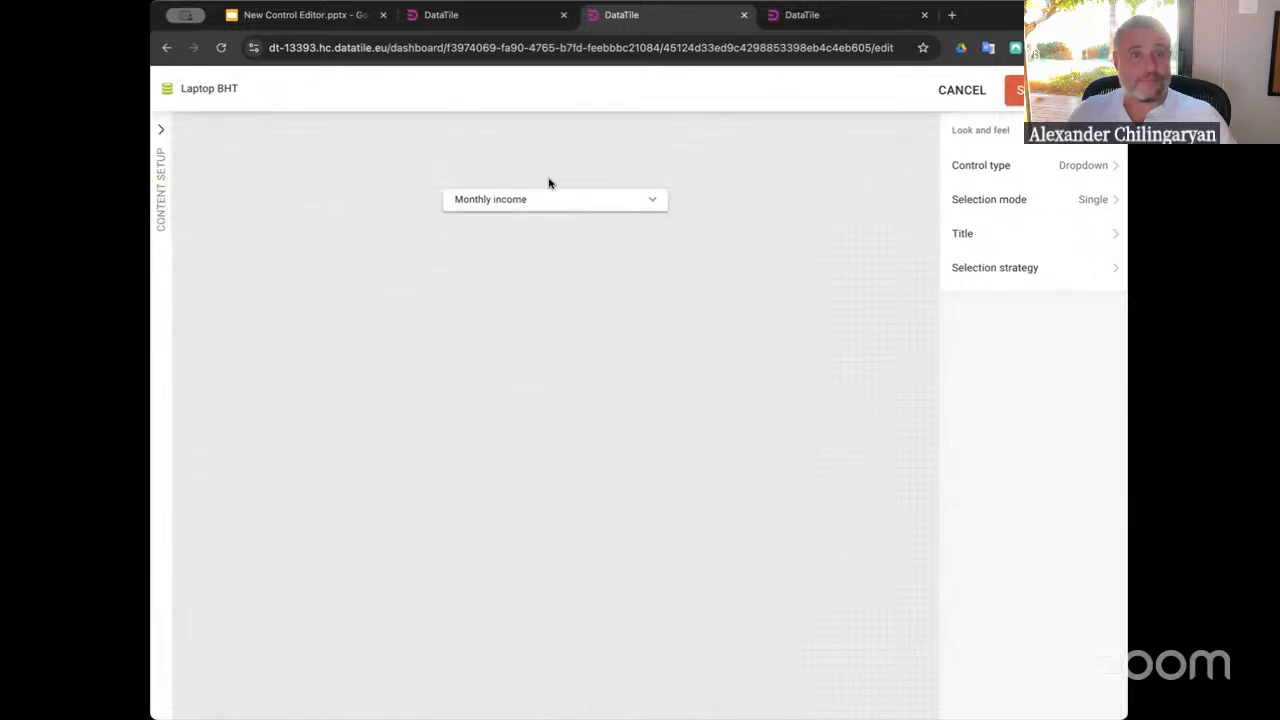
click(523, 201)
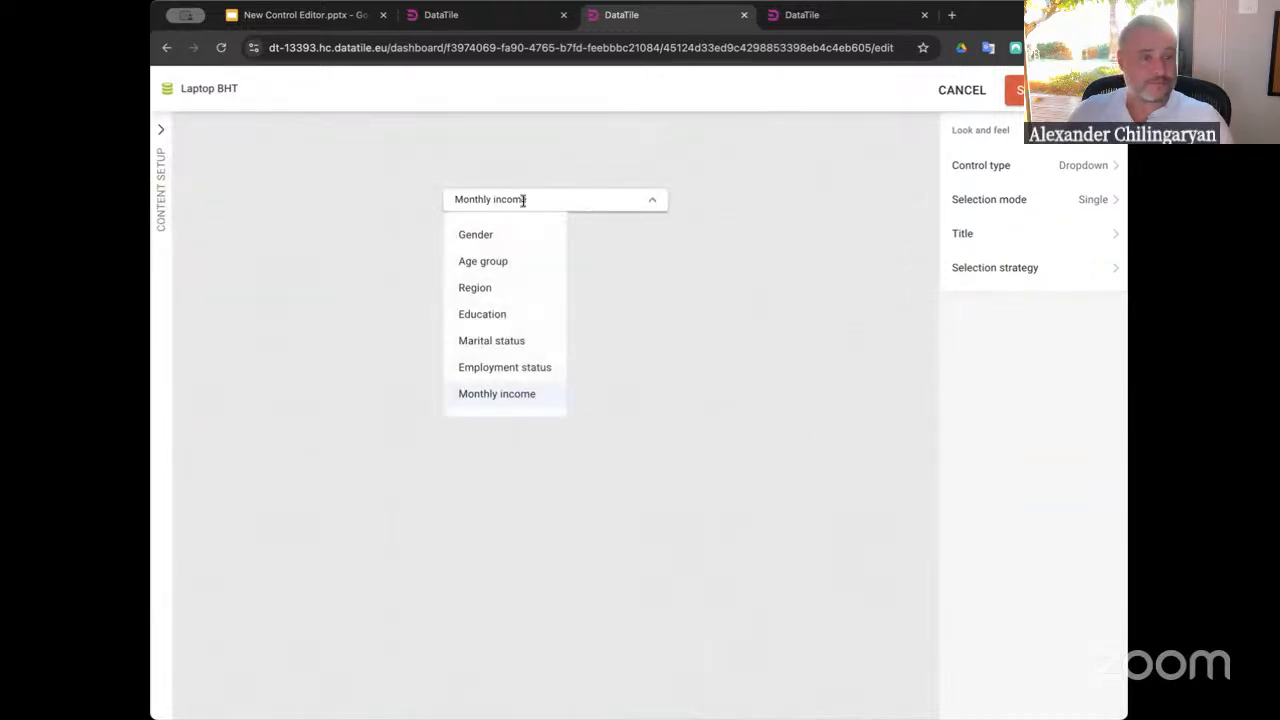
Save the demographics control to the dashboard and place it just below the bar chart, at about top 740 and left 250
click(1015, 90)
click(618, 470)
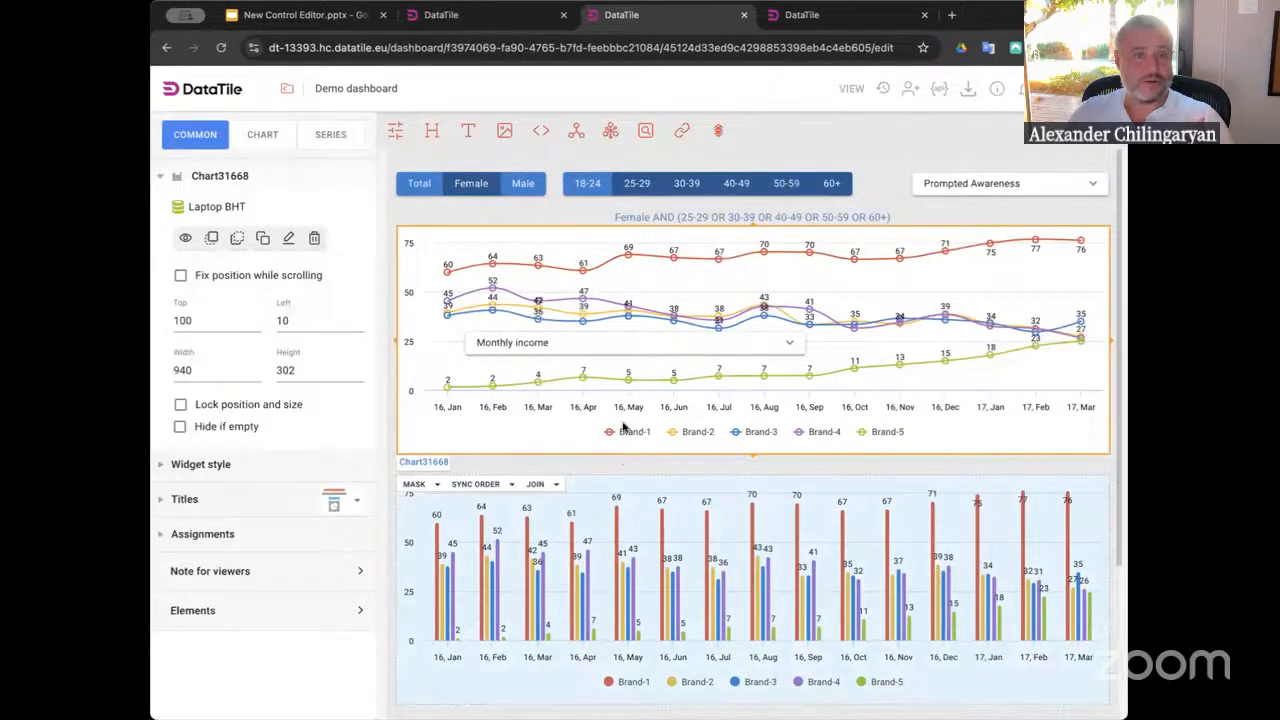
drag(617, 343, 707, 655)
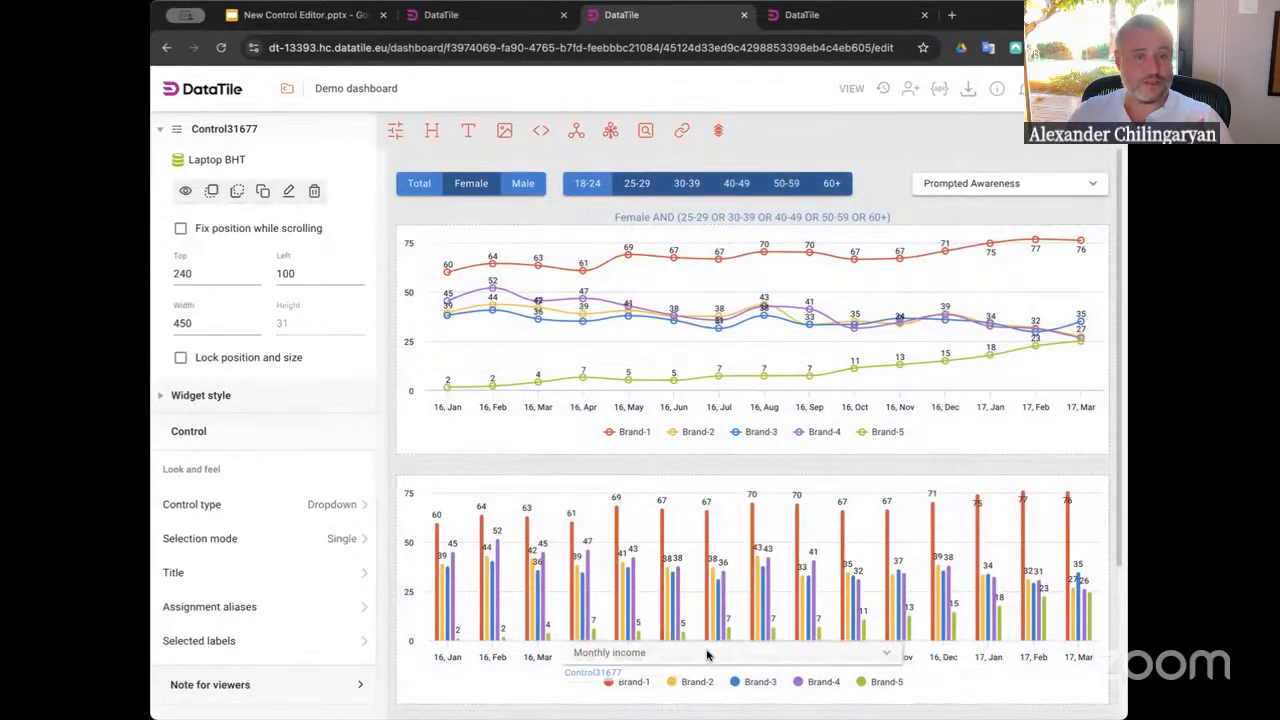
scroll(707, 655, down, 2)
drag(674, 443, 691, 518)
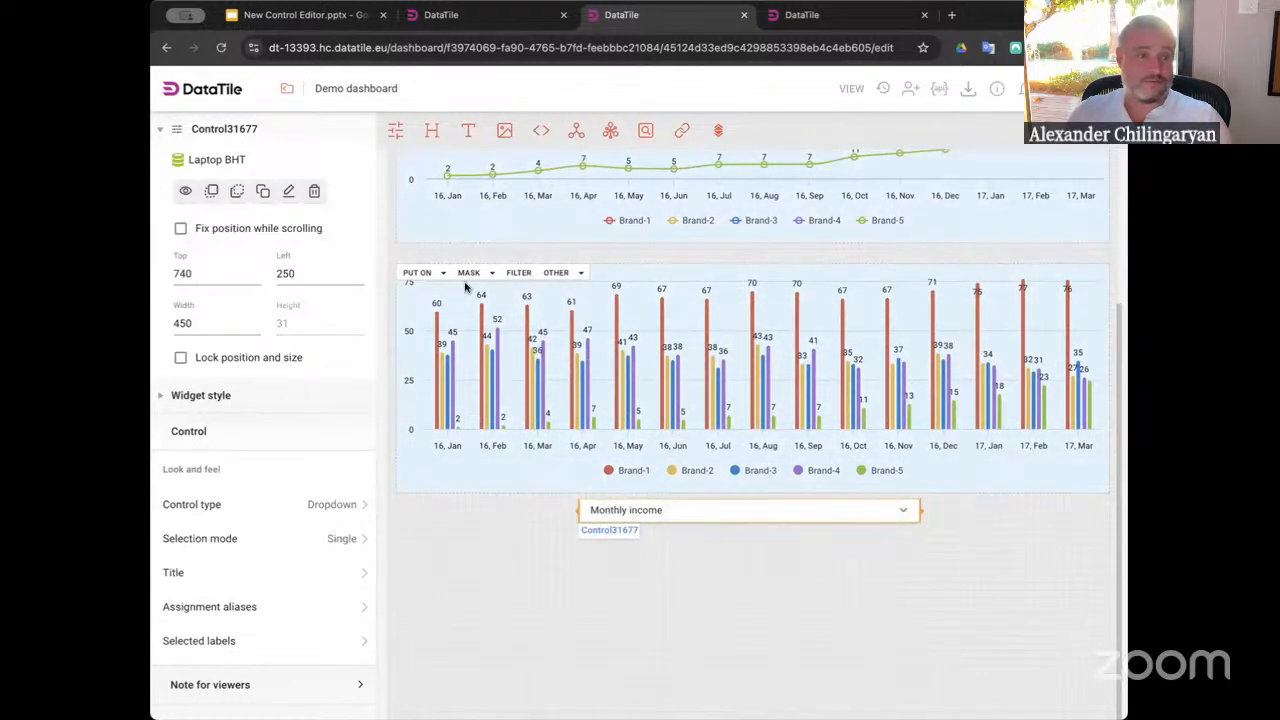
Put the demographics control on the bar chart's columns and switch to the dashboard view
click(422, 274)
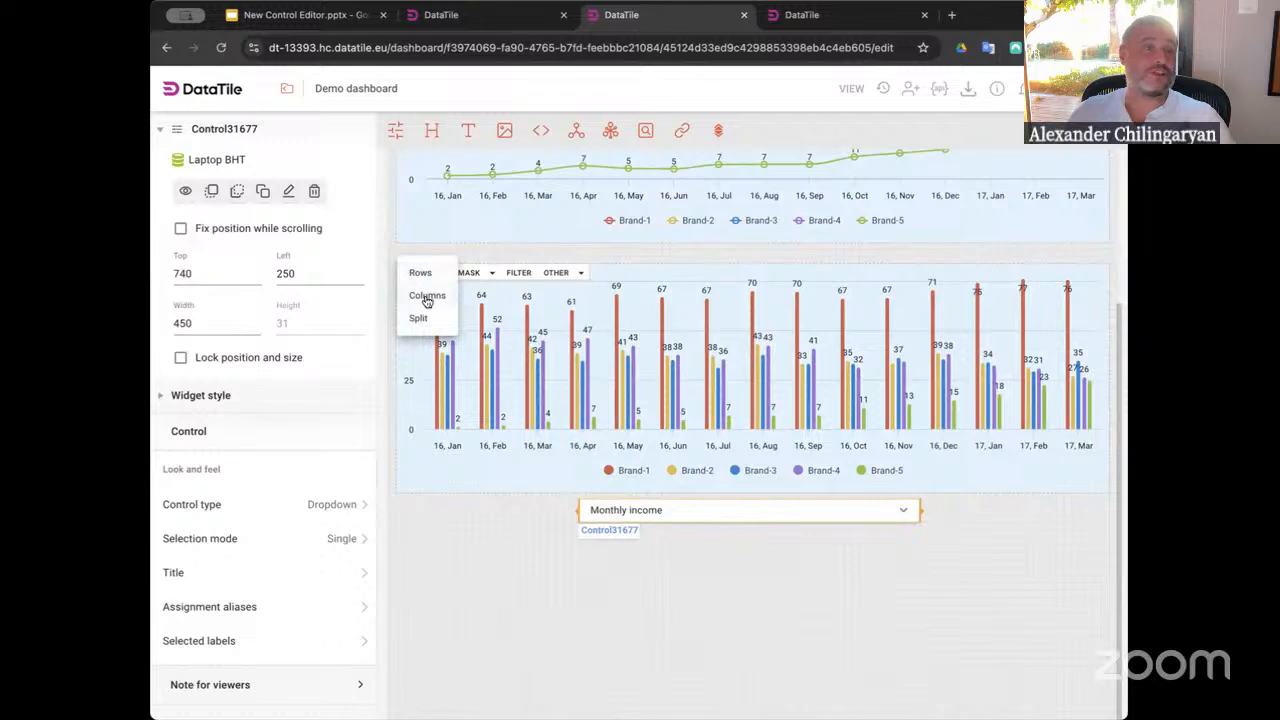
click(427, 297)
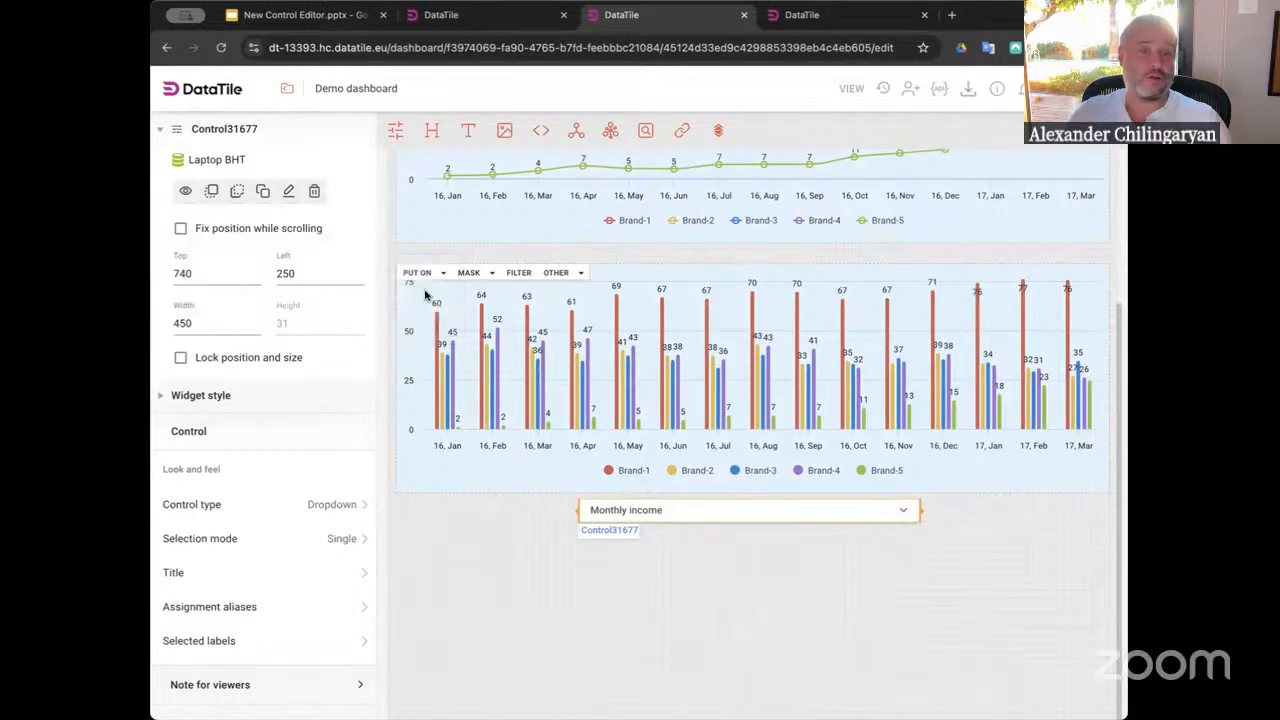
click(850, 88)
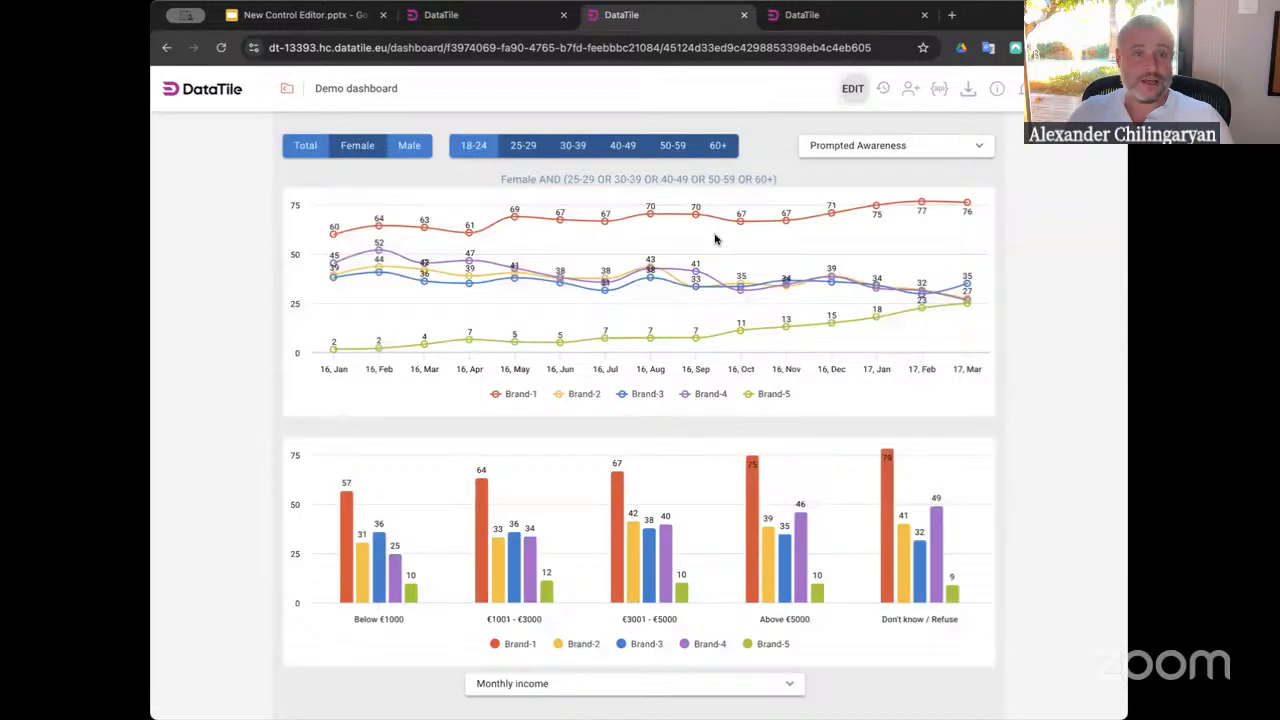
Test the demographics control on the bar chart with Gender and Age group
click(566, 686)
click(507, 535)
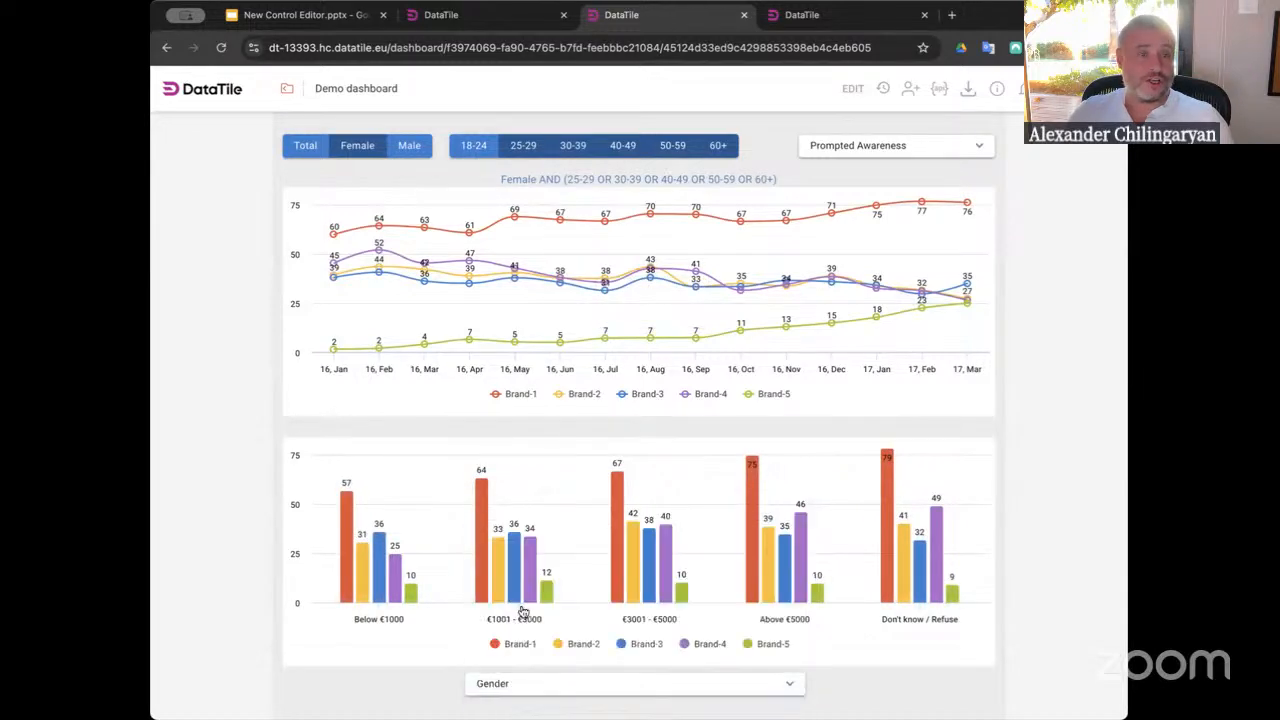
click(555, 692)
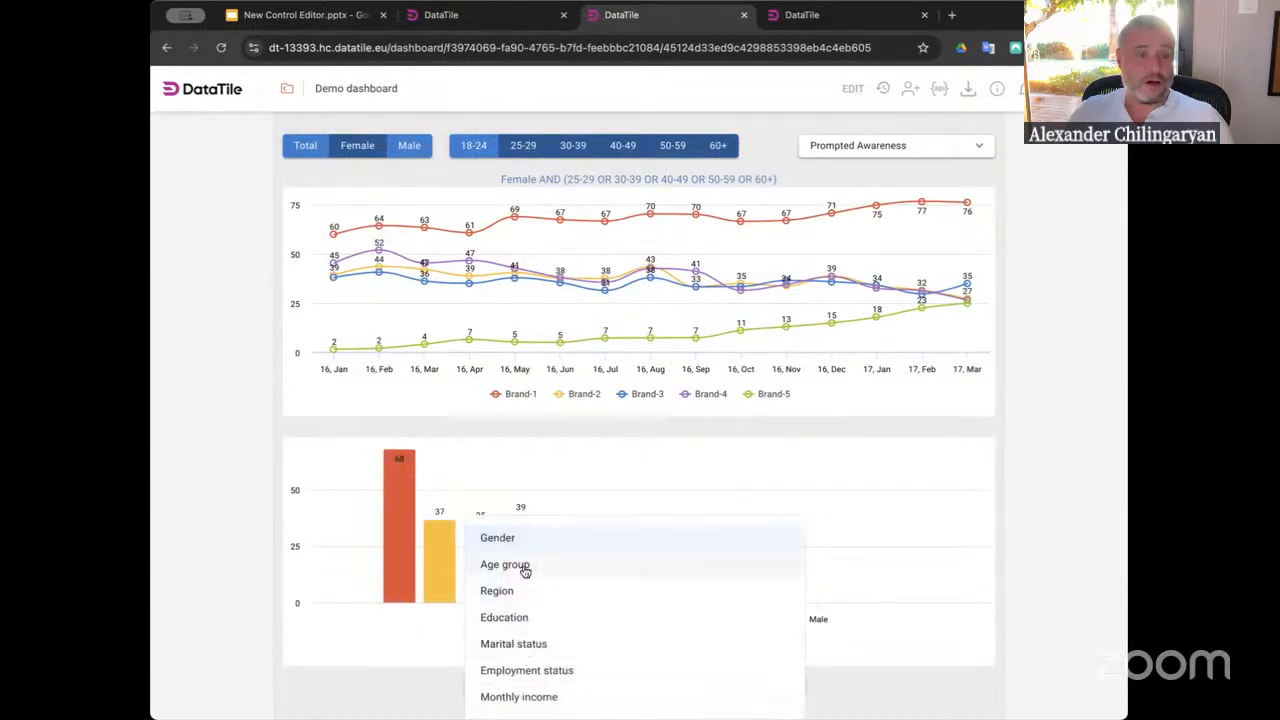
click(515, 565)
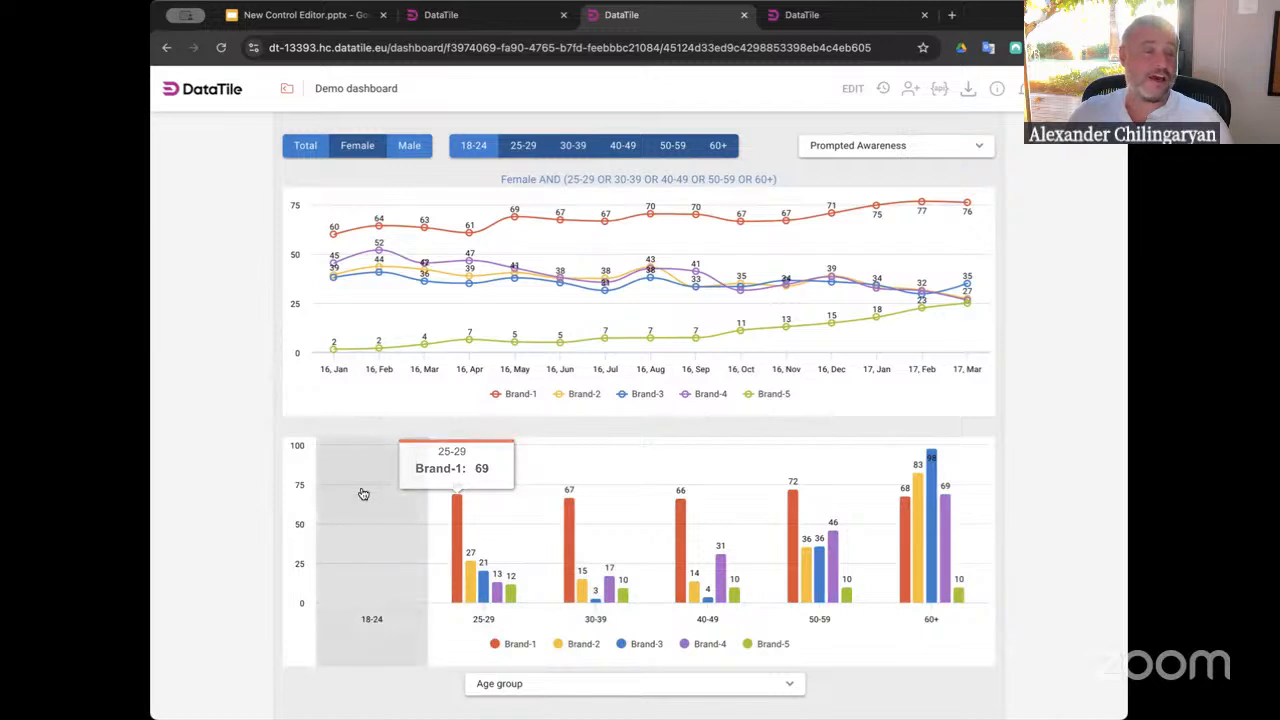
Toggle bands in the age filter to compare the charts, ending with every band except 50-59 selected
click(522, 146)
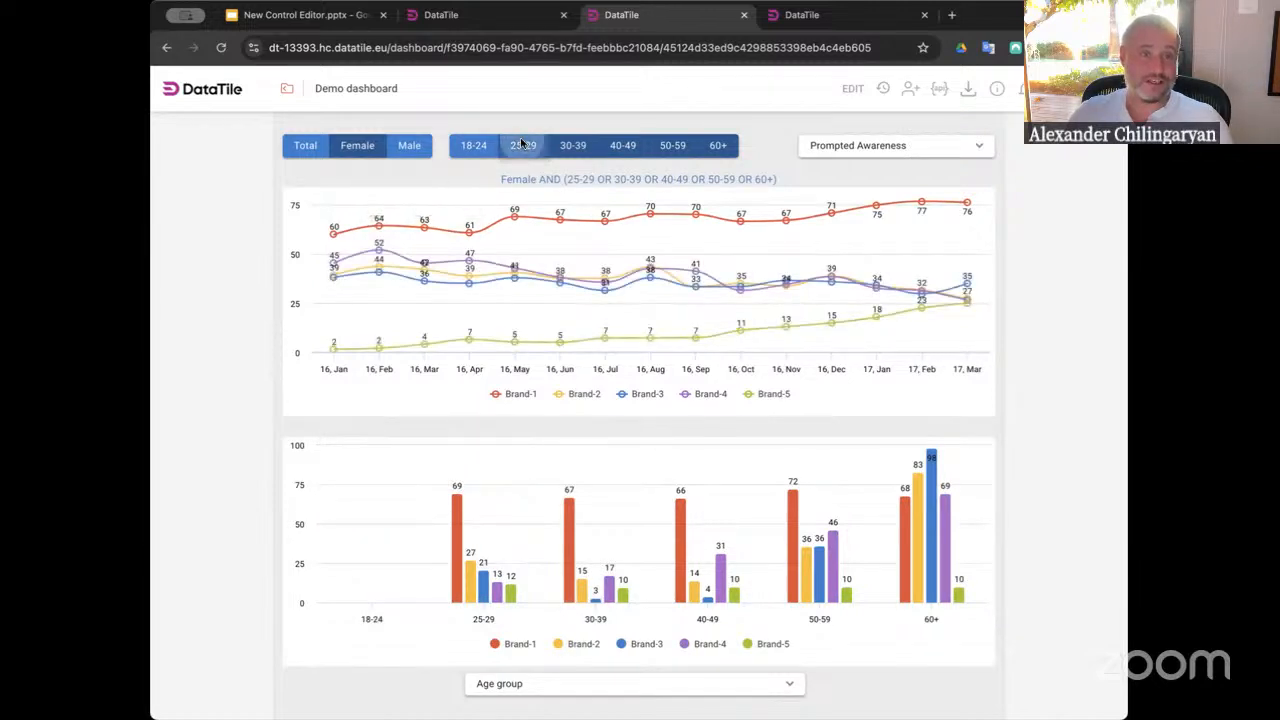
click(472, 145)
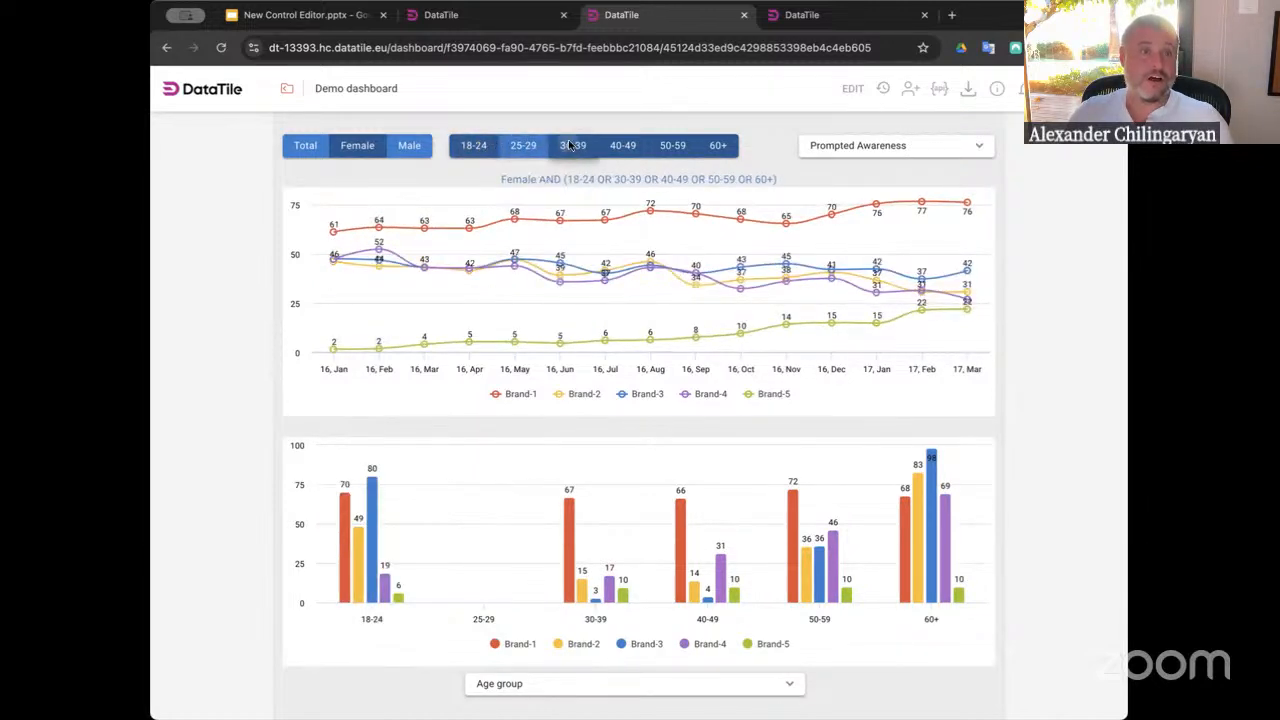
click(562, 146)
click(529, 146)
click(623, 147)
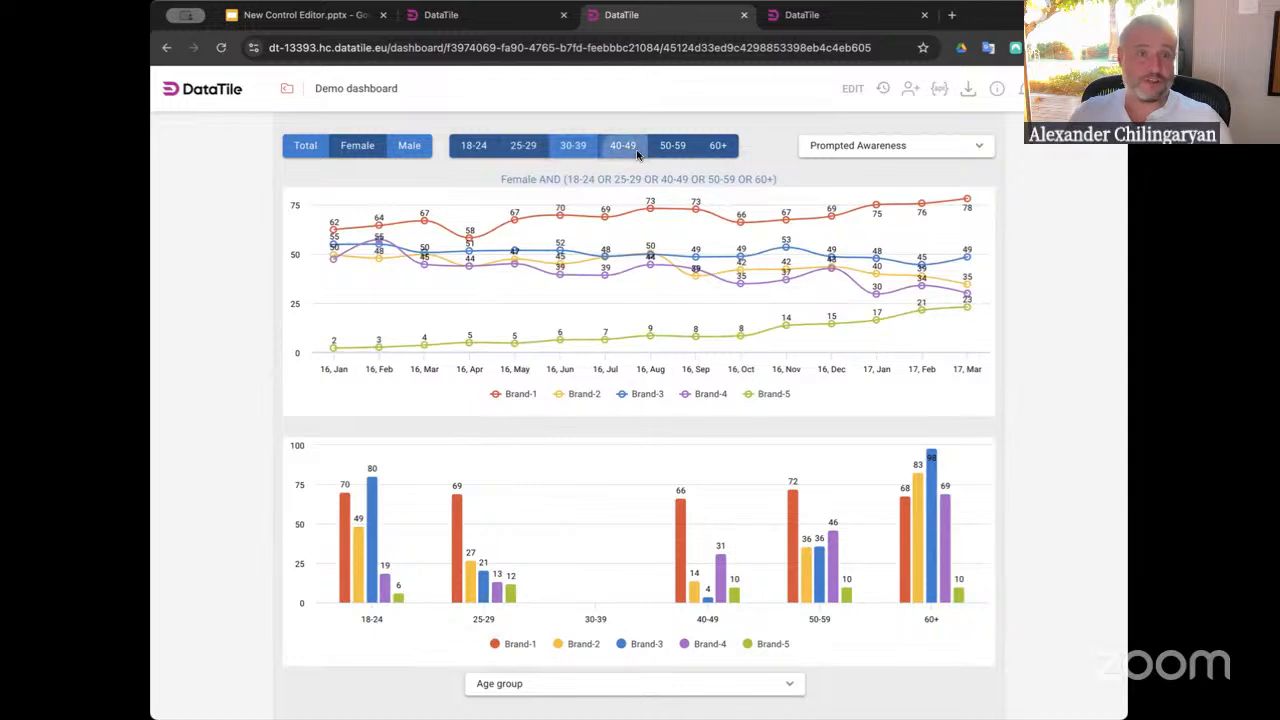
click(672, 147)
click(620, 148)
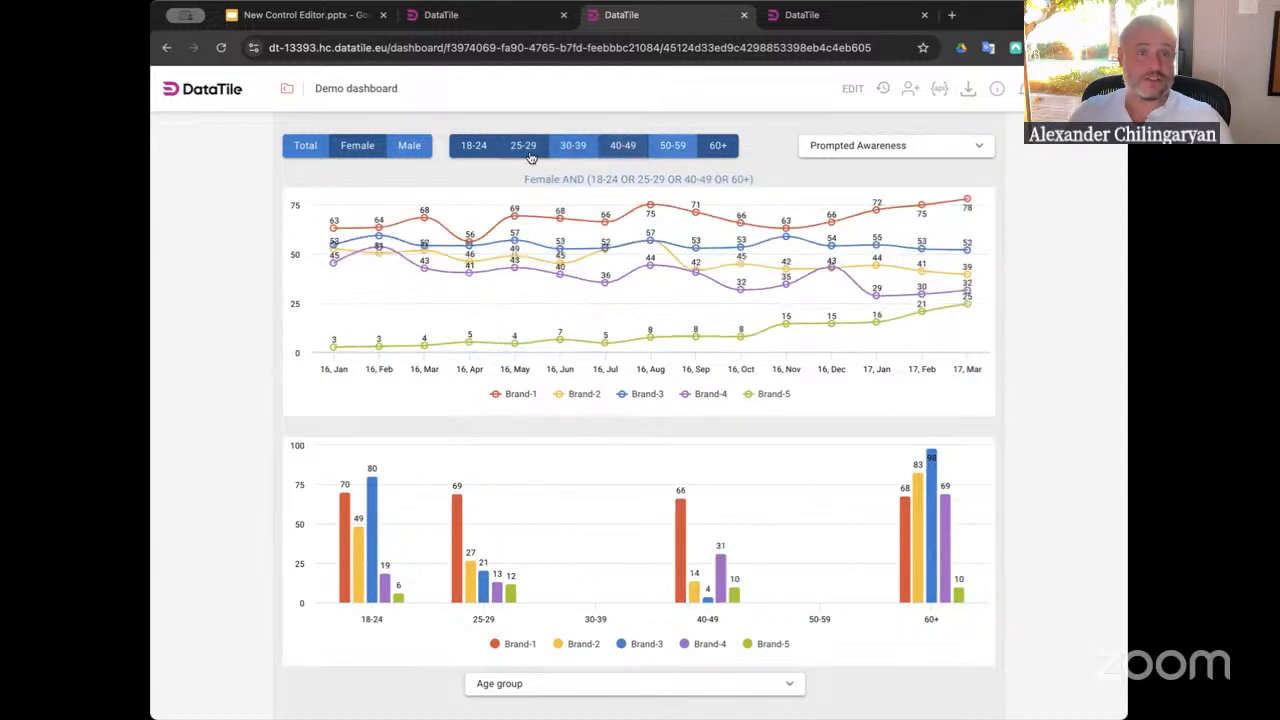
click(572, 146)
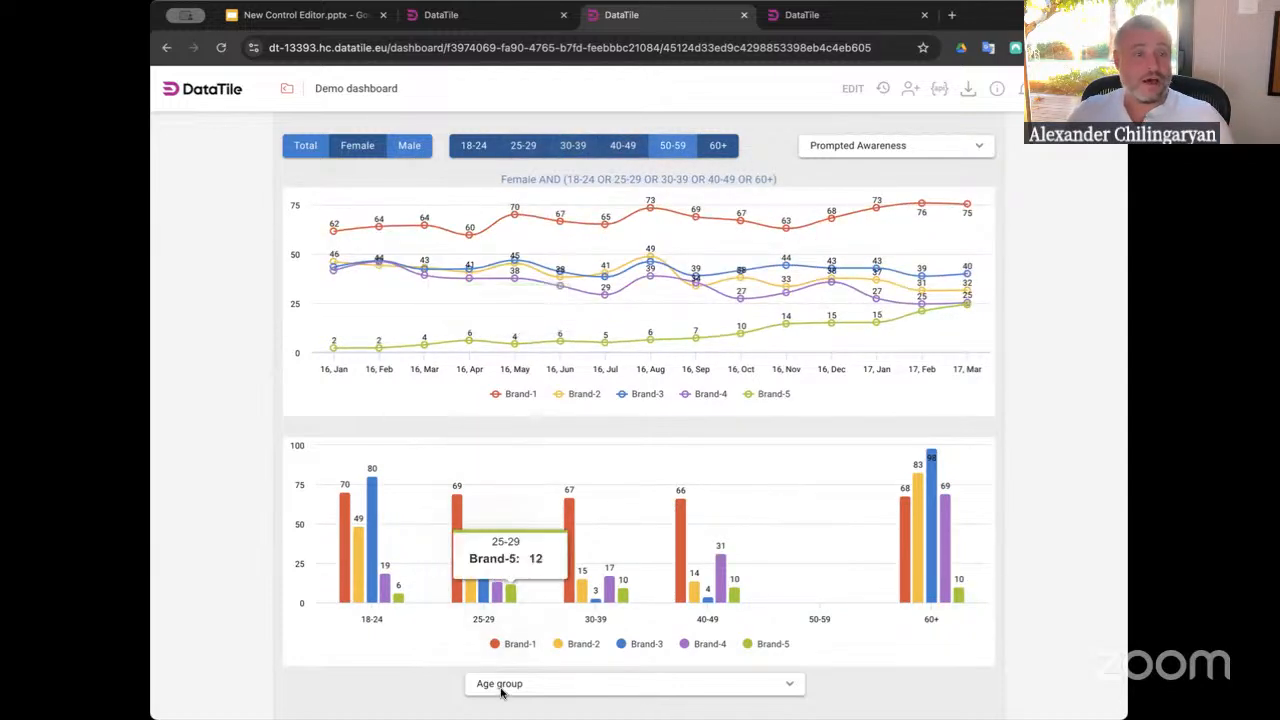
Break the bar chart down by Region and finally by Education using the demographics control
click(490, 683)
click(512, 590)
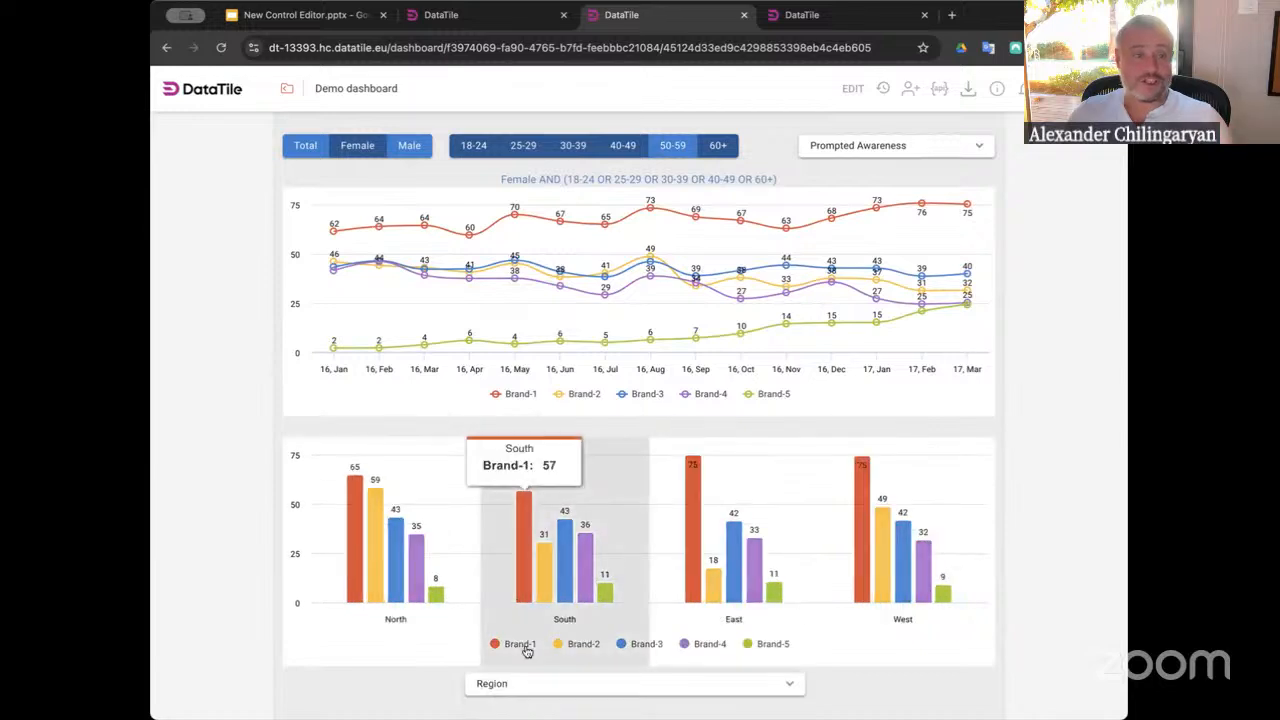
click(528, 686)
click(557, 620)
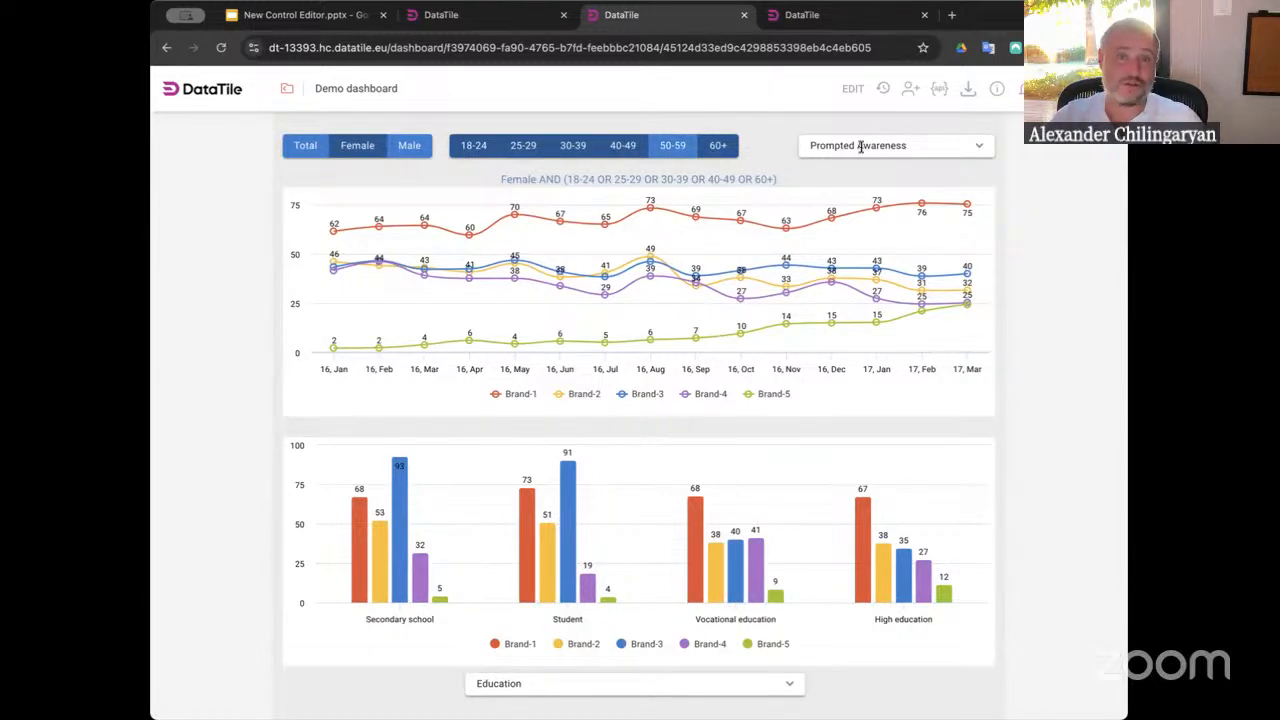
Return to editing, enable the menu in the dashboard settings and add four new tabs to it
click(851, 89)
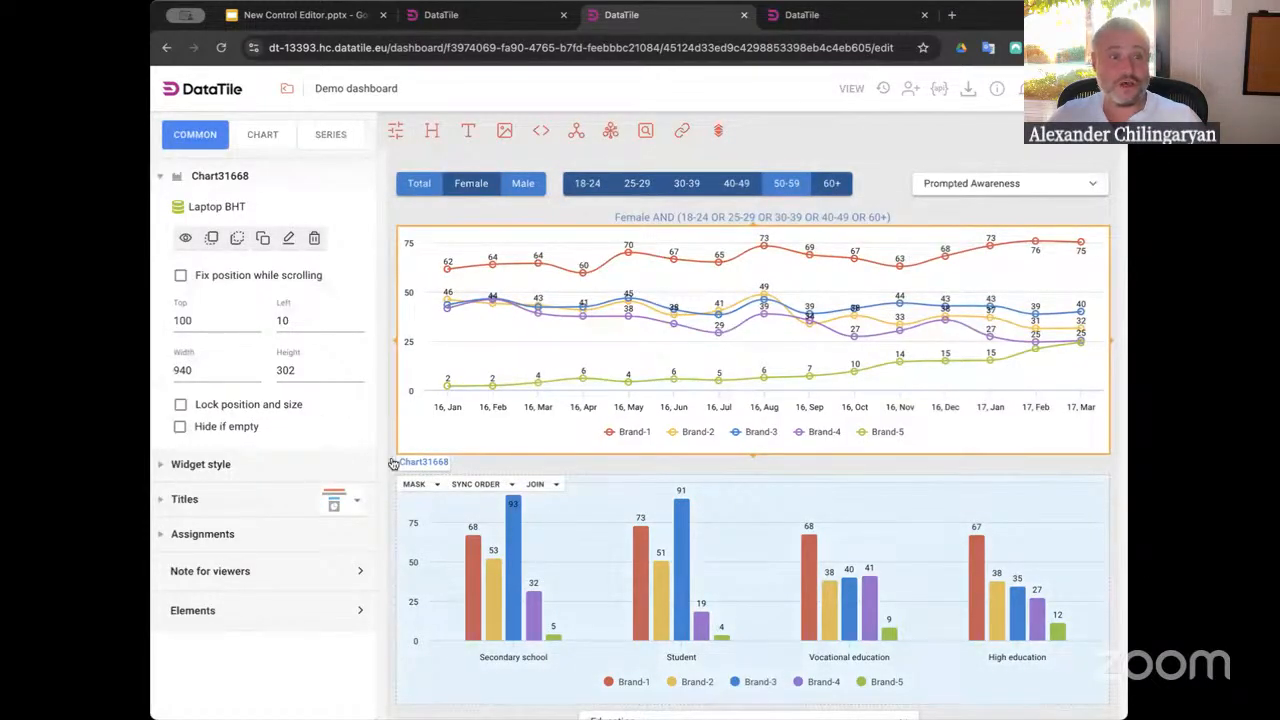
click(495, 471)
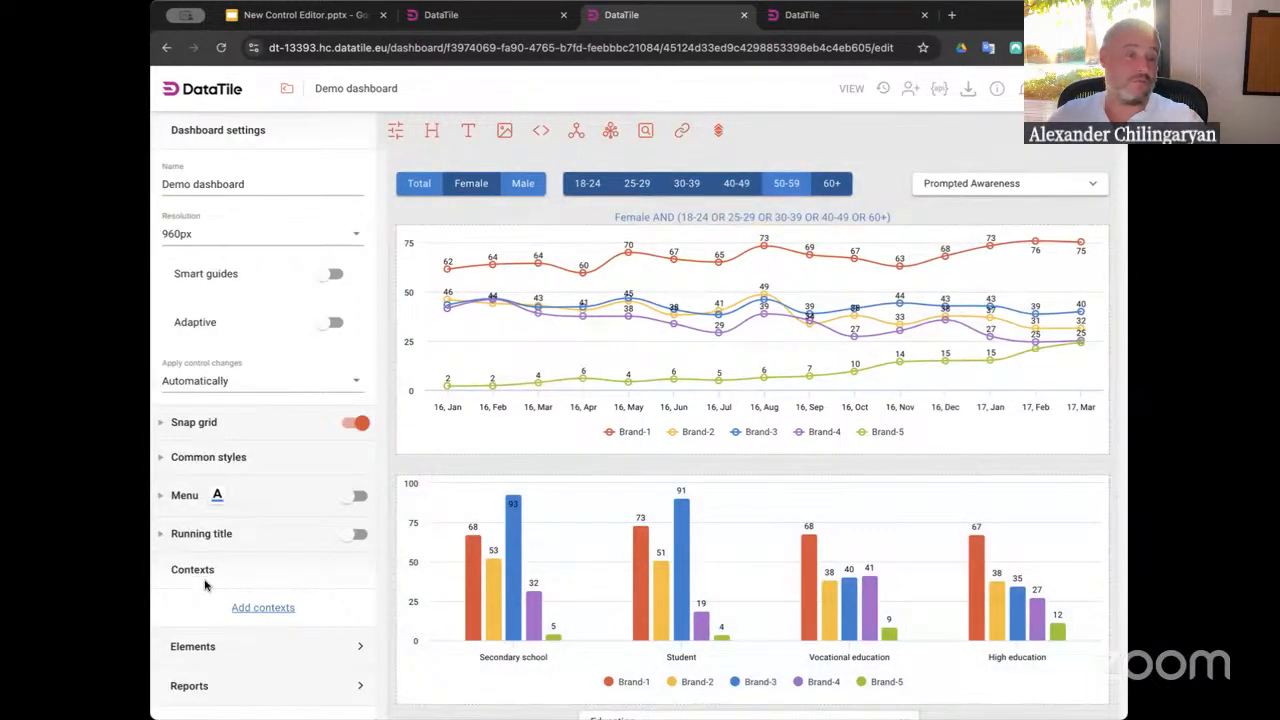
click(356, 496)
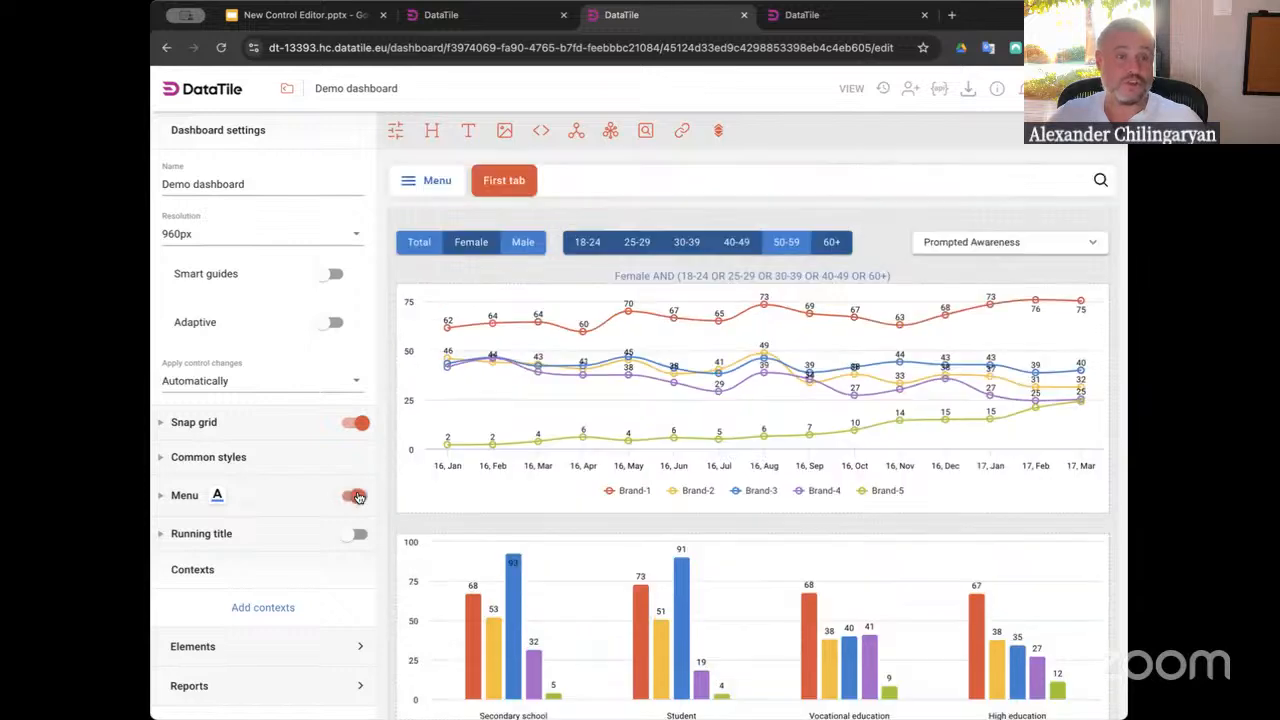
click(161, 496)
scroll(240, 650, down, 1)
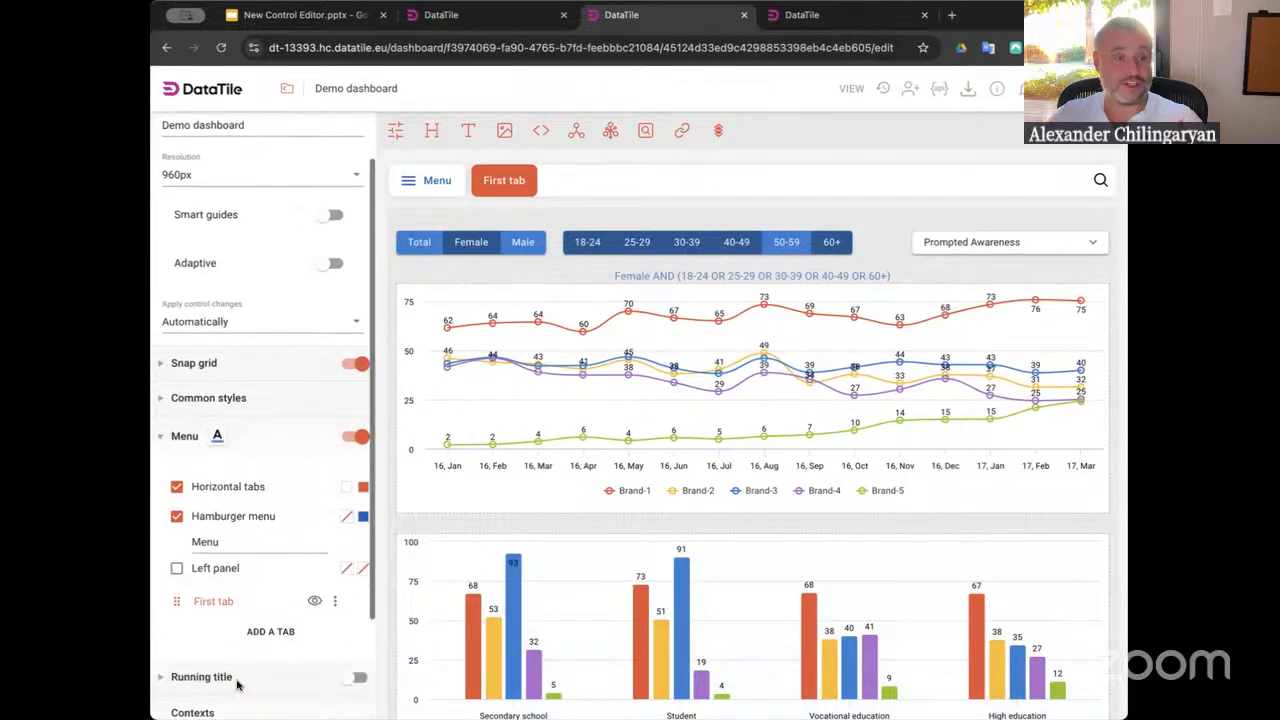
click(260, 619)
click(267, 645)
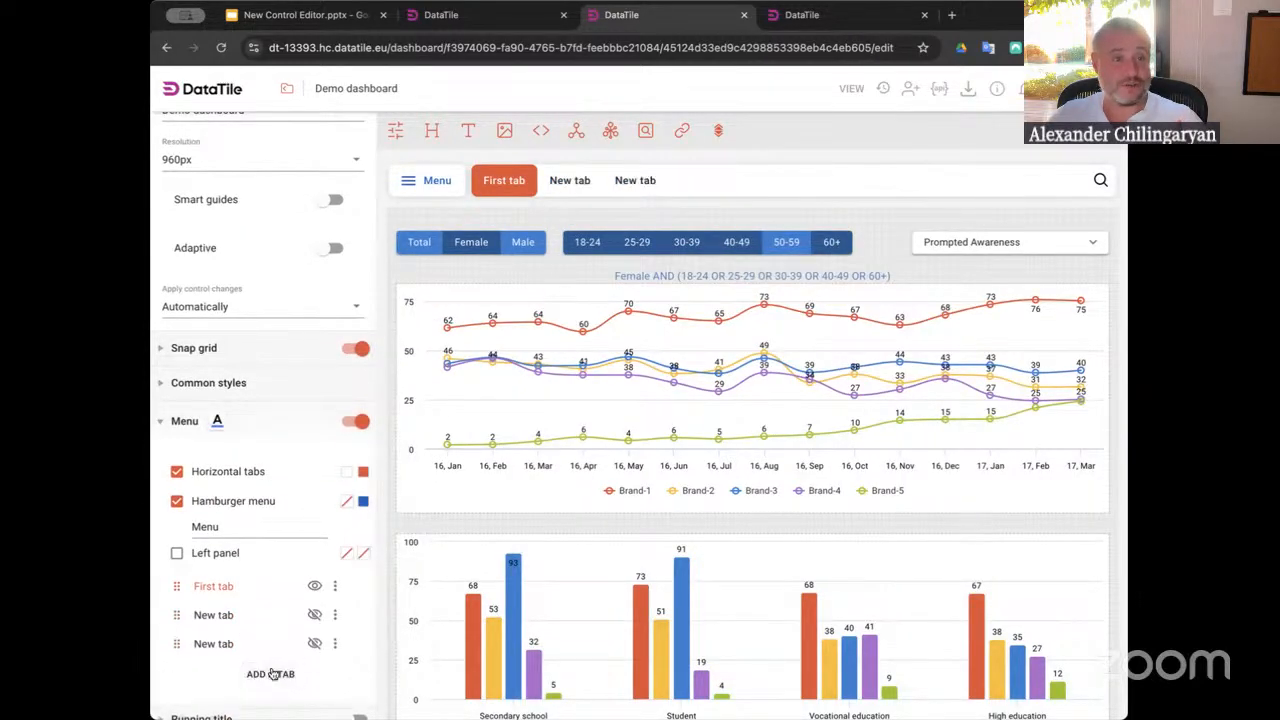
click(273, 674)
click(265, 700)
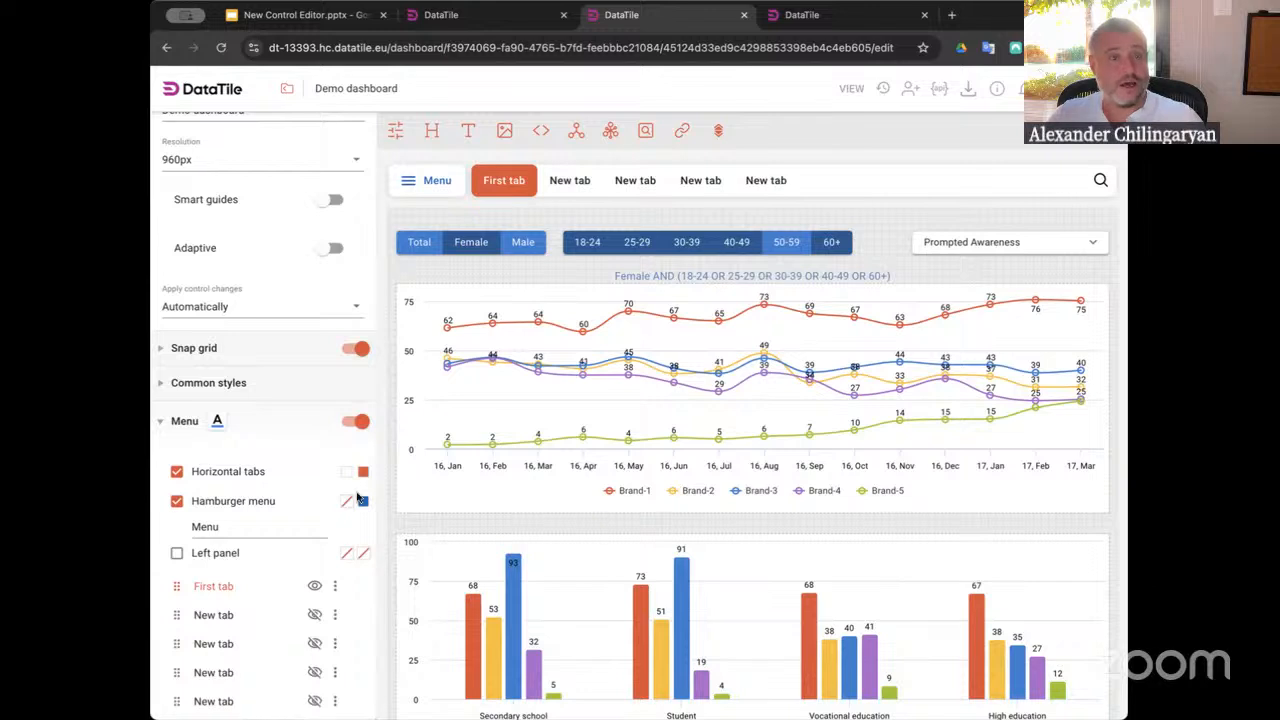
Nest two of the added tabs under the first New tab and check its submenu in the horizontal menu
drag(177, 644, 224, 620)
drag(177, 681, 251, 611)
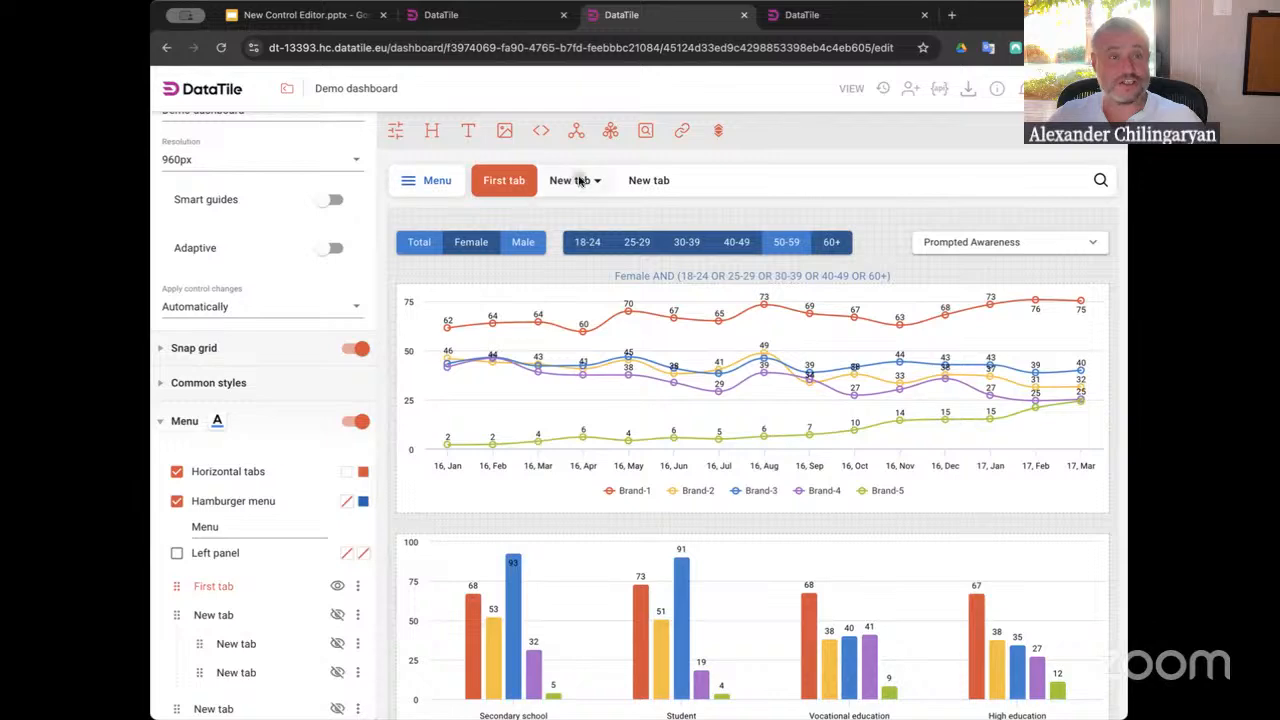
mouse_move(581, 191)
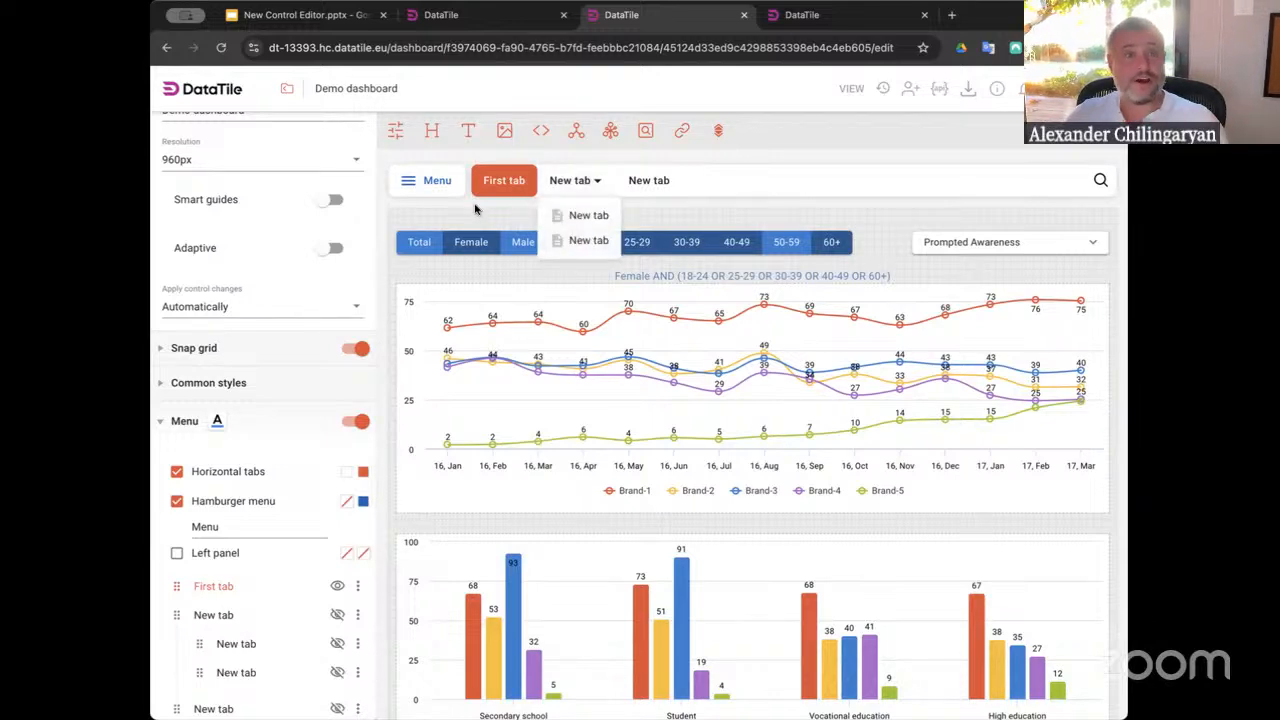
Open and close the menu's search, and switch to the dashboard view to check the menu
click(1100, 180)
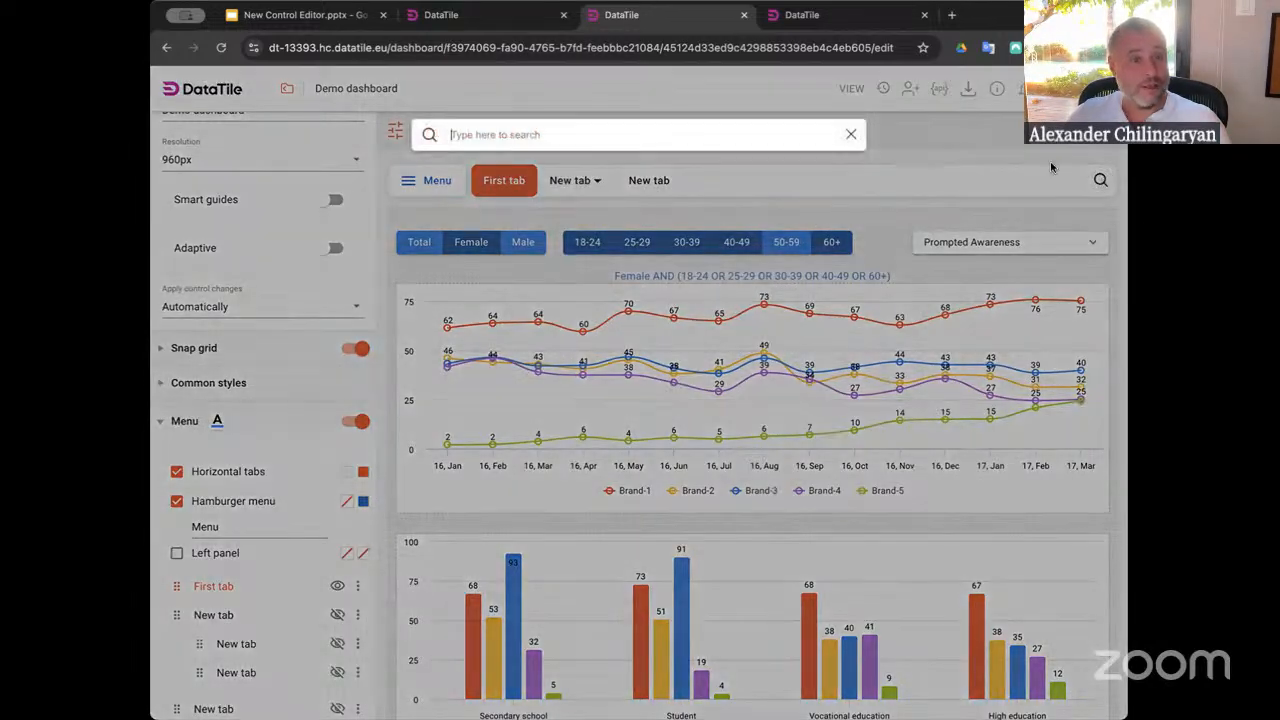
click(986, 141)
click(851, 88)
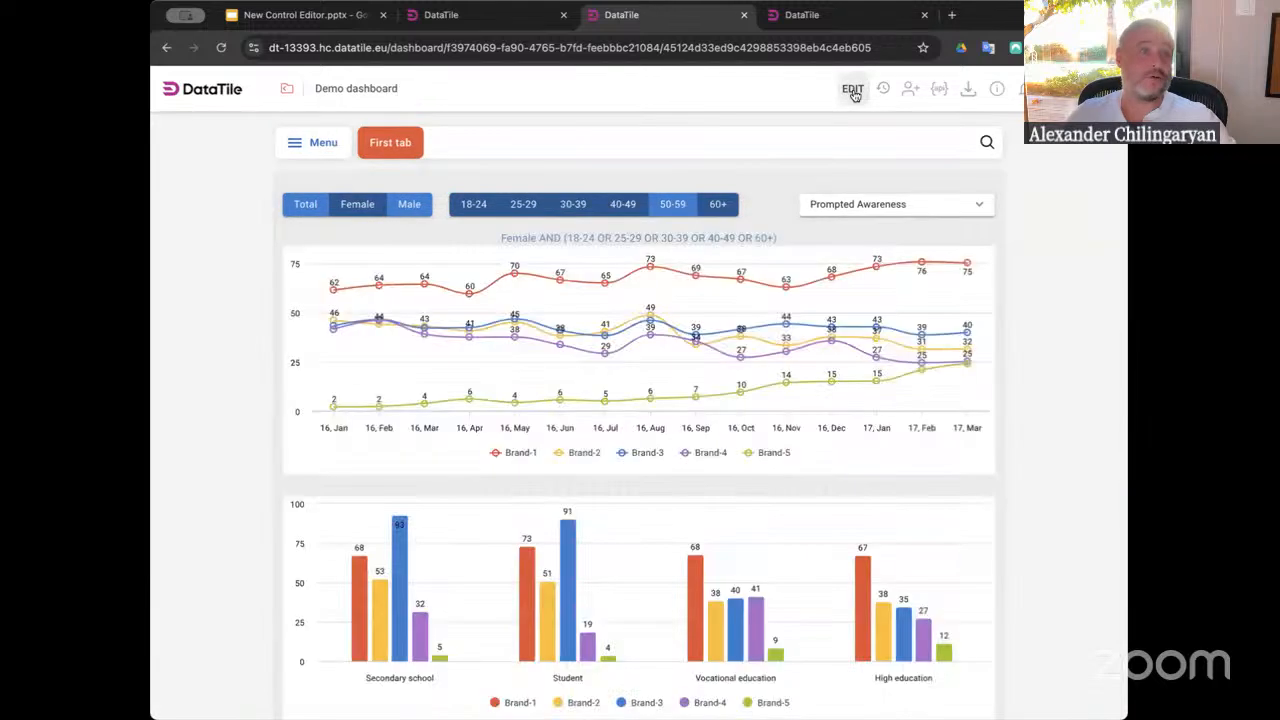